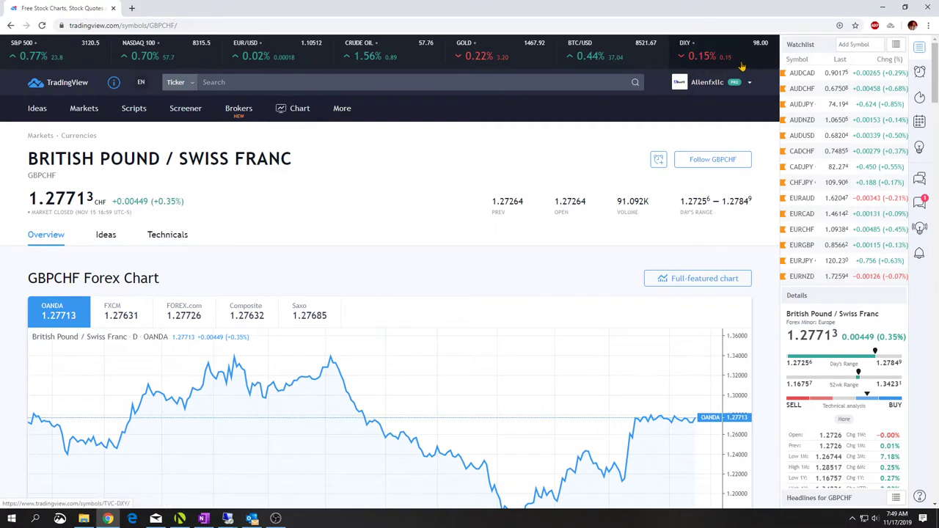
Step: Select AUDCAD in the watchlist and open it in the full-featured chart
left_click(804, 72)
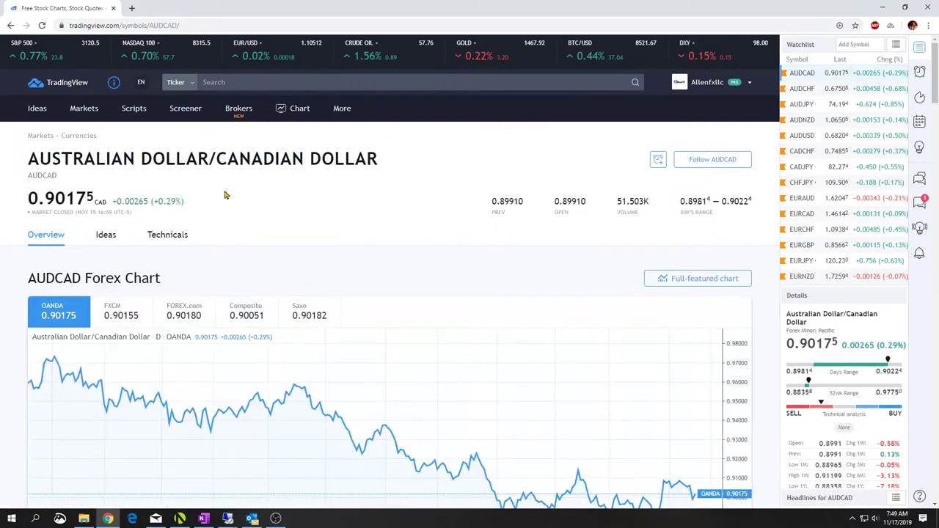
left_click(679, 280)
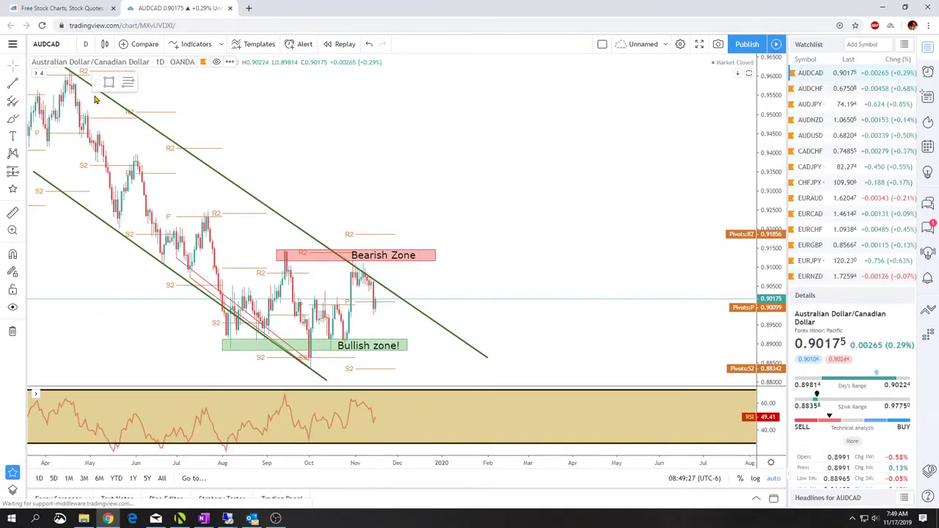
Step: Move the Bearish Zone box down onto the recent highs and centre its label inside
scroll(309, 351, "up", 5)
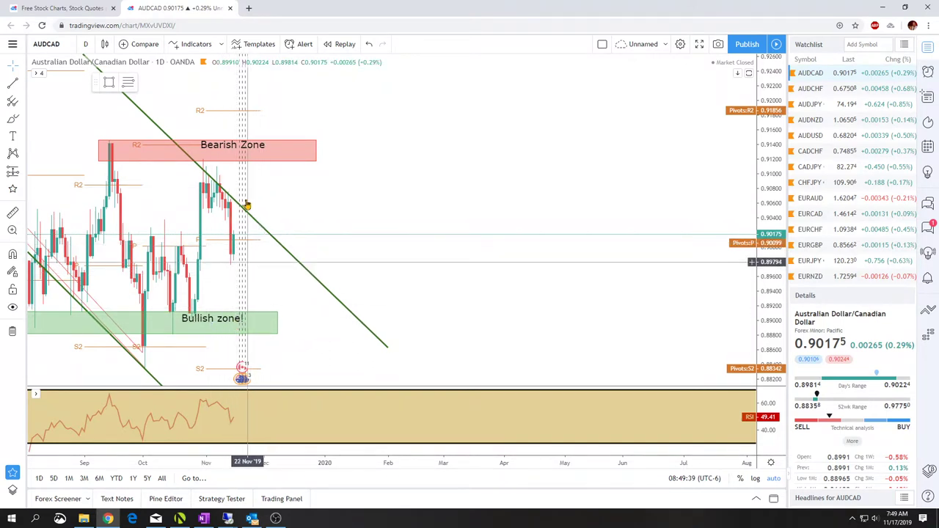
left_click(251, 149)
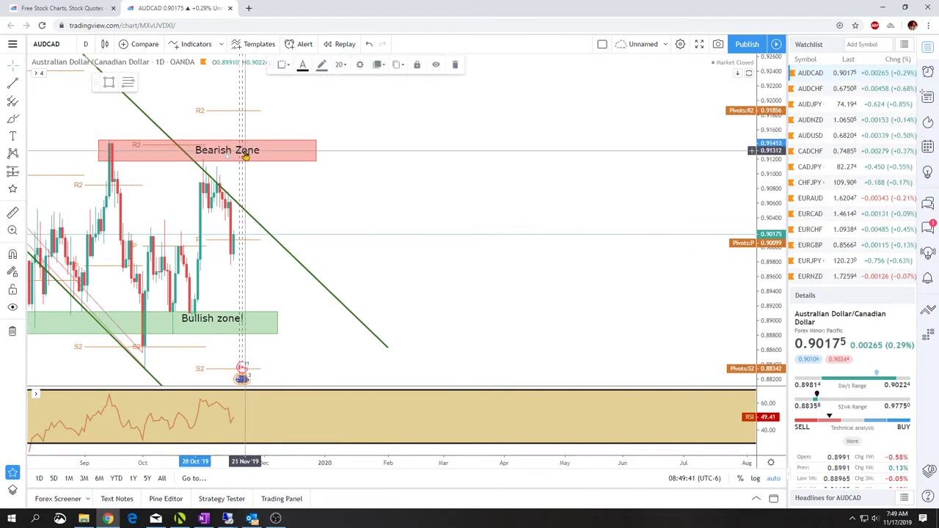
left_click_drag(271, 168, 337, 182)
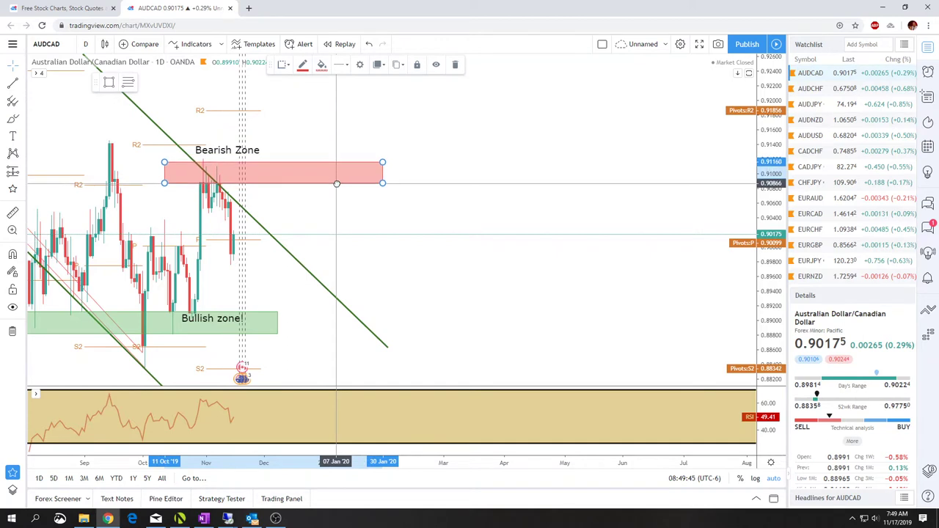
left_click_drag(252, 156, 338, 179)
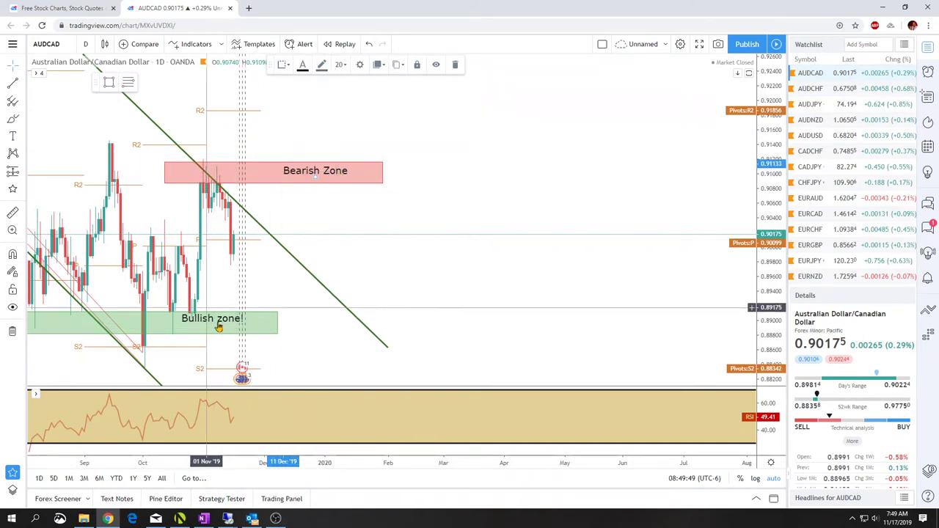
Step: Nudge the Bullish zone! label and stretch the green zone right to the descending trendline
left_click_drag(220, 321, 209, 326)
left_click_drag(269, 317, 347, 314)
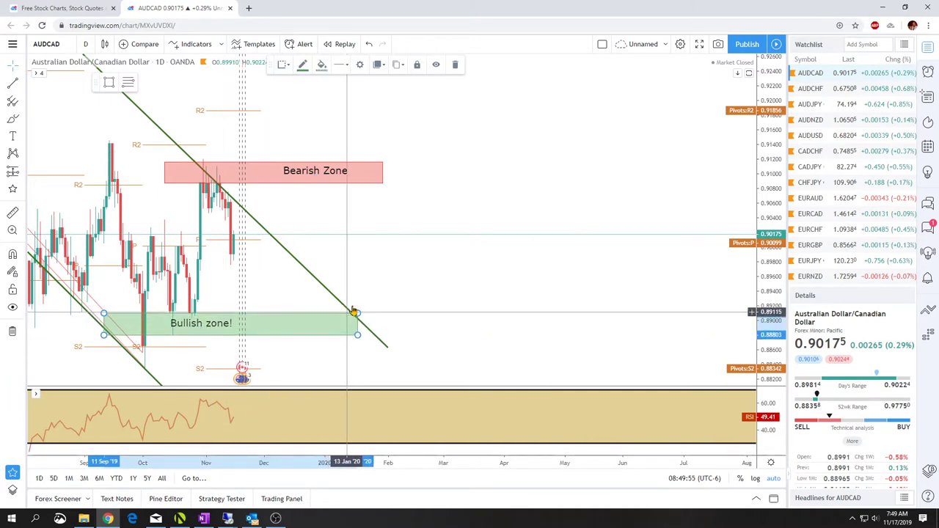
left_click(507, 261)
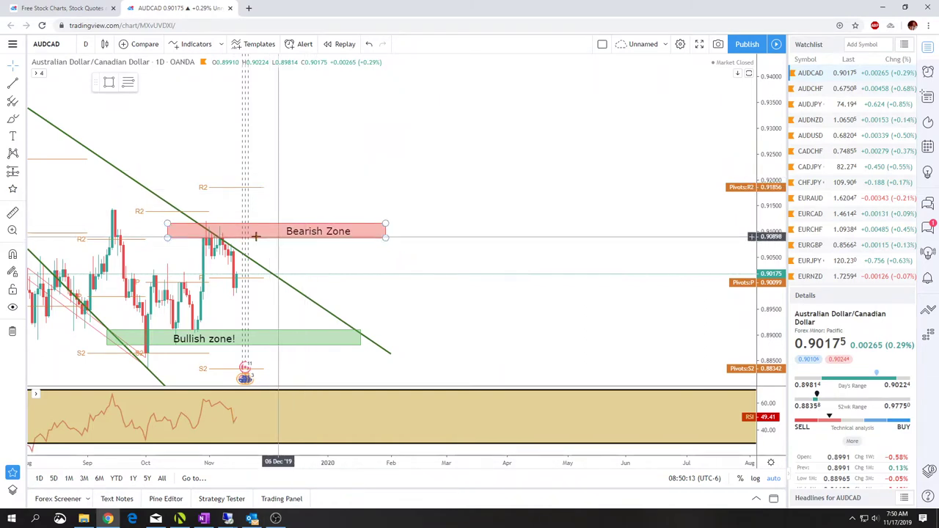
Step: Switch to AUDCHF and raise the upper-right end of its green trendline
left_click(806, 90)
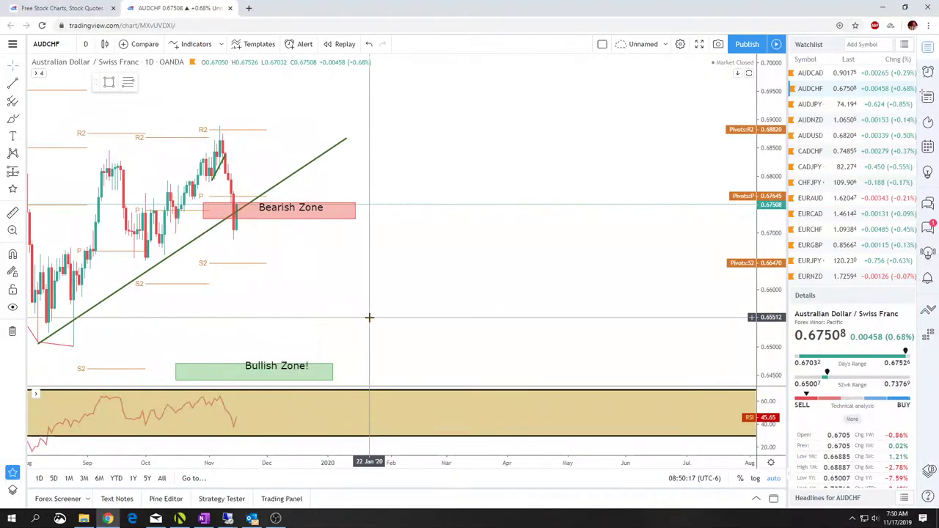
scroll(328, 300, "down", 3)
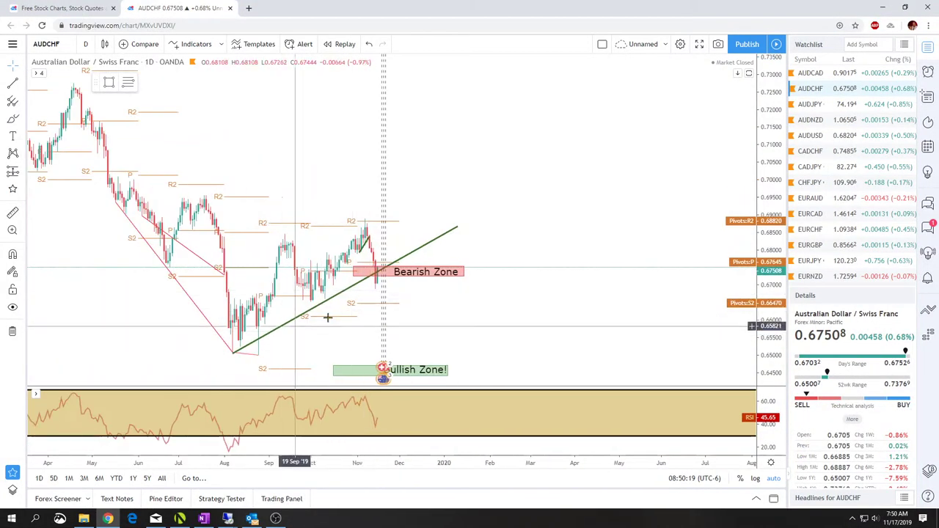
left_click_drag(457, 228, 473, 205)
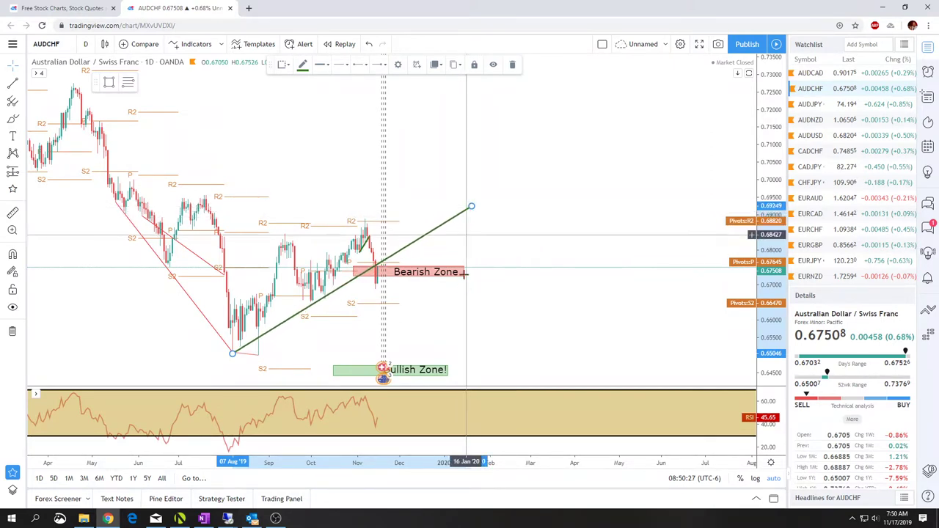
Step: Inspect the AUDCHF Bearish Zone box near 0.675 and the green trendline
scroll(238, 303, "up", 3)
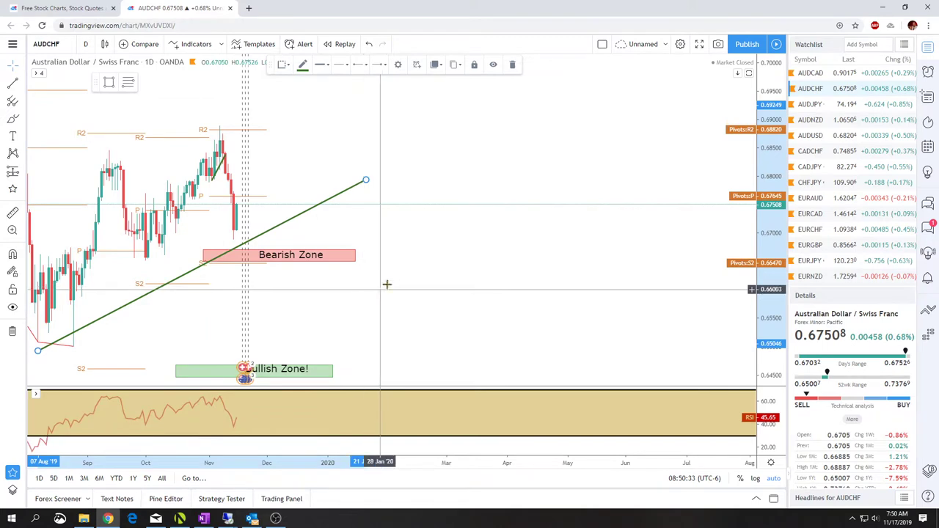
scroll(405, 272, "up", 2)
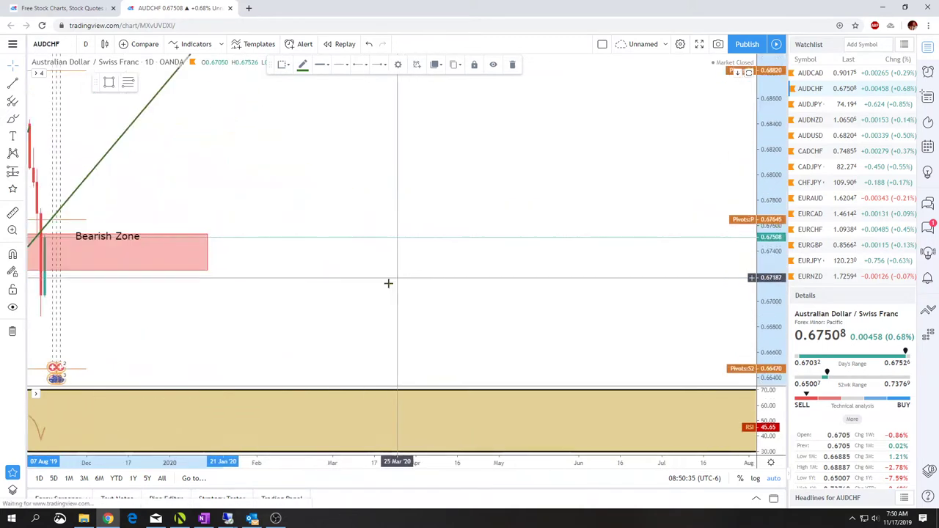
scroll(331, 279, "down", 2)
scroll(245, 218, "up", 2)
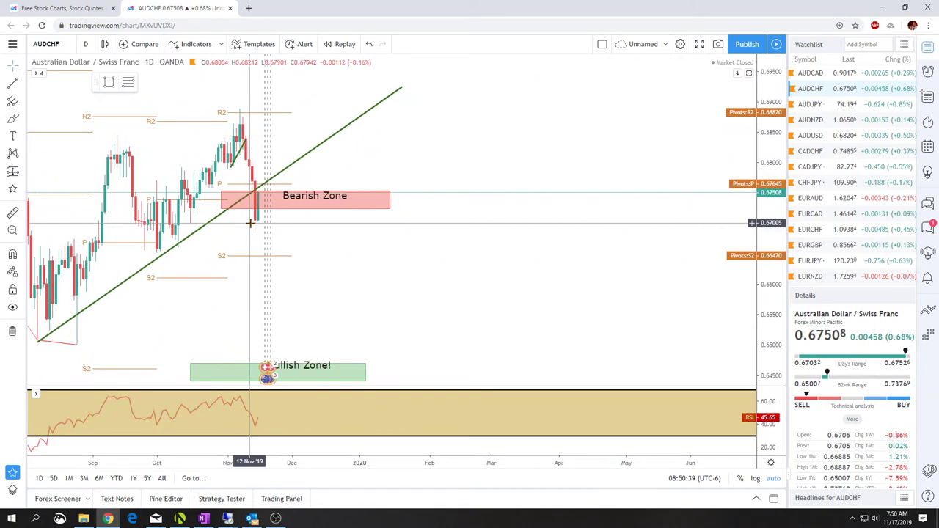
left_click(262, 194)
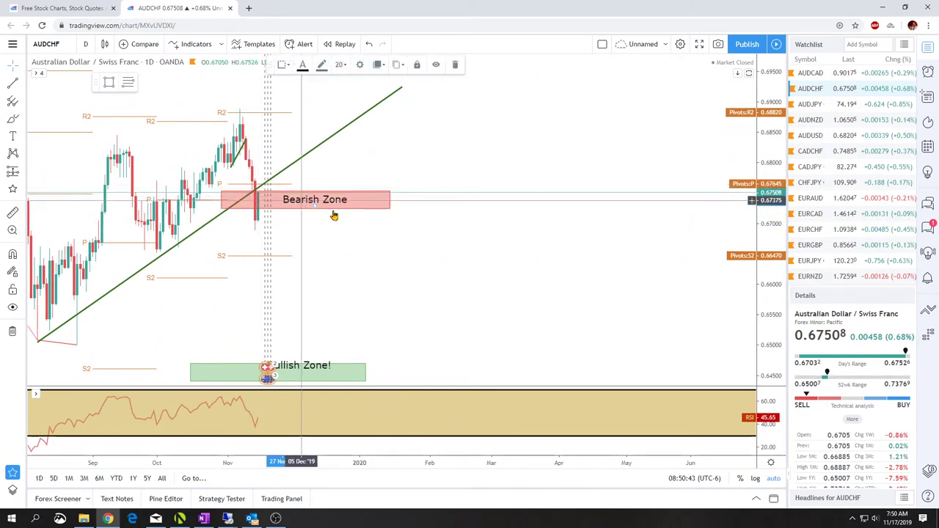
left_click(279, 175)
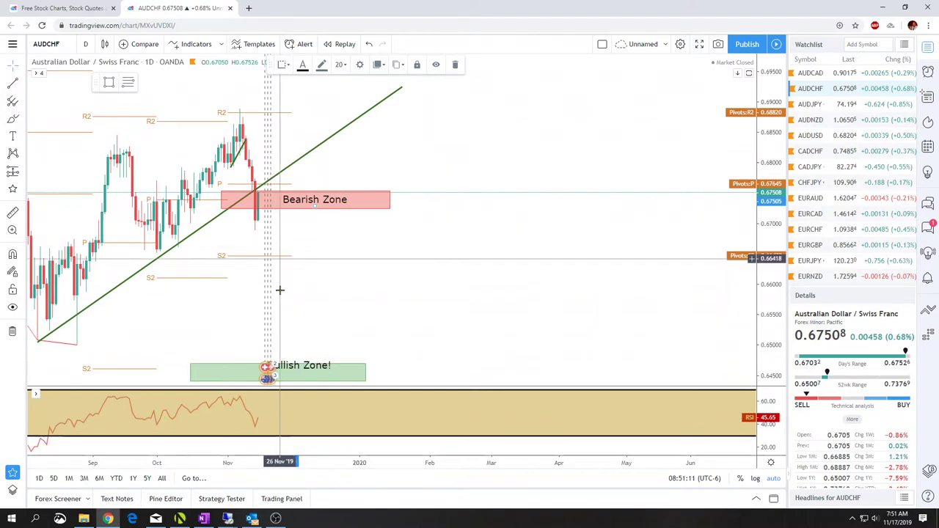
scroll(352, 361, "down", 1)
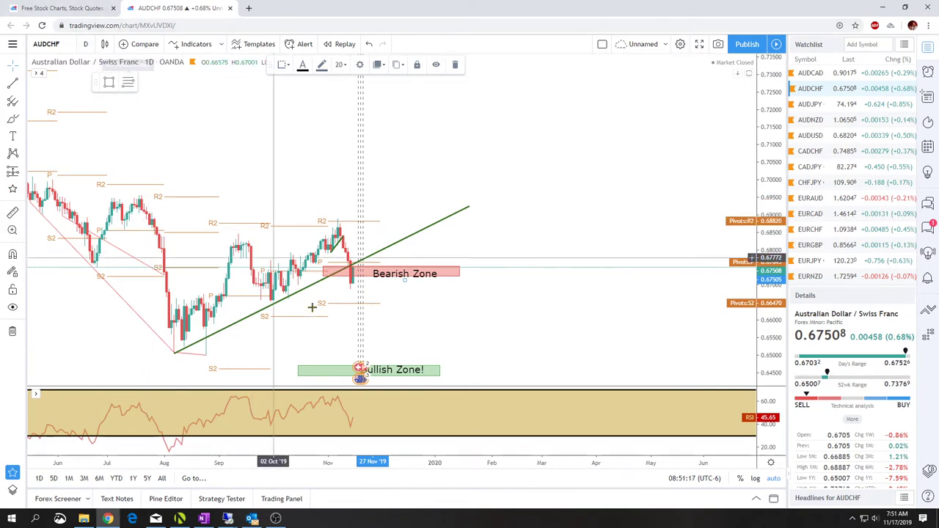
Step: Lift the AUDCHF Bullish Zone to the swing-low price and extend its left edge to the late-July low
scroll(394, 338, "down", 1)
left_click(444, 373)
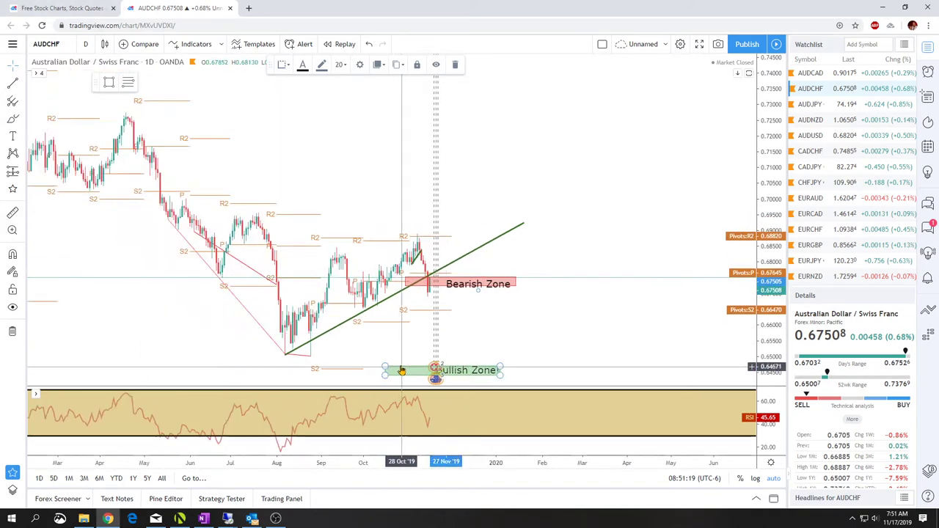
left_click_drag(462, 370, 454, 344)
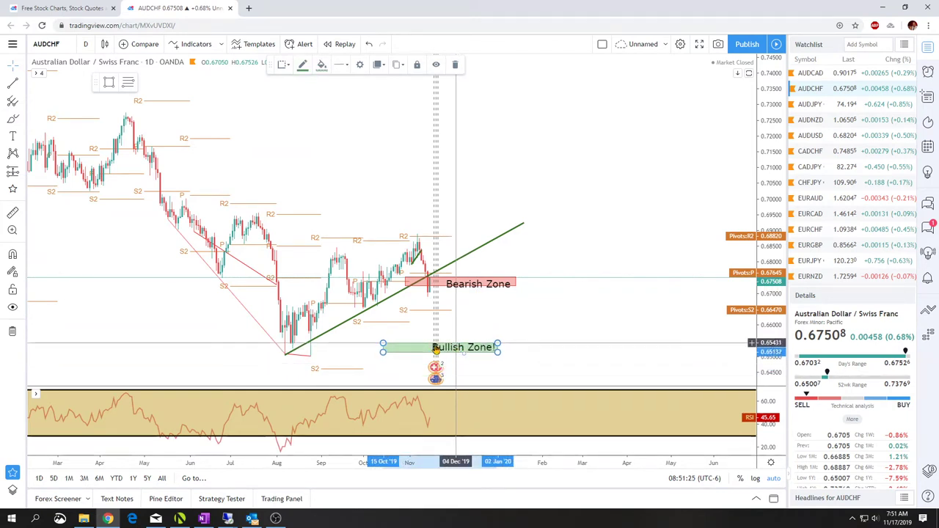
left_click_drag(382, 352, 273, 355)
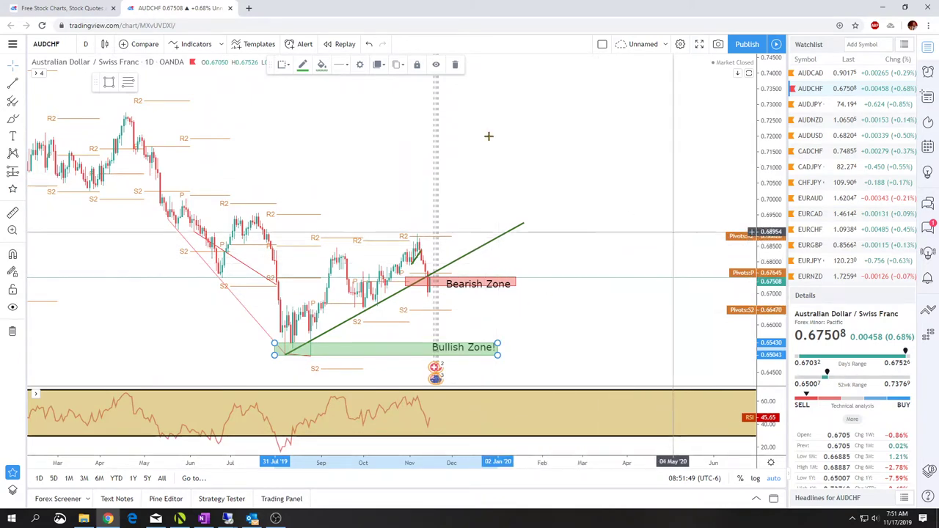
Step: On 15-minute AUDCHF, draw a rising trendline from the 14 Nov low near 0.6689 to about 0.6749
left_click(85, 44)
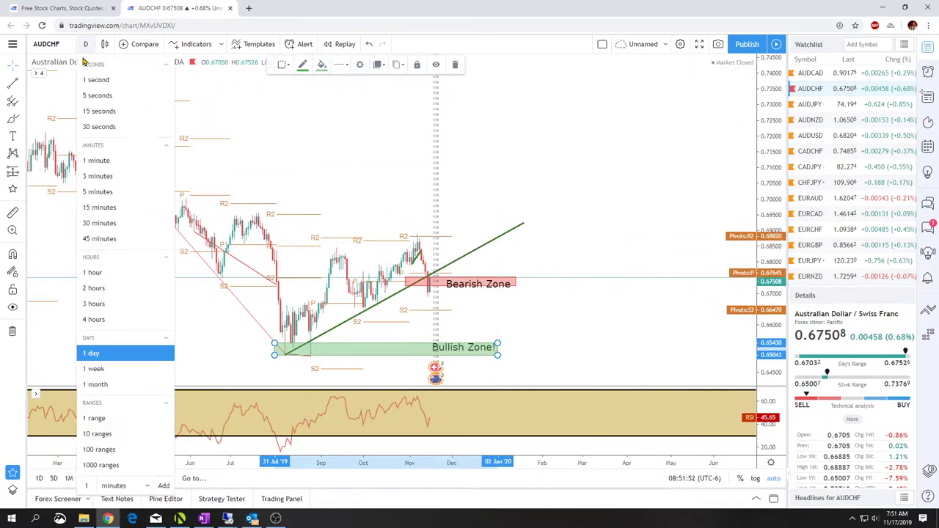
left_click(99, 208)
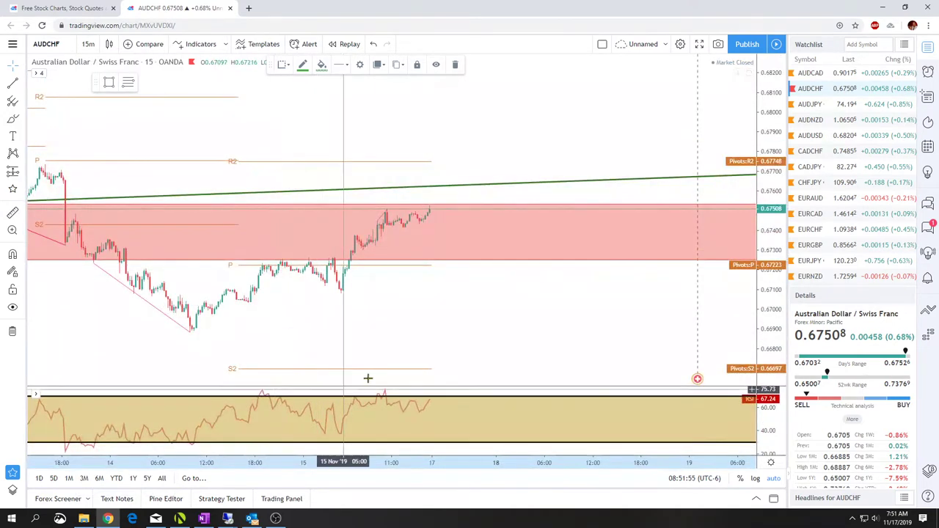
left_click(12, 85)
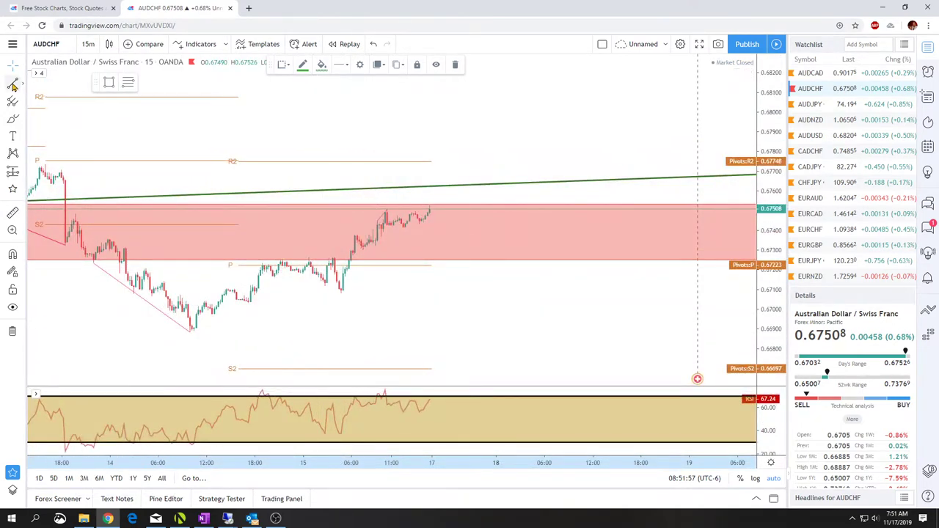
left_click(192, 331)
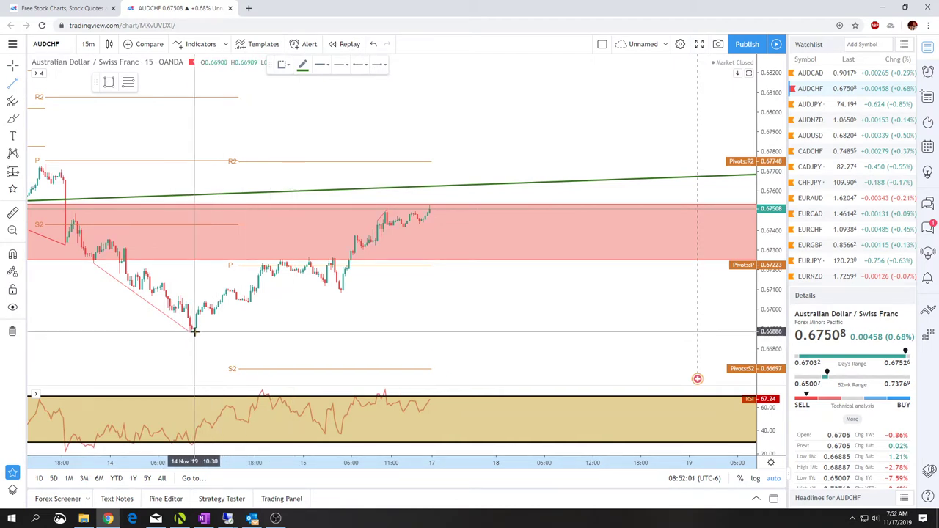
left_click(525, 213)
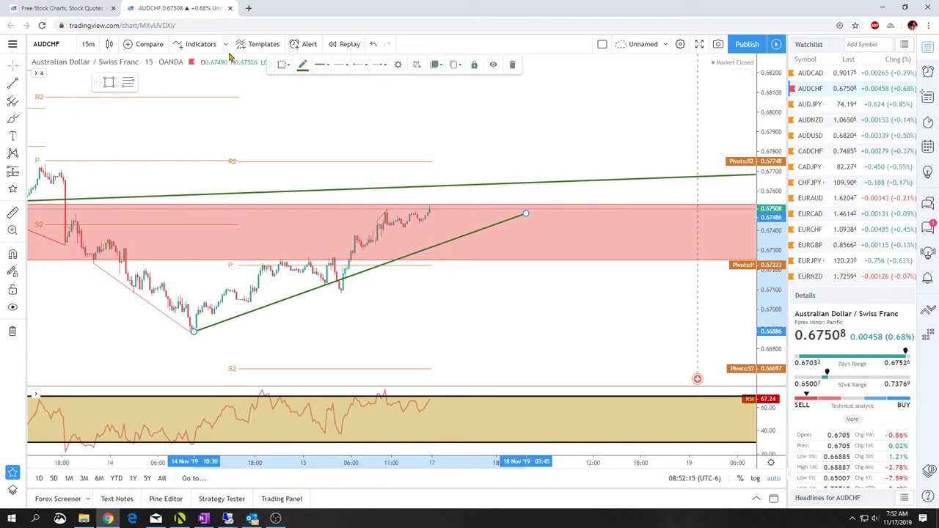
Step: Create a one-time AUDCHF alert for crossing 0.67285 with the message 'Looking to short'
left_click(301, 44)
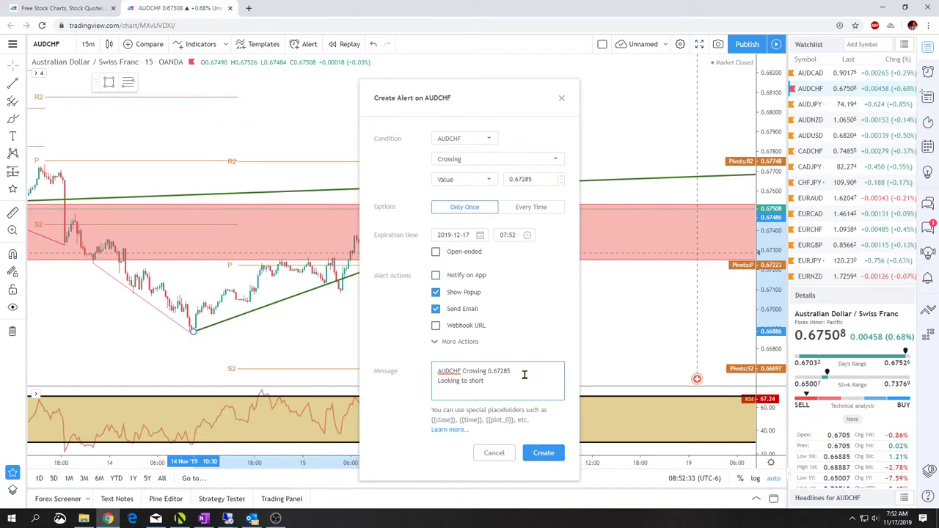
left_click(544, 453)
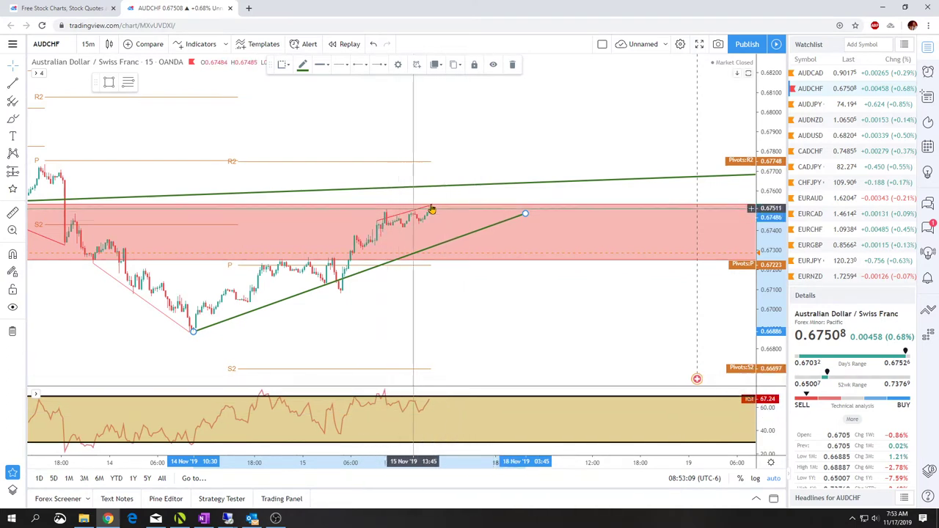
Step: Zoom out the AUDCHF chart, then bring up AUDJPY from the watchlist
scroll(373, 242, "down", 2)
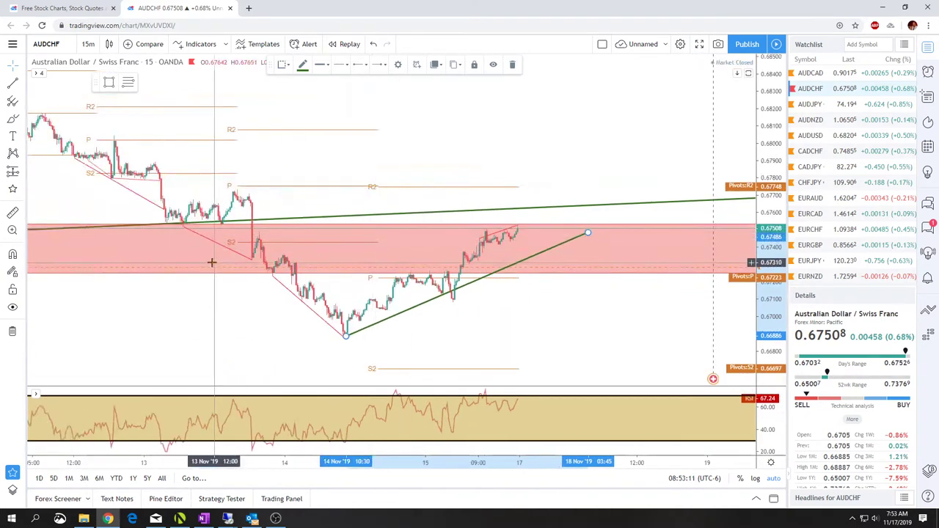
scroll(209, 262, "down", 1)
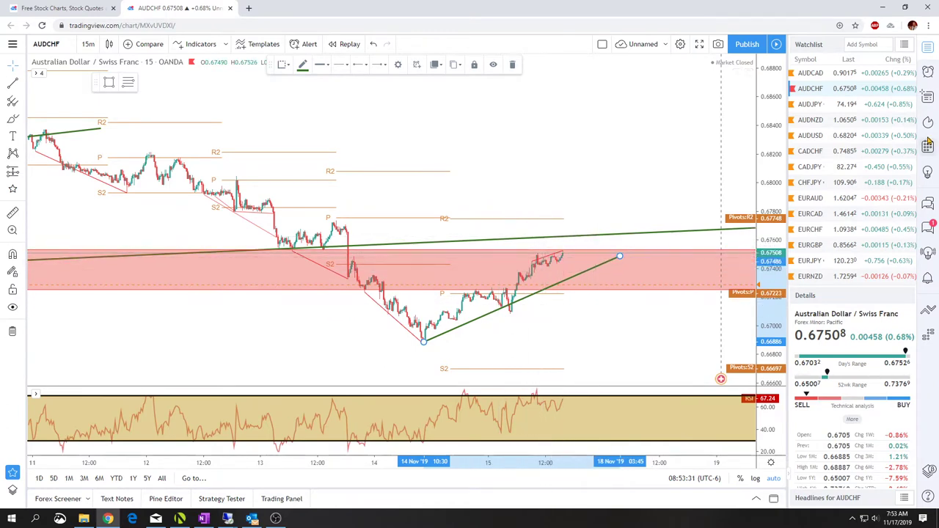
left_click(807, 105)
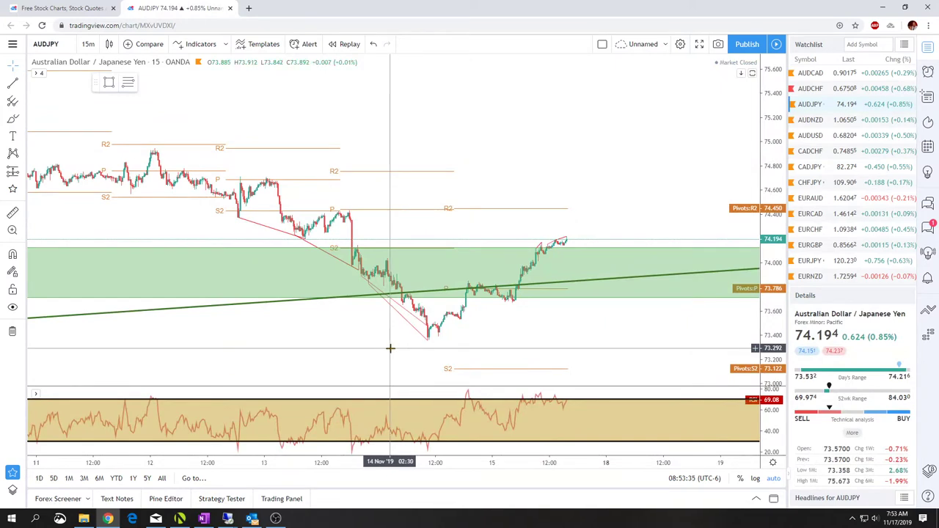
Step: Put AUDJPY on 1-day candles and extend the lower channel trendline's right end
left_click(87, 45)
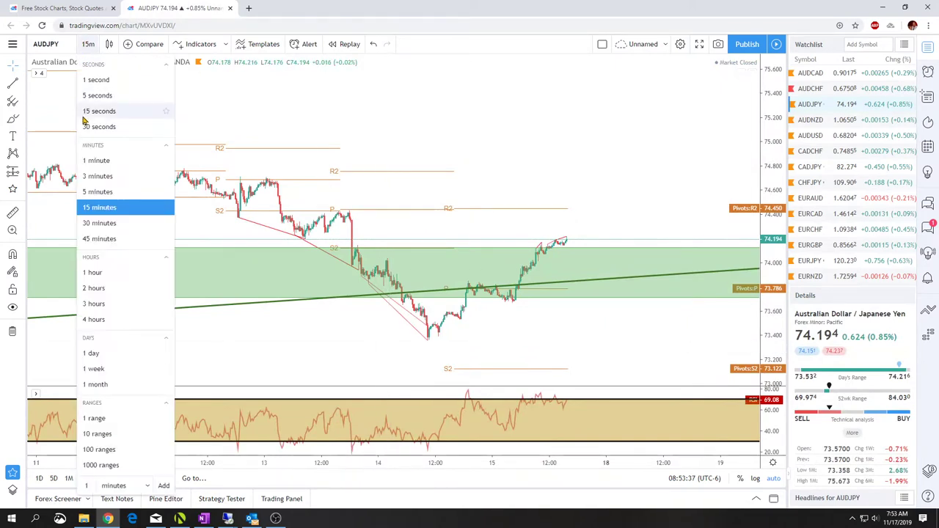
left_click(92, 353)
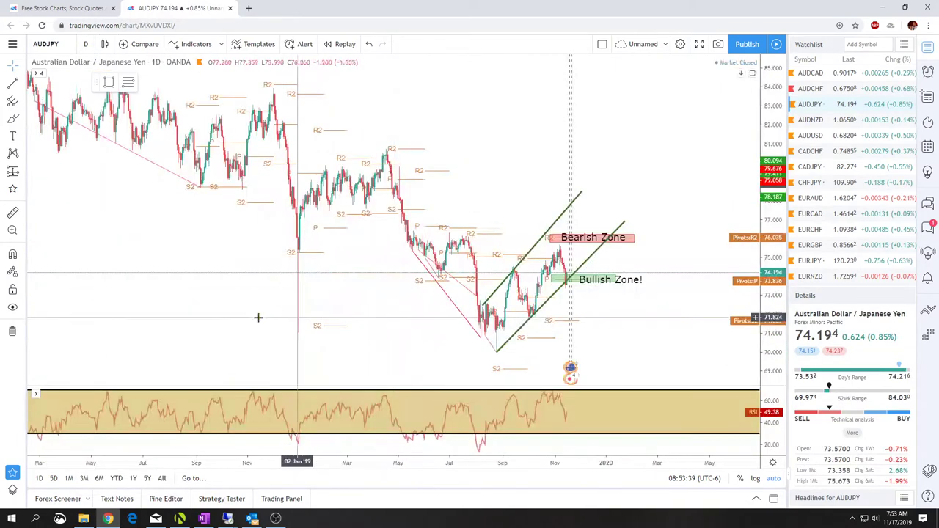
scroll(354, 309, "up", 5)
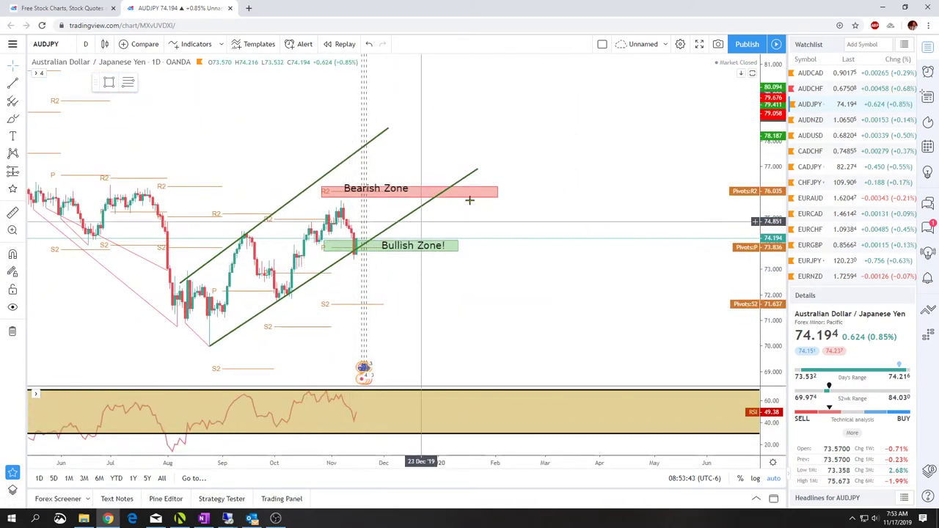
left_click_drag(477, 173, 491, 172)
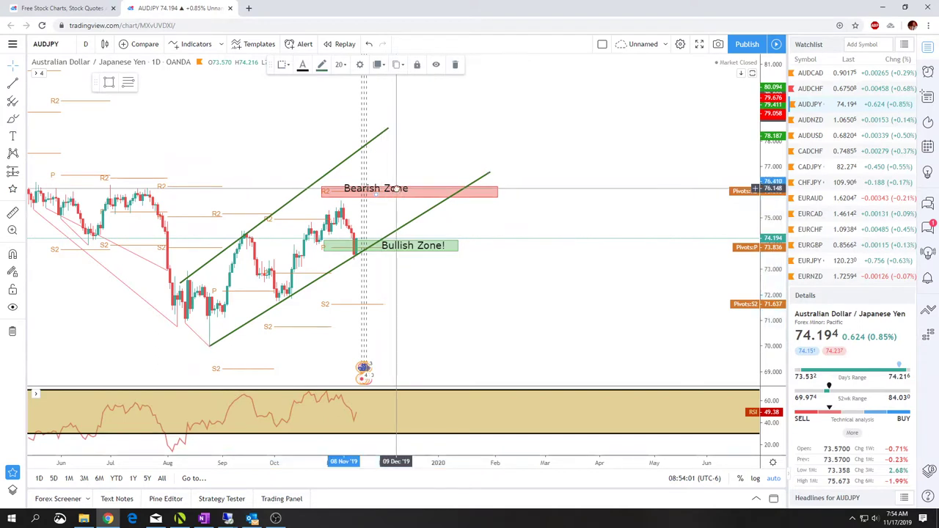
Step: Nudge the Bearish Zone label right, then change AUDJPY to the 1-hour interval
left_click_drag(398, 189, 422, 190)
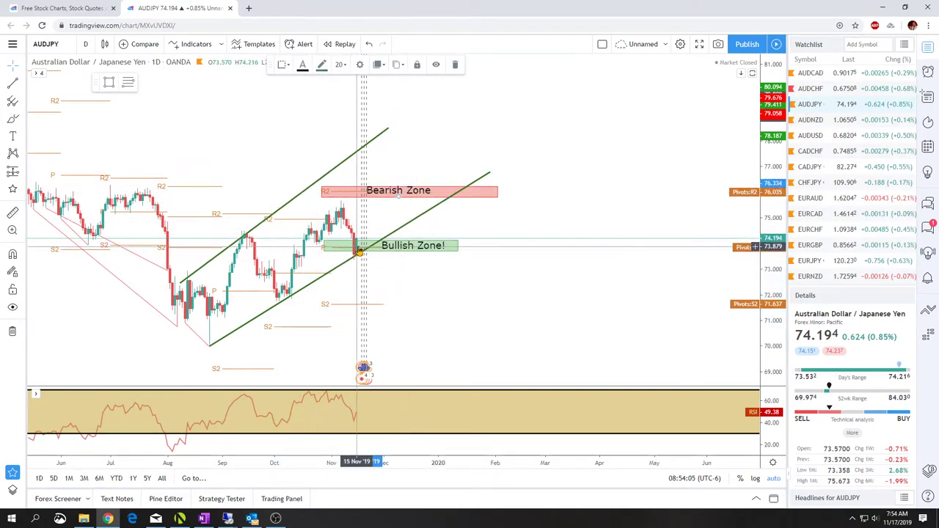
left_click(387, 241)
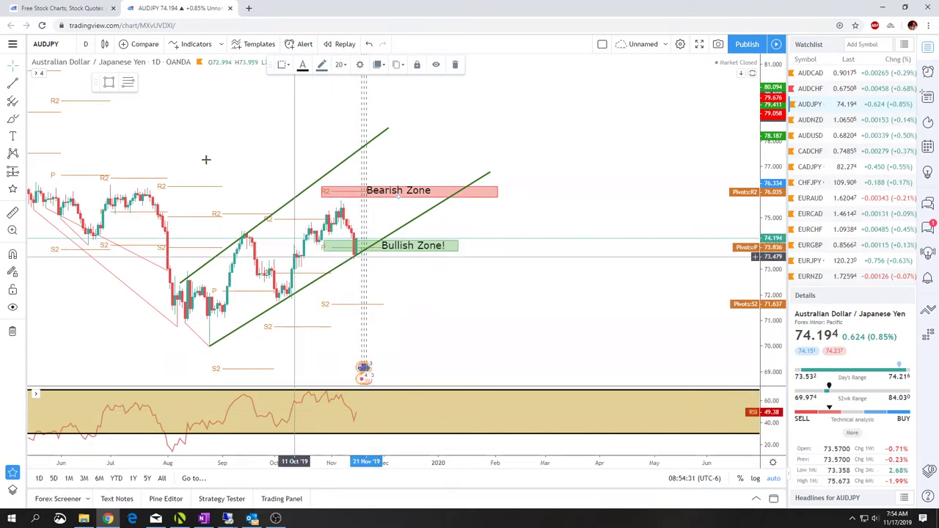
left_click(85, 45)
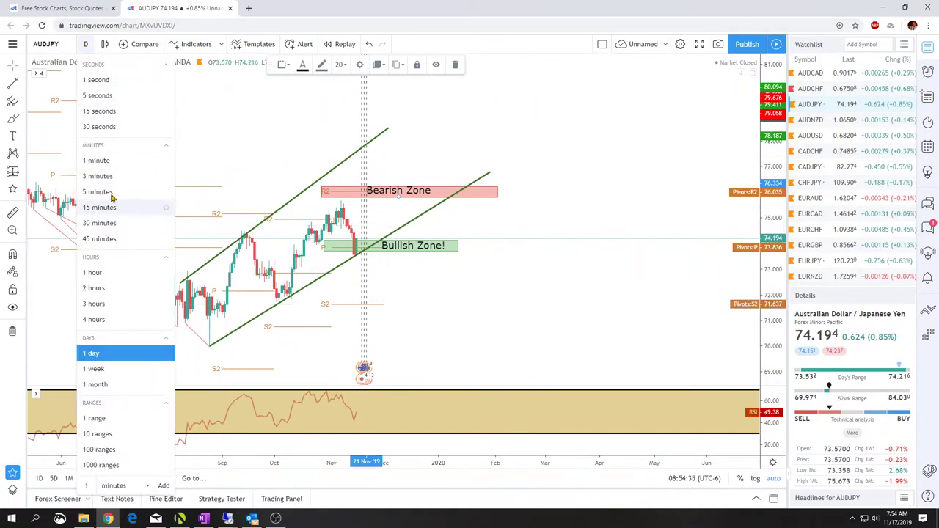
left_click(92, 273)
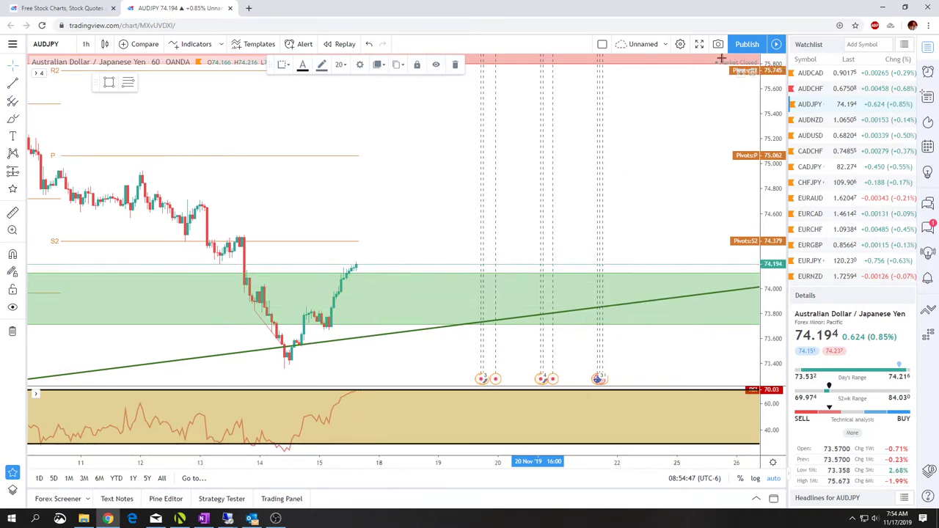
Step: Draw a Fib retracement on AUDJPY from the 73.686 low to the 74.214 high
left_click(128, 85)
left_click(293, 327)
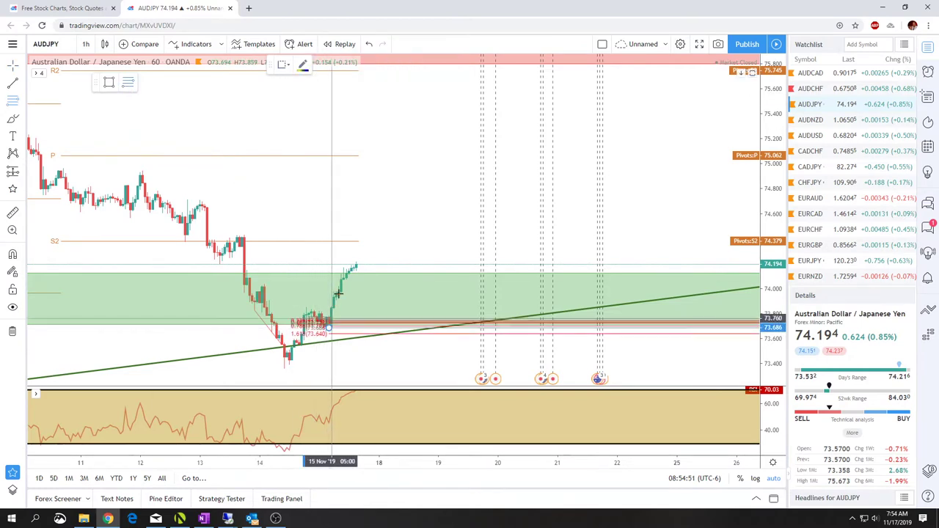
left_click(356, 262)
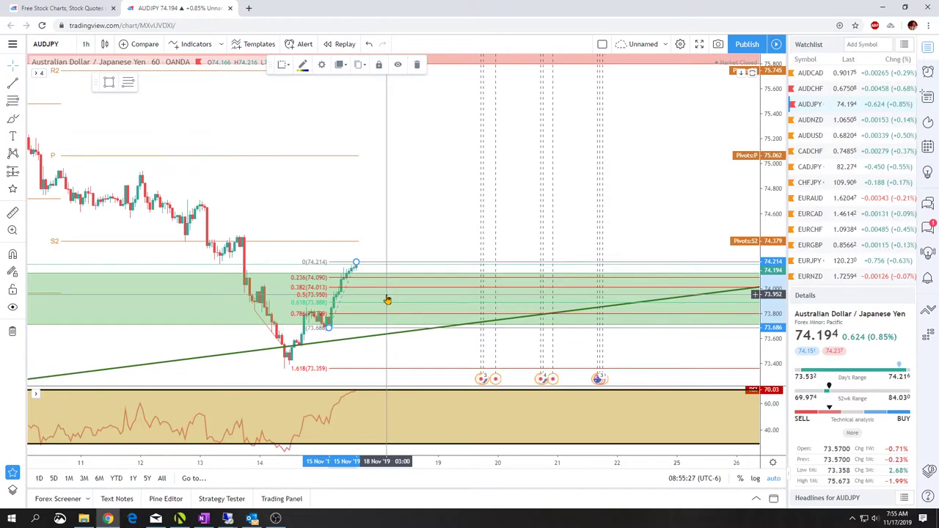
Step: Set a one-time AUDJPY alert at 73.952 with the message 'looking to buy.'
left_click(305, 44)
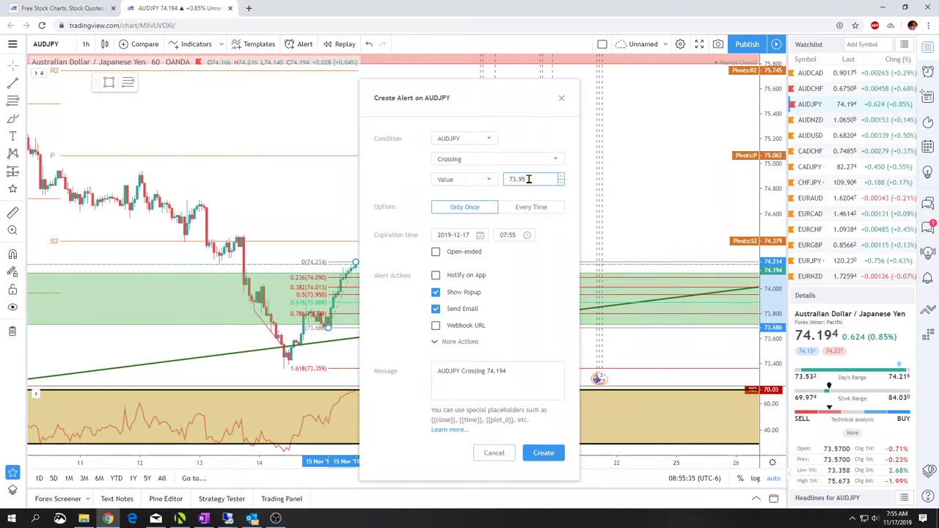
left_click(515, 378)
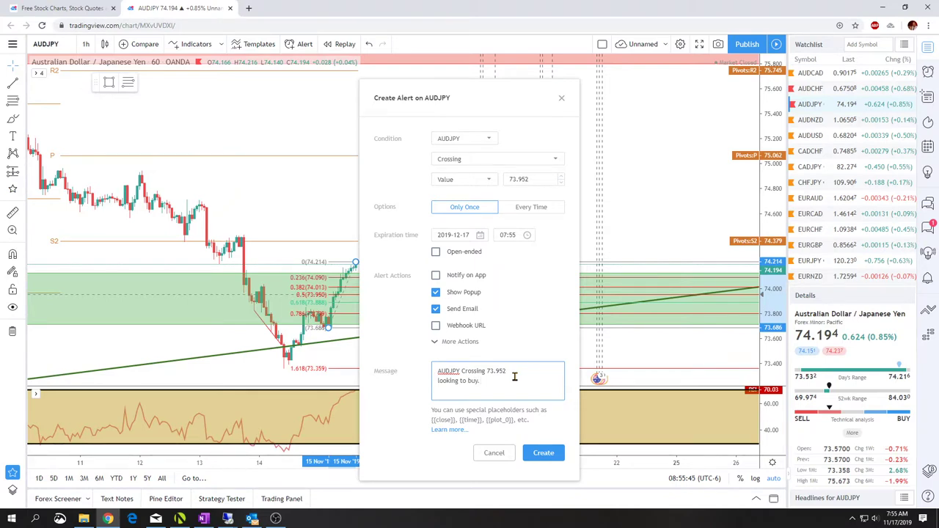
left_click(544, 454)
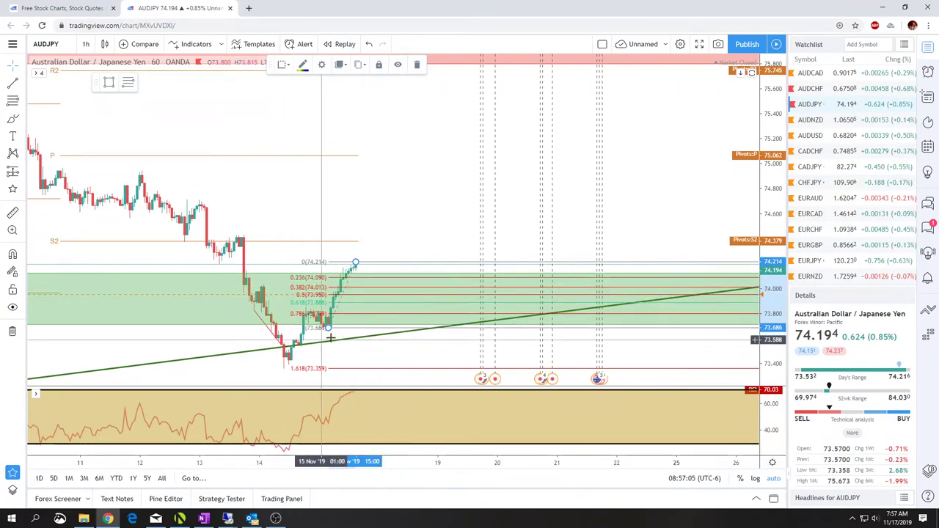
Step: Show AUDNZD on the 1-day interval and select its Bearish Zone rectangle
left_click(809, 121)
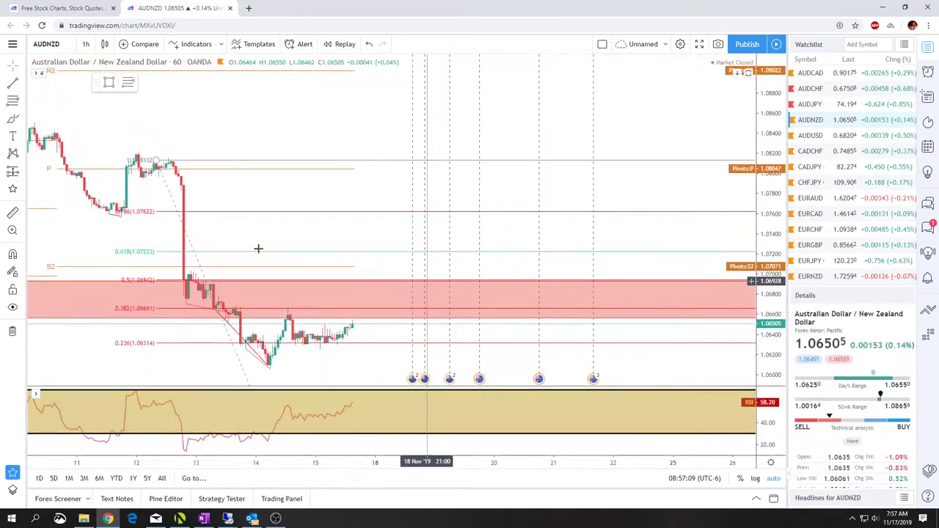
left_click(85, 44)
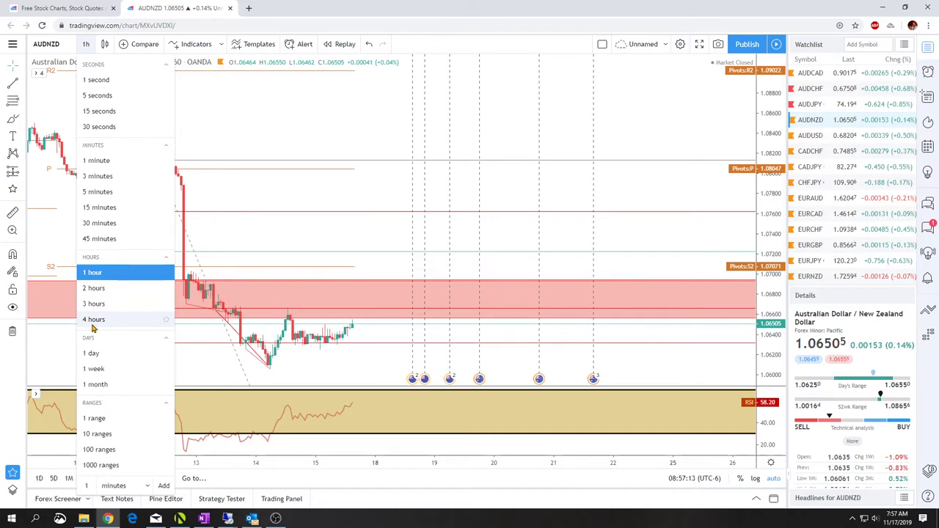
left_click(92, 354)
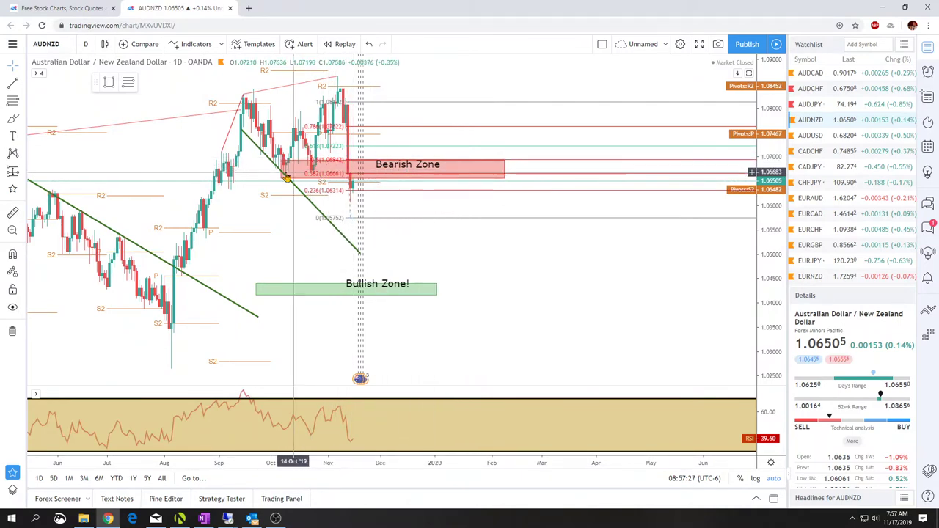
left_click(394, 168)
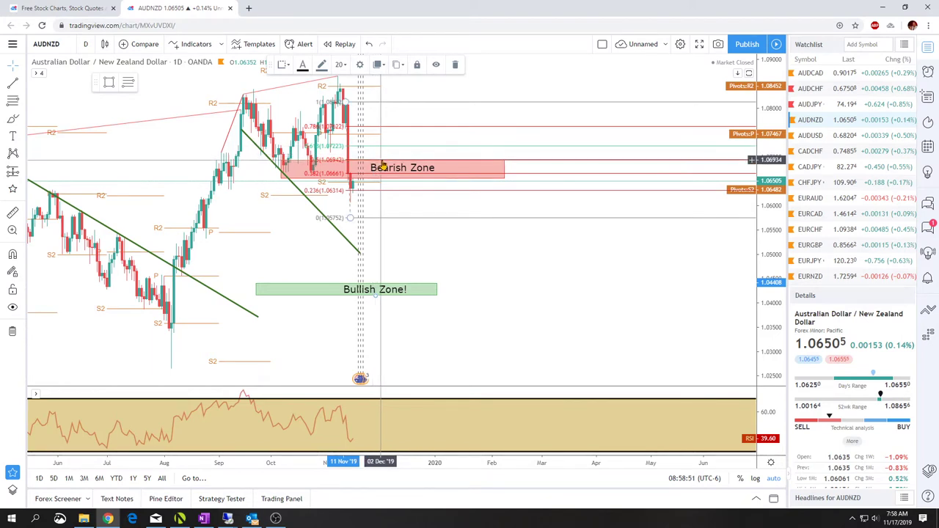
Step: Shift the Bearish Zone text slightly right within the red AUDNZD rectangle
left_click_drag(388, 167, 430, 167)
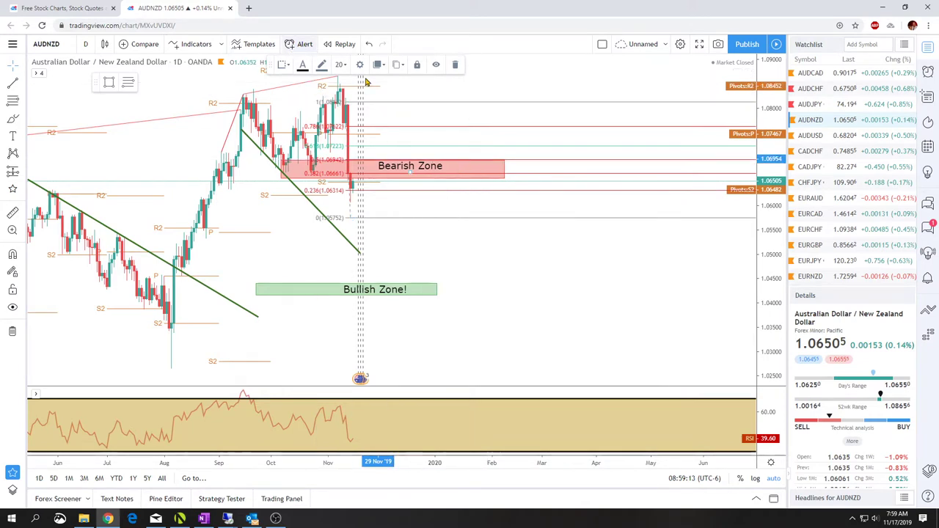
Step: Create the one-time AUDNZD alert crossing 1.06934 with the message 'looking to sell'
key("alt+a")
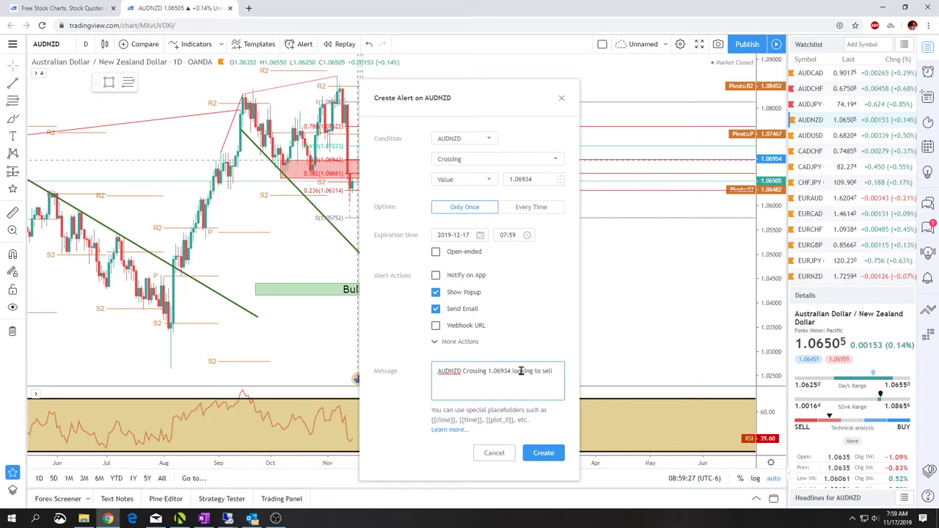
left_click(548, 452)
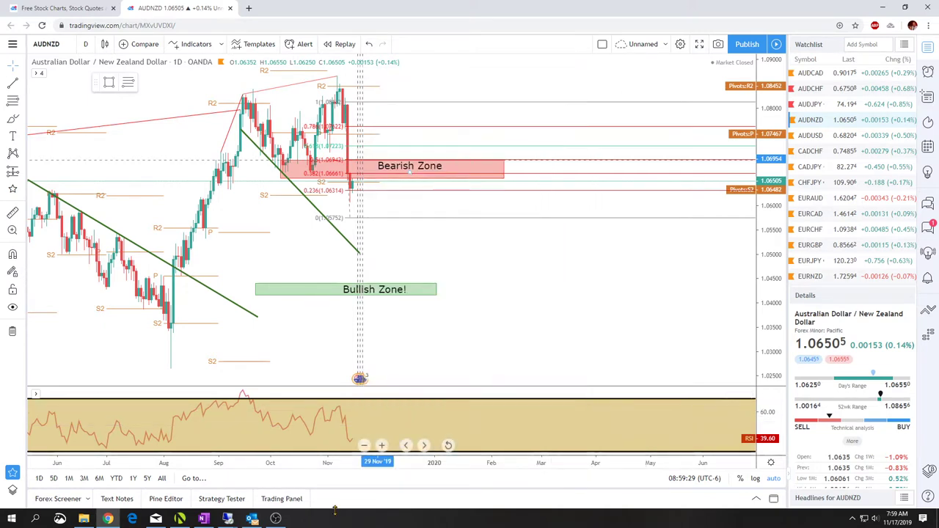
left_click(352, 184)
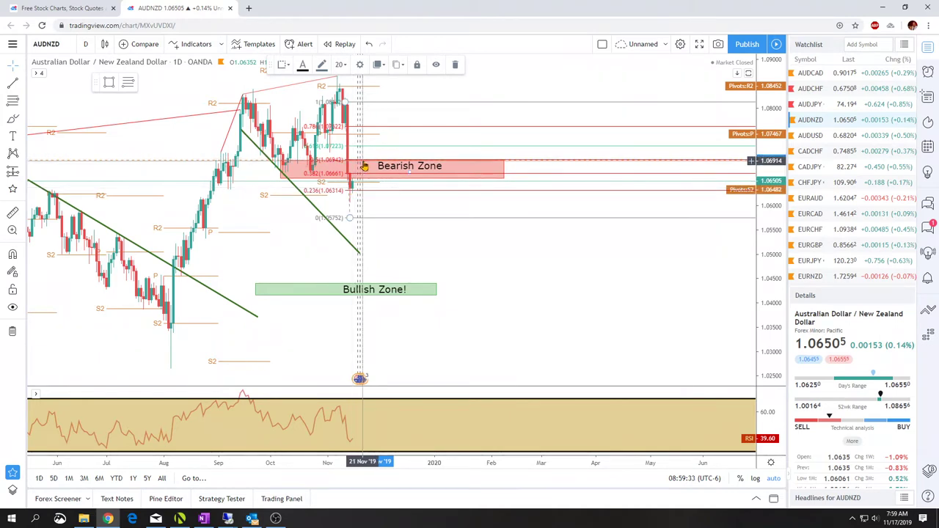
left_click(365, 166)
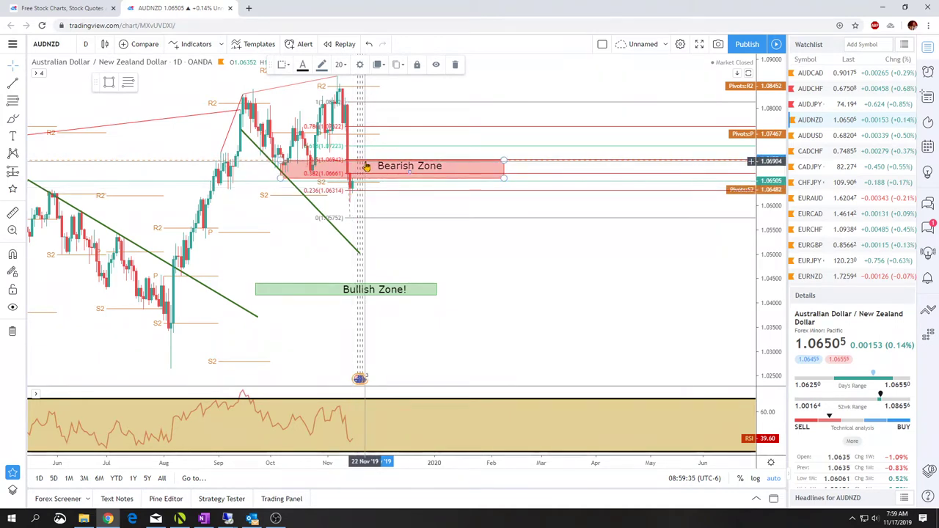
left_click(372, 166)
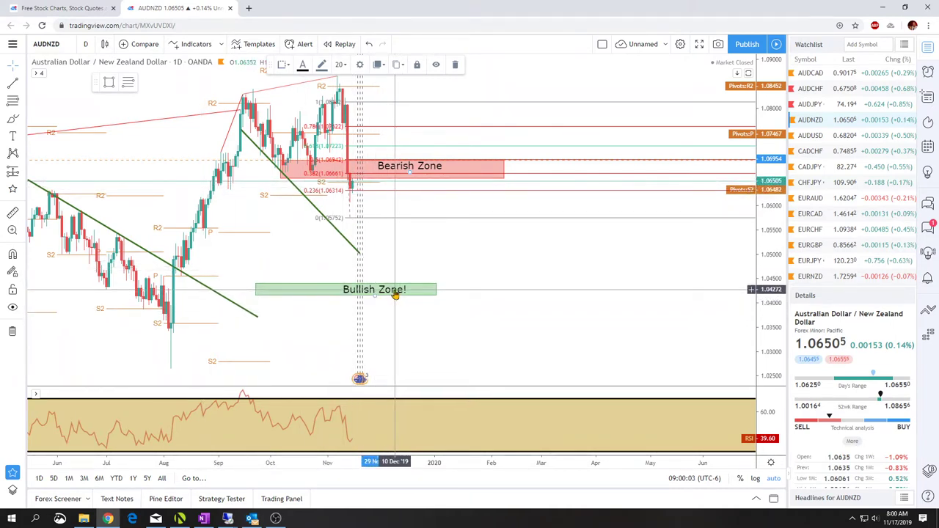
Step: Select the green Bullish Zone! box on the AUDNZD daily chart
left_click(418, 290)
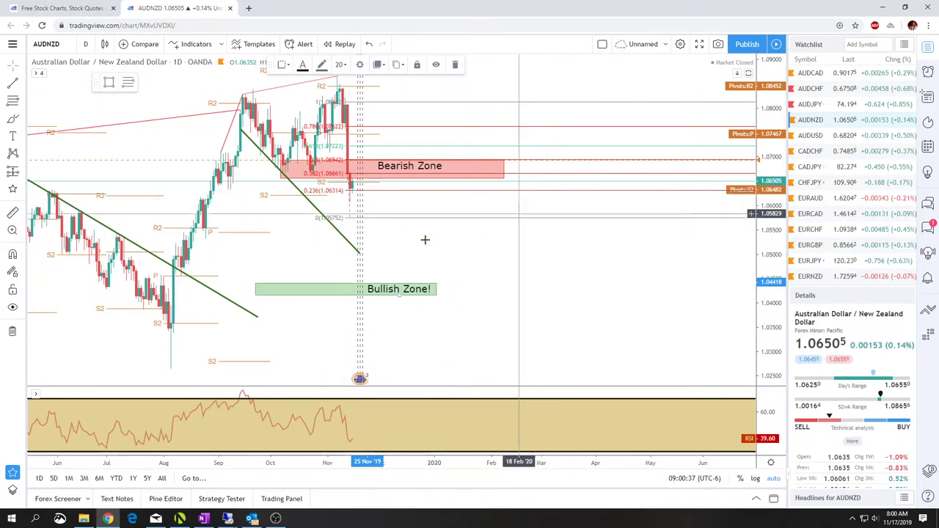
Step: Extend the AUDNZD trendline's lower end slightly, then switch to AUDUSD and zoom in
left_click_drag(359, 254, 377, 253)
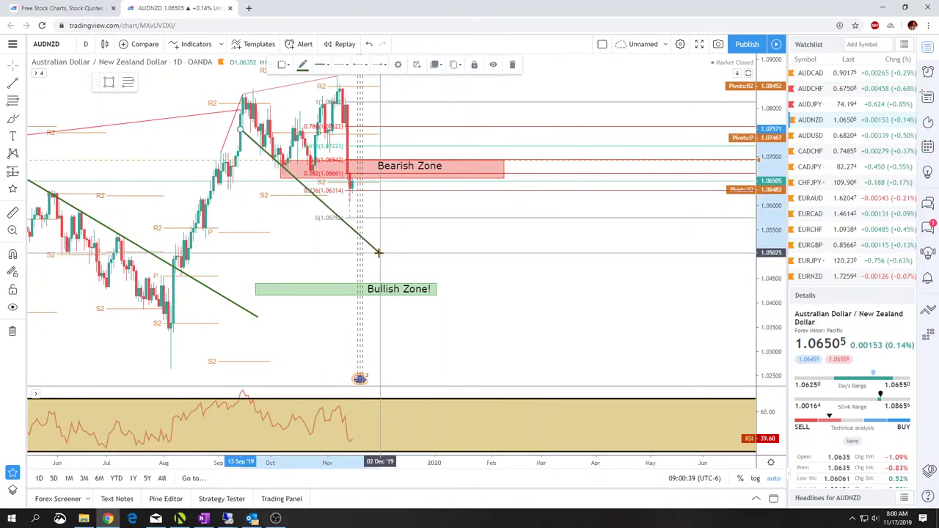
left_click(811, 136)
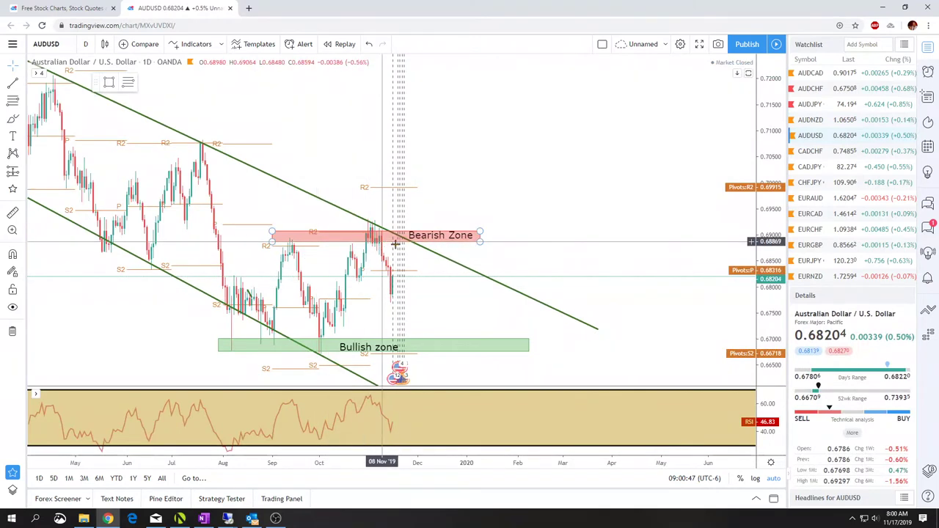
left_click_drag(460, 309, 377, 308)
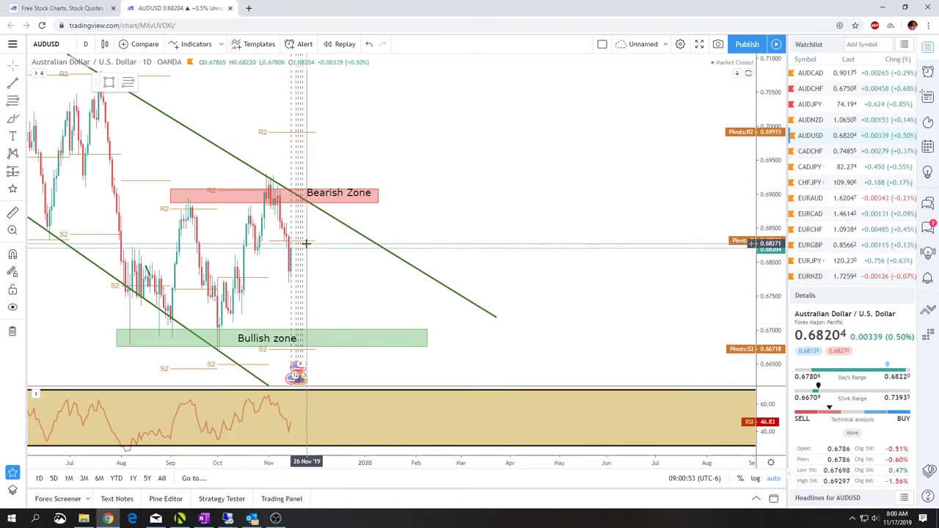
scroll(307, 243, "up", 5)
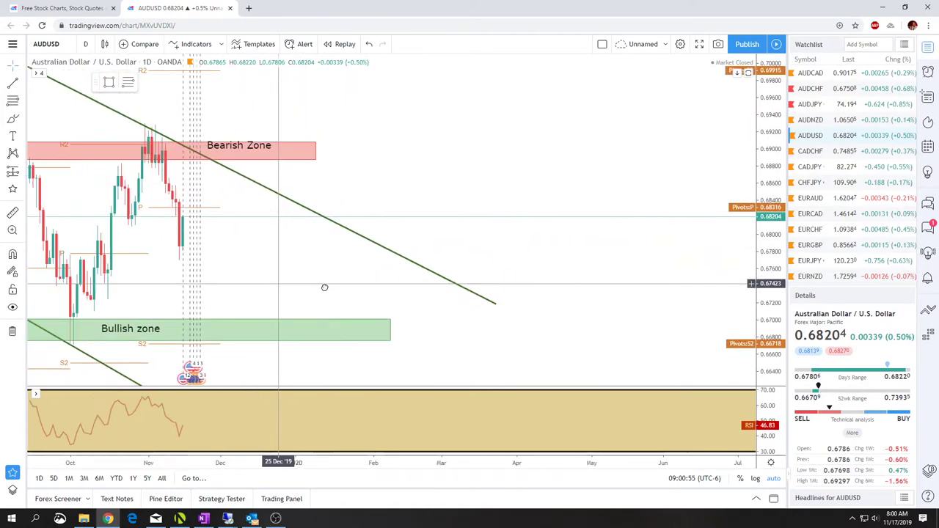
scroll(325, 287, "up", 3)
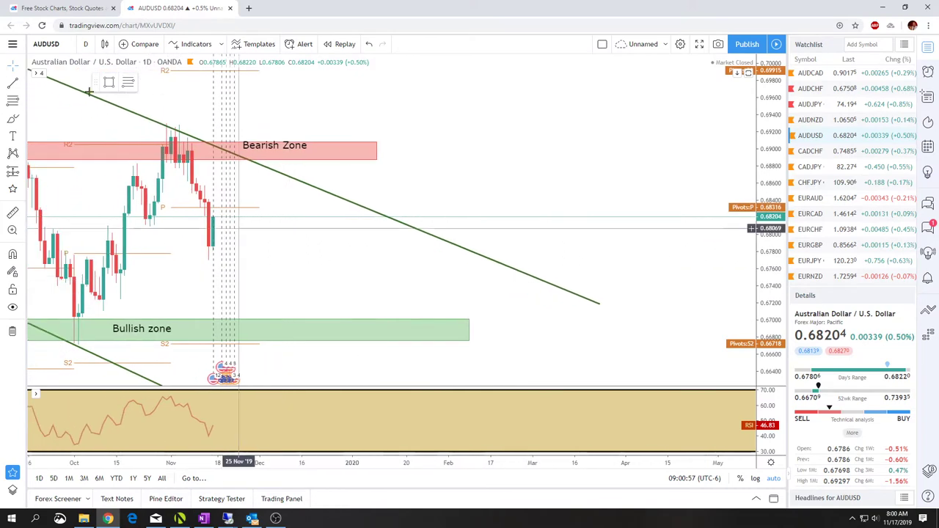
left_click(85, 44)
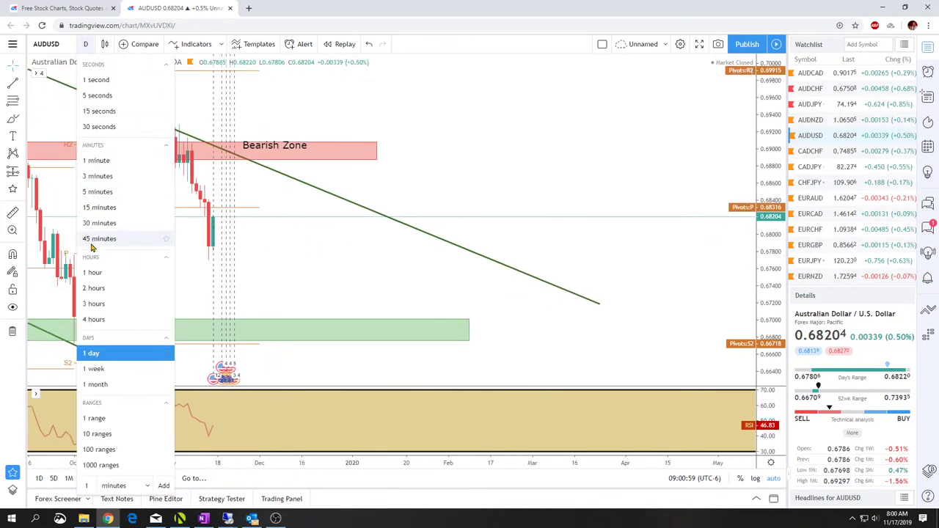
Step: Put AUDUSD on 4-hour candles and re-angle the green trendline along recent highs
left_click(93, 320)
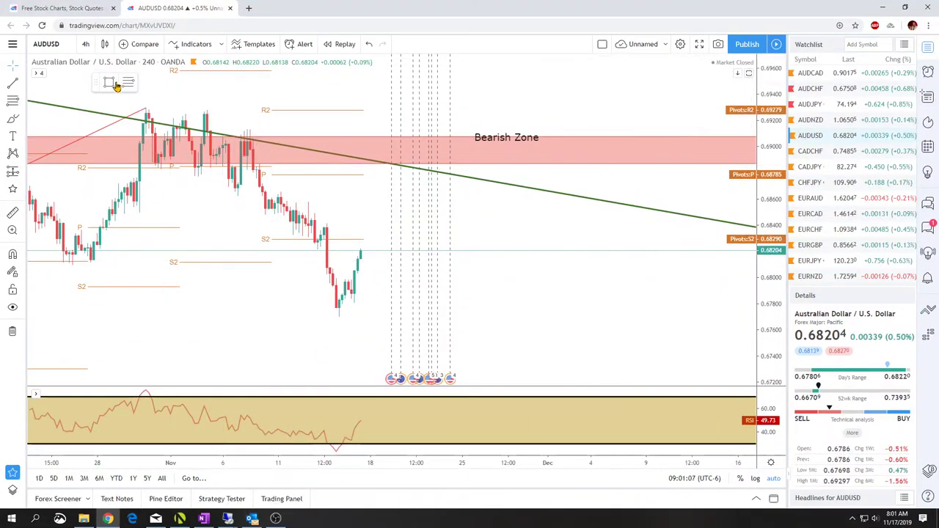
mouse_move(257, 139)
left_mouse_down()
mouse_move(315, 293)
mouse_move(338, 315)
left_mouse_up()
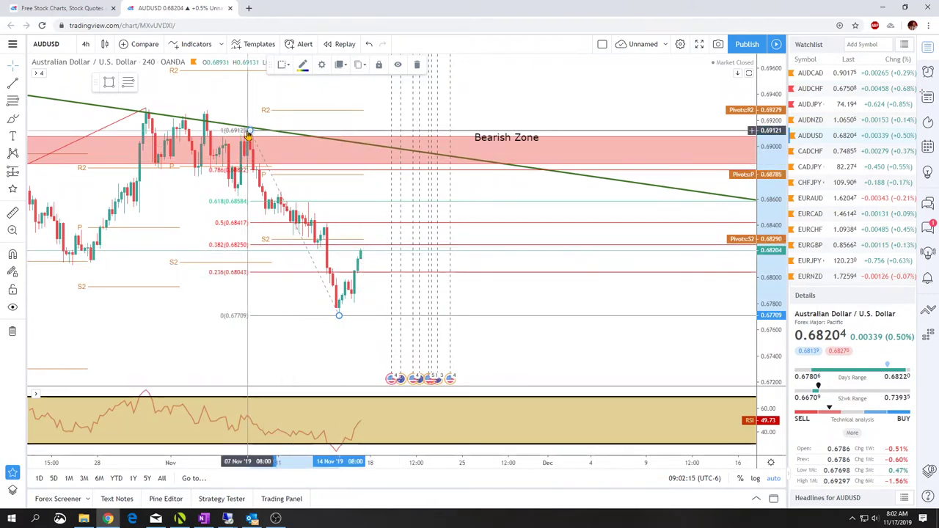
Step: Zoom the AUDUSD 4-hour chart to frame price near 0.68204 and the Fibonacci levels
scroll(304, 298, "down", 4)
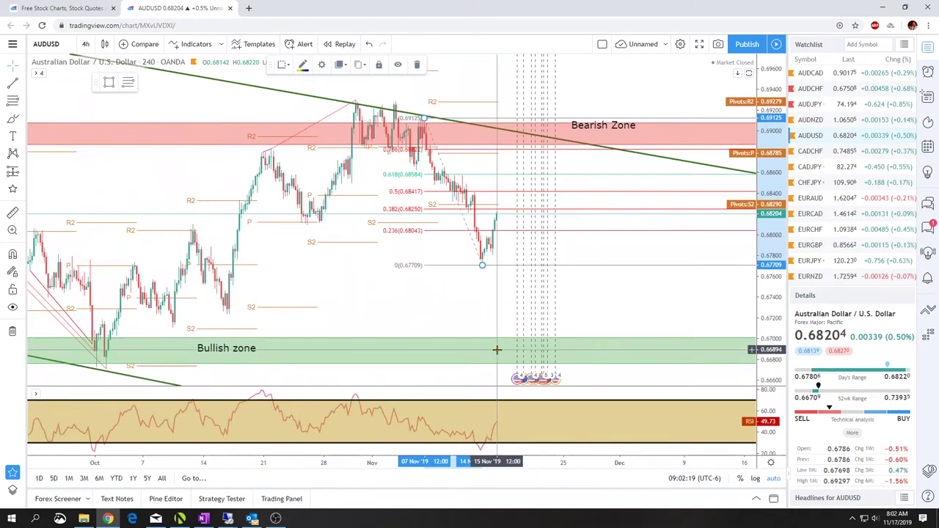
scroll(403, 315, "up", 2)
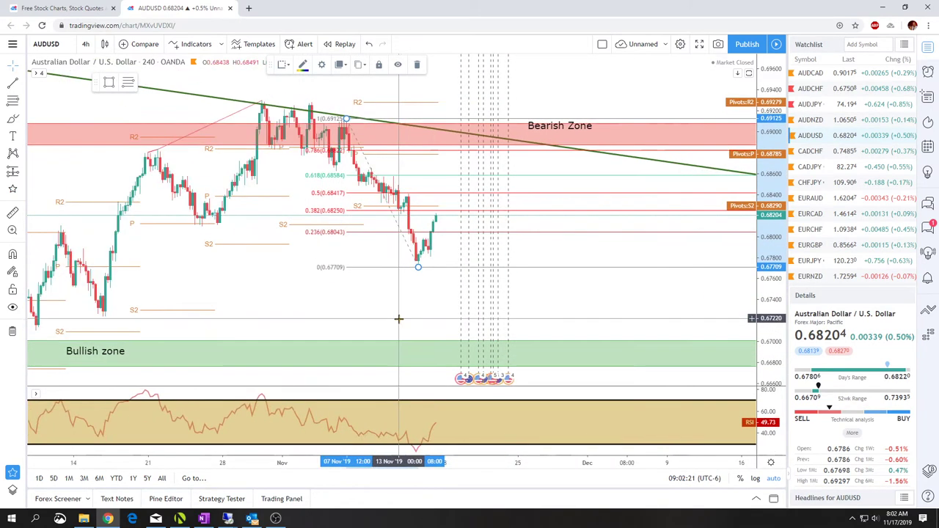
scroll(398, 319, "up", 1)
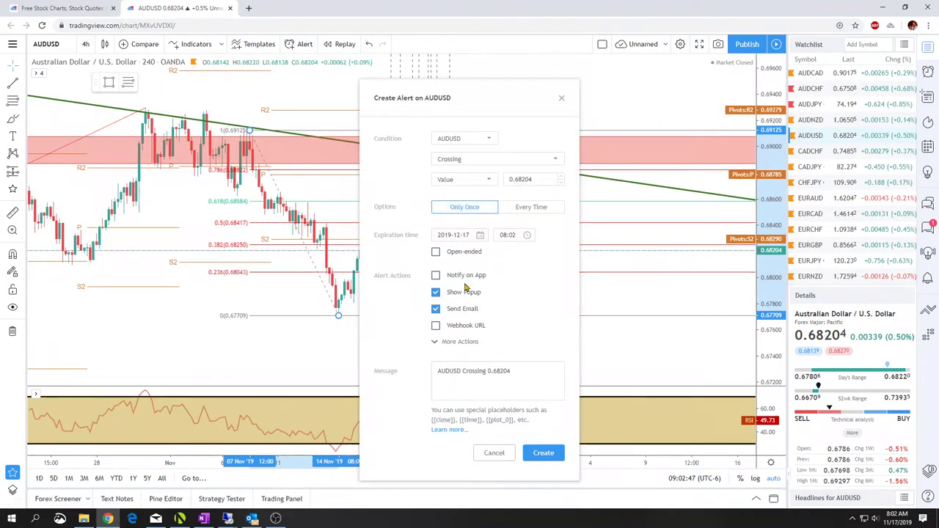
Step: Create an AUDUSD alert at 0.68254 with the message 'looking to sell'
key("Return")
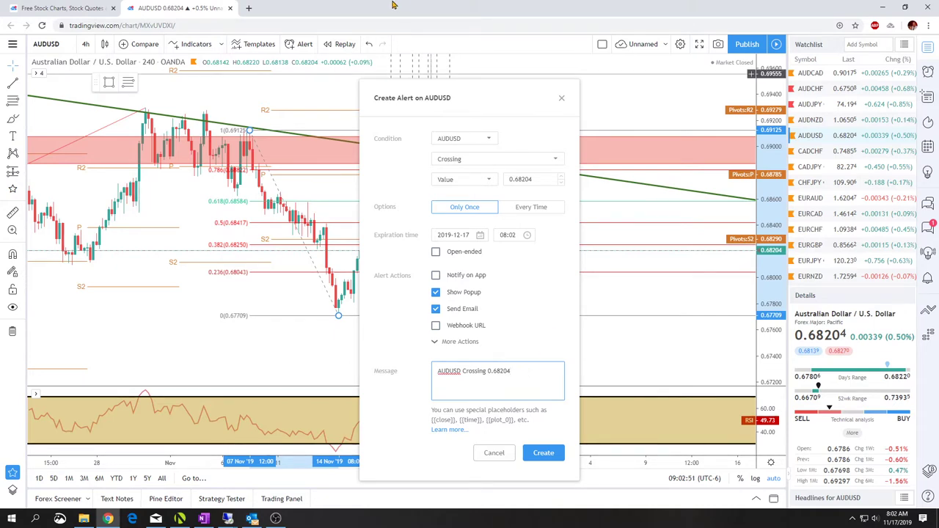
left_click(532, 180)
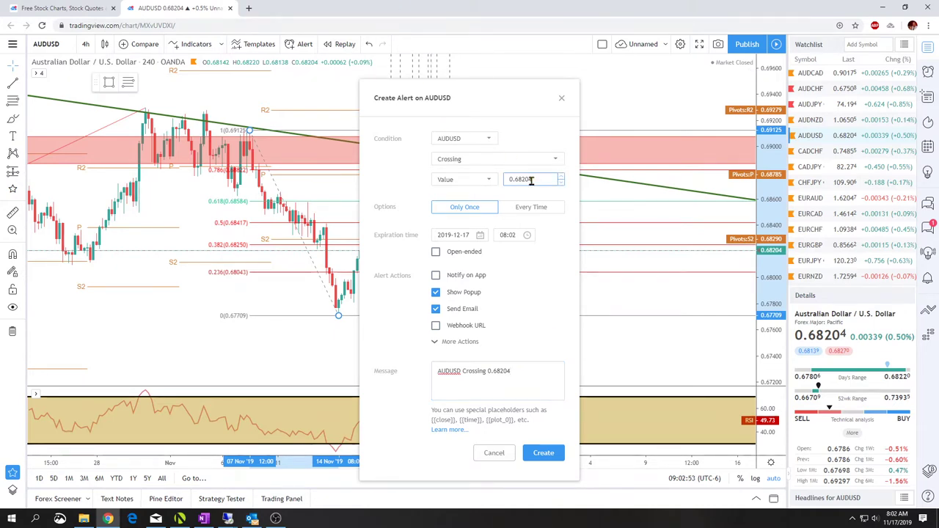
key("BackSpace")
type("54")
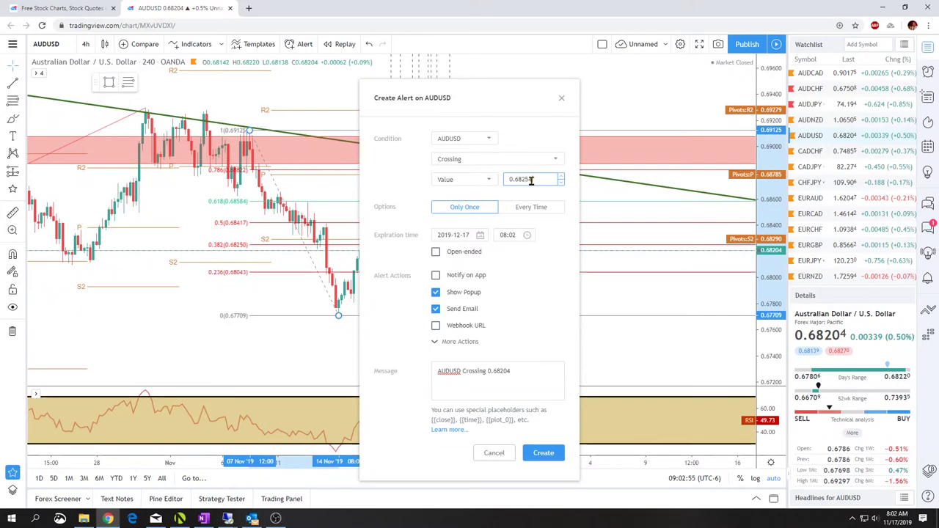
left_click(527, 372)
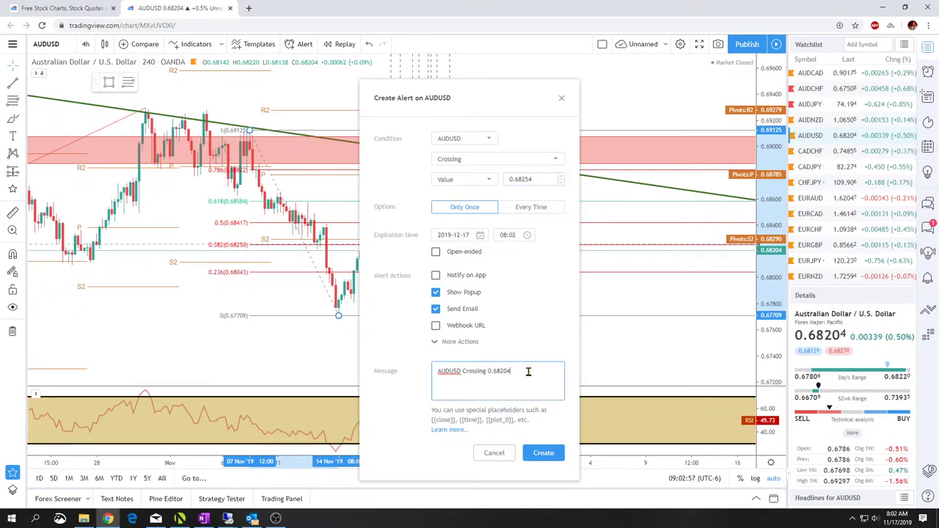
type("looking to sell")
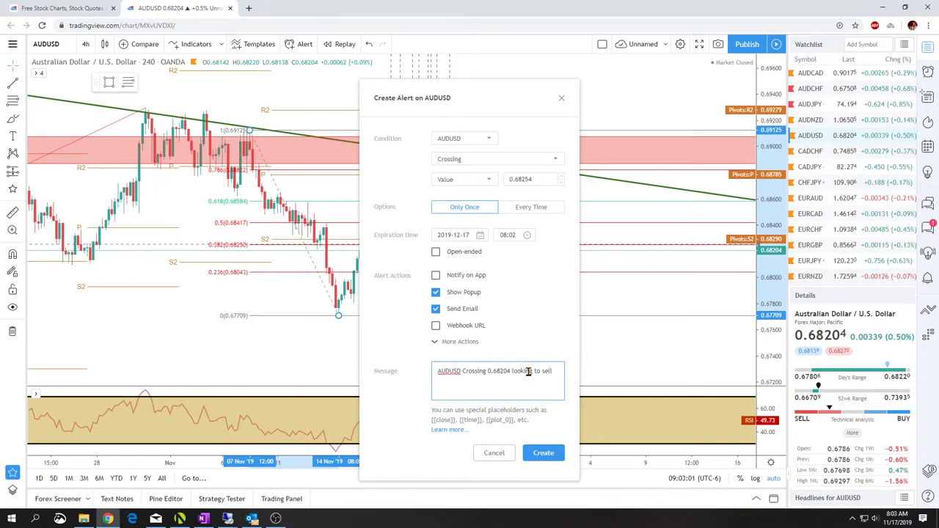
left_click(544, 453)
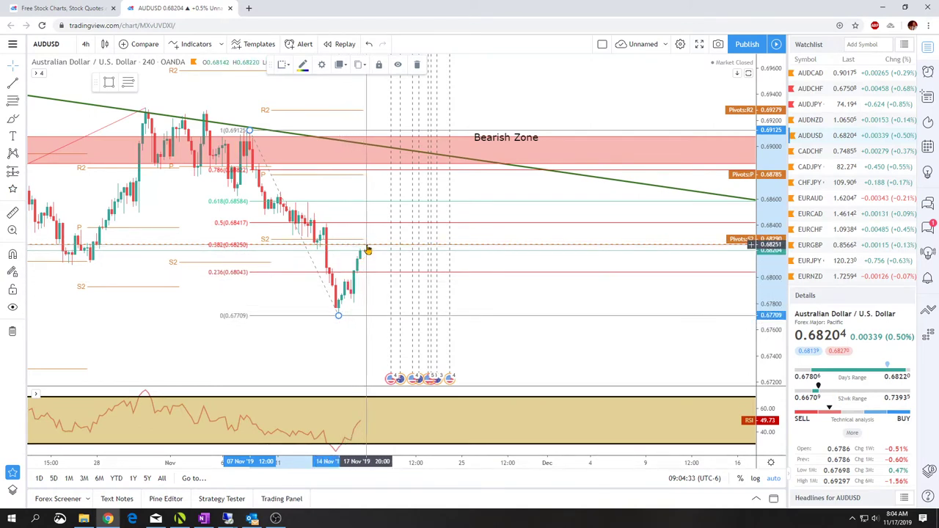
Step: Nudge the Bearish Zone label down slightly and return AUDUSD to the daily interval
mouse_move(364, 248)
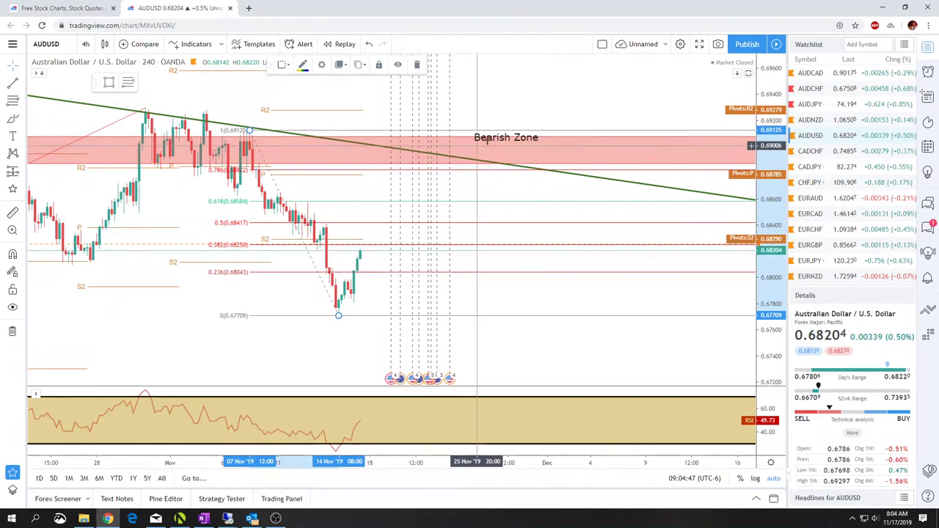
left_click_drag(489, 141, 489, 151)
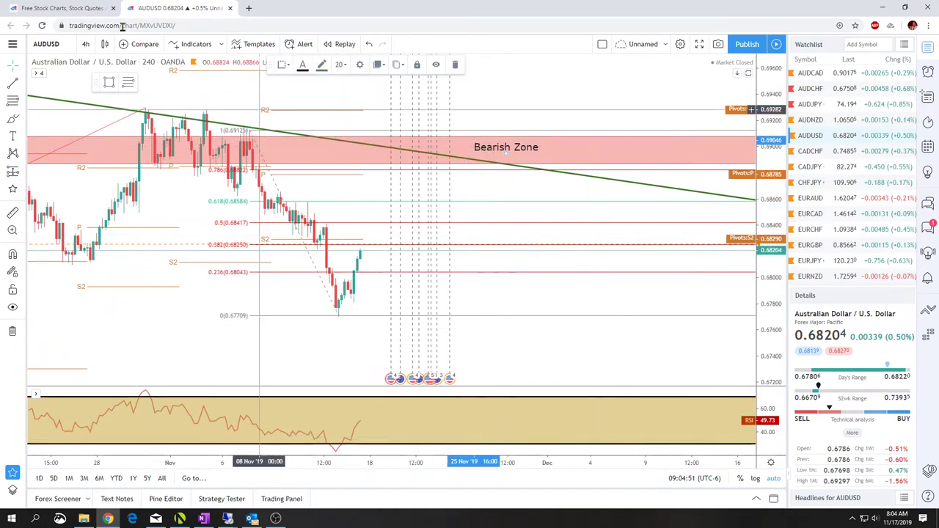
left_click(85, 45)
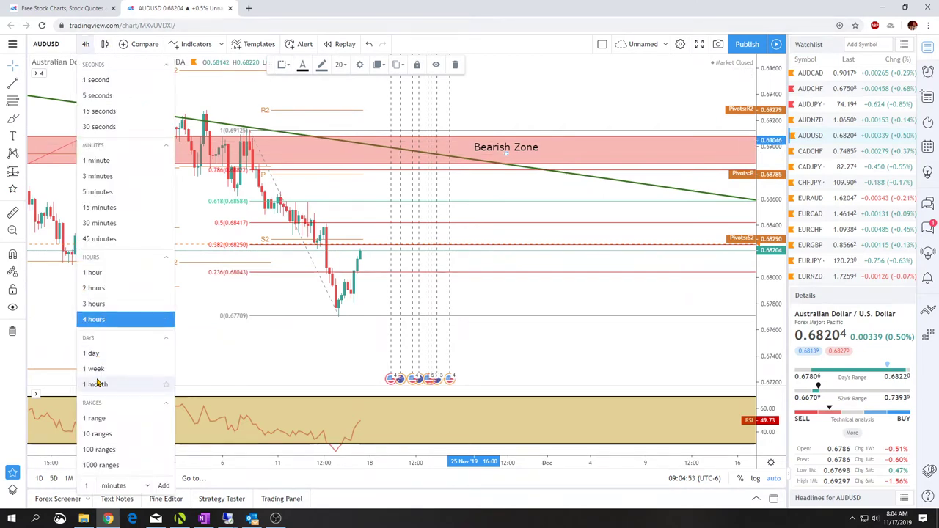
left_click(94, 355)
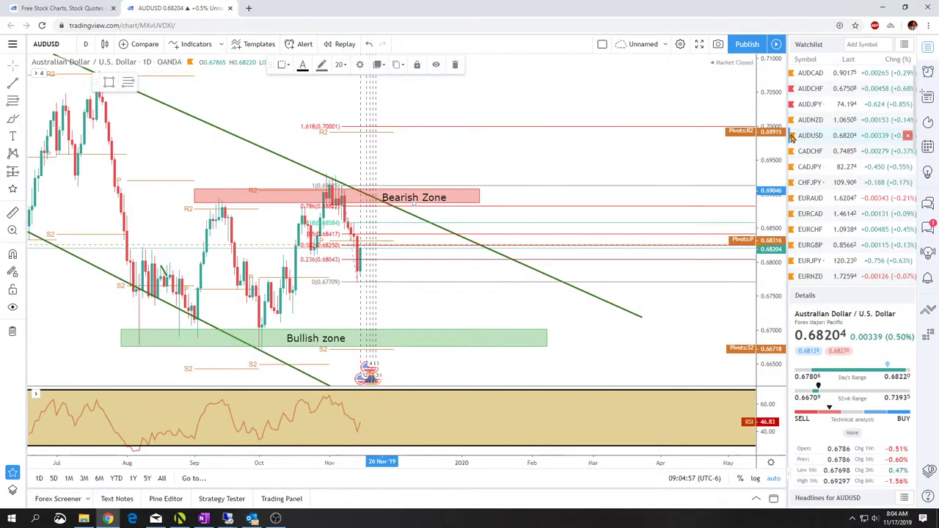
Step: Switch the chart to CADCHF and pan to show the later dates
mouse_move(792, 139)
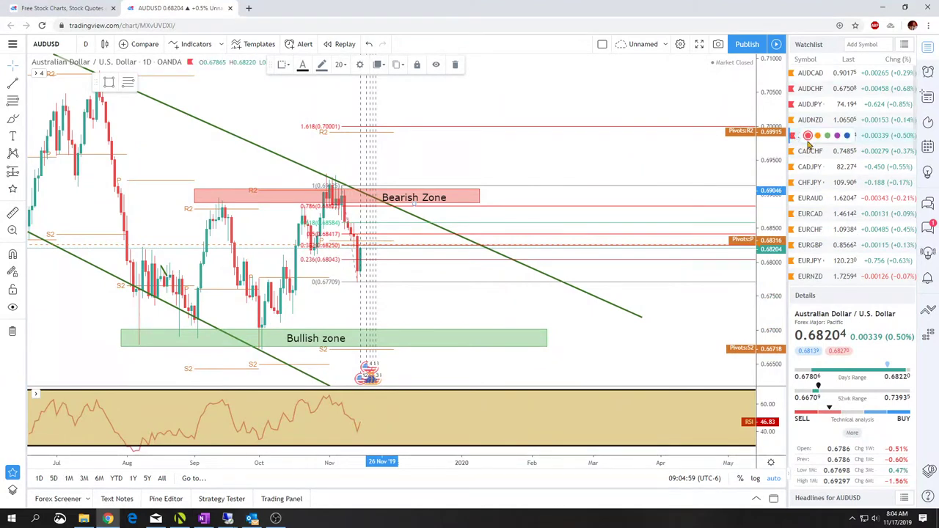
left_click(809, 154)
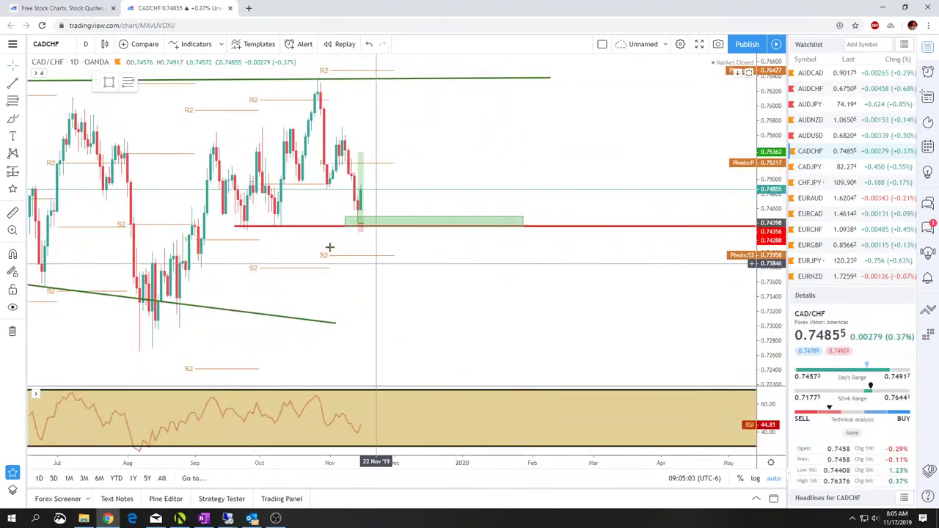
scroll(278, 242, "up", 5)
left_click_drag(246, 232, 516, 257)
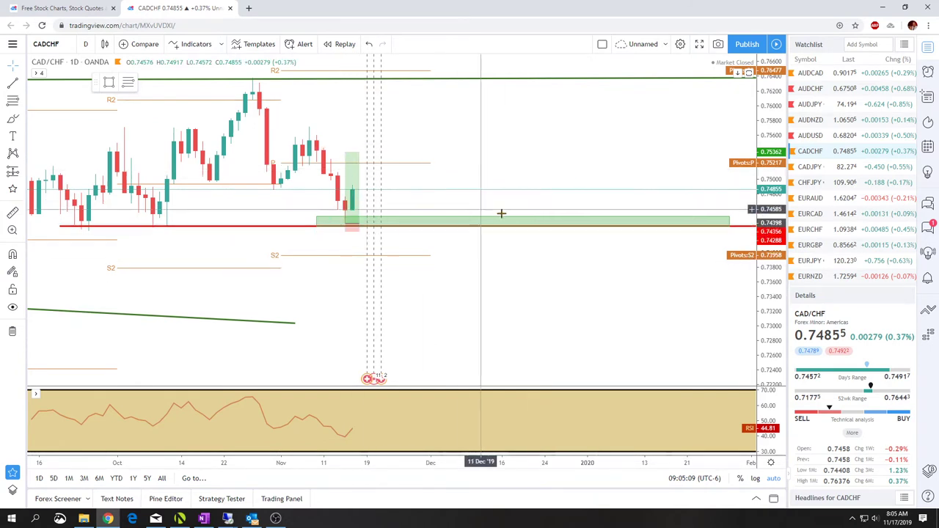
Step: Delete the long-position measurement near the last CADCHF candles, then view dates through February
left_click(353, 187)
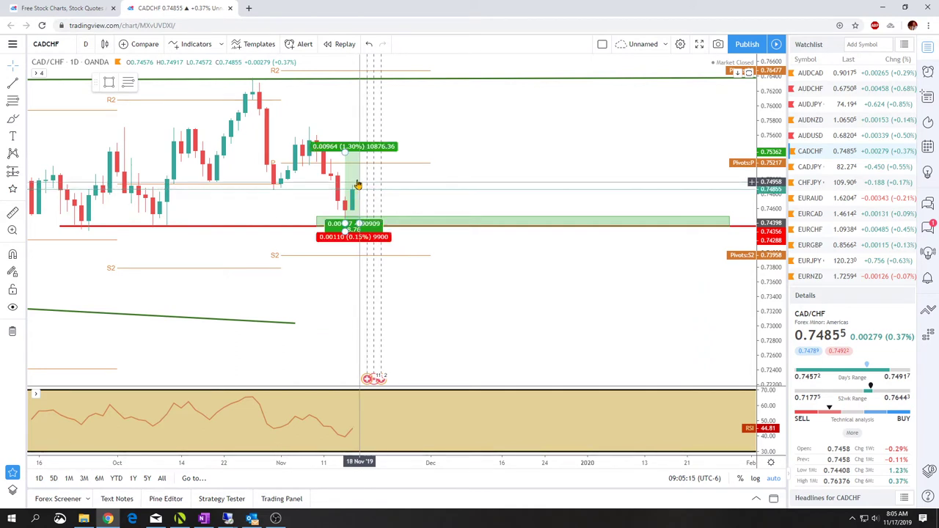
key("Delete")
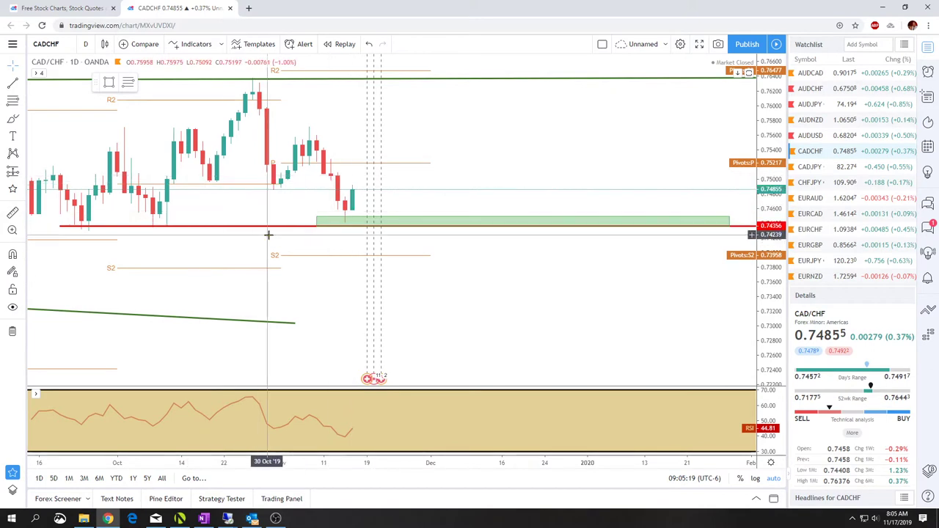
scroll(270, 233, "down", 3)
left_click_drag(459, 281, 380, 287)
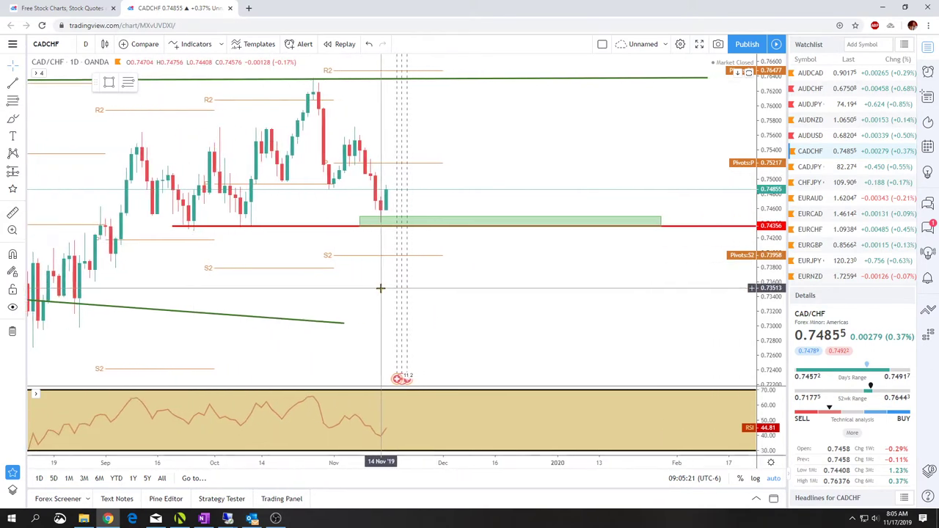
Step: Paste a 'Bullish Zone!' label onto the green zone and apply the Bullish zone template
right_click(435, 219)
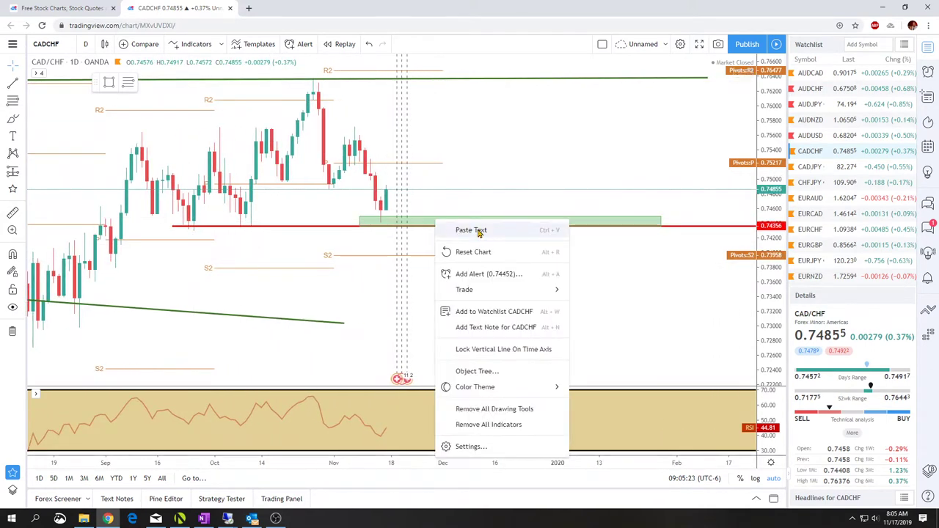
left_click(478, 230)
mouse_move(360, 270)
left_mouse_down()
mouse_move(433, 250)
mouse_move(448, 222)
left_mouse_up()
right_click(447, 225)
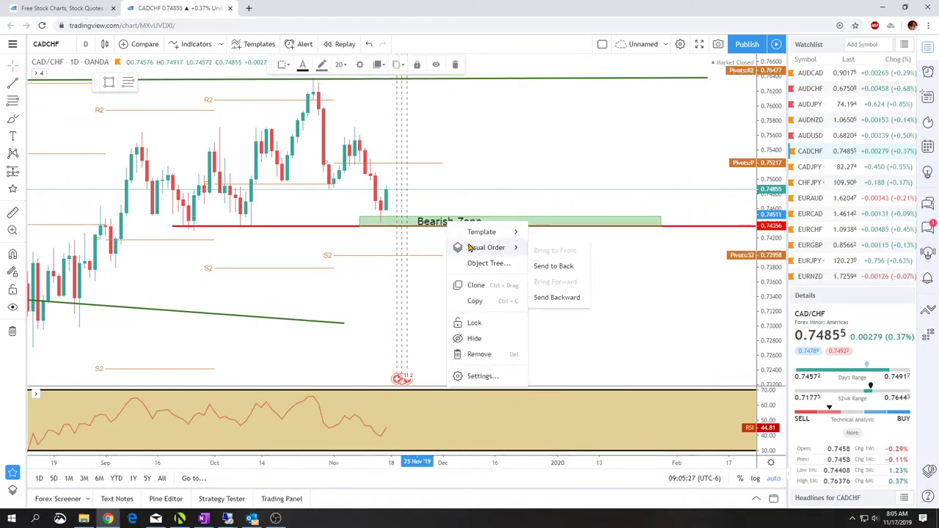
mouse_move(484, 237)
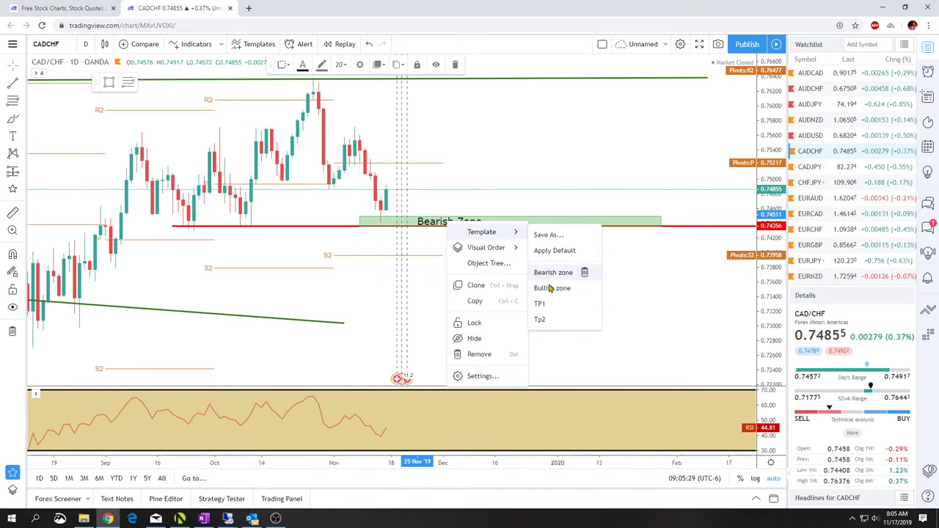
left_click(581, 287)
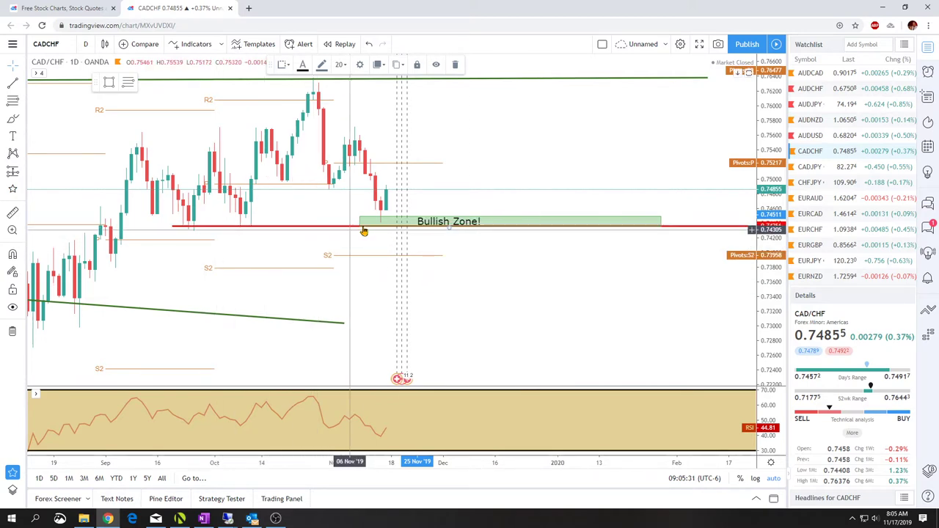
left_click(395, 223)
left_click(413, 193)
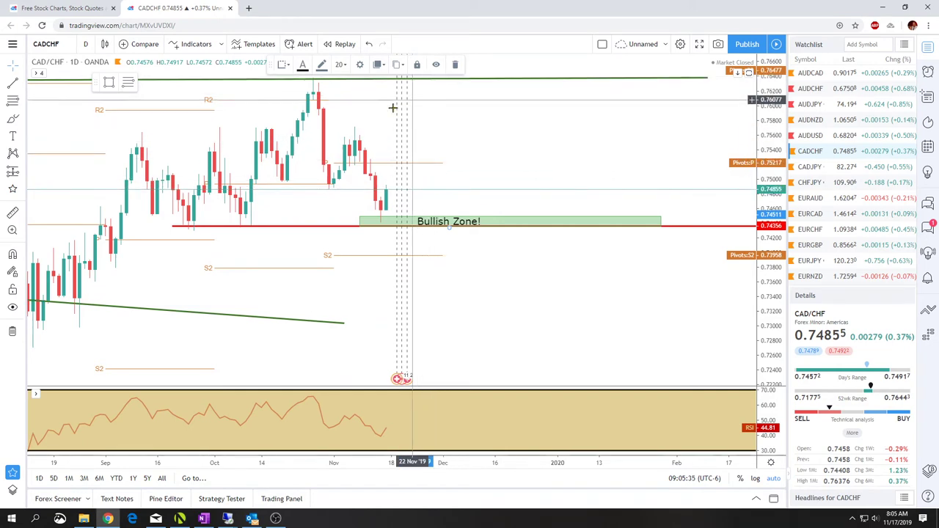
Step: Put CADCHF on 1-hour candles and zoom out over the bounce near 0.74855
left_click(85, 46)
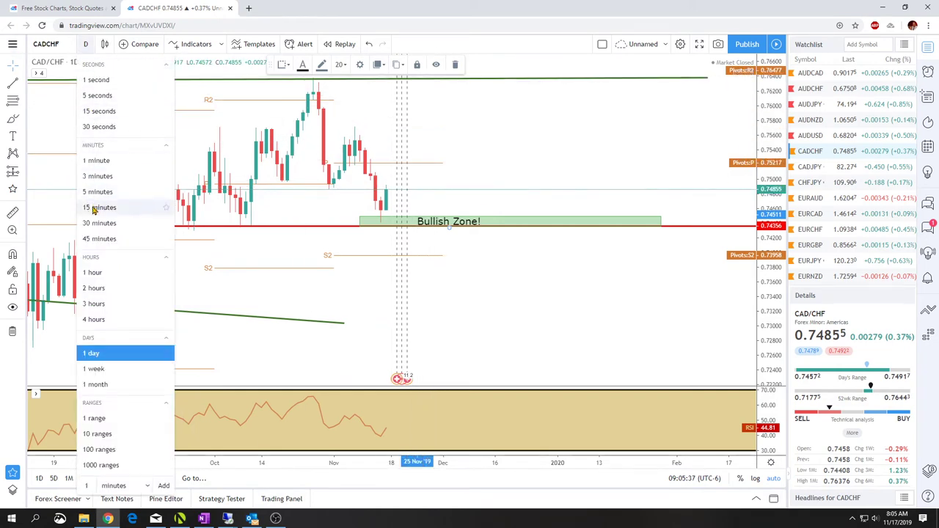
left_click(94, 273)
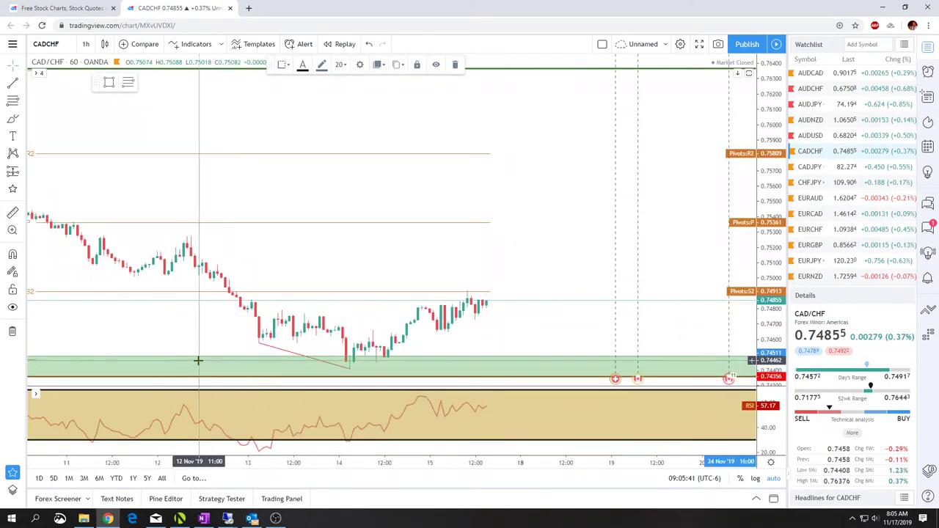
scroll(183, 344, "down", 2)
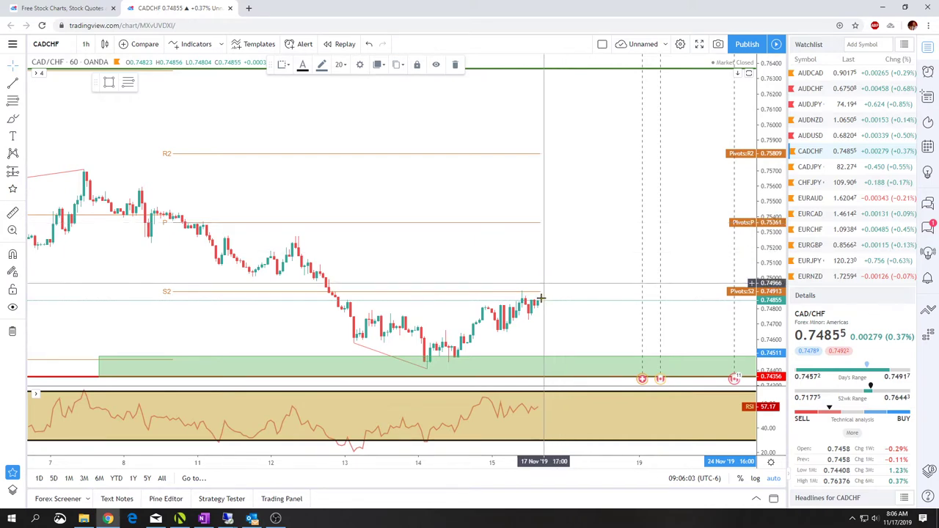
scroll(513, 293, "down", 5)
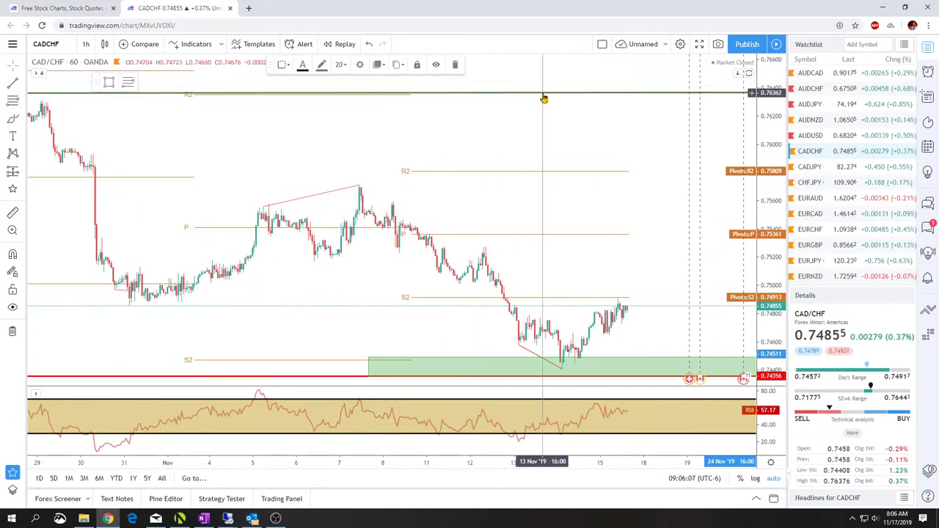
left_click(86, 44)
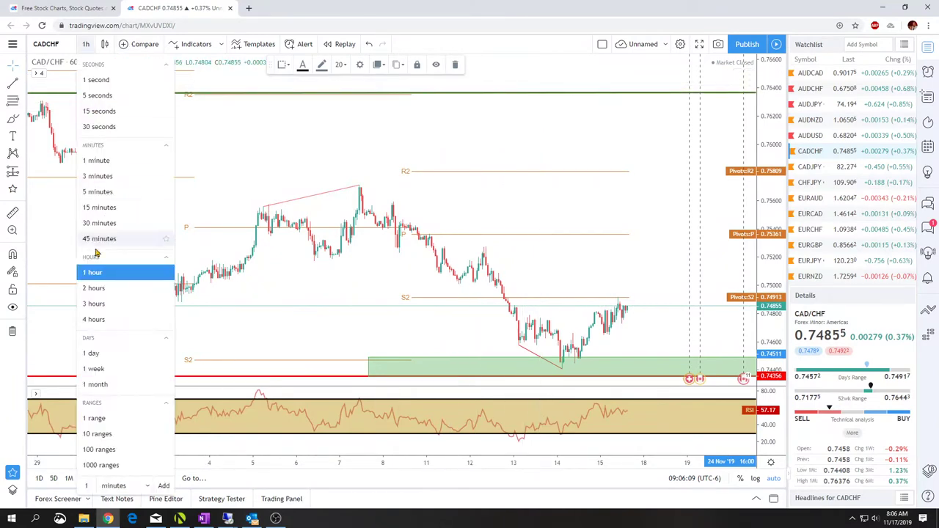
Step: Return CADCHF to 1-day candles, framing the Bullish Zone! box above the 0.74356 line
left_click(93, 355)
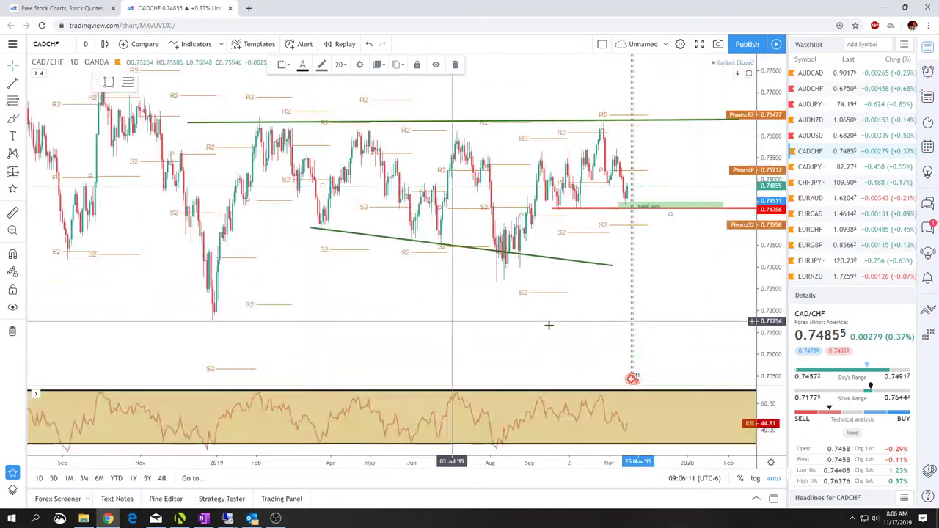
left_click_drag(549, 325, 251, 342)
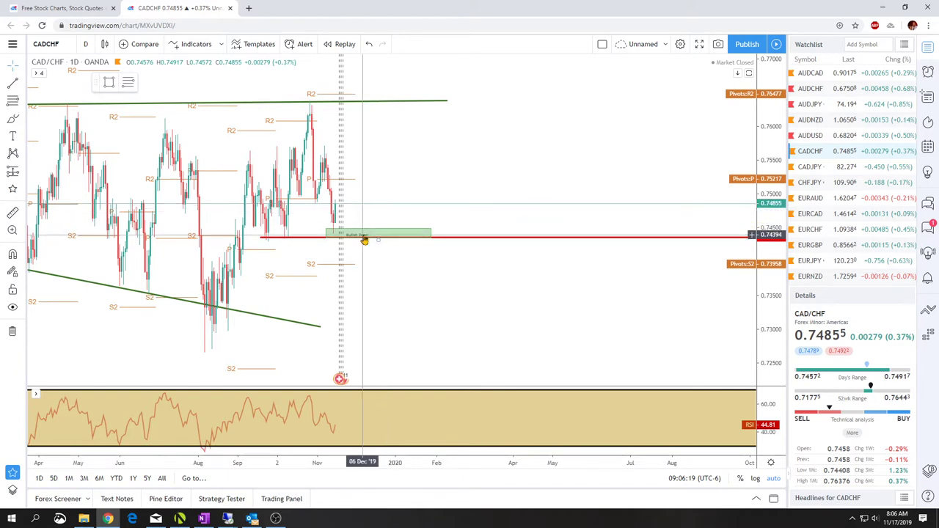
left_click(367, 233)
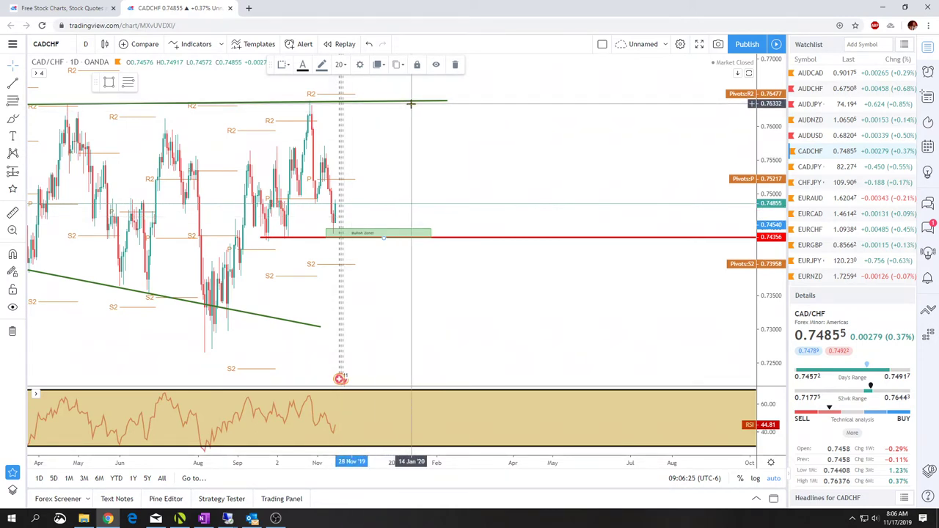
scroll(415, 256, "down", 3)
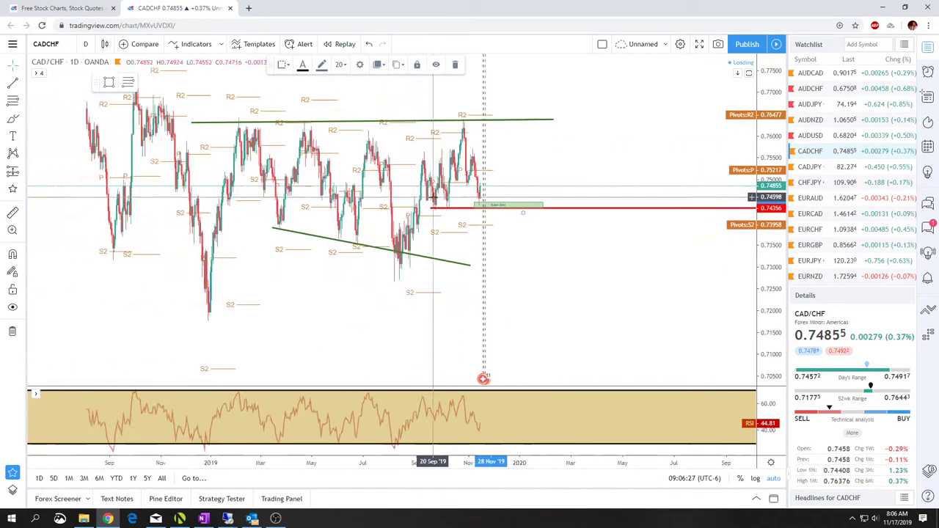
left_click_drag(457, 310, 253, 317)
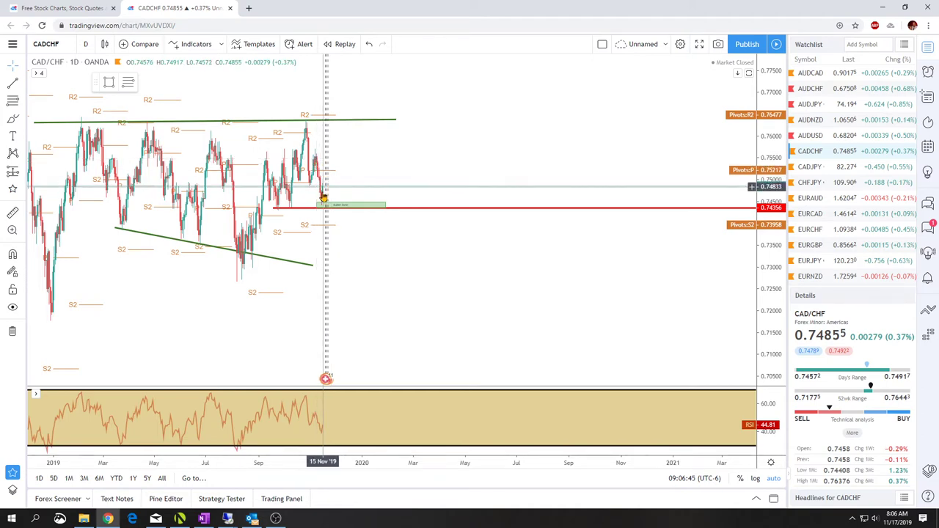
scroll(316, 183, "up", 3)
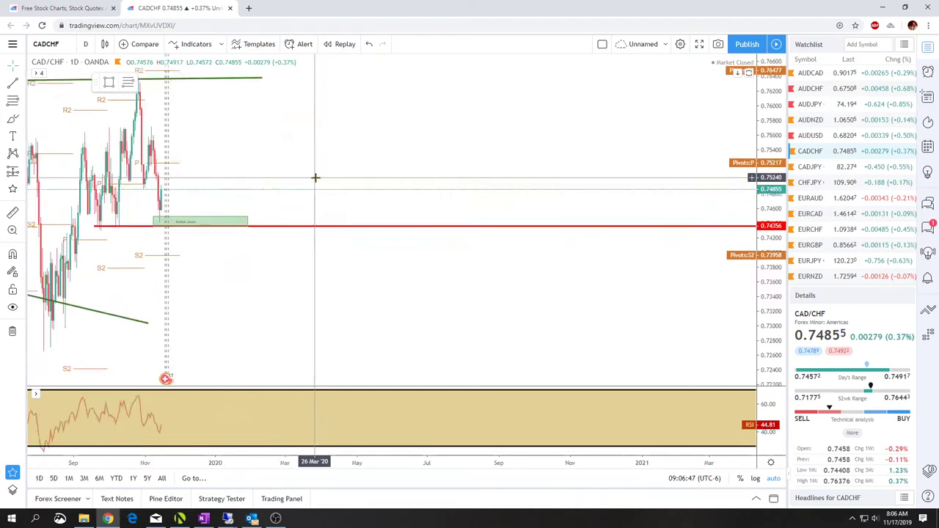
scroll(257, 220, "down", 3)
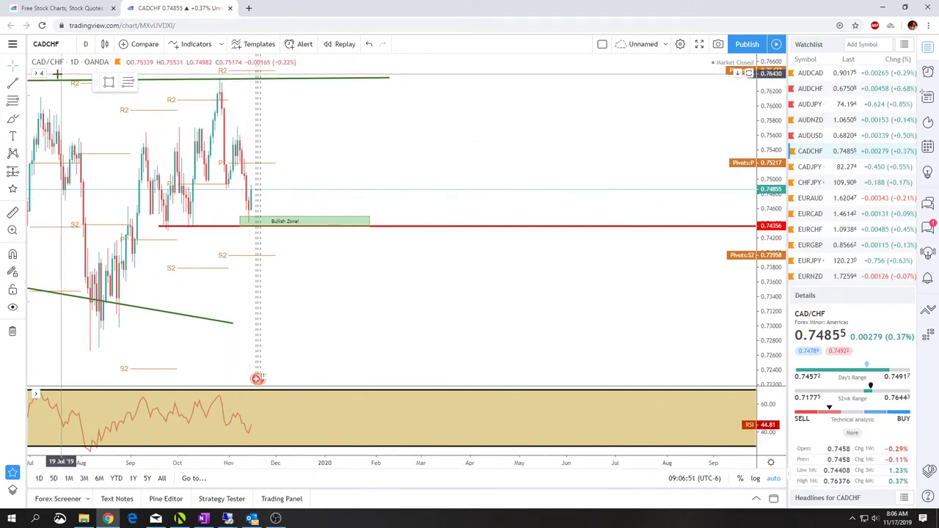
left_click(240, 138)
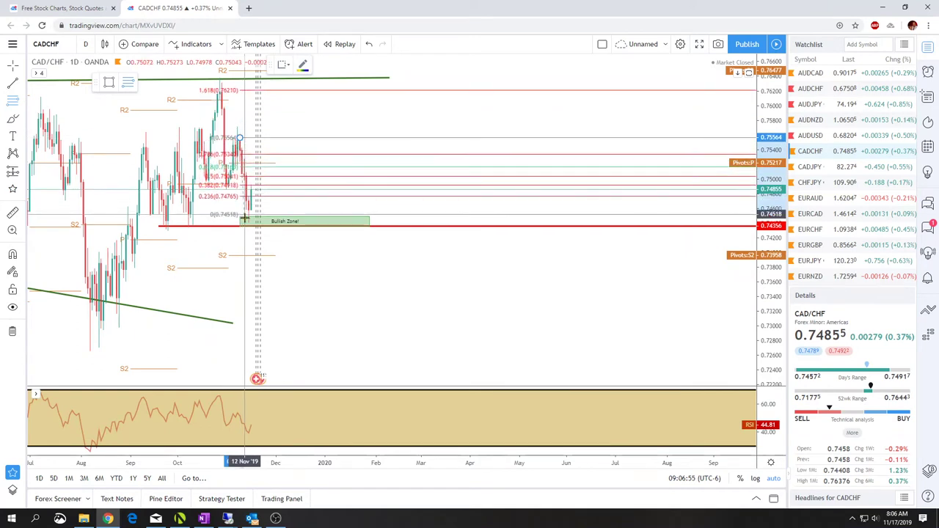
left_click(249, 222)
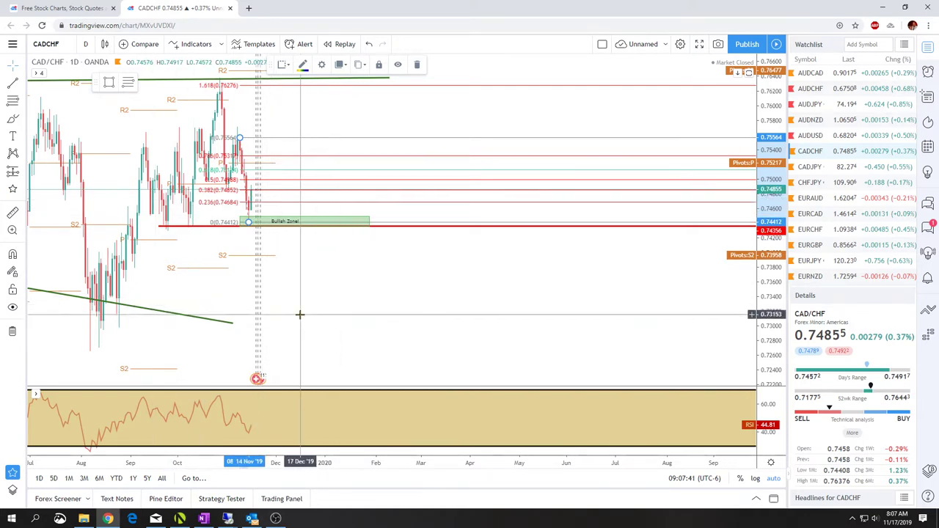
scroll(283, 331, "up", 3)
left_click_drag(124, 340, 286, 350)
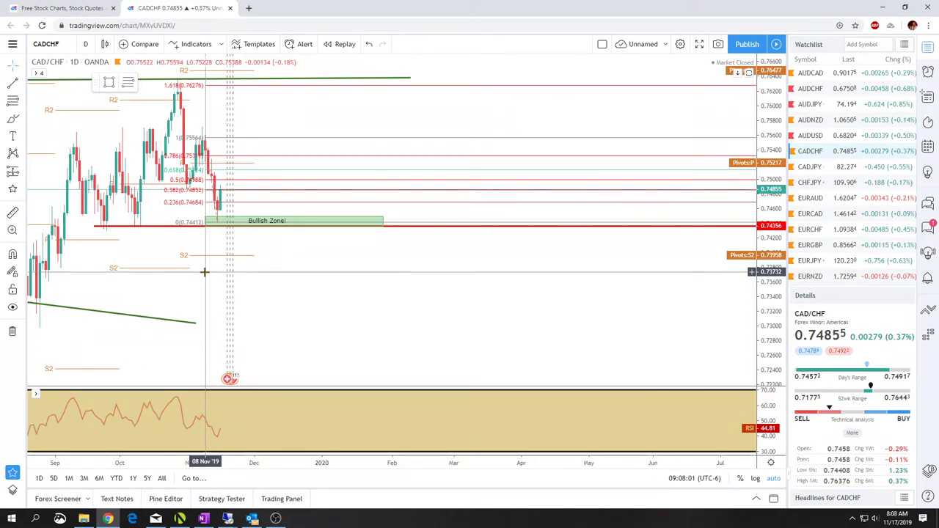
Step: Open CADJPY and pan to show the latest candles, Bullish Zone and long-position labels
left_click(811, 167)
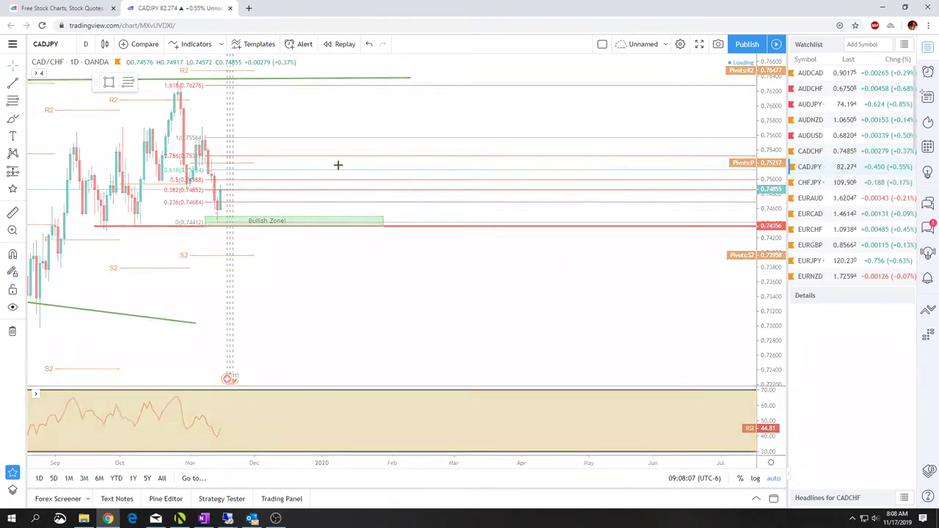
scroll(227, 251, "down", 3)
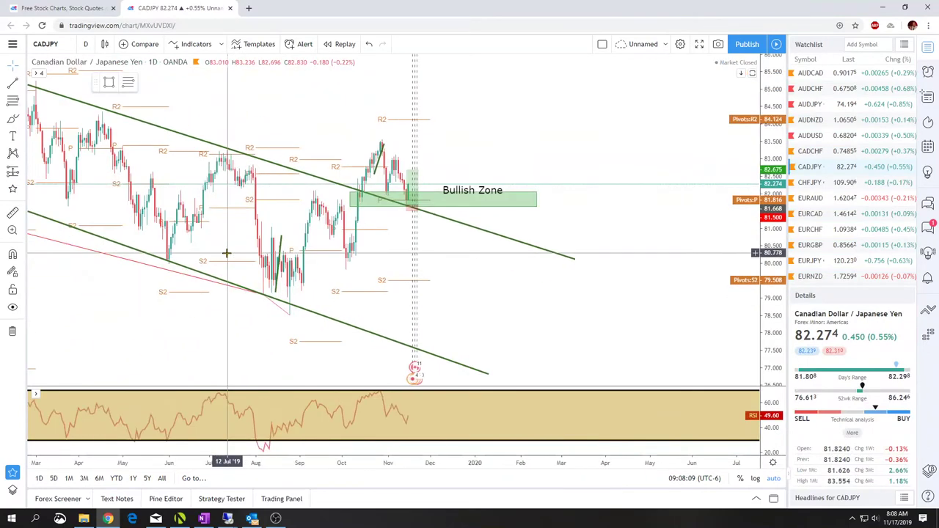
scroll(226, 252, "up", 4)
left_click_drag(172, 275, 259, 264)
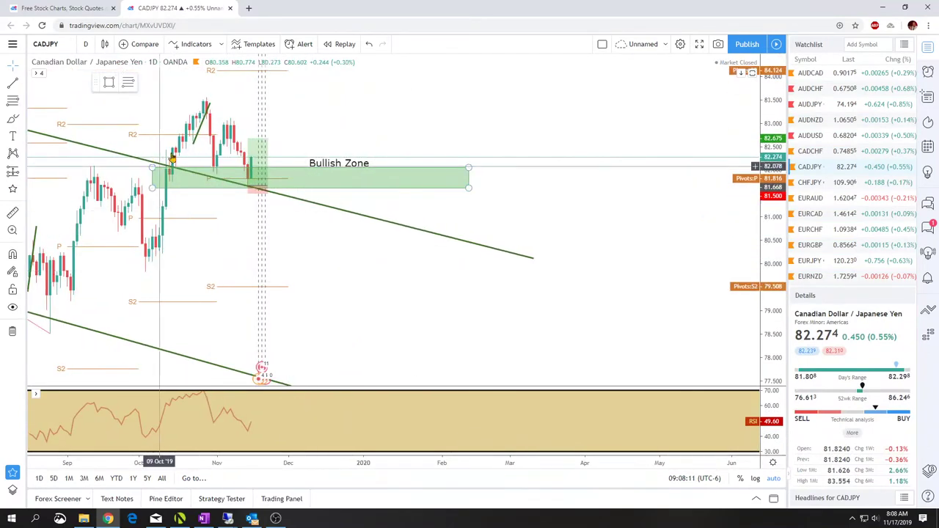
left_click(263, 169)
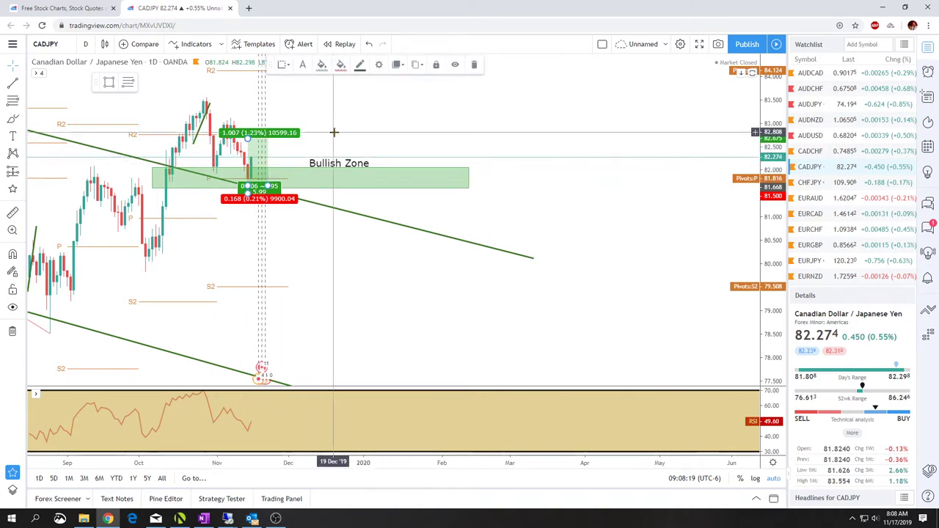
scroll(333, 137, "up", 3)
left_click_drag(349, 342, 411, 343)
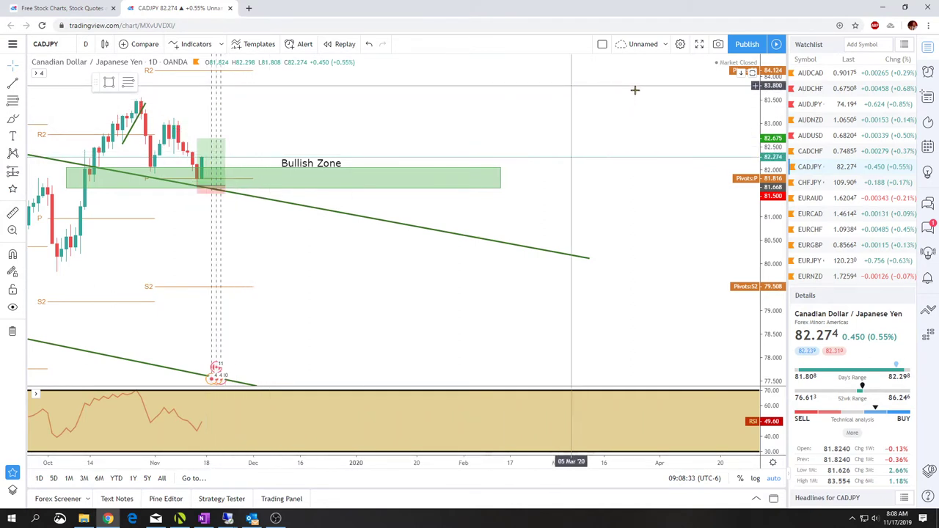
Step: Draw a rectangle above the recent CADJPY highs and paste the Bearish Zone label into it
key("alt+shift+r")
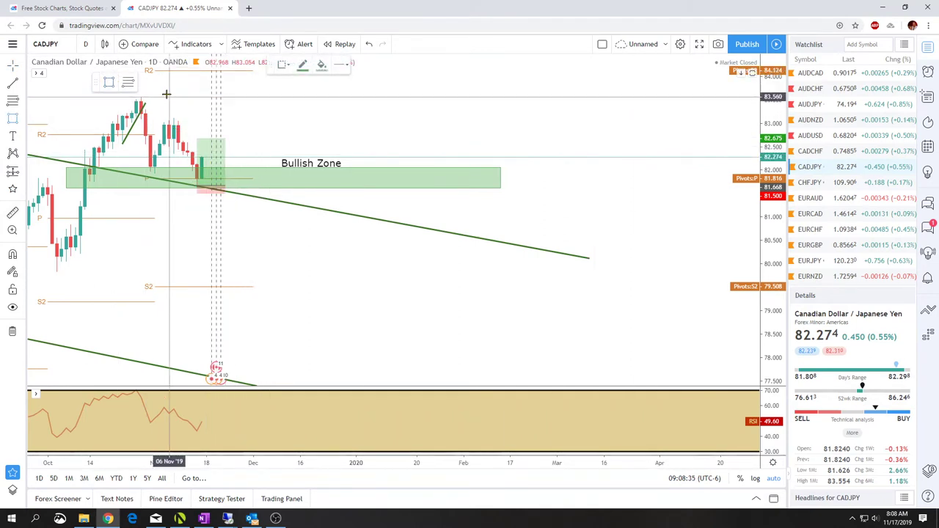
left_click(159, 95)
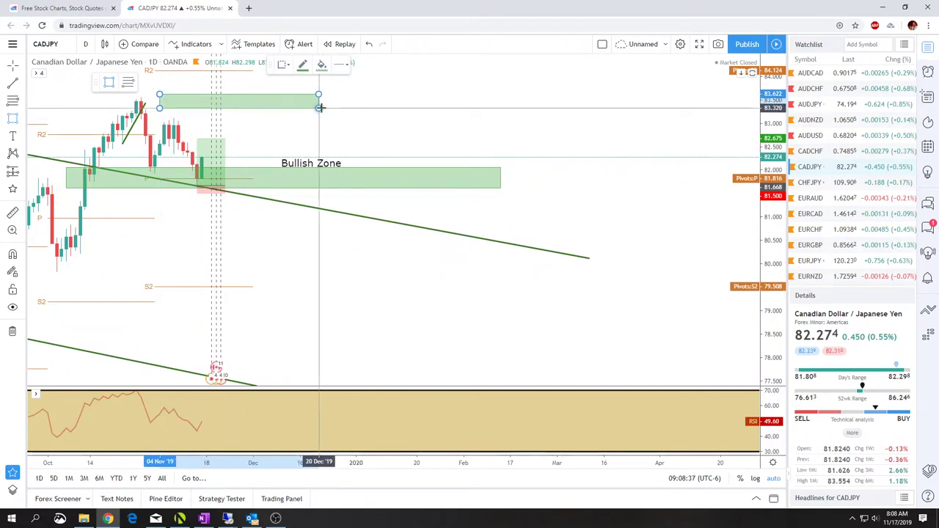
left_click(324, 107)
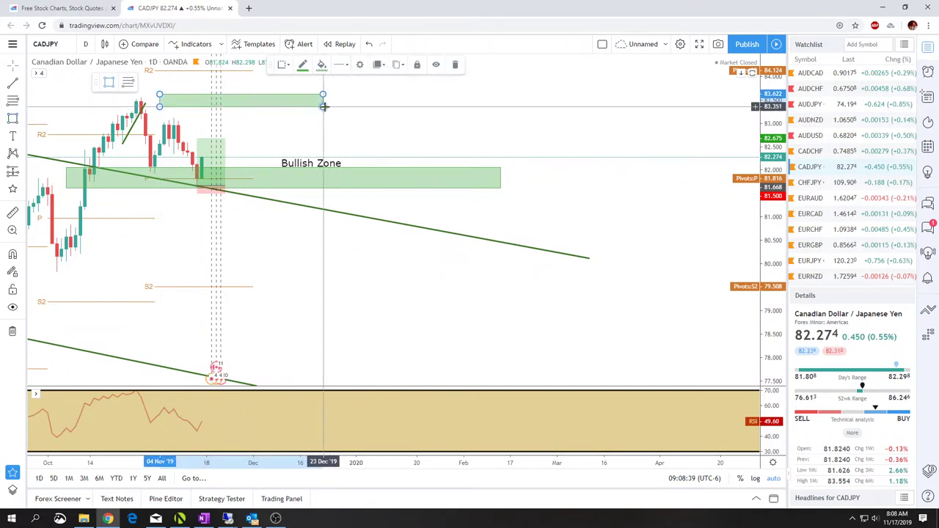
right_click(314, 109)
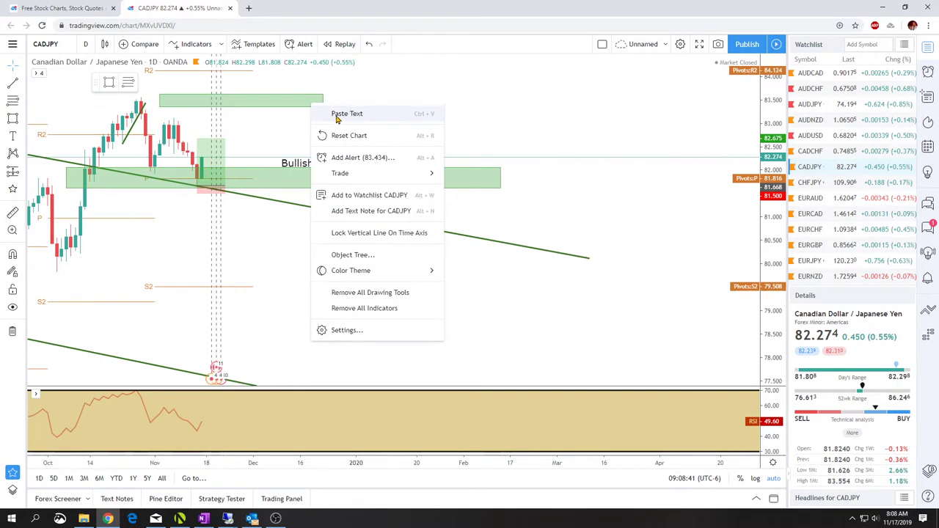
left_click(344, 113)
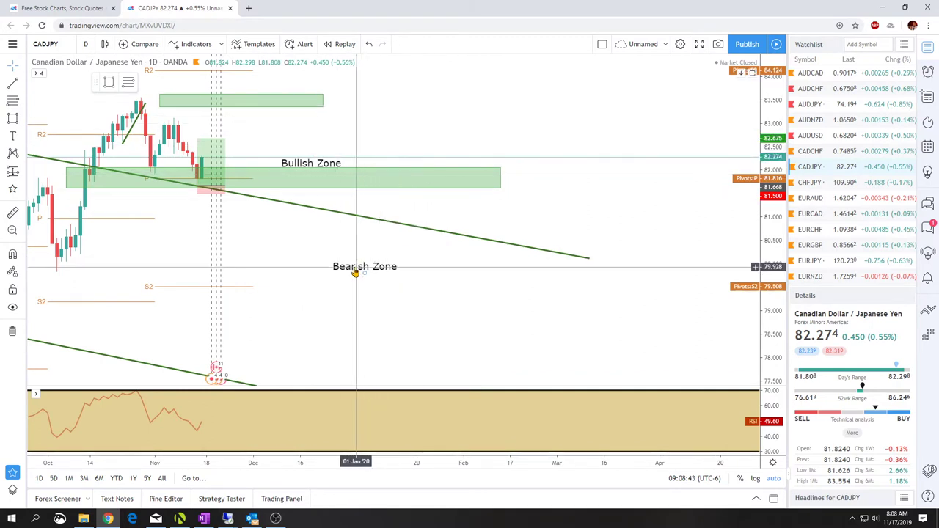
mouse_move(355, 271)
left_mouse_down()
mouse_move(308, 135)
mouse_move(277, 104)
mouse_move(262, 103)
left_mouse_up()
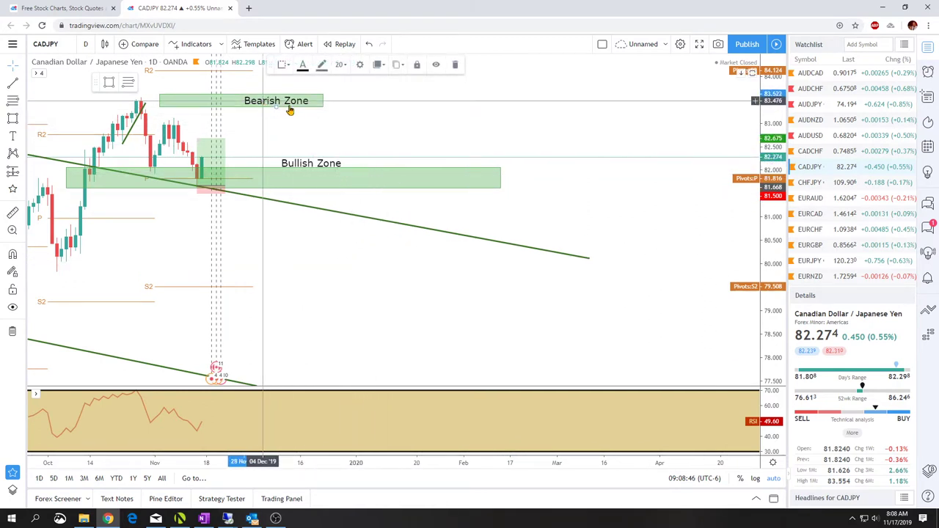
Step: Make the Bearish Zone box outline and fill red
right_click(173, 106)
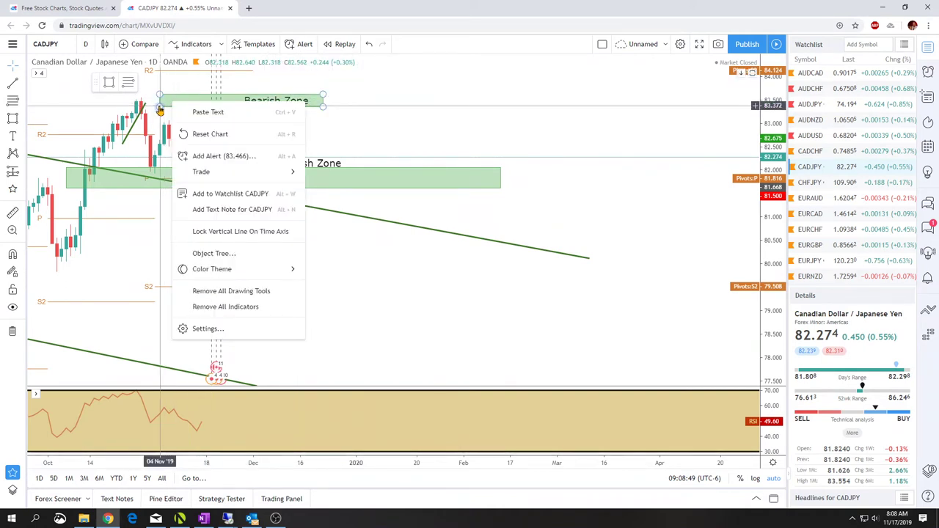
left_click(160, 109)
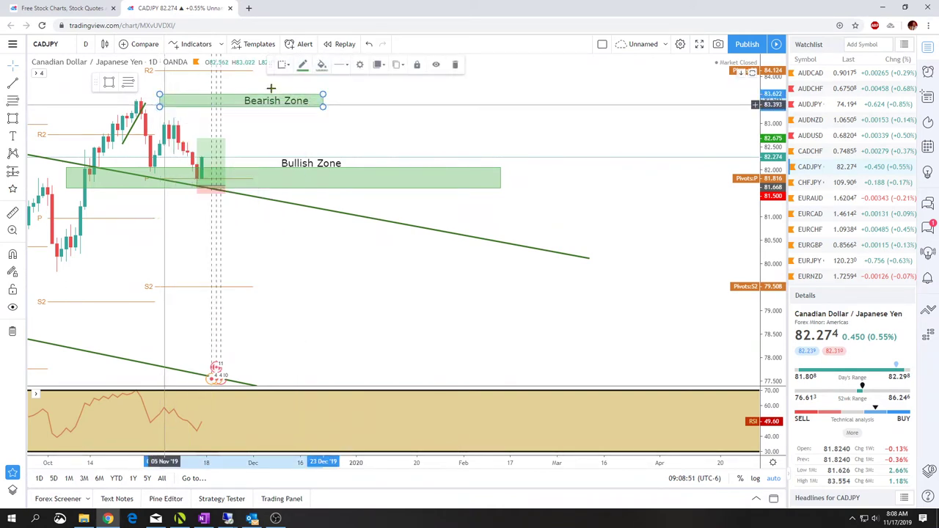
left_click(303, 65)
left_click(308, 93)
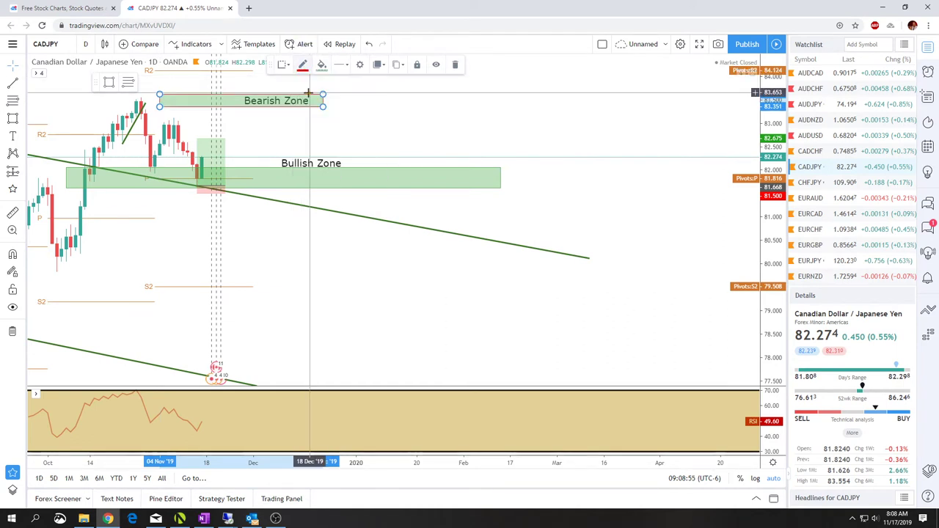
left_click(320, 65)
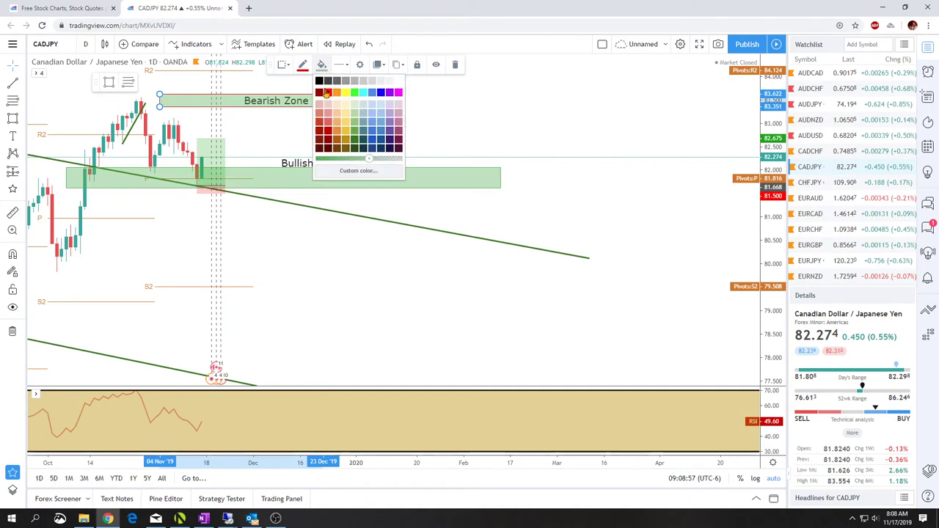
left_click(326, 93)
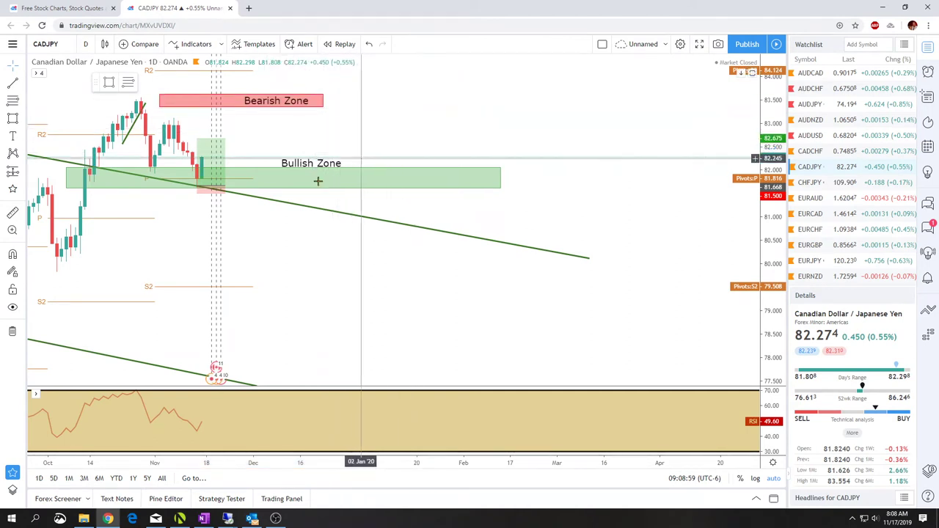
Step: Slim the green Bullish Zone box and centre its label inside it
left_click_drag(323, 164, 307, 177)
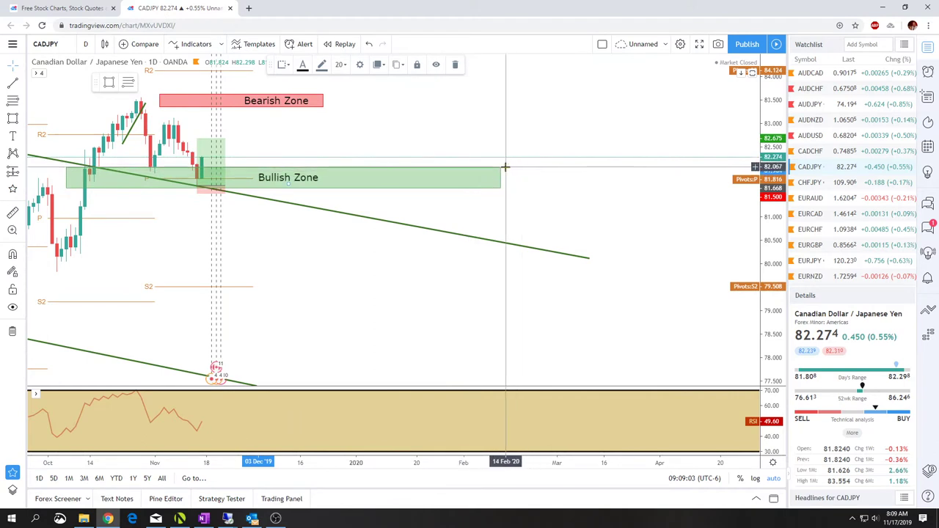
left_click_drag(501, 167, 500, 176)
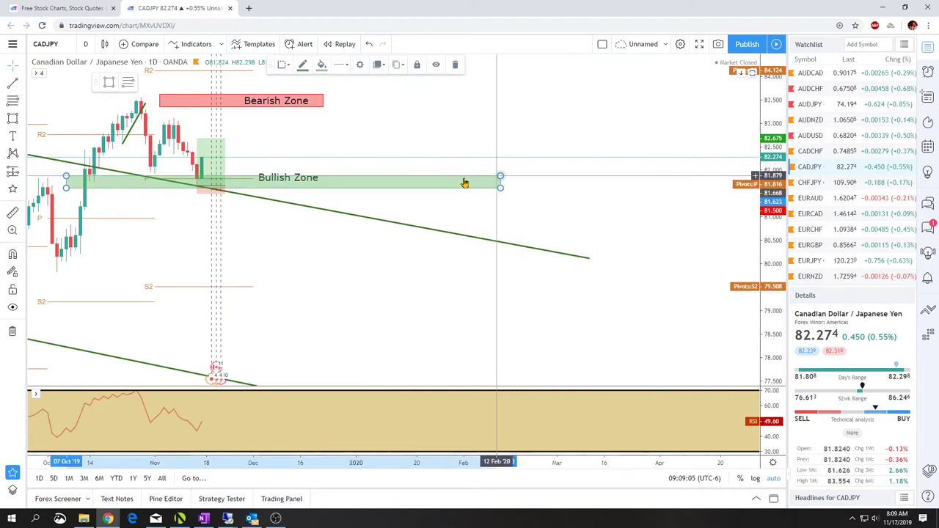
left_click_drag(446, 193, 446, 187)
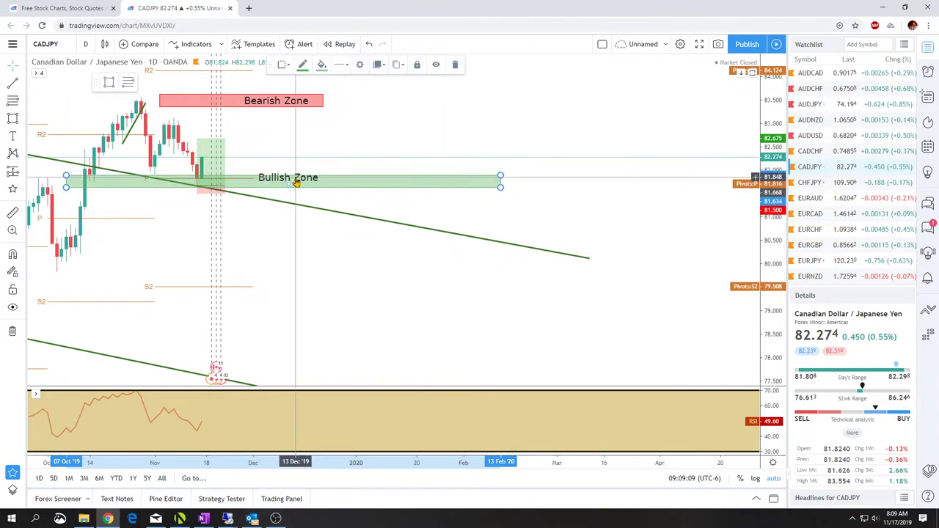
left_click_drag(295, 178, 299, 181)
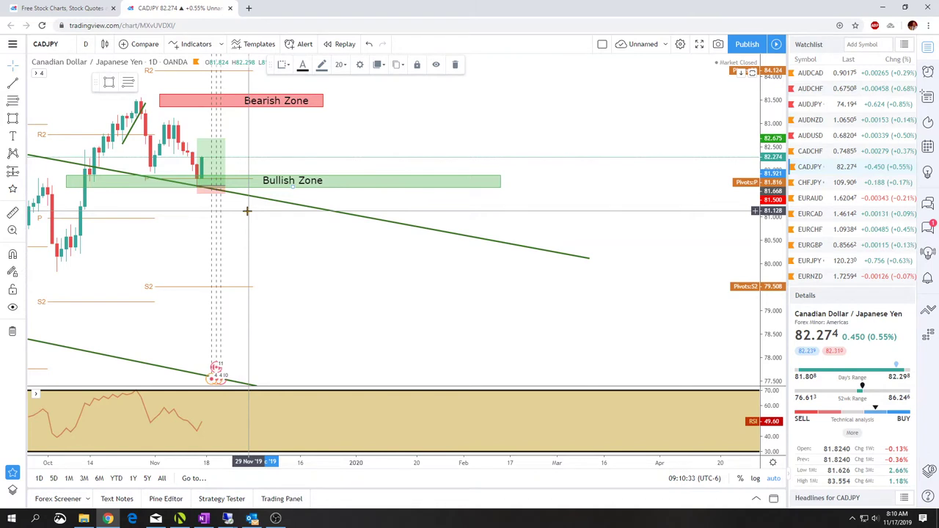
Step: Switch CADJPY to 1-hour bars and zoom out to show both zone labels
left_click(196, 167)
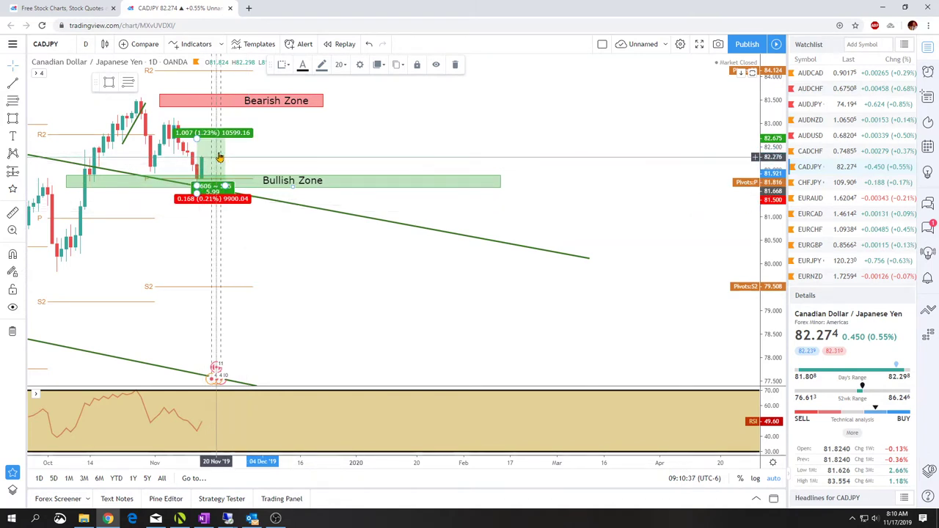
left_click(88, 44)
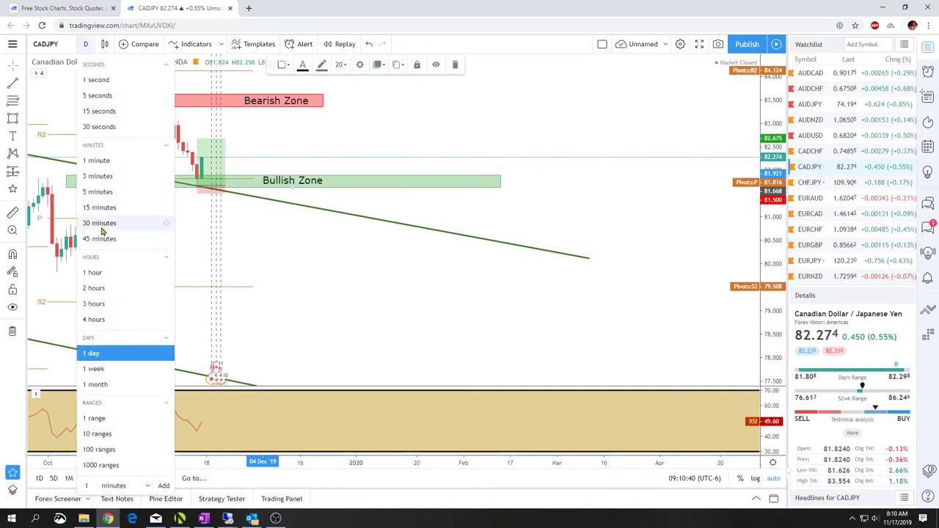
left_click(92, 270)
scroll(216, 342, "down", 1)
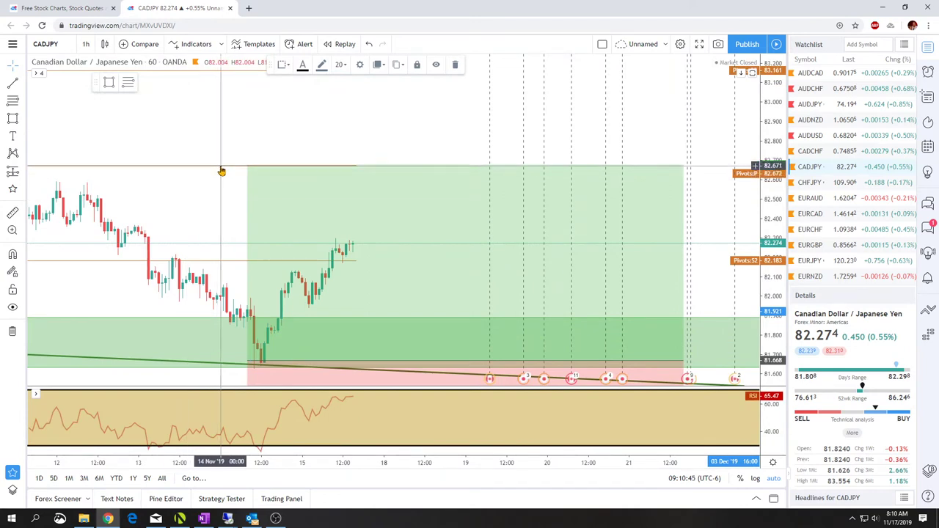
scroll(220, 242, "down", 2)
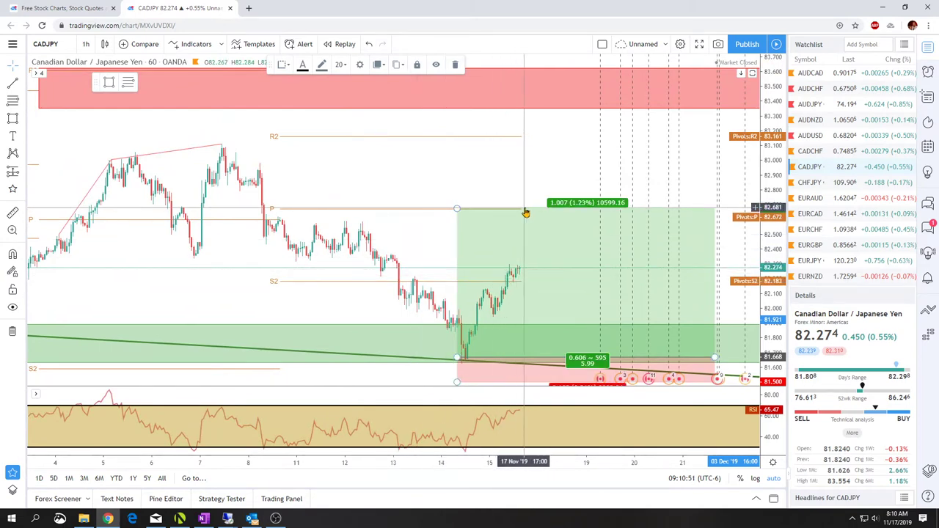
scroll(391, 333, "down", 1)
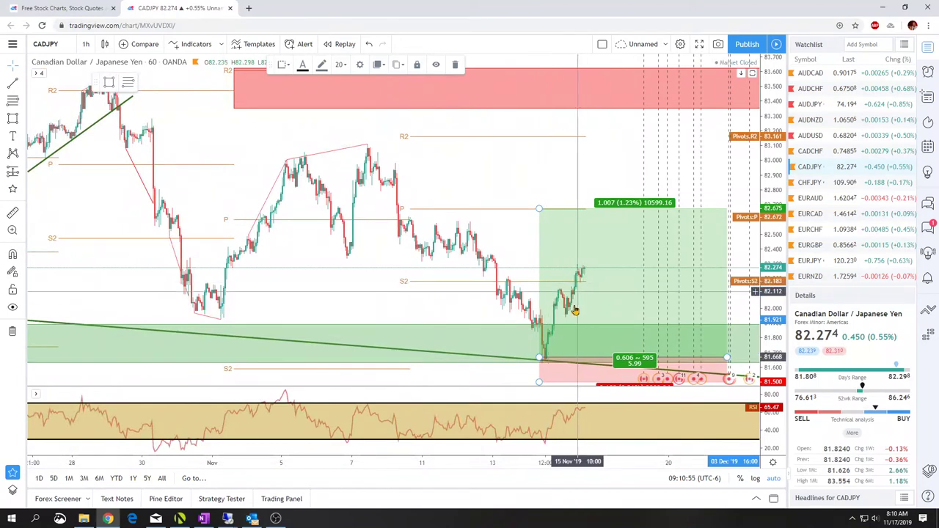
left_click_drag(515, 327, 369, 329)
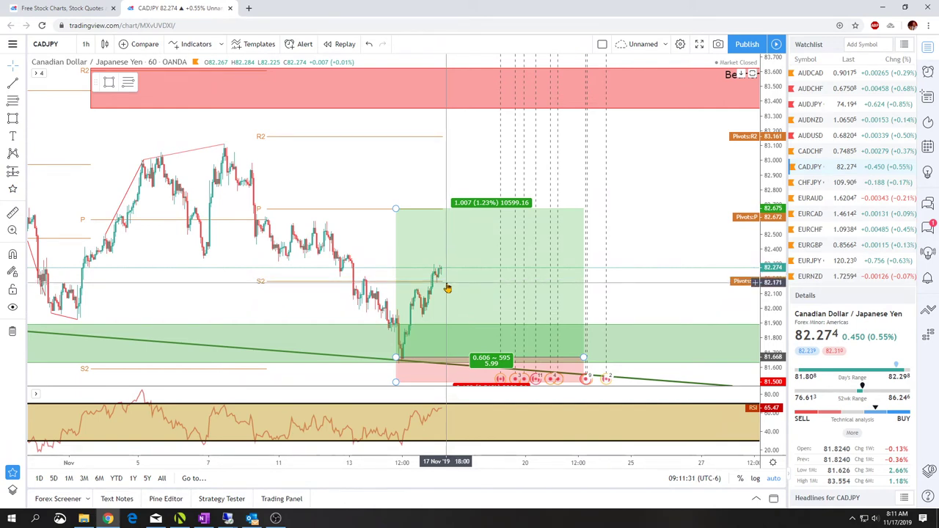
scroll(440, 295, "down", 2)
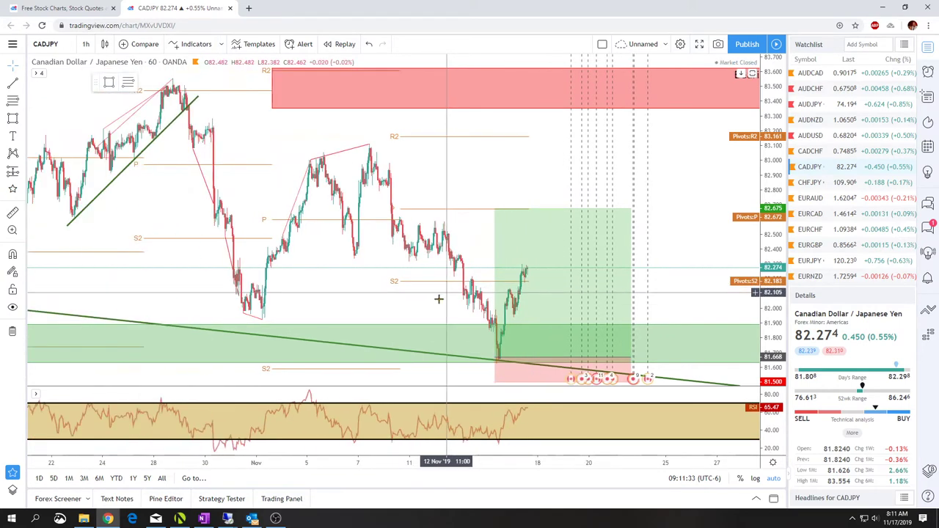
left_click_drag(324, 290, 210, 279)
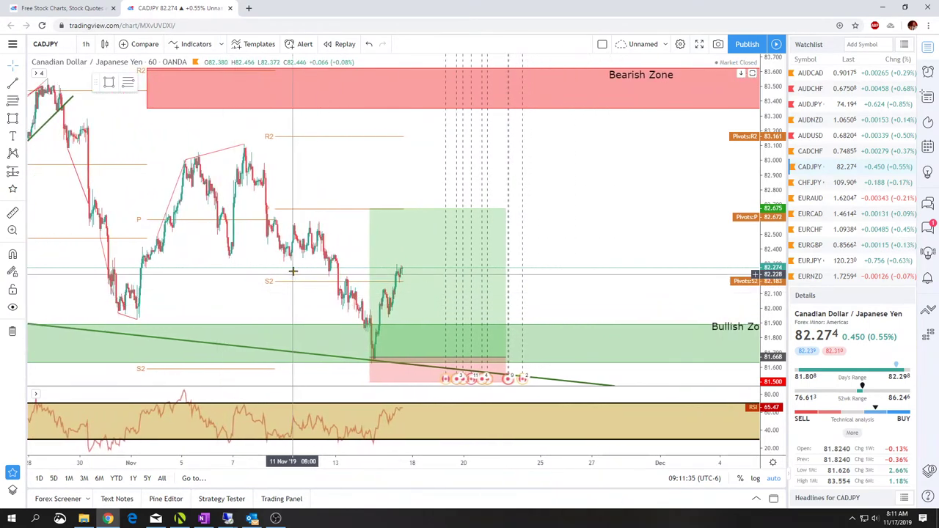
Step: Open the CHFJPY chart on 1-day candles
left_click(810, 183)
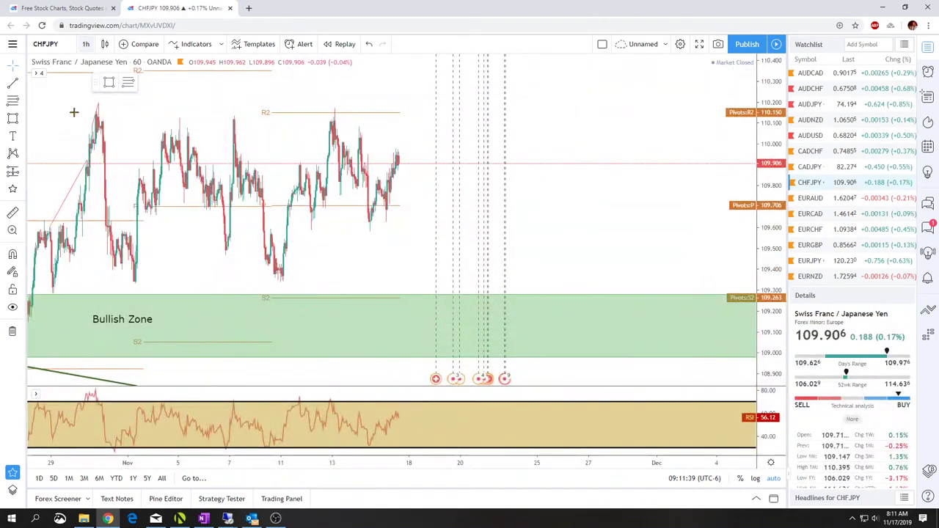
left_click(86, 44)
left_click(94, 354)
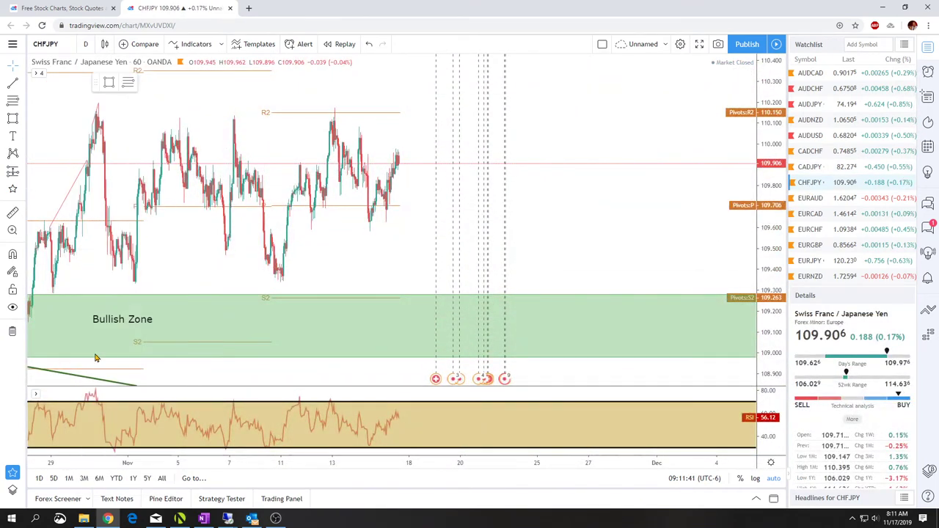
Step: Frame the descending channel and the Bullish Zone around 109 on the daily chart
scroll(355, 351, "up", 5)
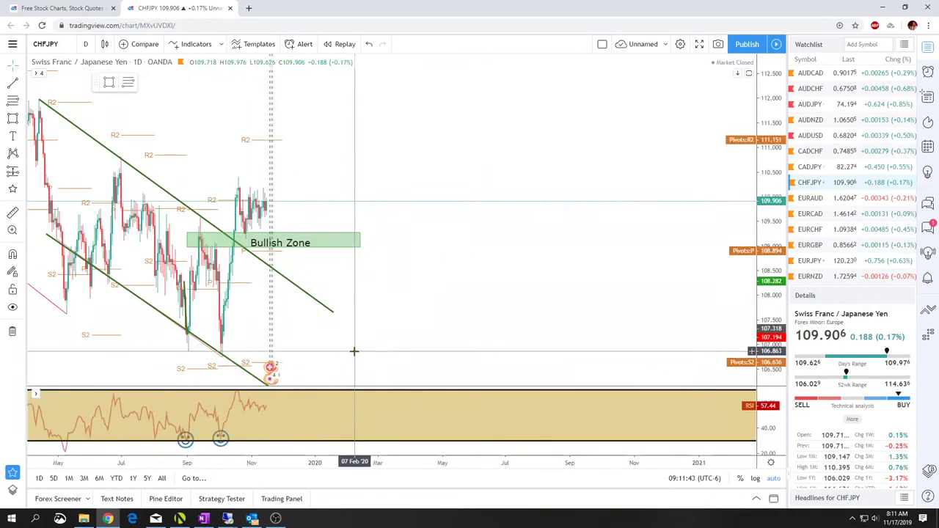
left_click_drag(275, 350, 308, 353)
scroll(307, 353, "down", 3)
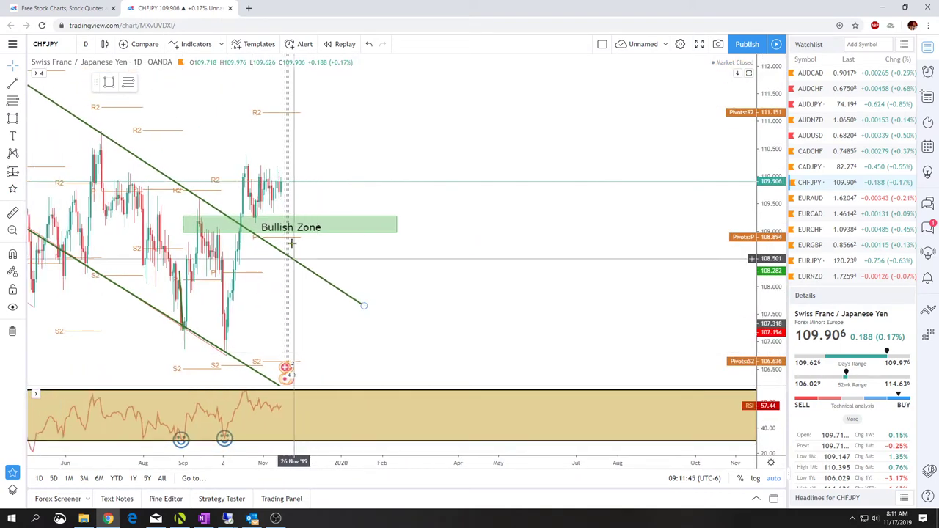
left_click(314, 228)
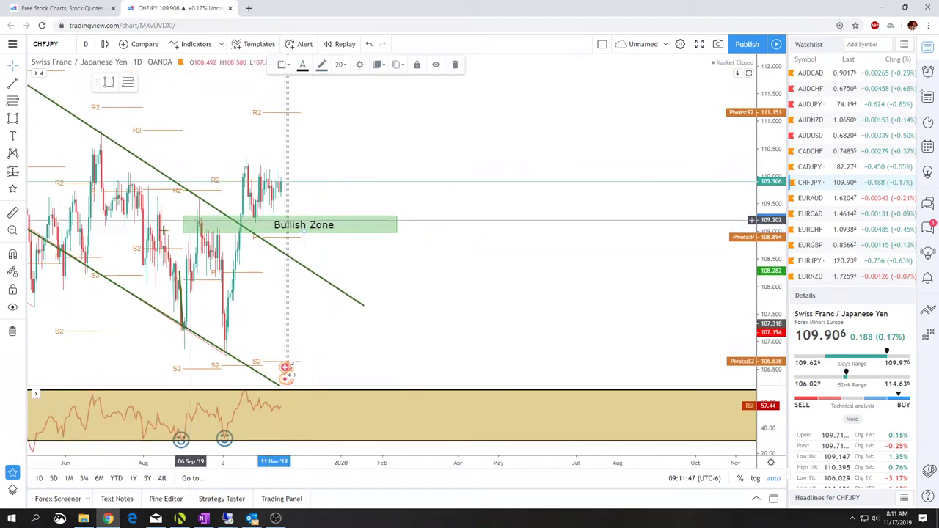
scroll(294, 278, "up", 3)
scroll(277, 325, "down", 3)
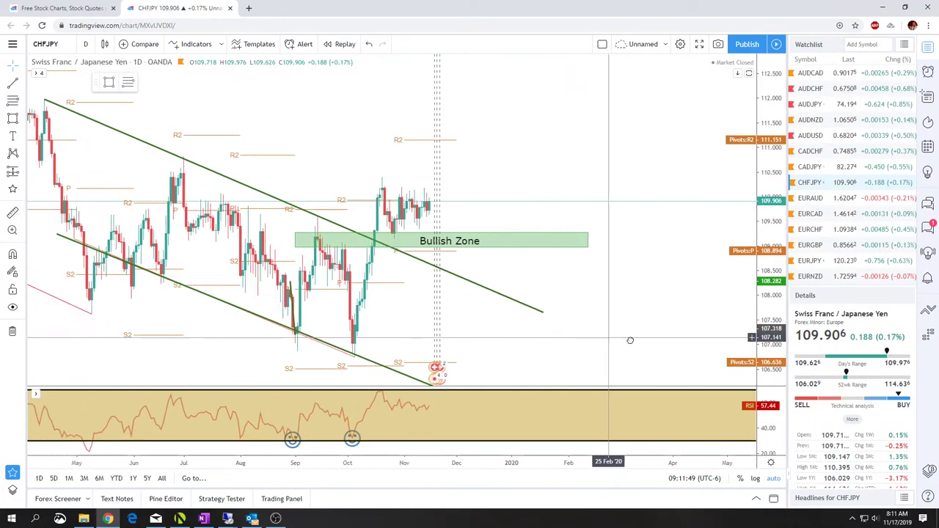
left_click_drag(387, 184, 412, 184)
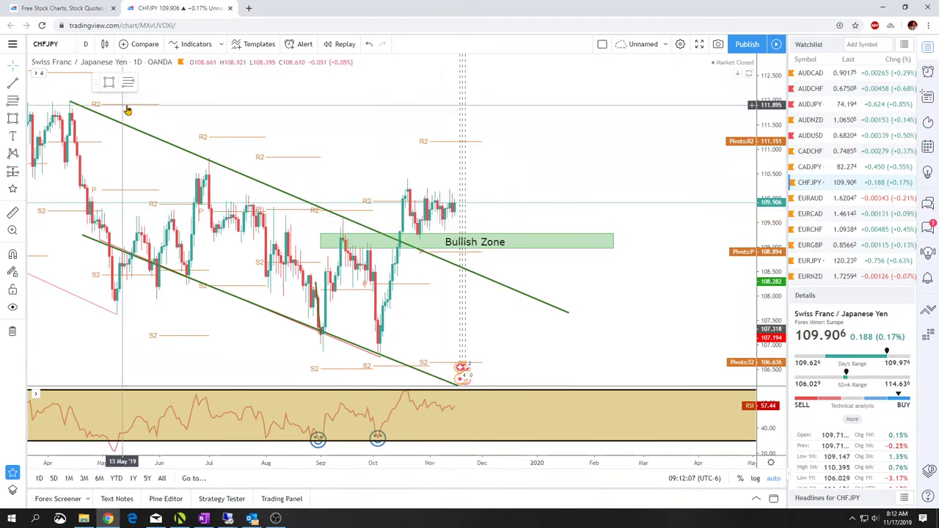
scroll(163, 178, "up", 3)
scroll(165, 178, "down", 2)
scroll(165, 178, "down", 2)
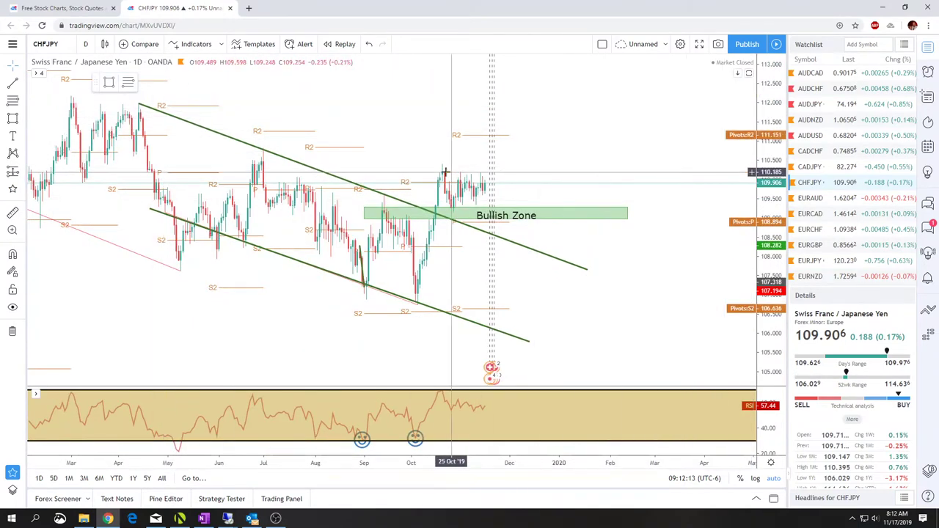
Step: Draw a falling trendline from the 17 Oct 110.21 high to just past the latest candle
left_click(22, 86)
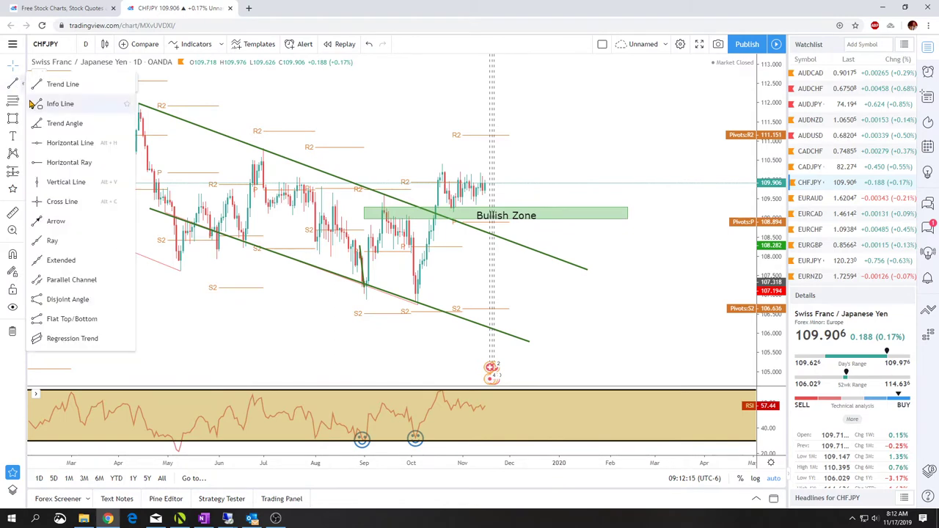
left_click(35, 87)
left_click(438, 173)
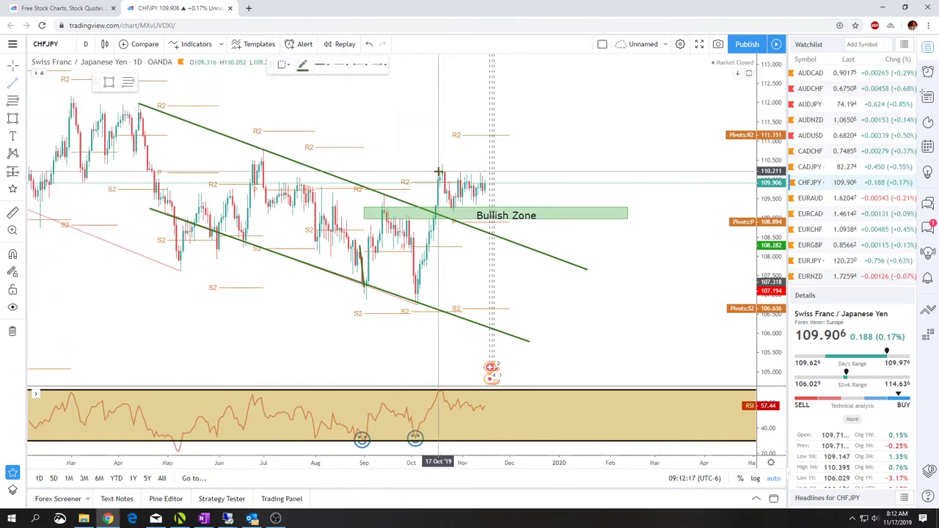
left_click(501, 182)
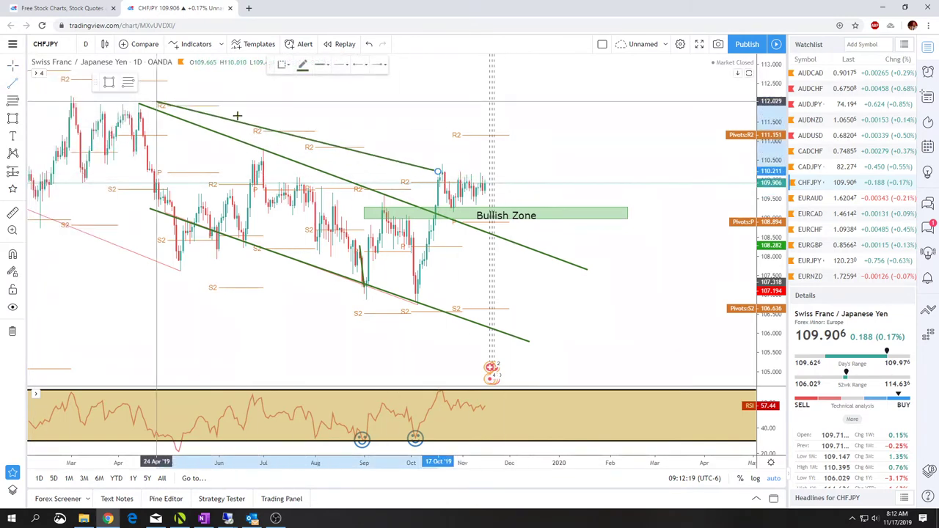
left_click(511, 183)
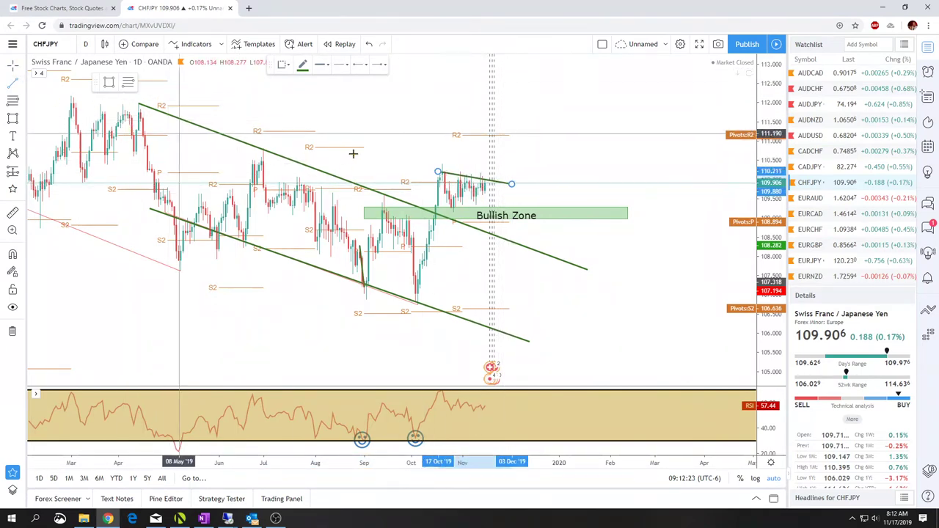
Step: Draw a rising trendline from the 25 Oct 109.19 low to close the triangle
left_click(451, 210)
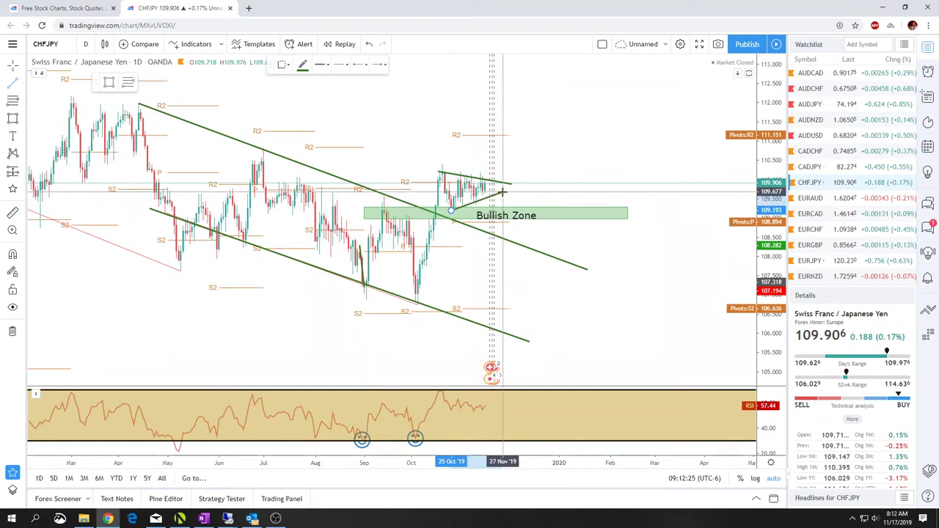
left_click(507, 189)
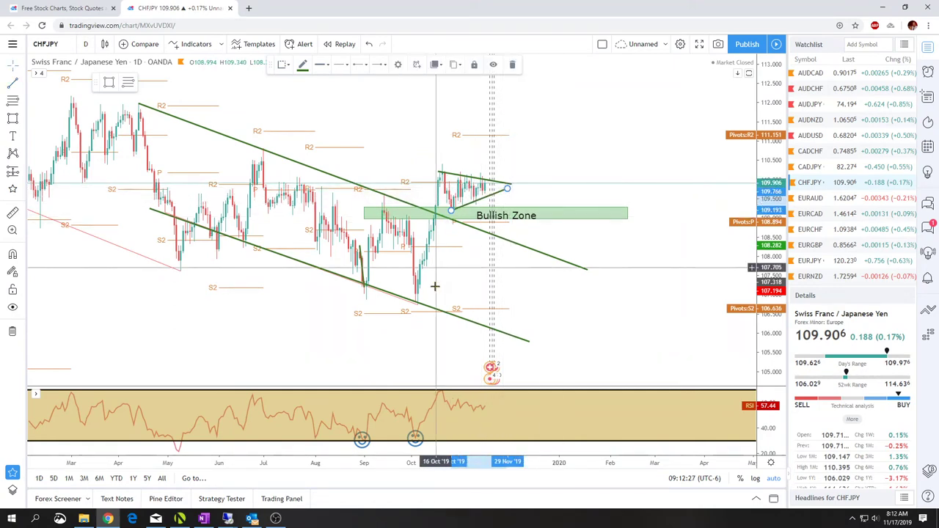
left_click(440, 217)
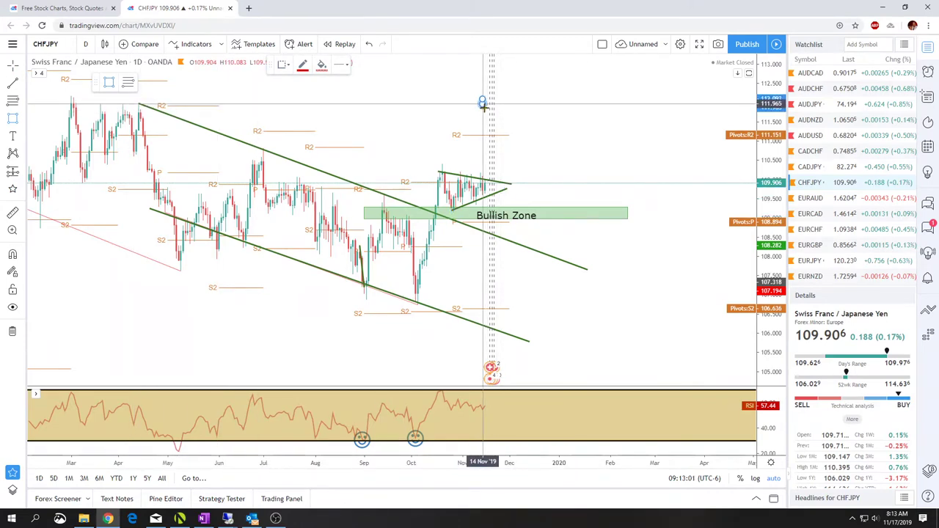
Step: Draw a box at 111.8–112.1, label it Bearish Zone, and nudge the Bullish Zone label
mouse_move(482, 99)
left_mouse_down()
mouse_move(518, 115)
mouse_move(595, 112)
left_mouse_up()
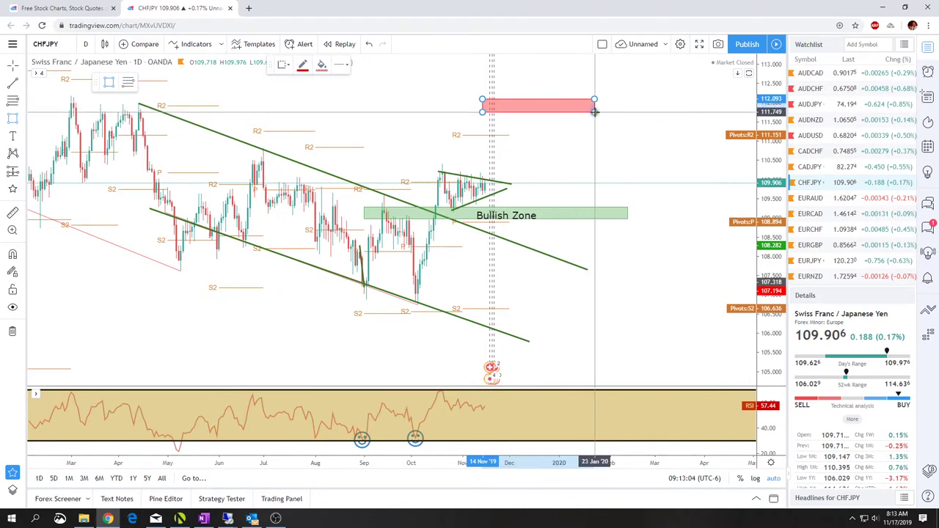
right_click(530, 110)
left_click(564, 118)
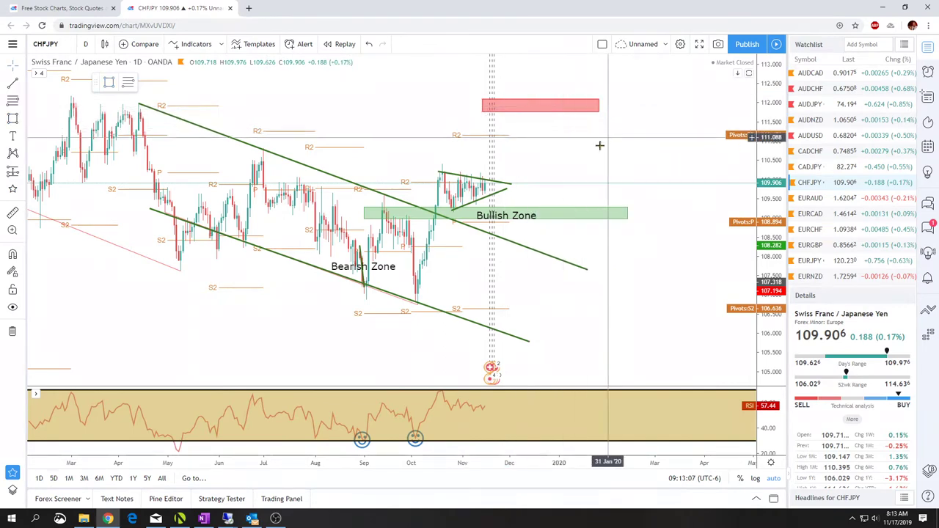
mouse_move(385, 272)
left_mouse_down()
mouse_move(440, 216)
mouse_move(536, 181)
mouse_move(522, 163)
mouse_move(513, 170)
mouse_move(540, 158)
left_mouse_up()
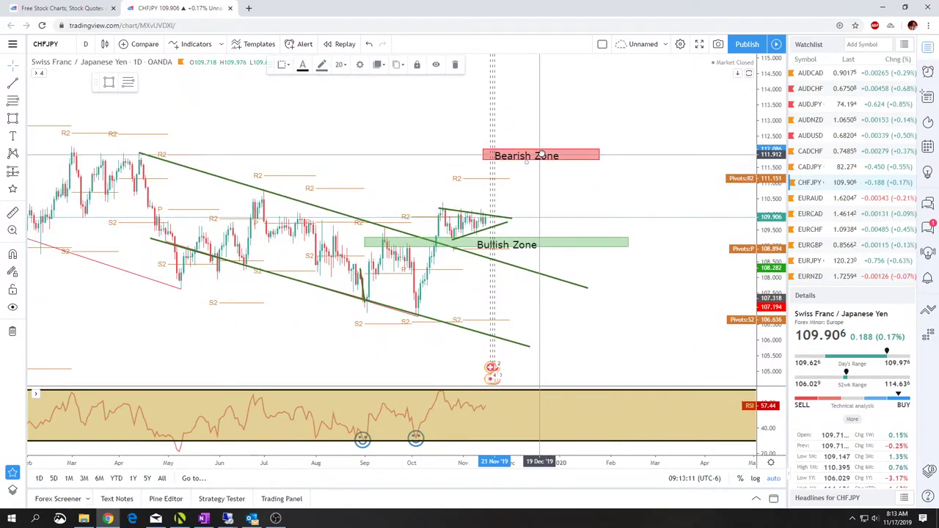
left_click(584, 212)
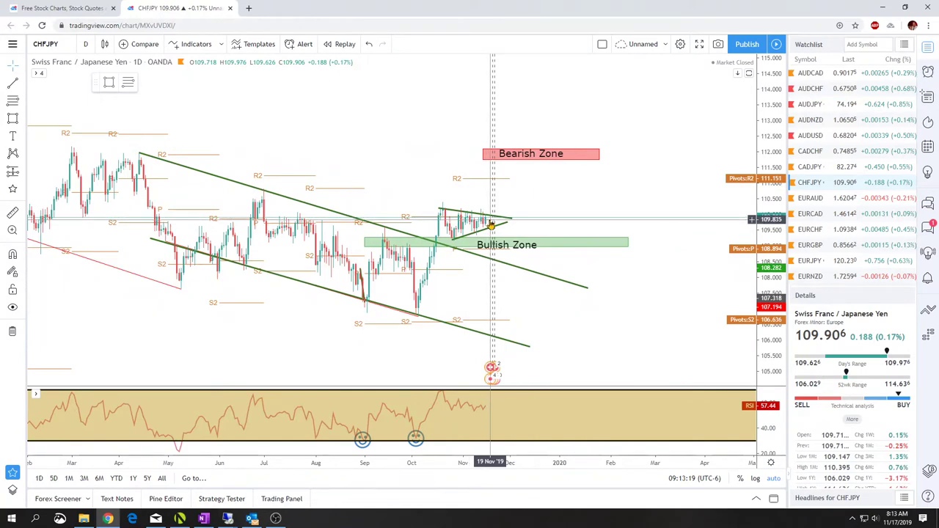
mouse_move(495, 236)
left_mouse_down()
mouse_move(439, 234)
mouse_move(498, 248)
left_mouse_up()
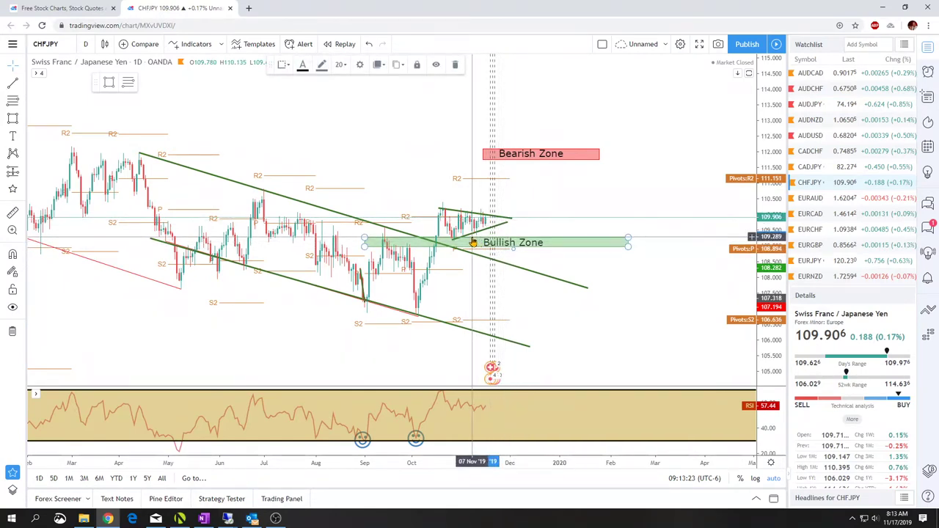
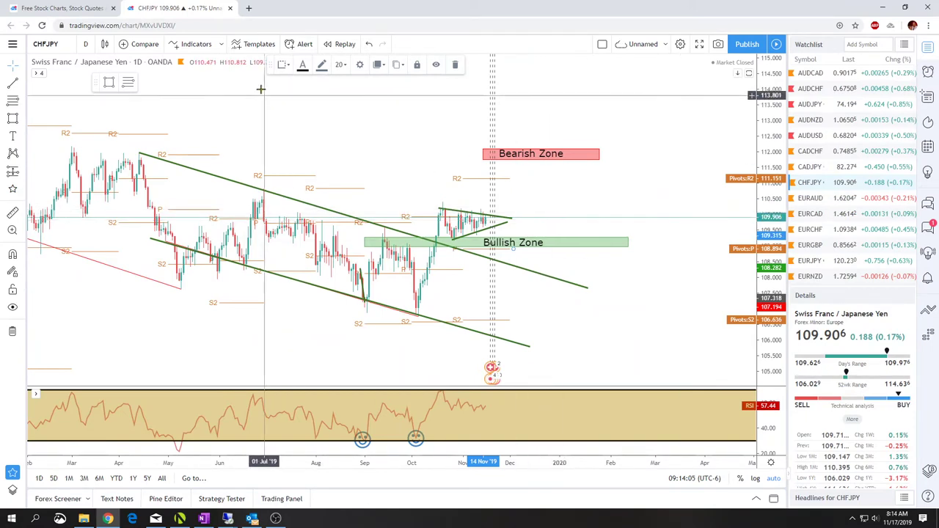
Step: Create a one-time CHFJPY alert for crossing 110.719 with the message 'looking to buy'
left_click(304, 46)
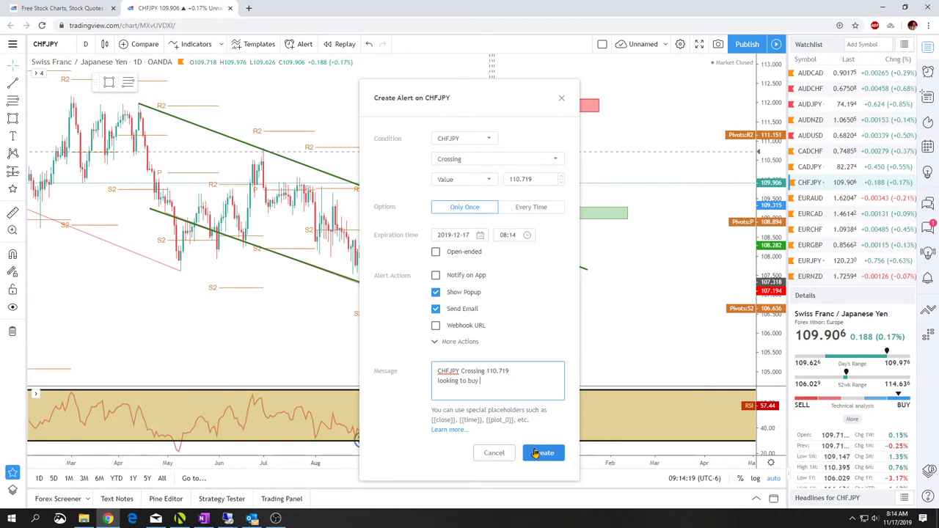
left_click(543, 452)
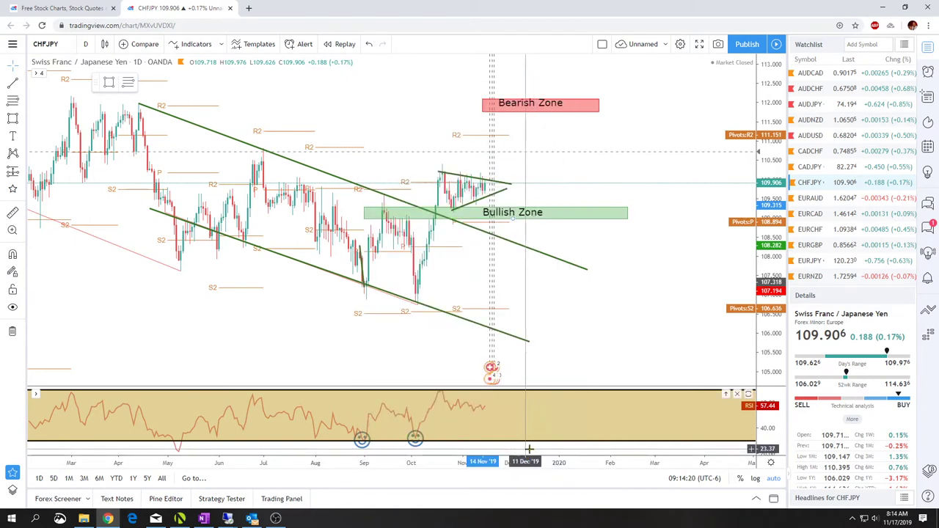
Step: Switch to EURAUD, zoom in, and drag the lower green trendline's right end further right
left_click(811, 199)
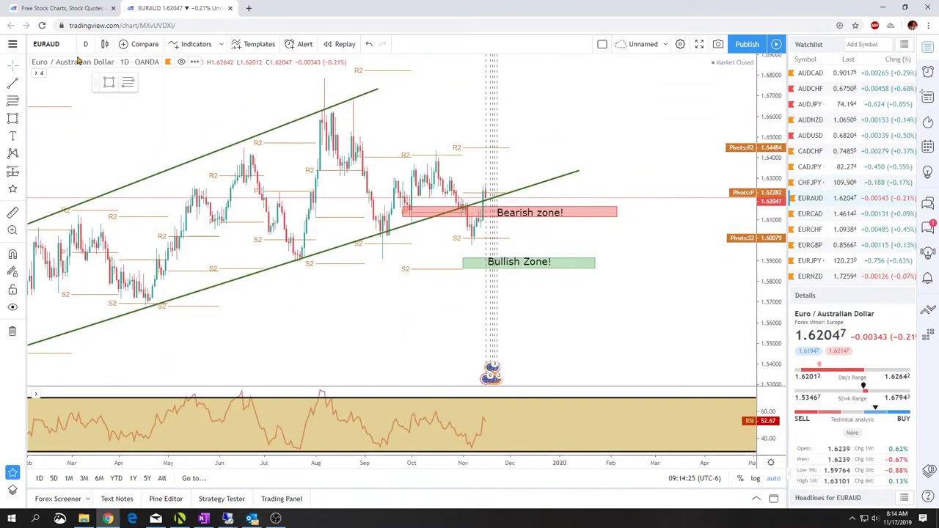
scroll(323, 323, "up", 3)
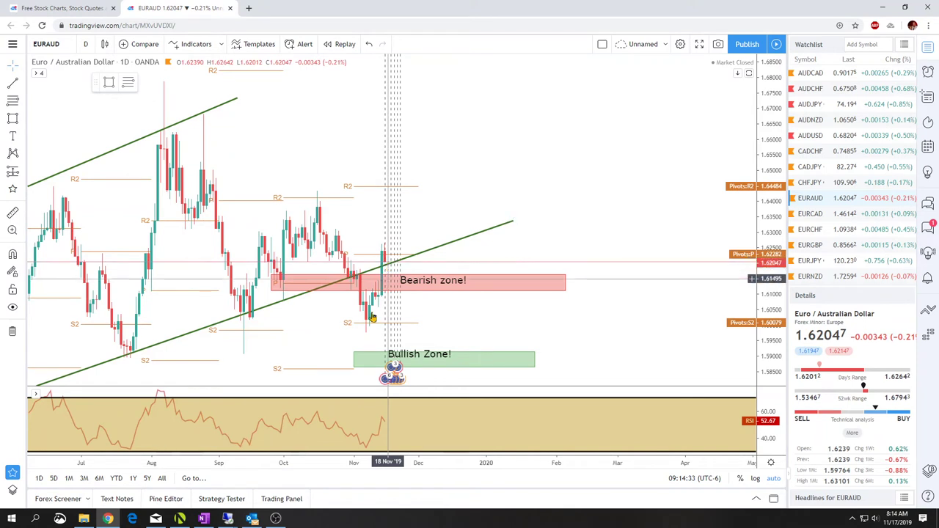
left_click(431, 286)
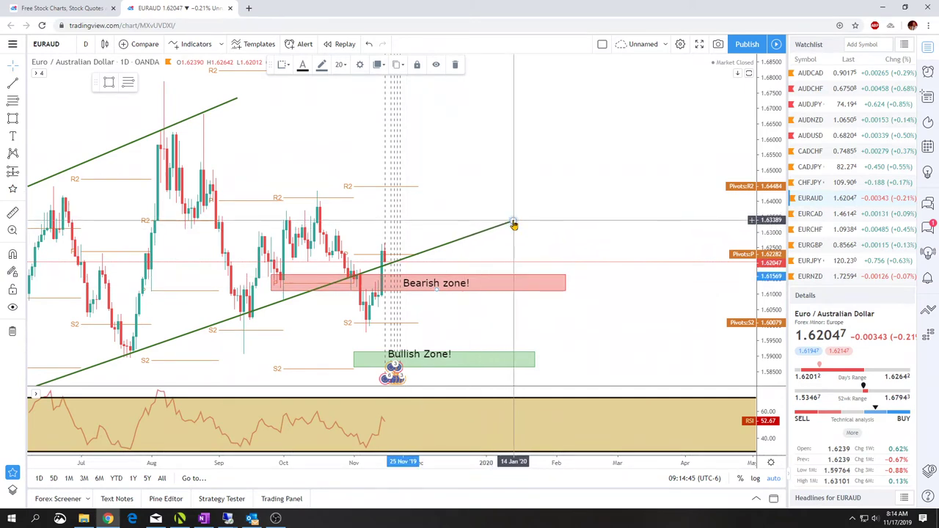
left_click_drag(514, 224, 559, 214)
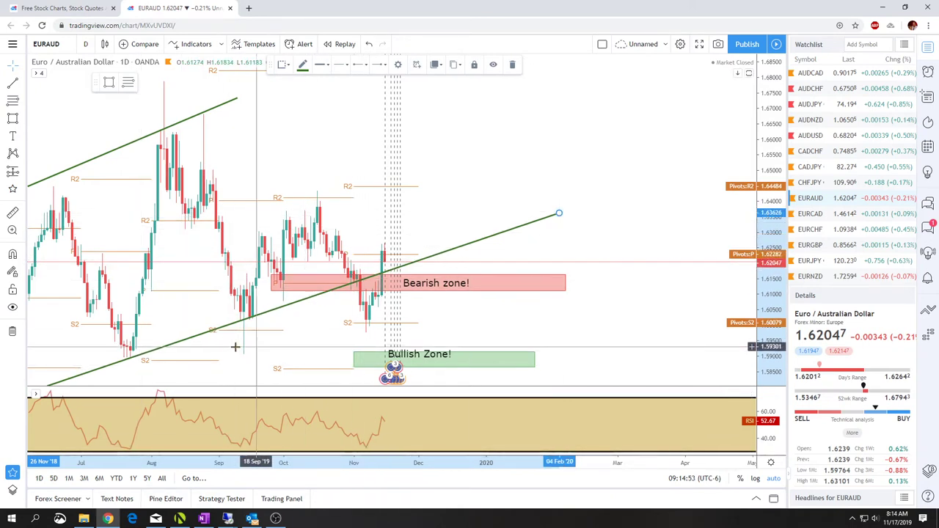
Step: Select the Bearish zone box and its 'Bearish zone!' label on the EURAUD chart
scroll(253, 345, "down", 3)
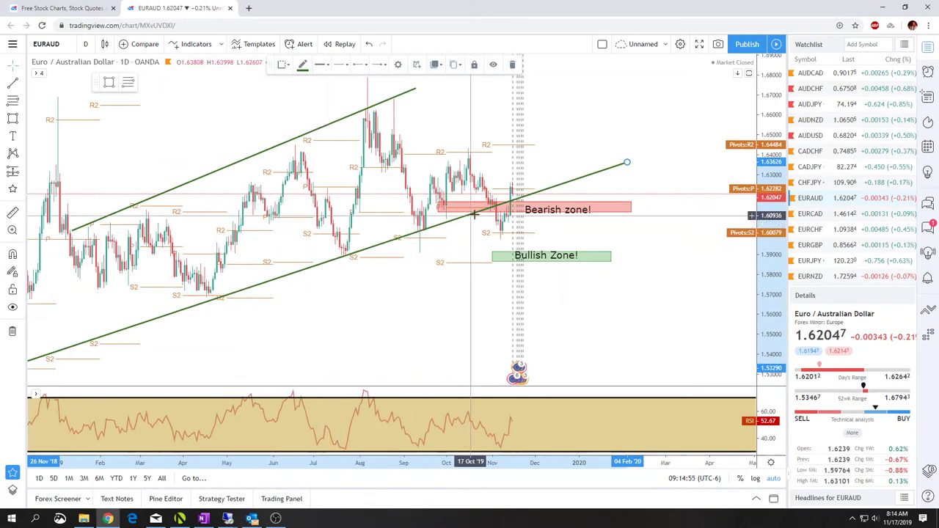
left_click(540, 213)
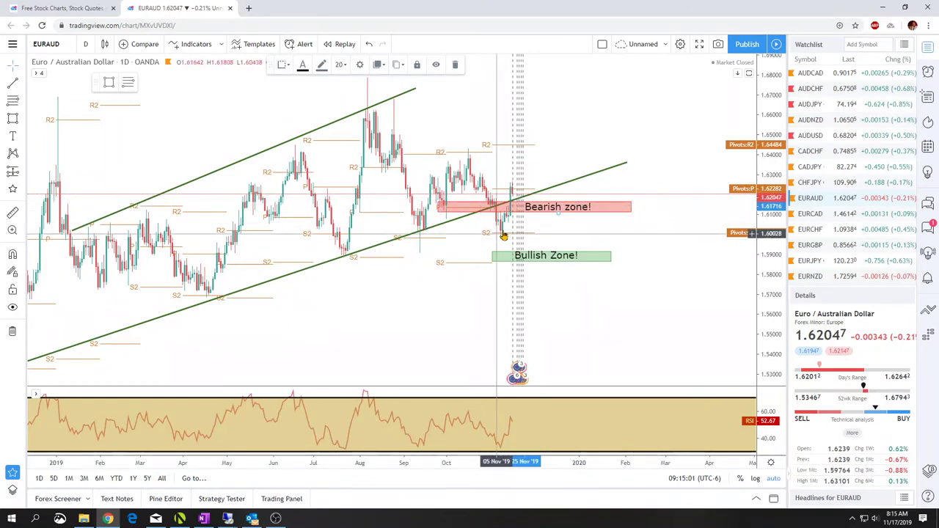
left_click(513, 209)
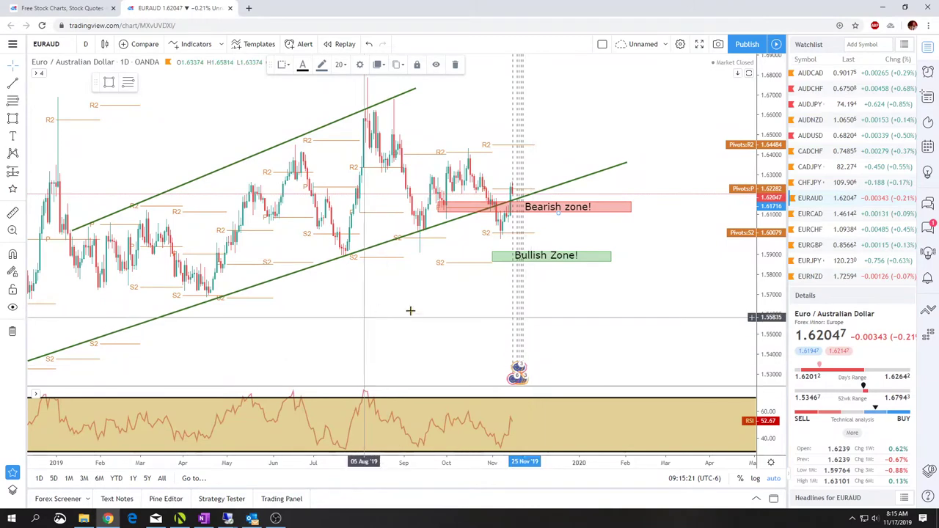
left_click(498, 210)
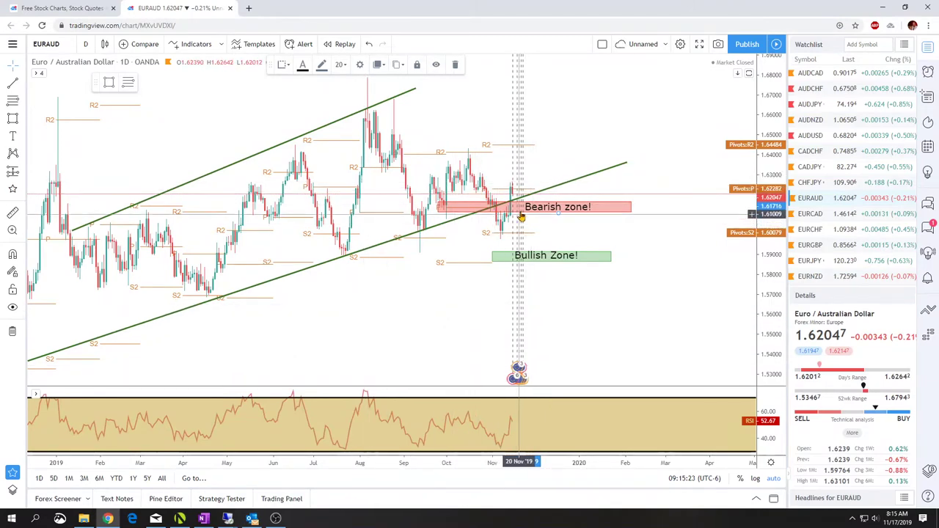
Step: Drag the red Bearish zone box up and right over the latest candles, with its label inside
scroll(506, 242, "up", 3)
scroll(520, 284, "up", 1)
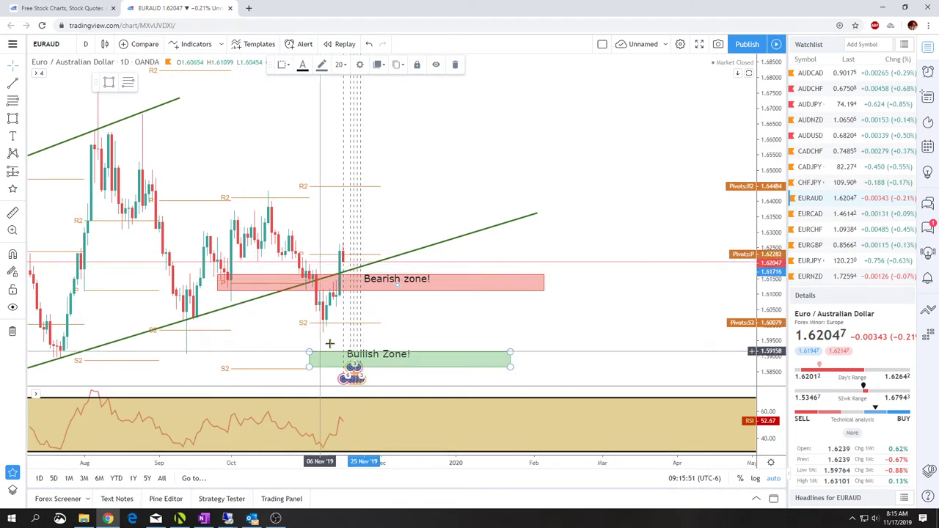
left_click_drag(523, 274, 578, 247)
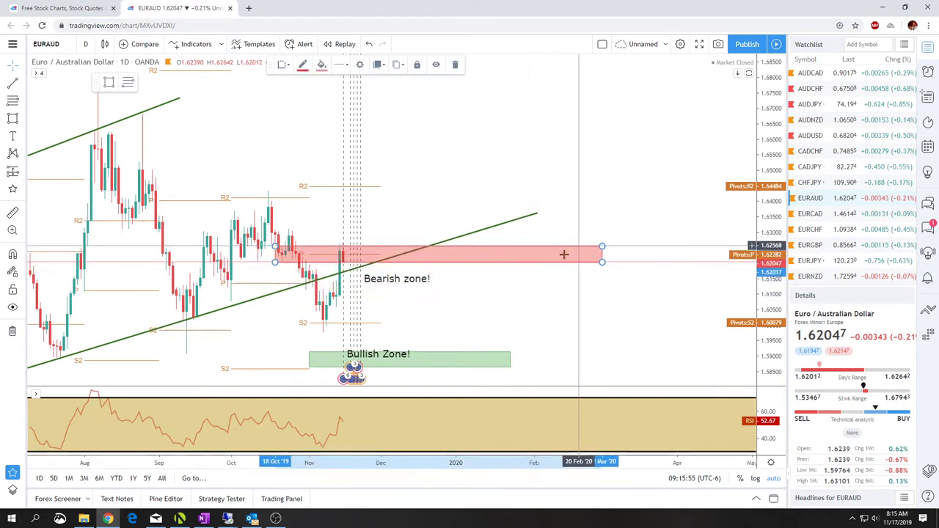
left_click_drag(420, 280, 451, 254)
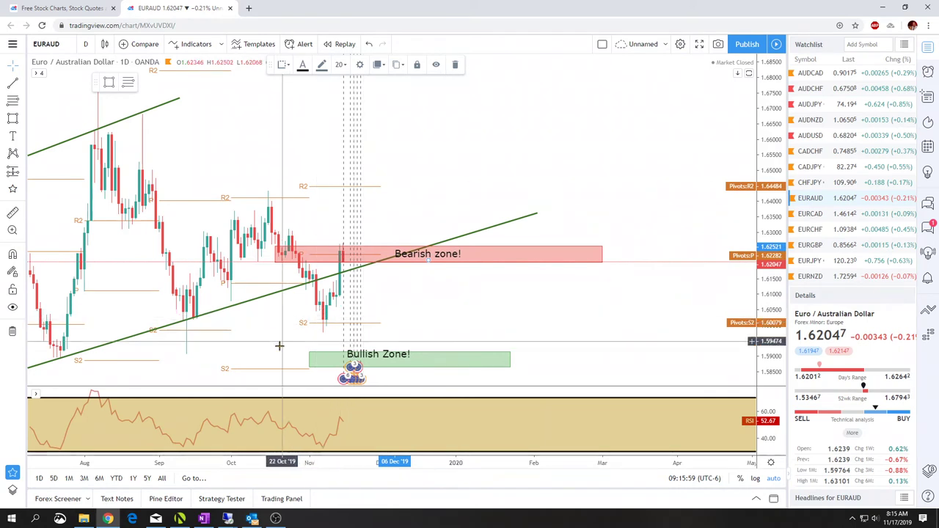
Step: Switch EURAUD to 1-hour bars and raise the Bearish zone box to about 1.621–1.626
left_click(85, 44)
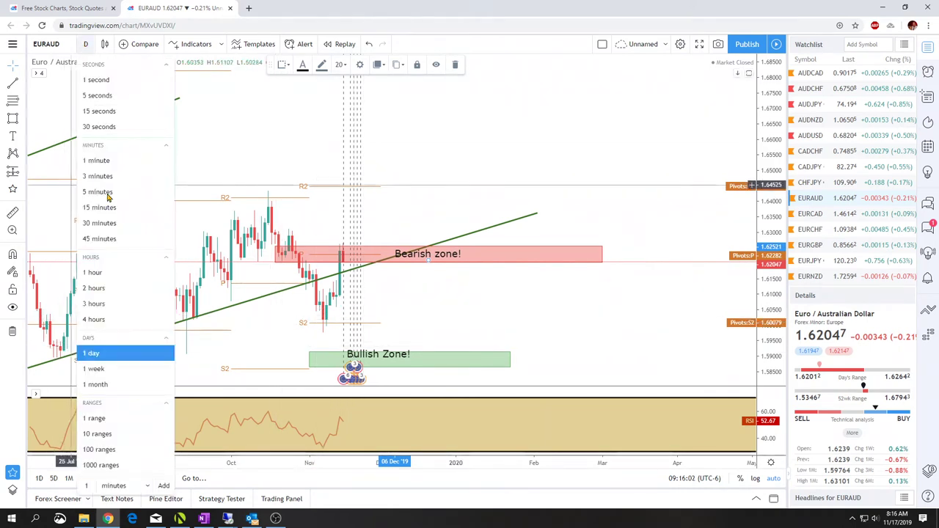
left_click(94, 272)
scroll(294, 328, "up", 2)
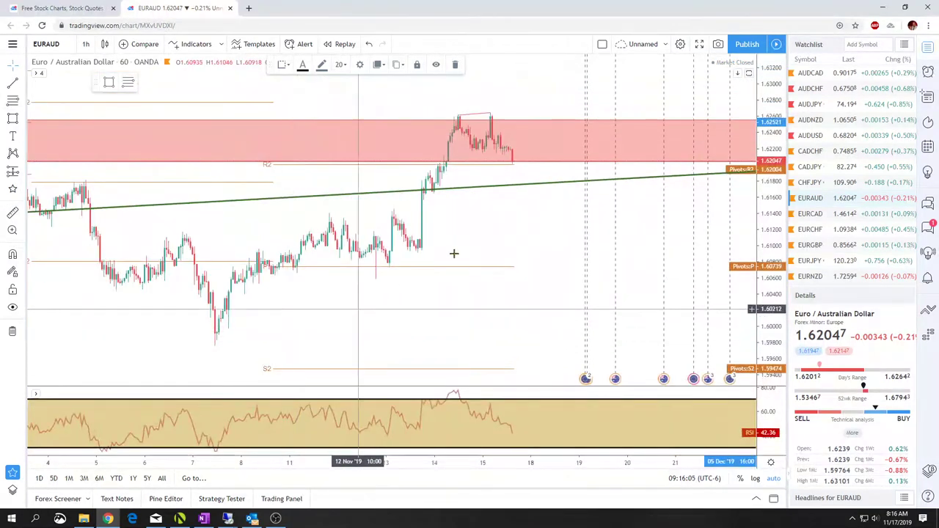
left_click_drag(321, 125, 492, 119)
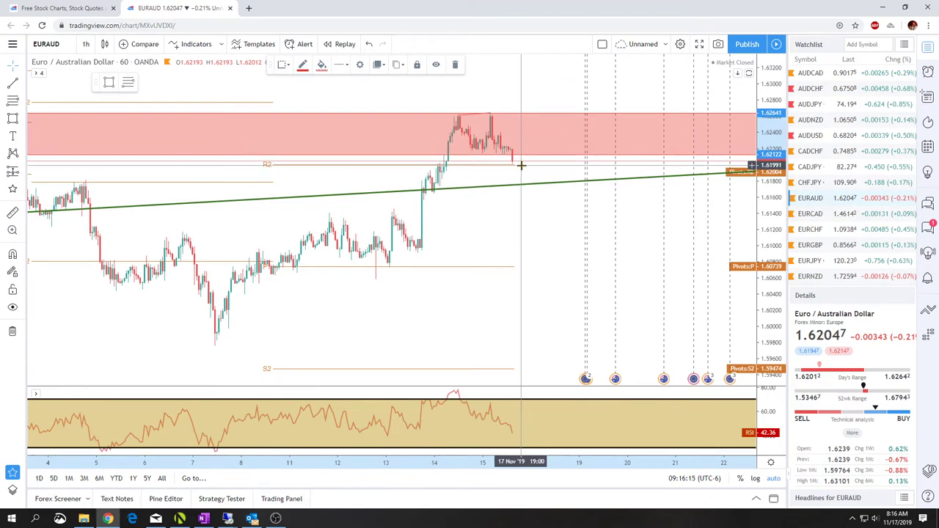
Step: Pan the hourly chart to show empty space after the latest bars
scroll(463, 272, "down", 2)
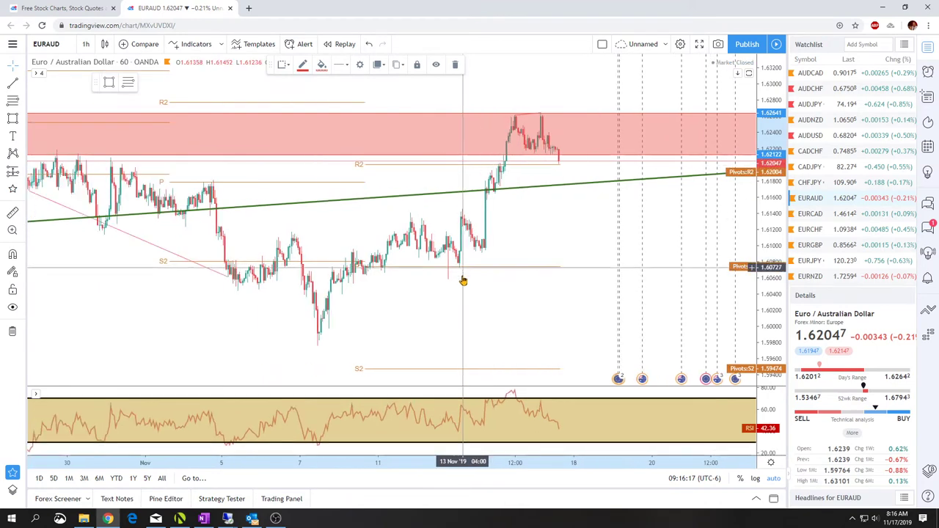
left_click_drag(528, 296, 356, 325)
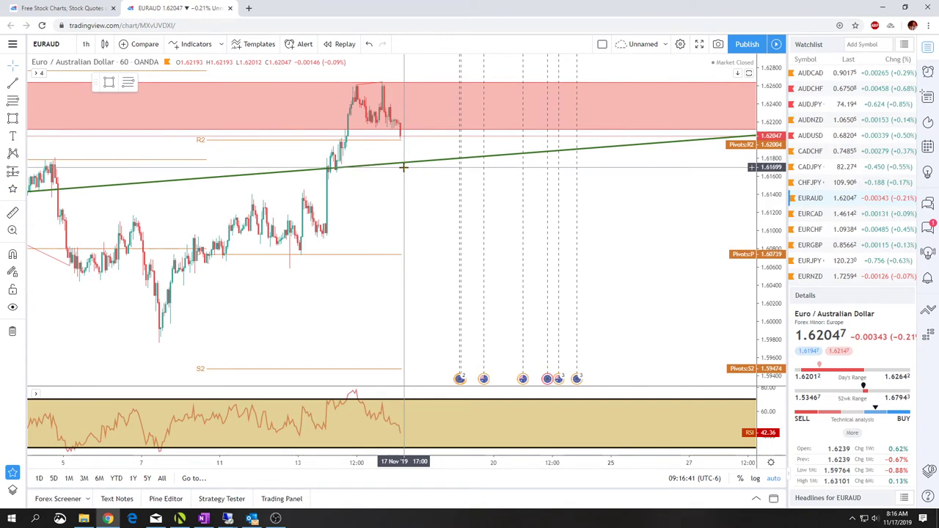
scroll(402, 227, "down", 5)
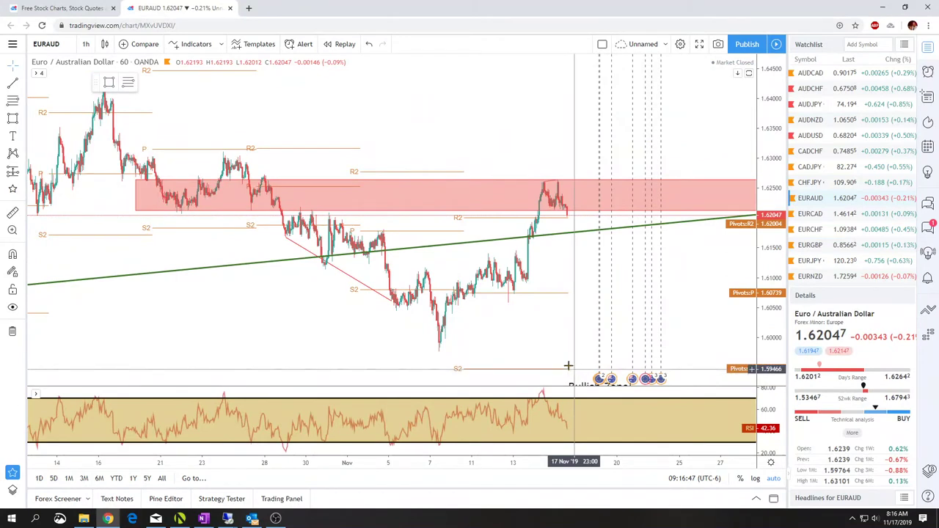
left_click(86, 46)
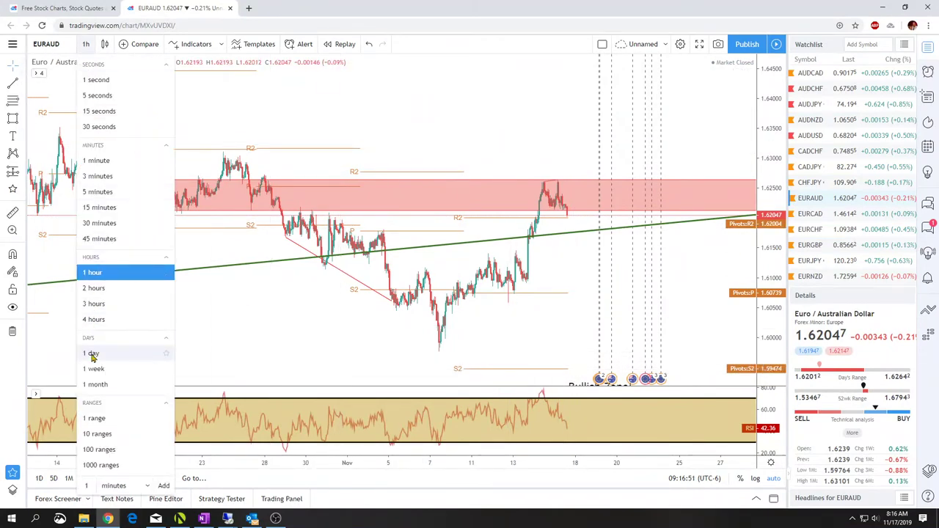
Step: Return EURAUD to 1-day bars and nudge the 'Bullish Zone!' label slightly left
left_click(91, 354)
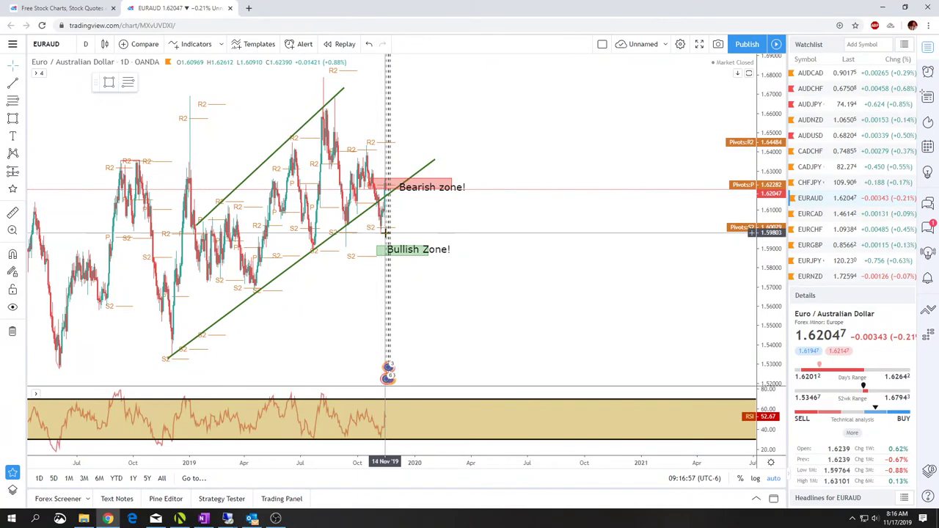
left_click(387, 192)
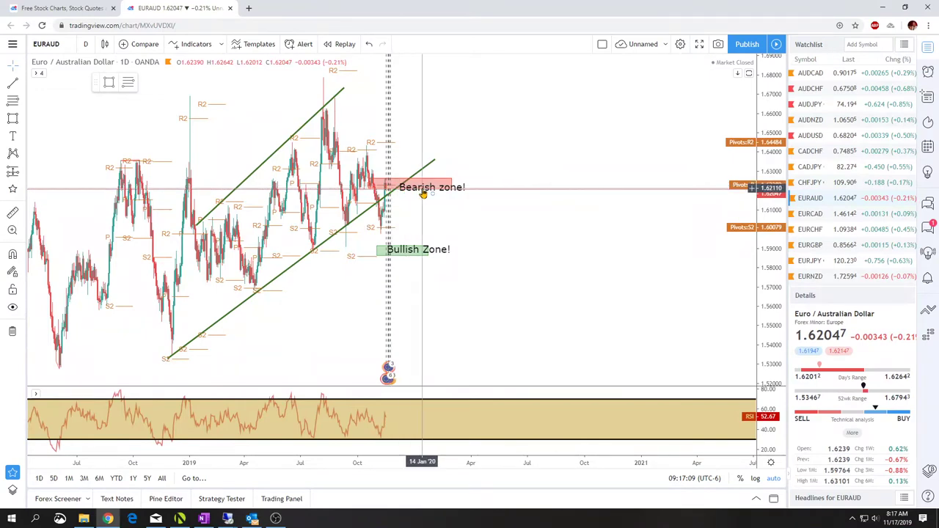
left_click(420, 187)
left_click(391, 193)
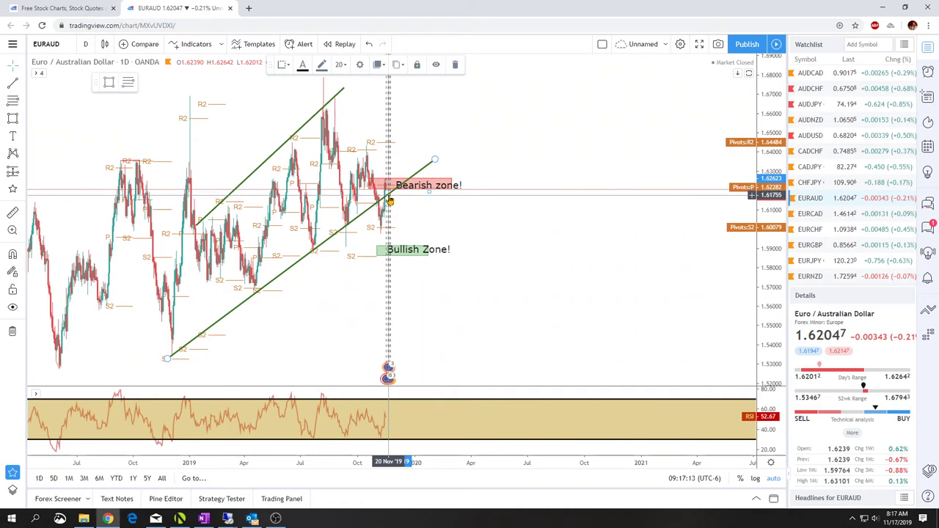
left_click(392, 198)
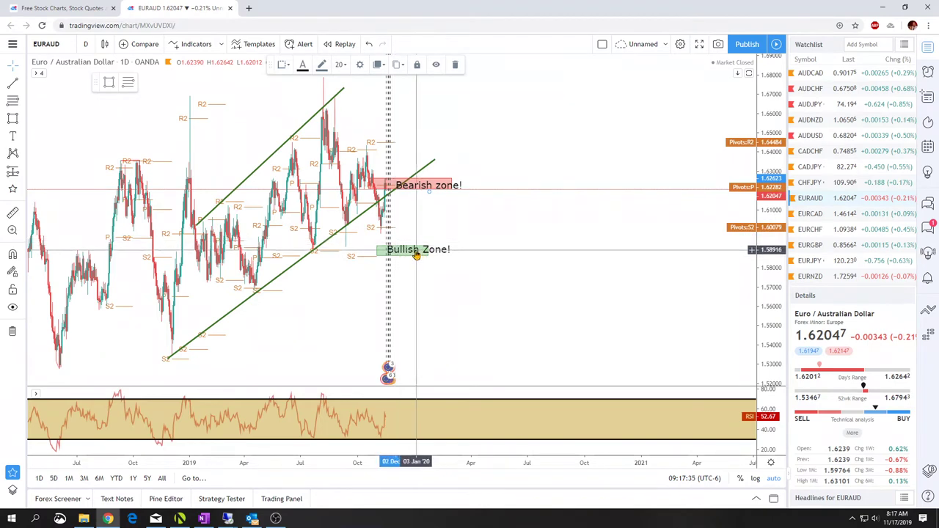
left_click_drag(416, 253, 406, 253)
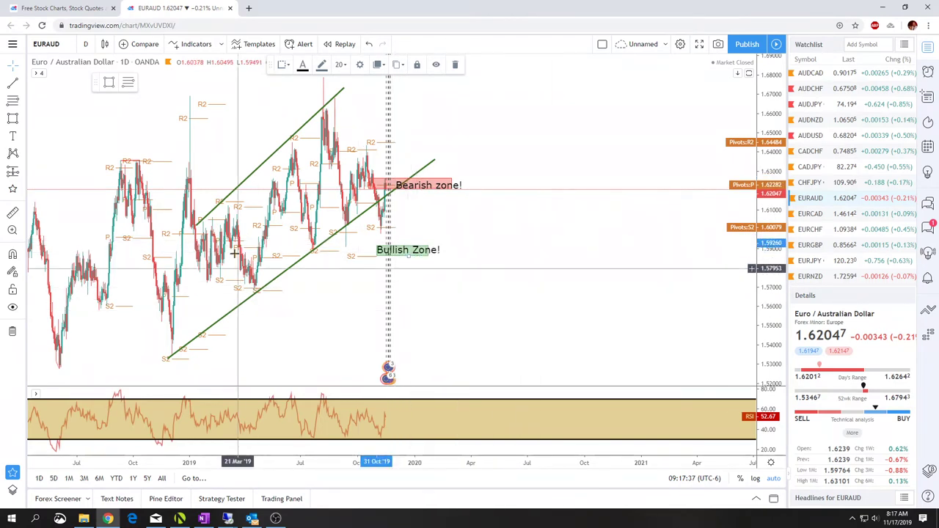
Step: Switch to EURCAD, zoom and pan the chart, and select the Bearish Zone box near 1.471
left_click(808, 217)
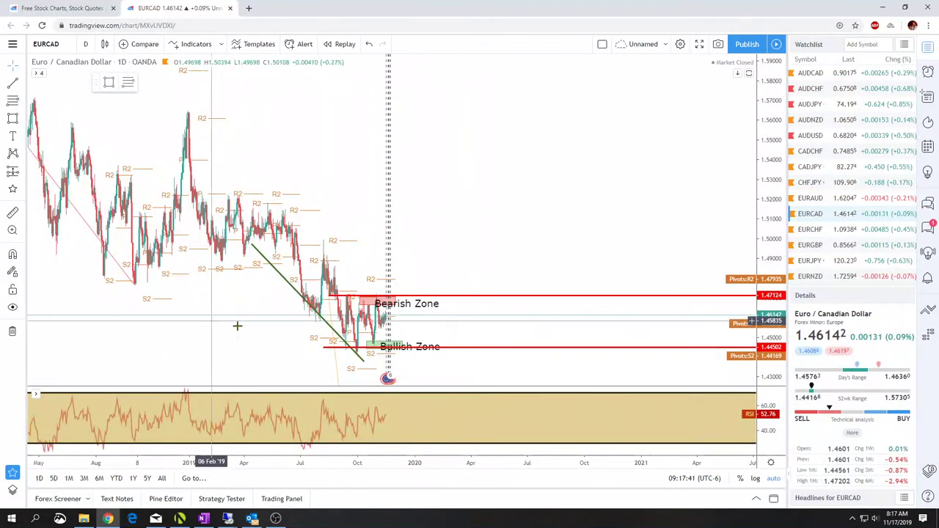
scroll(237, 326, "up", 5)
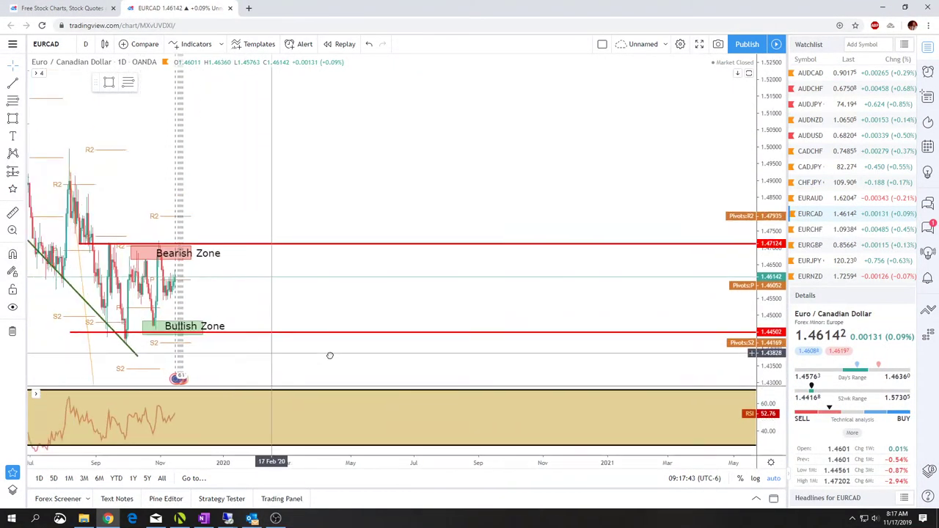
scroll(327, 355, "left", 3)
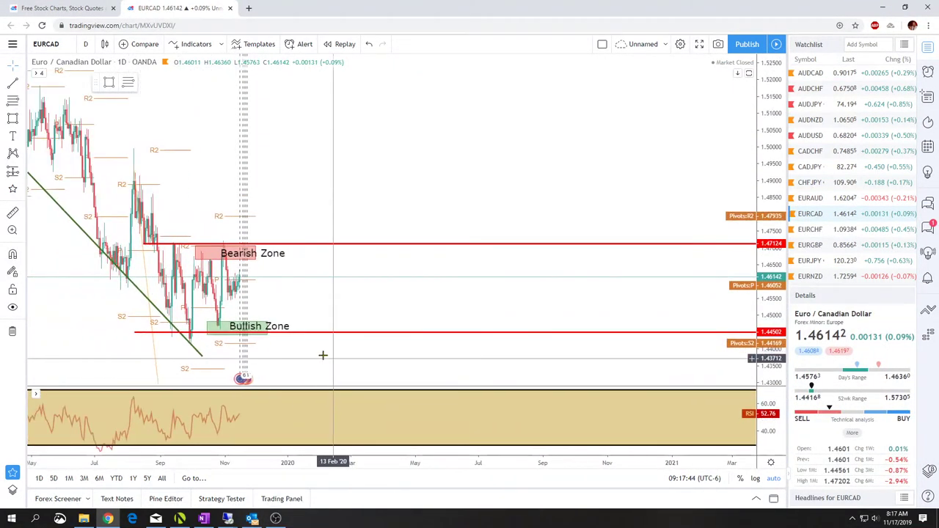
left_click(272, 254)
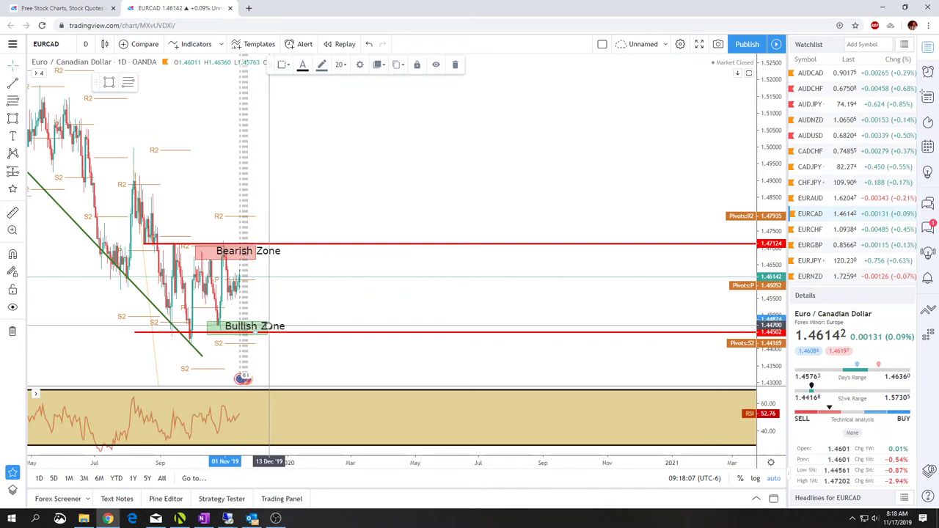
Step: Switch to EURCHF and reposition the Bullish Zone label onto its box near 1.084
left_click(812, 230)
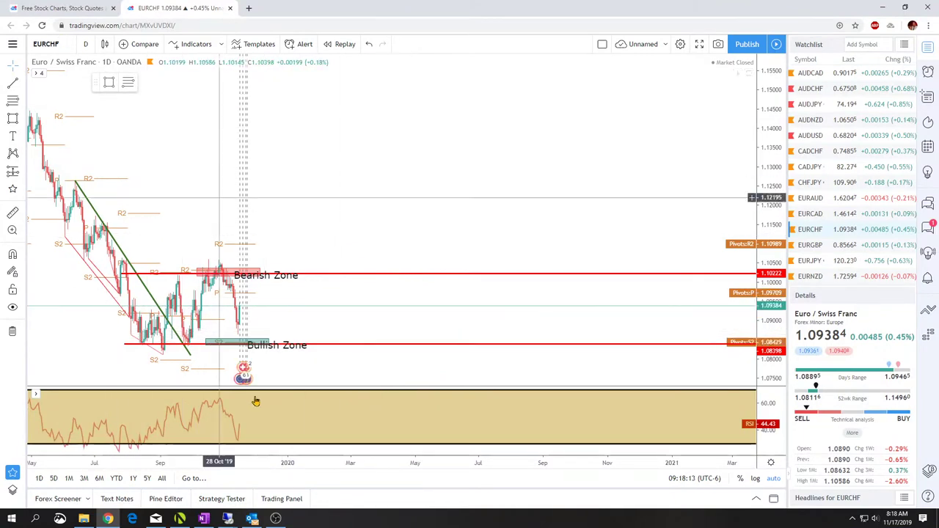
left_click_drag(291, 345, 283, 342)
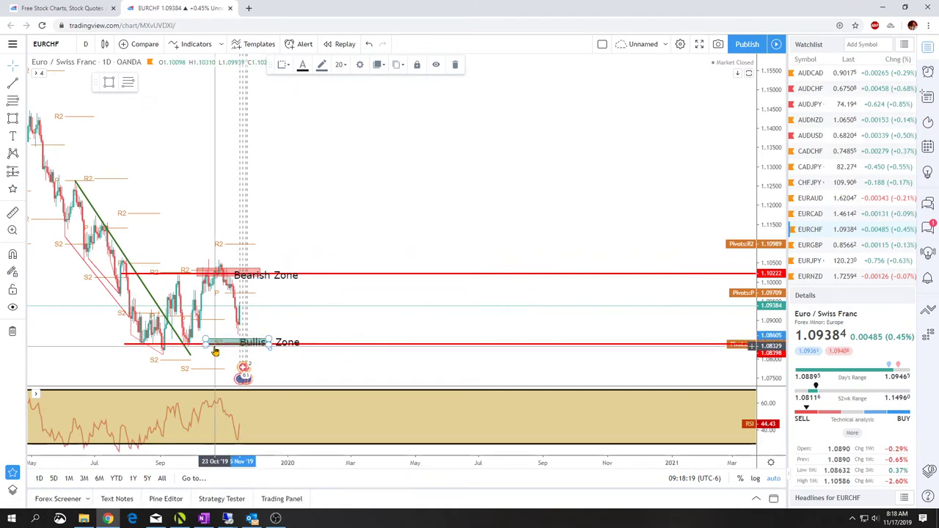
mouse_move(237, 339)
left_mouse_down()
mouse_move(220, 342)
mouse_move(247, 343)
left_mouse_up()
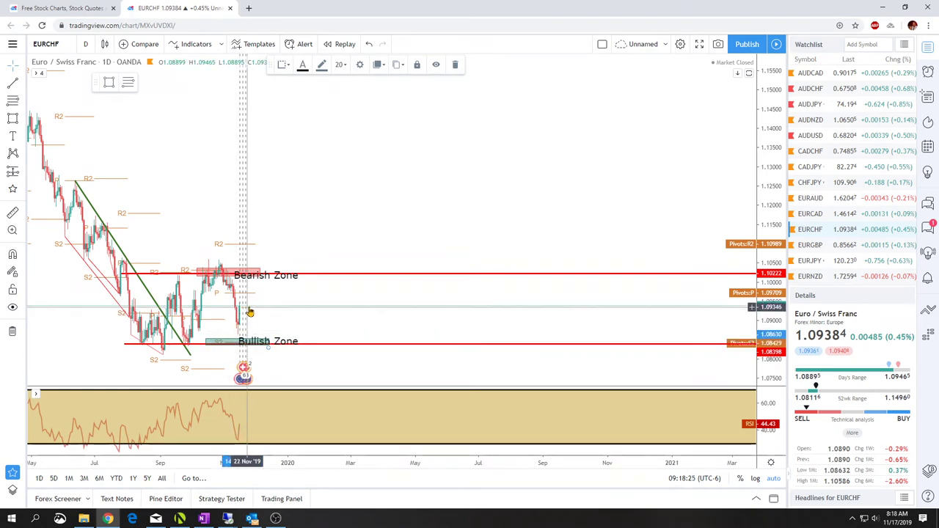
Step: Draw a Fibonacci retracement from the 1.10478 high down to the 1.08637 low
scroll(247, 311, "up", 5)
scroll(356, 319, "down", 5)
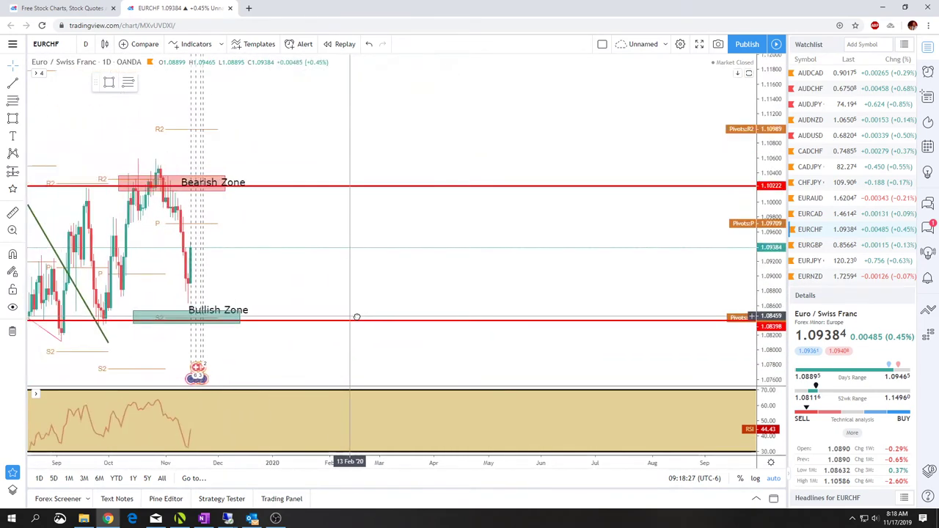
scroll(282, 290, "up", 5)
scroll(264, 304, "down", 5)
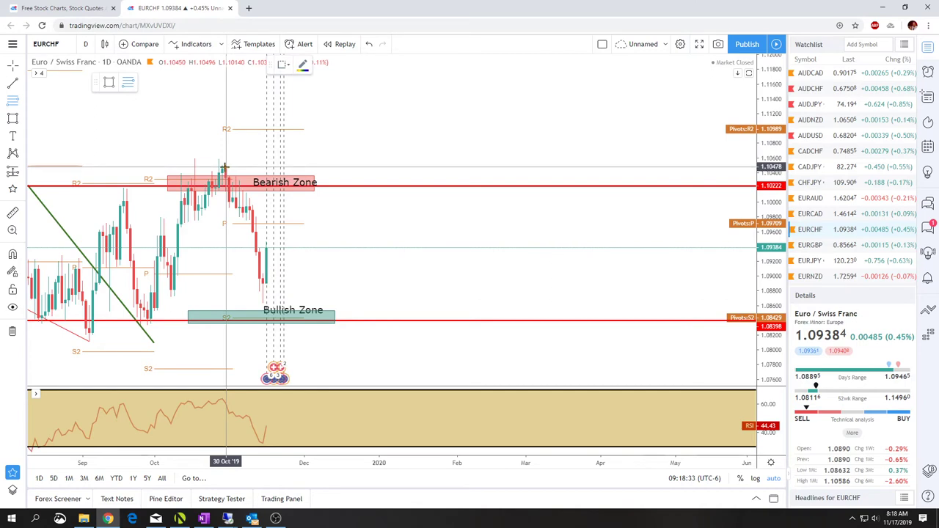
mouse_move(225, 167)
left_mouse_down()
mouse_move(262, 269)
mouse_move(263, 302)
left_mouse_up()
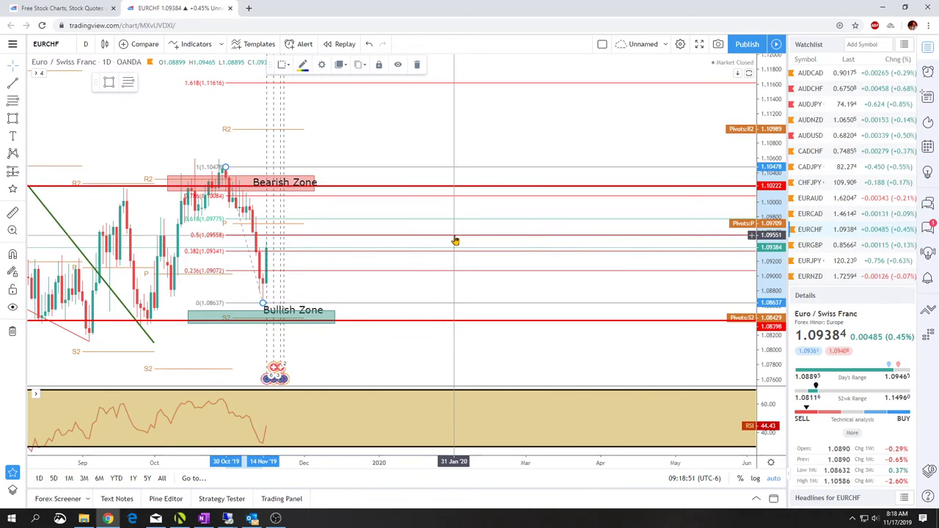
Step: Create a one-time EURCHF alert for crossing 1.09551 with the message 'looking to sell'
left_click(300, 44)
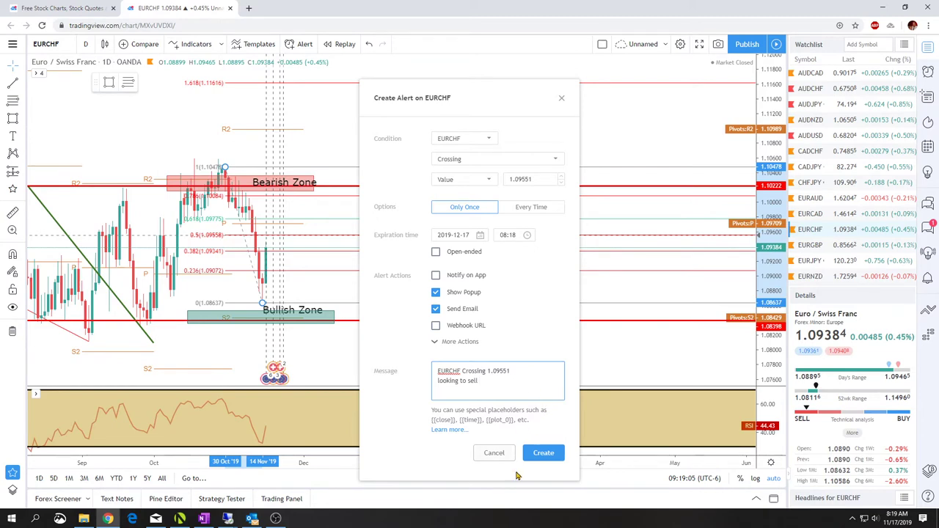
left_click(544, 454)
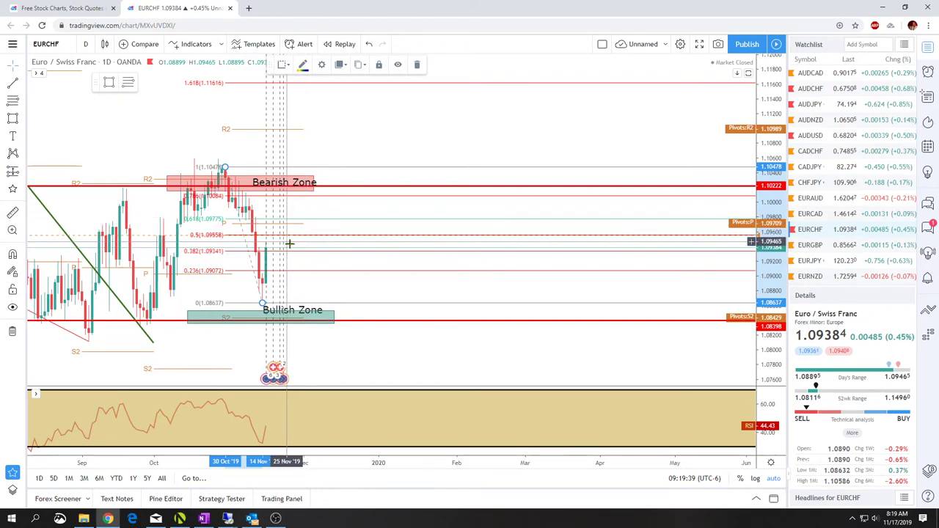
Step: Raise the Bullish Zone box just beneath the 1.08637 Fib level and move the Bearish Zone label left
left_click(315, 317)
left_click_drag(315, 314, 319, 308)
left_click(382, 314)
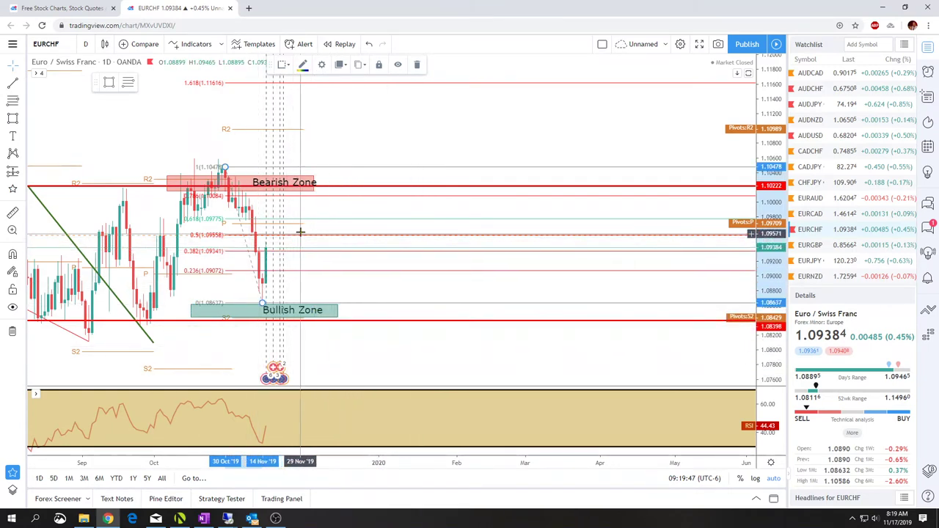
left_click_drag(282, 196, 291, 180)
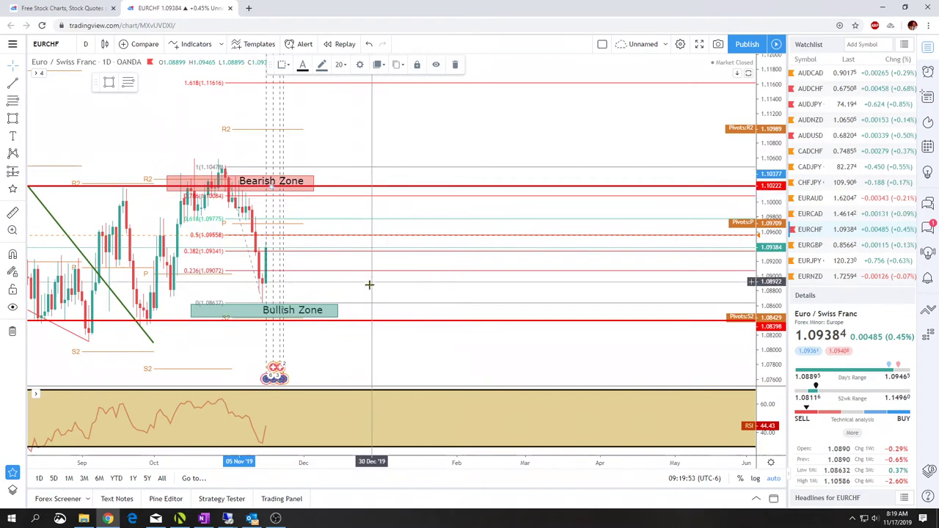
Step: Switch to EURGBP, shift the Bullish Zone! label left, and resize its box to 0.8496–0.8537
left_click(813, 246)
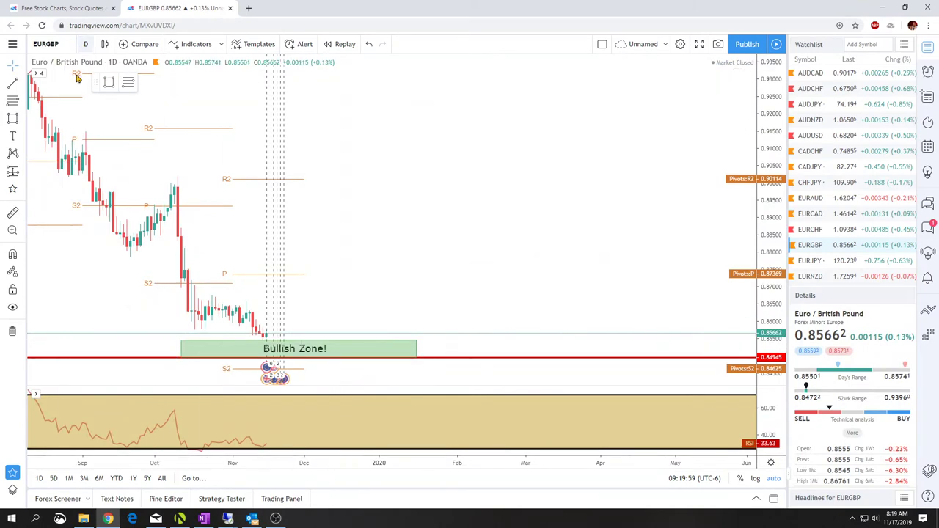
scroll(353, 253, "down", 5)
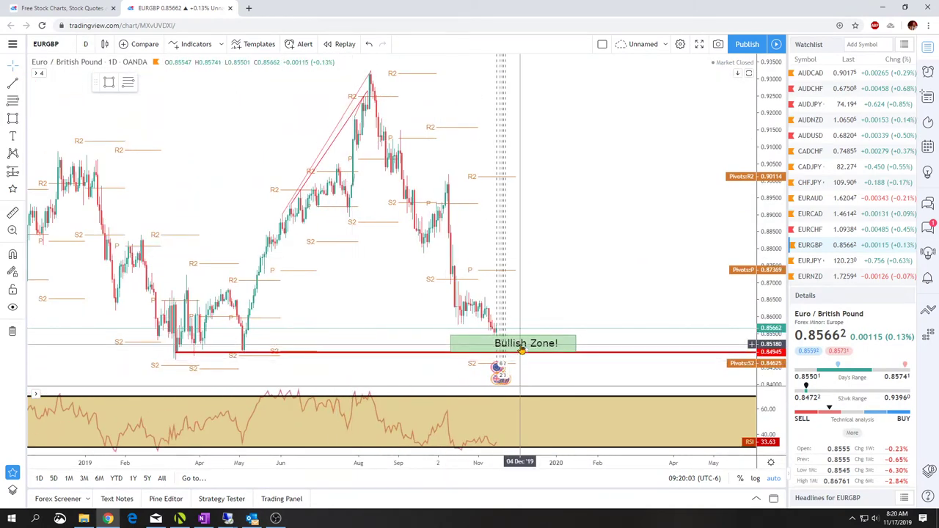
left_click_drag(521, 350, 509, 346)
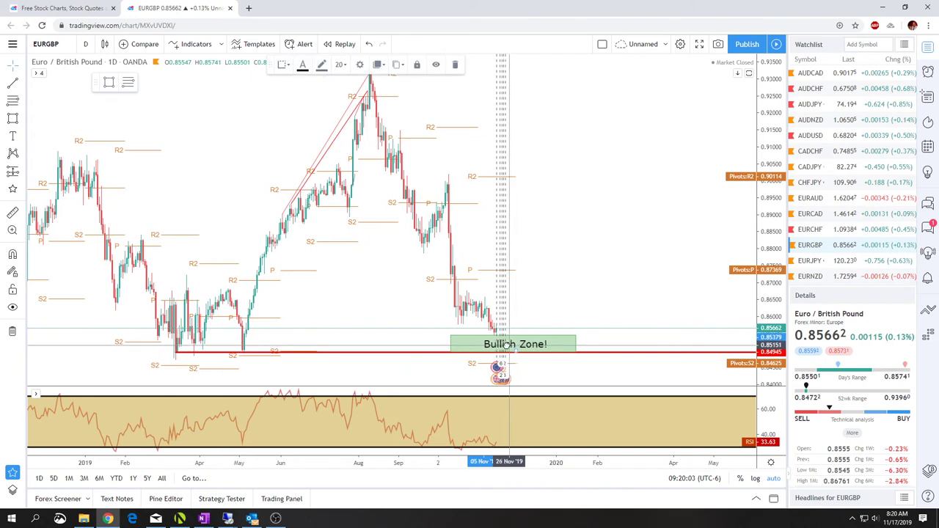
left_click(576, 339)
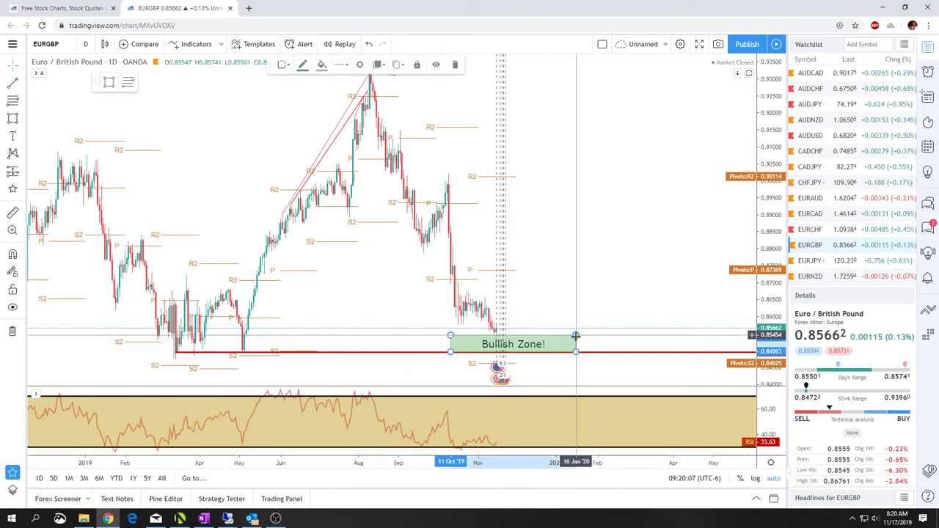
left_click_drag(576, 336, 576, 338)
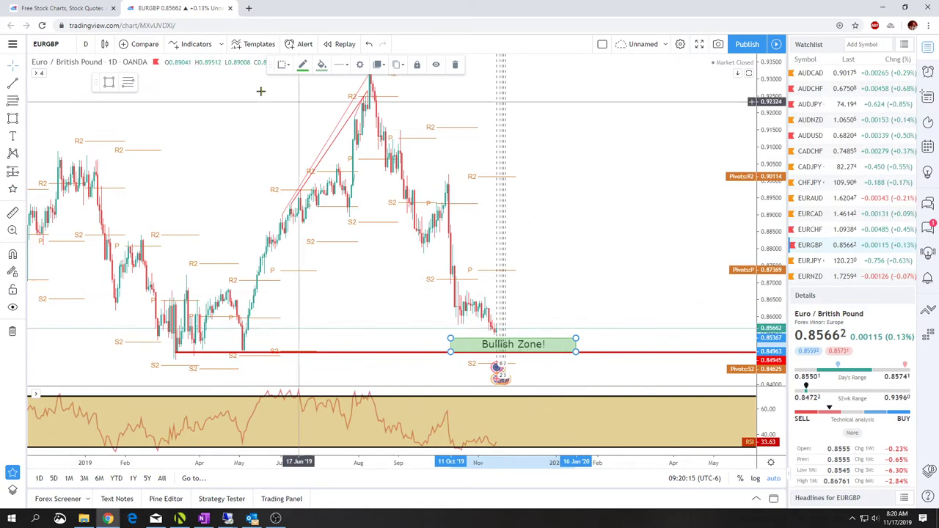
left_click(85, 45)
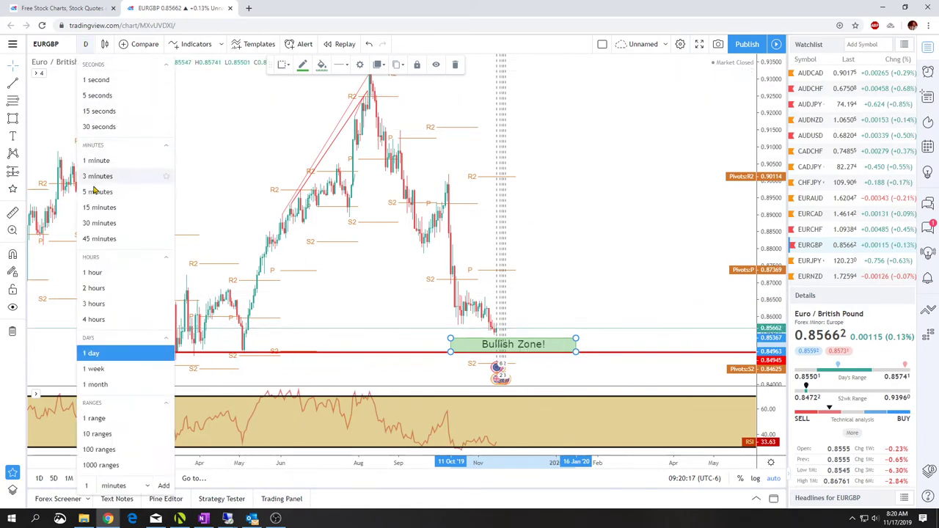
Step: Switch EURGBP to 1-hour bars and bring the recent November bars into view
left_click(93, 274)
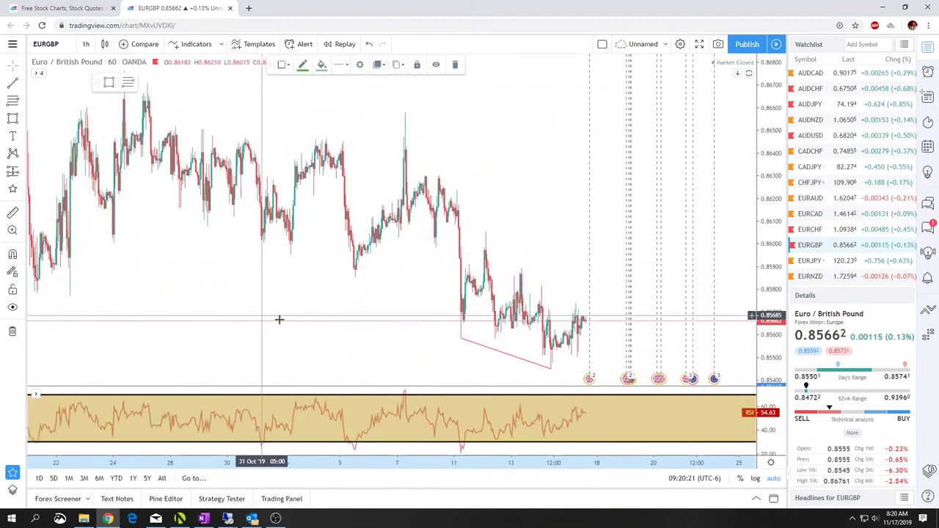
left_click_drag(350, 357, 126, 342)
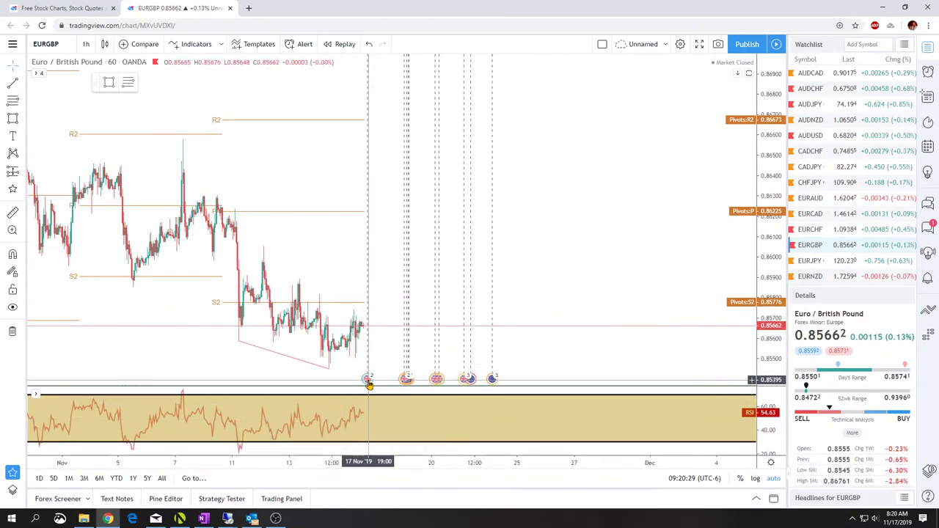
mouse_move(369, 384)
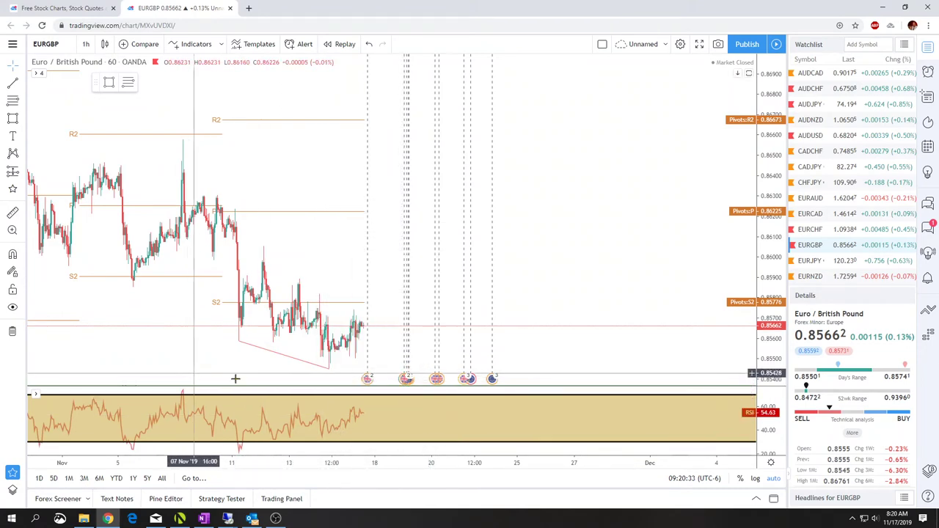
scroll(234, 378, "down", 5)
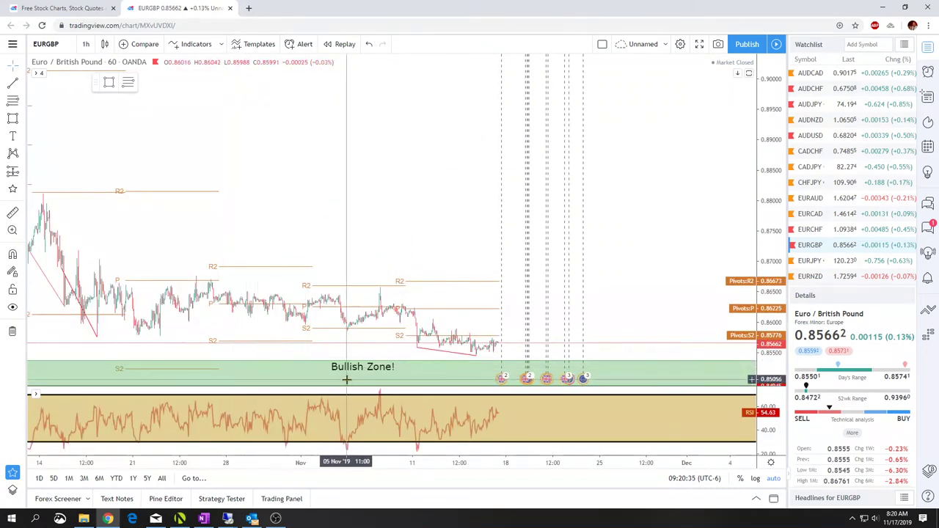
Step: Move the Bullish Zone! label right and down under the box topping near 0.8527
left_click_drag(349, 367, 364, 375)
scroll(255, 349, "up", 4)
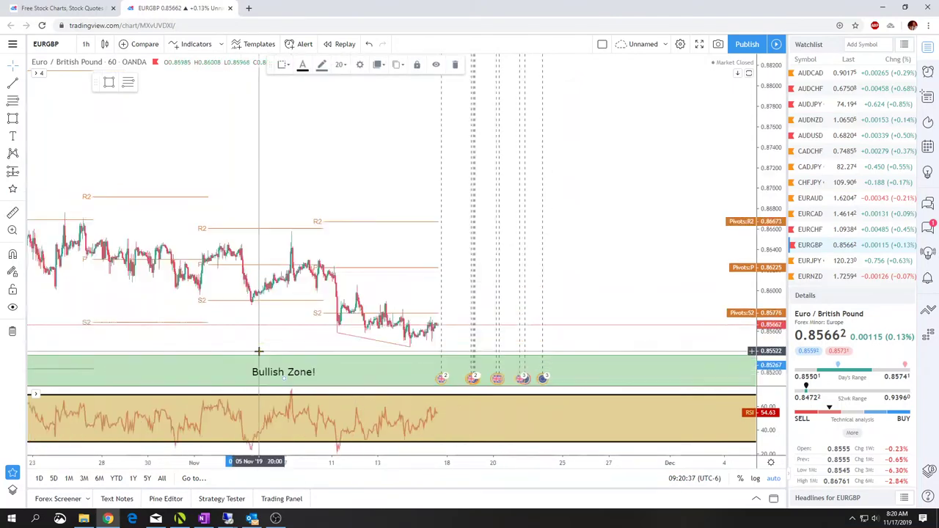
scroll(126, 330, "down", 4)
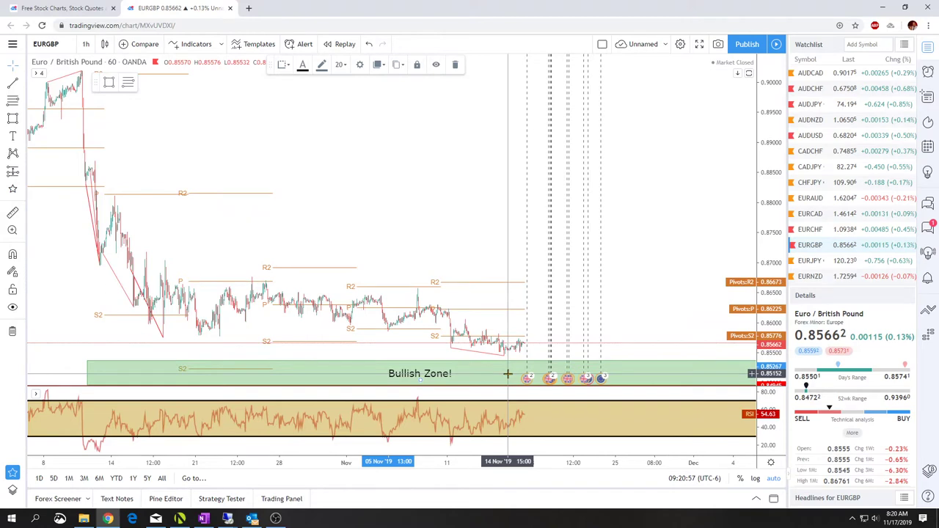
left_click(86, 44)
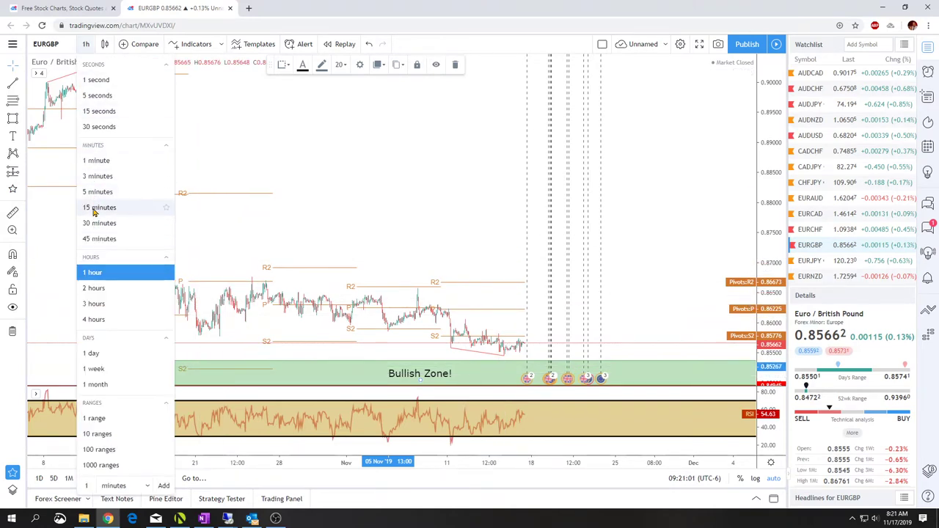
Step: On 5-minute bars, create a EURGBP alert crossing 0.85749 with message 'look to buy', then return to 1-hour bars
left_click(98, 193)
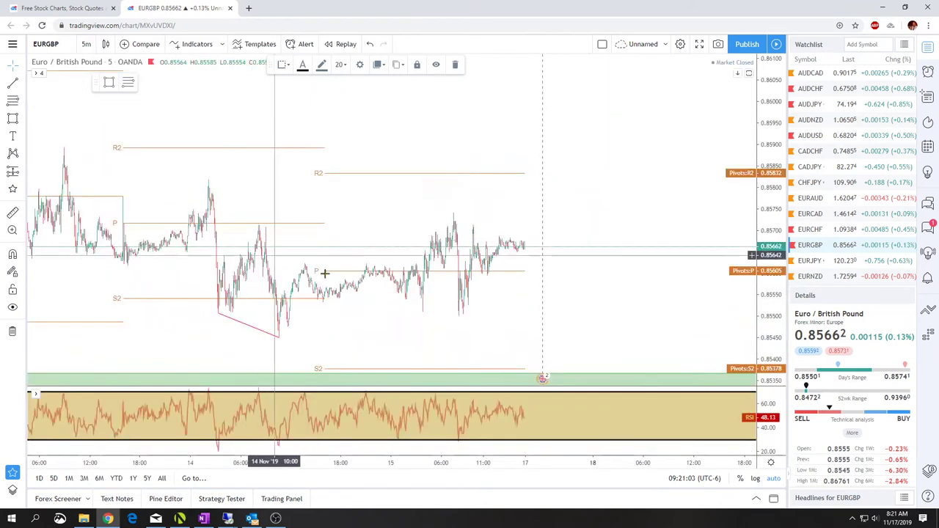
scroll(285, 321, "up", 5)
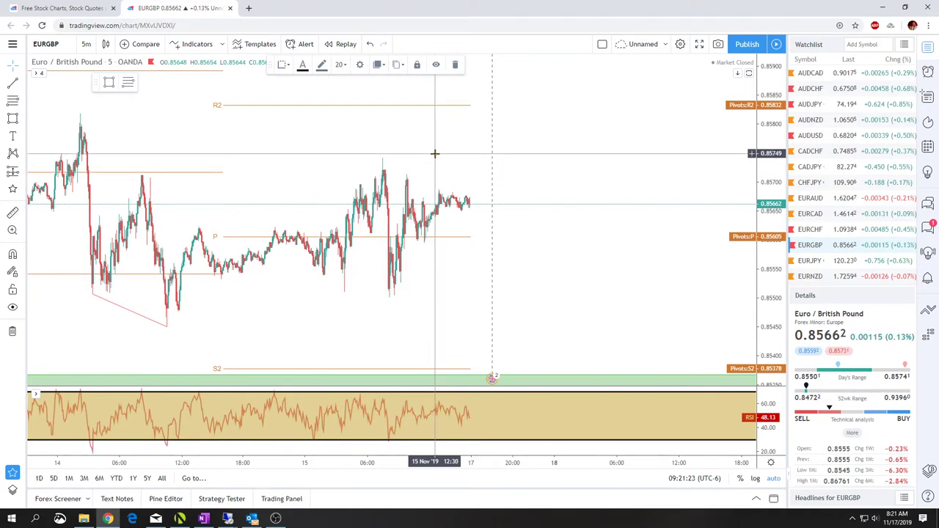
left_click(306, 44)
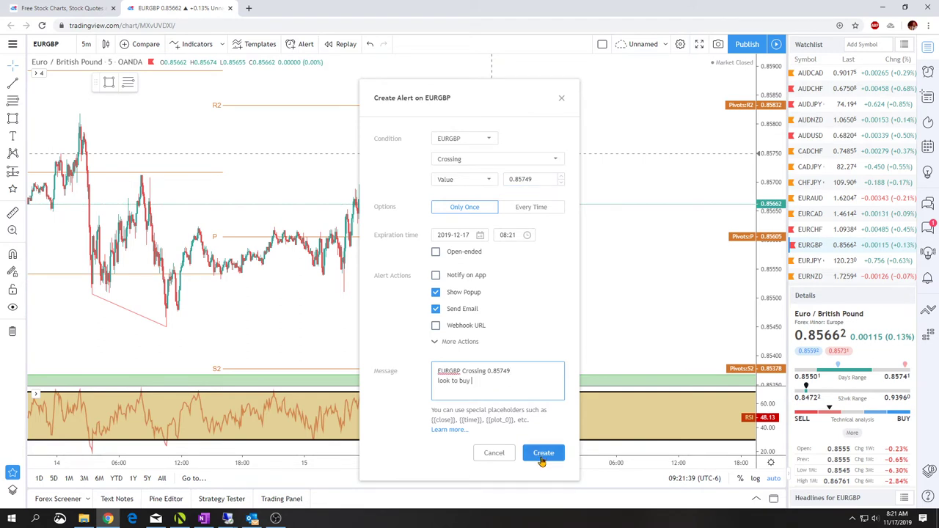
left_click(543, 453)
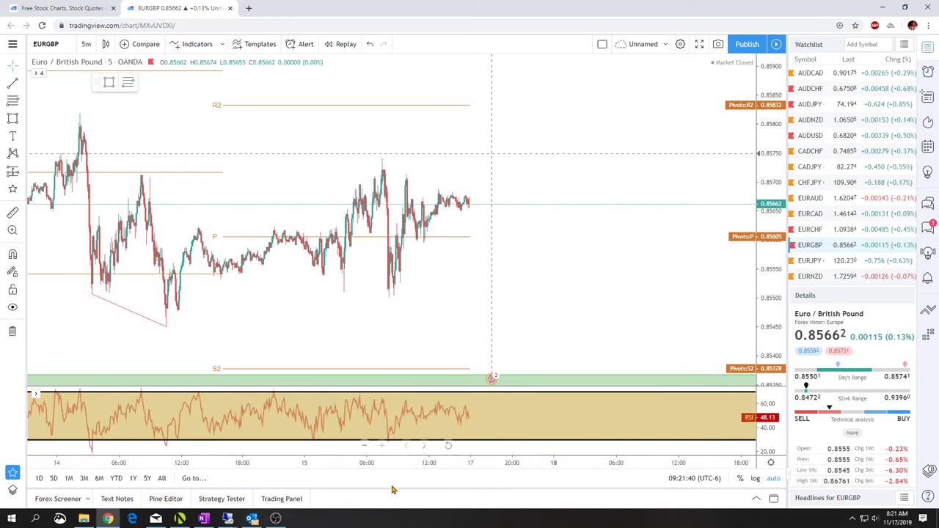
left_click(86, 44)
left_click(93, 273)
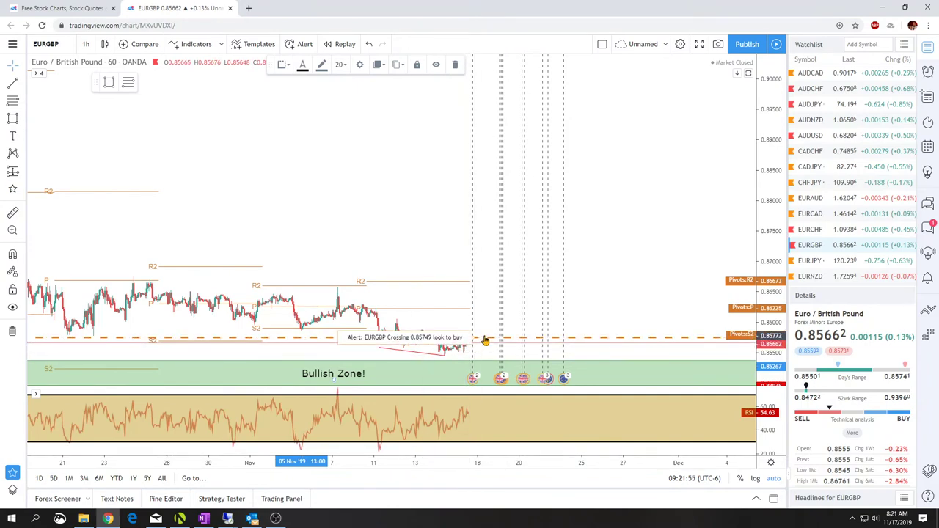
Step: Switch the EURGBP chart to 4-hour candles
left_click(86, 44)
left_click(93, 320)
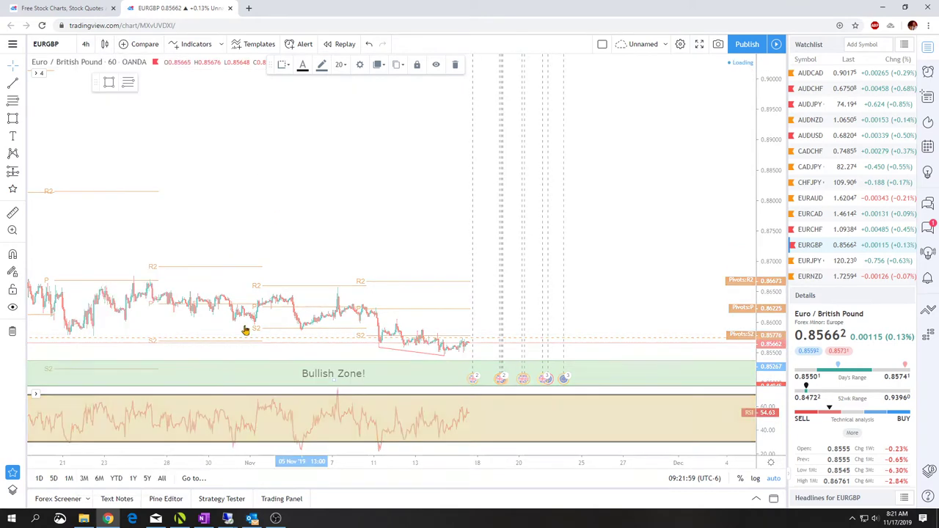
scroll(243, 329, "down", 5)
scroll(232, 337, "down", 3)
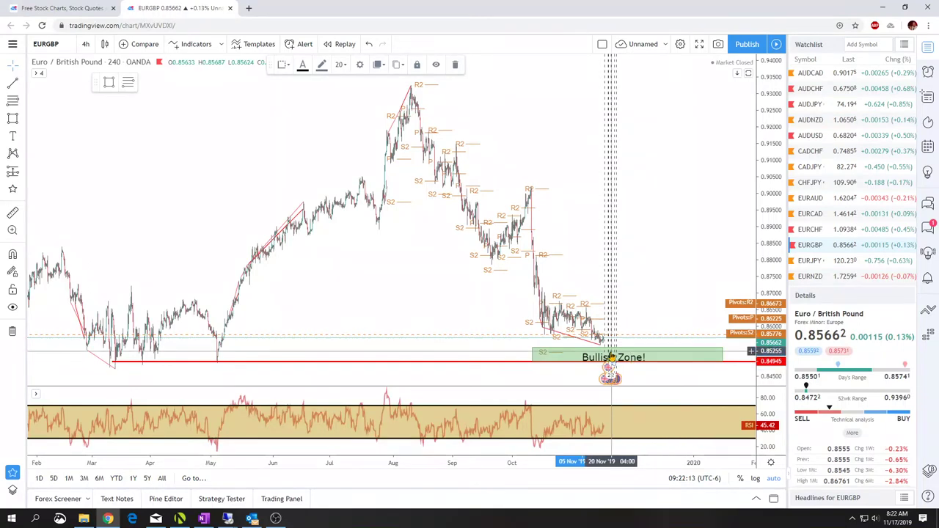
Step: Shift the Bullish Zone! box slightly up-right and settle the red support line at 0.84945
mouse_move(599, 364)
left_mouse_down()
mouse_move(611, 351)
mouse_move(587, 348)
left_mouse_up()
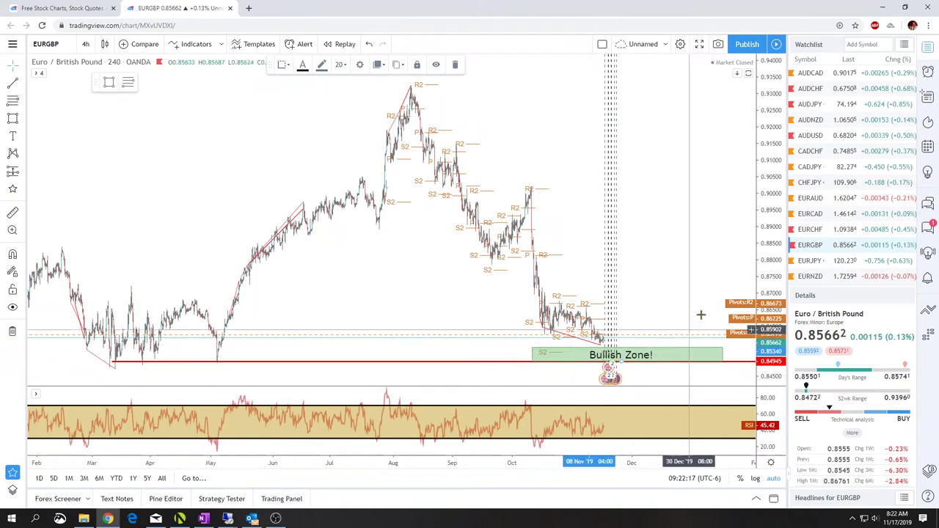
scroll(606, 262, "down", 2)
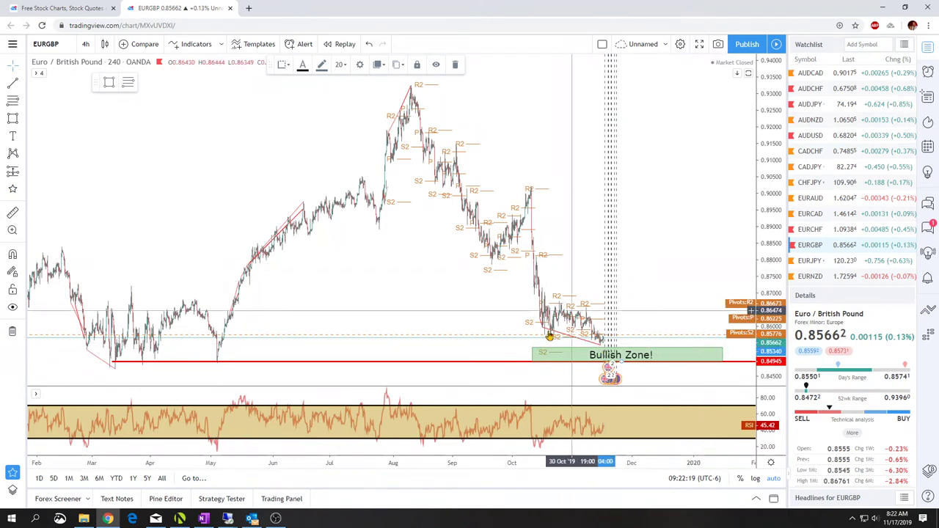
left_click_drag(487, 360, 502, 368)
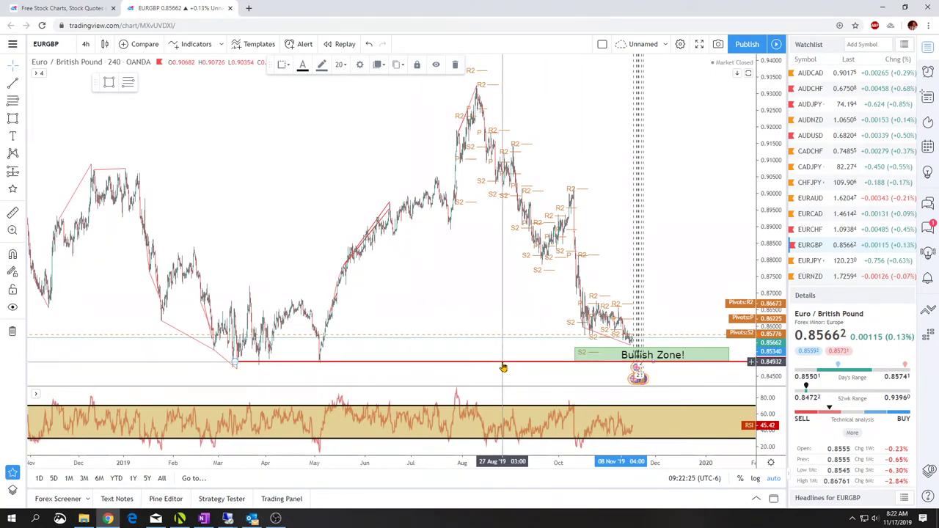
left_click_drag(503, 368, 506, 366)
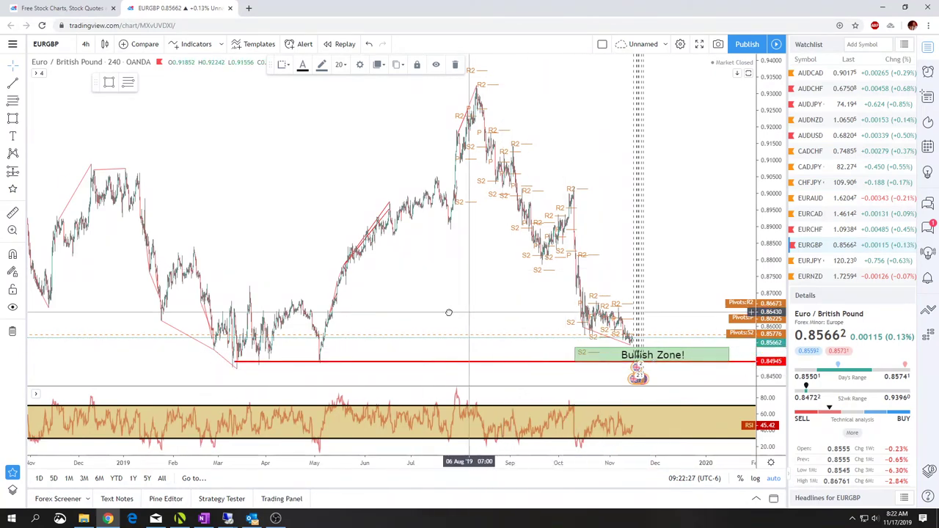
Step: Bring the latest bars into view and load the EURJPY chart from the watchlist
left_click_drag(449, 313, 251, 303)
scroll(422, 365, "up", 5)
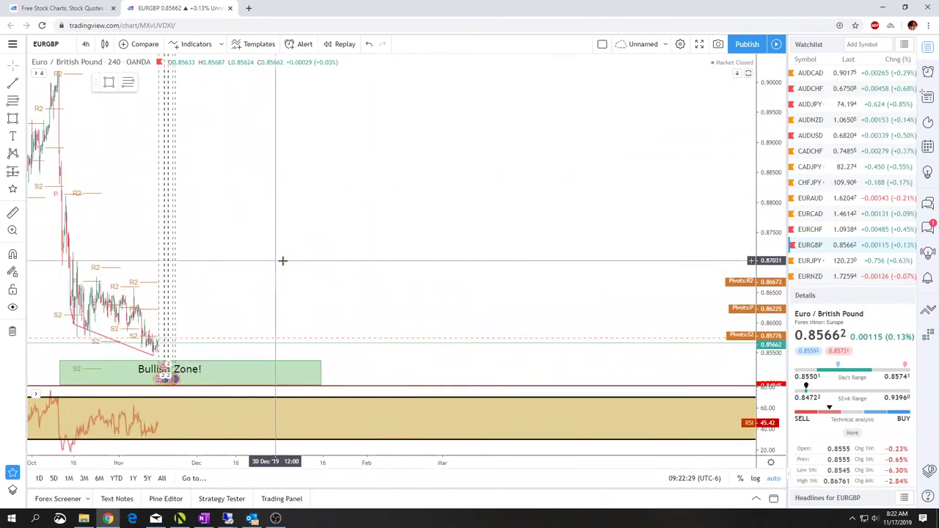
scroll(449, 252, "down", 3)
left_click(807, 260)
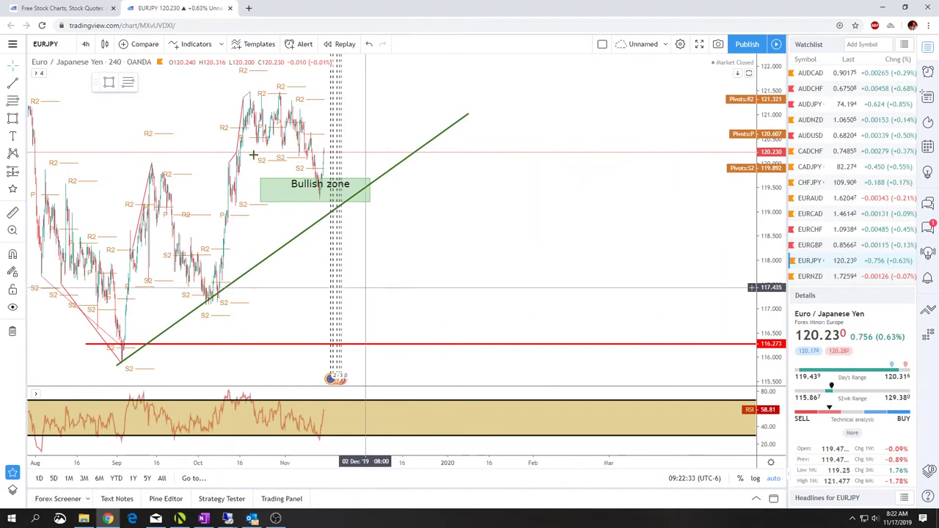
Step: Raise the EURJPY Bullish zone box's bottom edge to narrow it
left_click(300, 187)
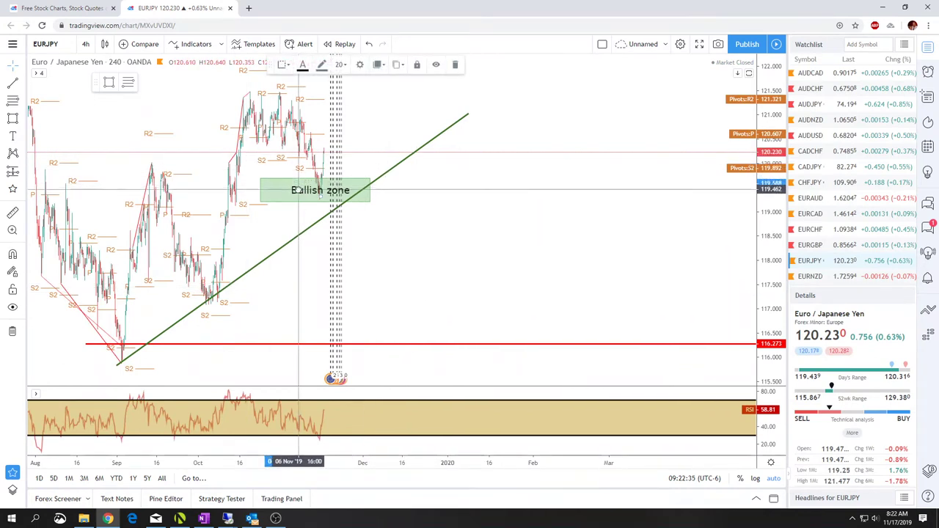
mouse_move(261, 201)
left_mouse_down()
mouse_move(261, 187)
mouse_move(331, 192)
left_mouse_up()
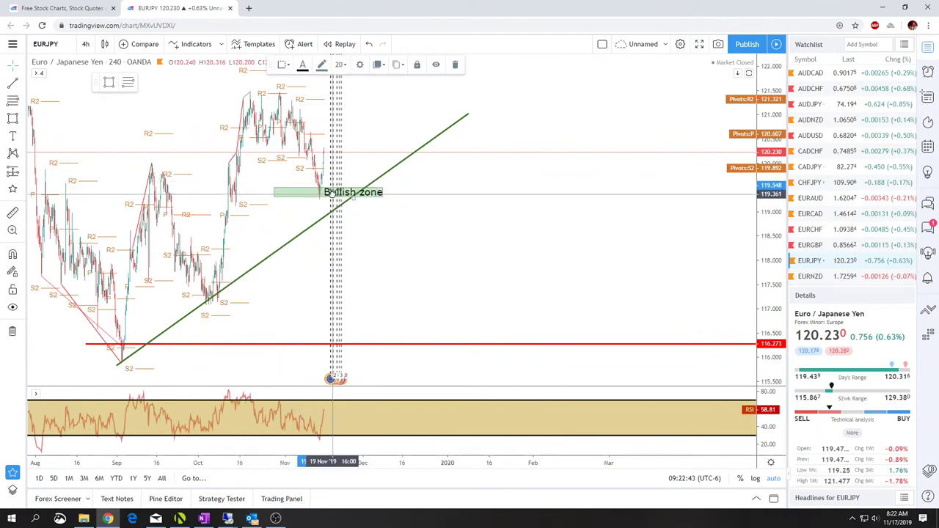
scroll(435, 228, "up", 5)
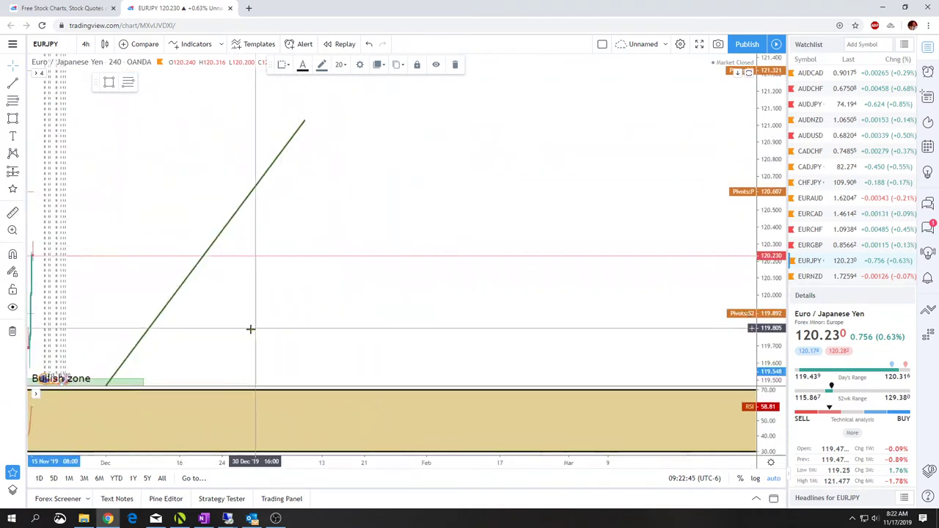
scroll(516, 286, "down", 5)
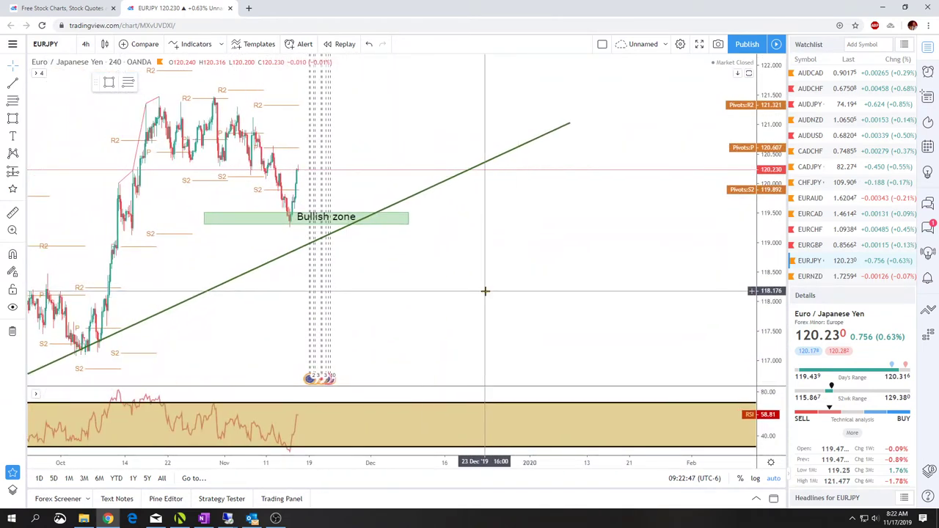
Step: Switch to daily candles and extend the green trendline's upper end to about 122.78
left_click(86, 44)
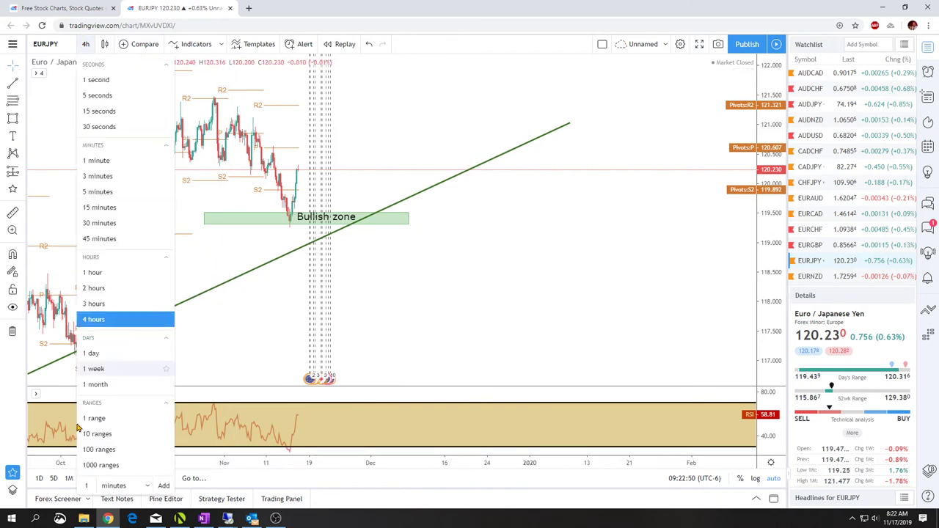
left_click(94, 353)
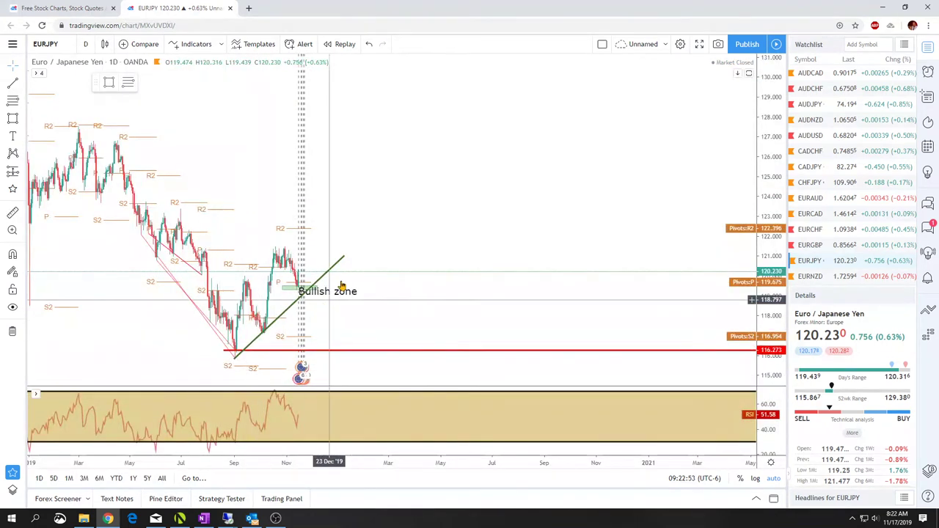
left_click_drag(342, 257, 361, 219)
scroll(378, 319, "up", 3)
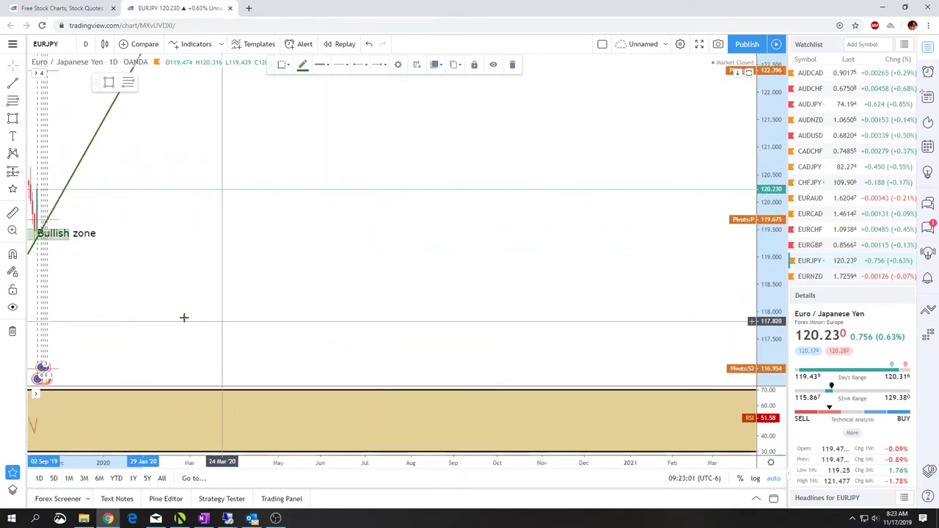
left_click_drag(242, 320, 387, 311)
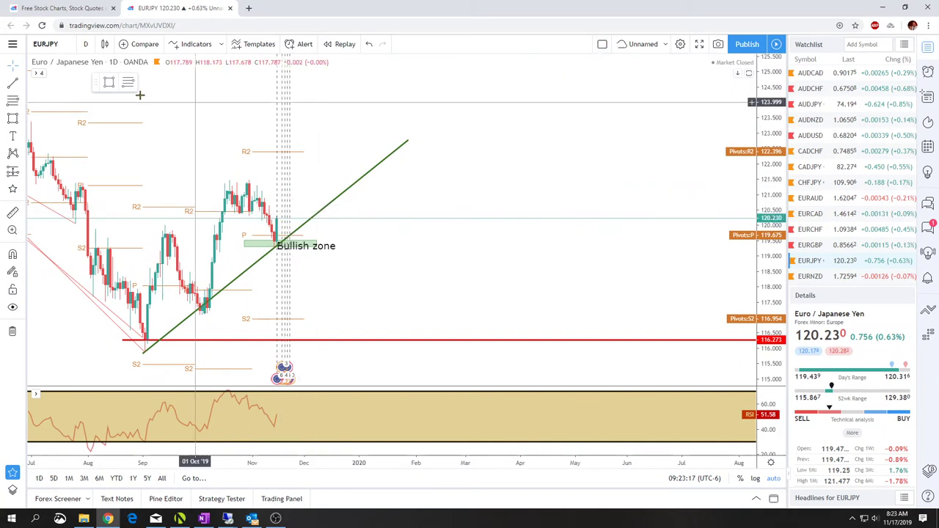
Step: Draw a red rectangle over the October–November highs, extending past the trendline
left_click(109, 82)
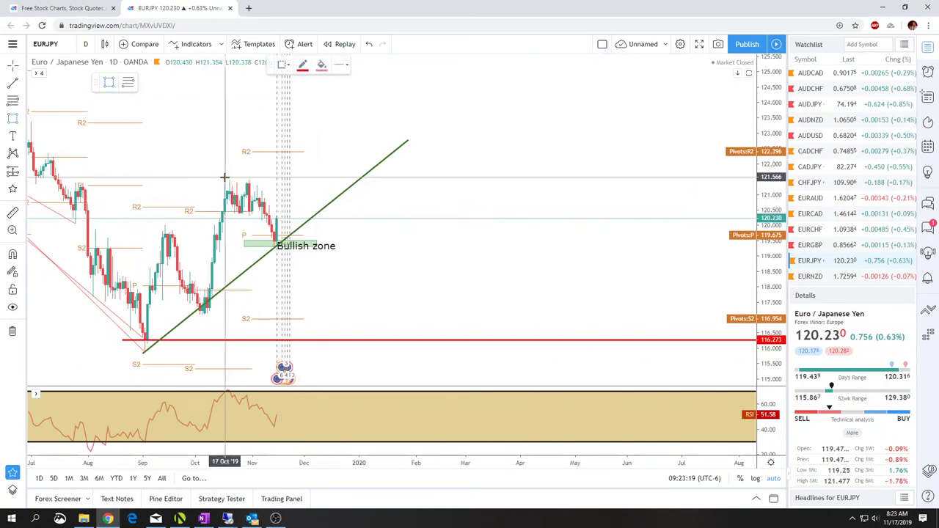
left_click(225, 177)
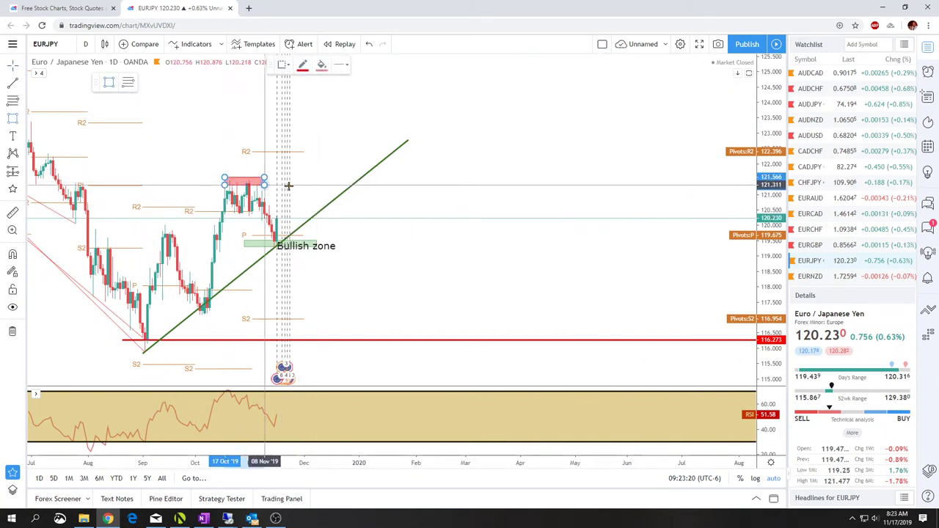
left_click(391, 186)
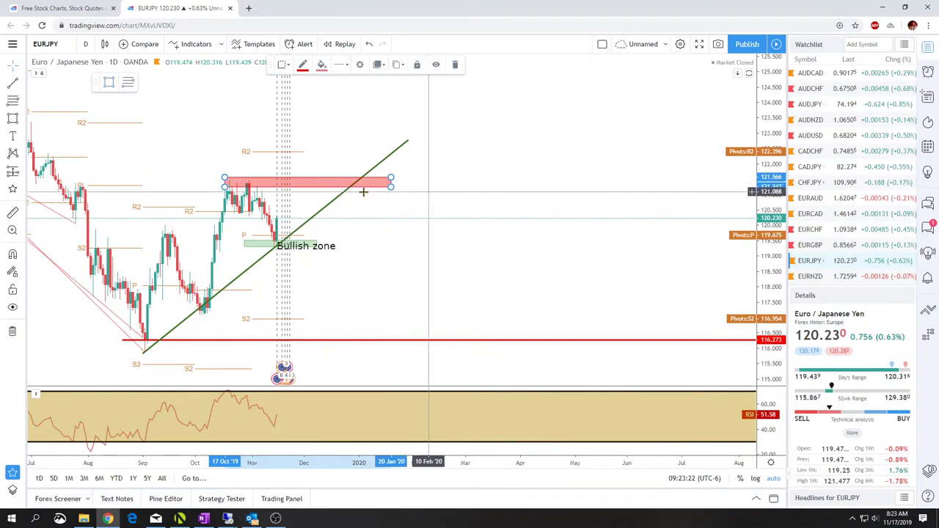
Step: Paste the Bearish Zone label and move it into the red box
right_click(316, 185)
left_click(350, 191)
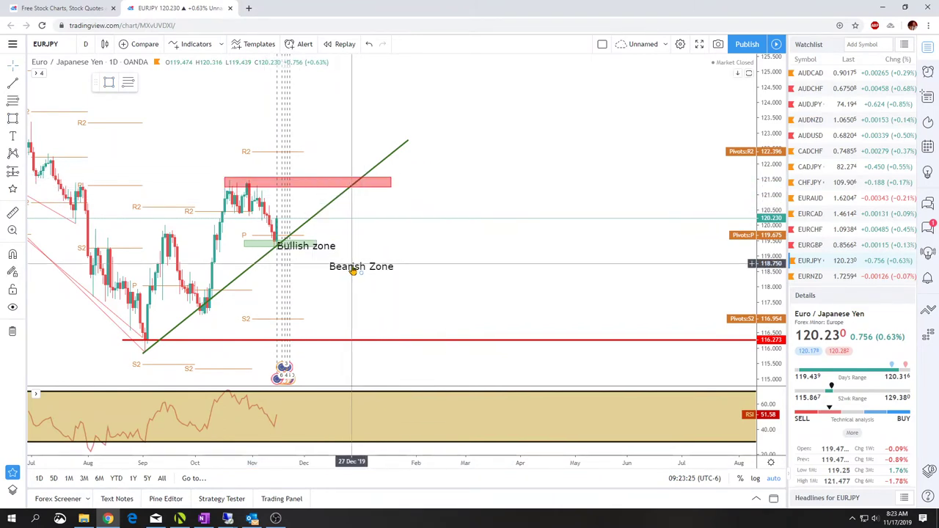
left_click_drag(323, 265, 329, 181)
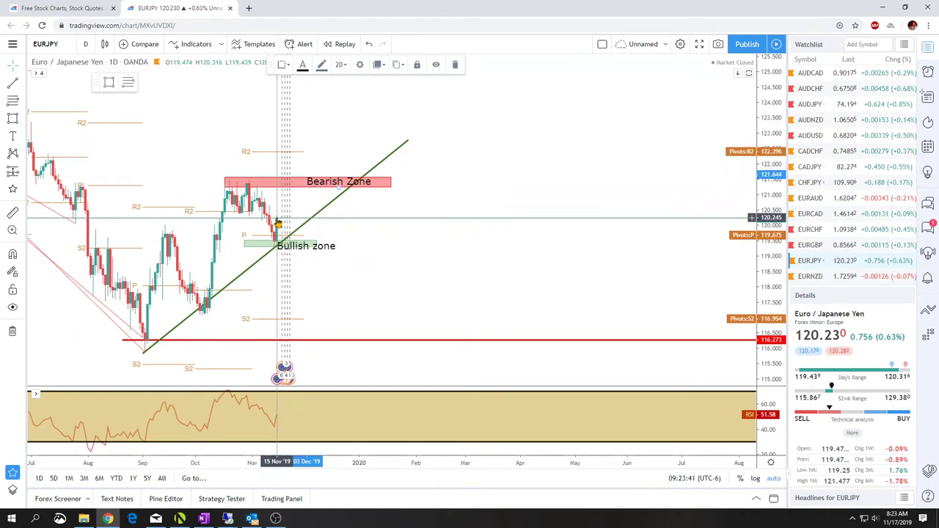
left_click(85, 44)
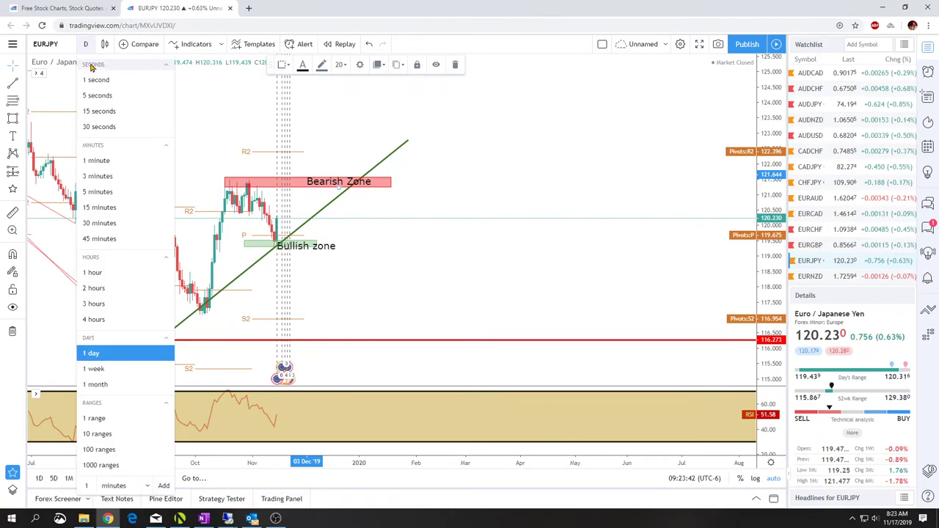
Step: Switch EURJPY to 1-hour candles and discard an accidental rectangle
left_click(93, 272)
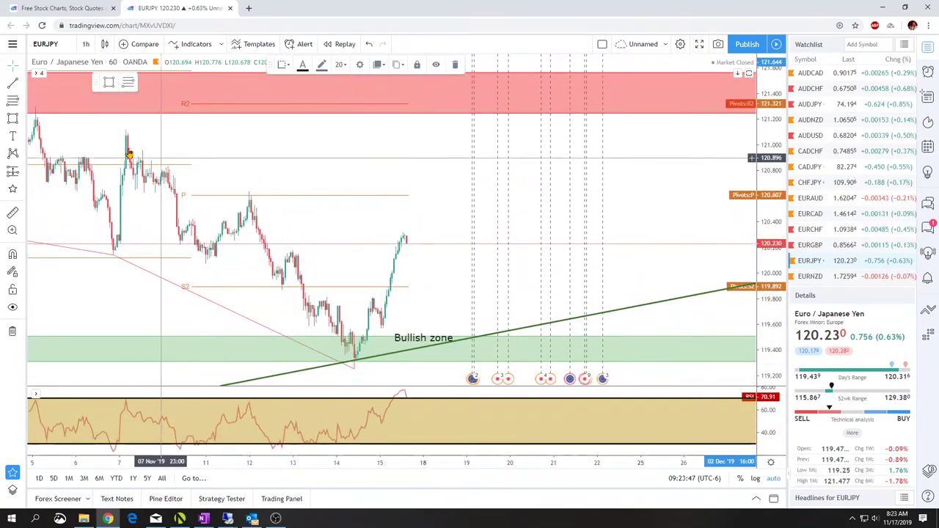
left_click(108, 83)
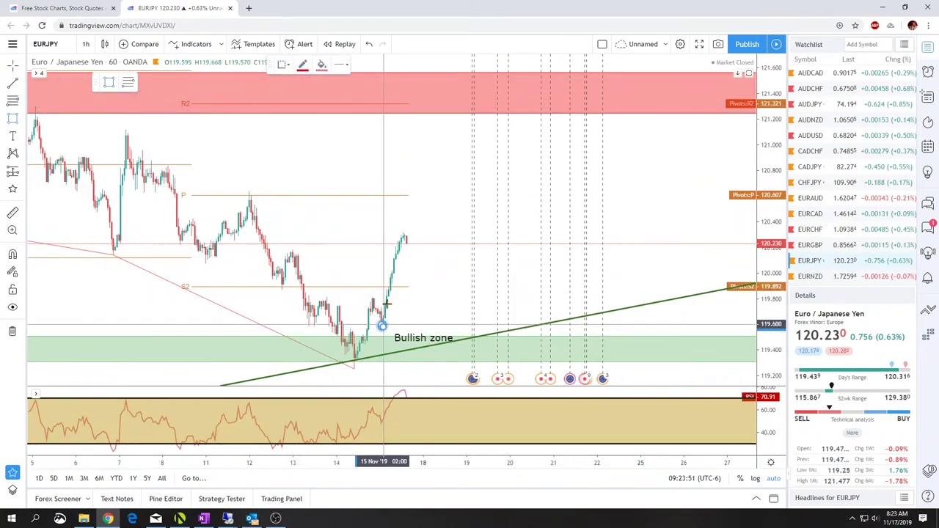
mouse_move(381, 325)
left_mouse_down()
mouse_move(398, 231)
mouse_move(385, 248)
mouse_move(394, 250)
left_mouse_up()
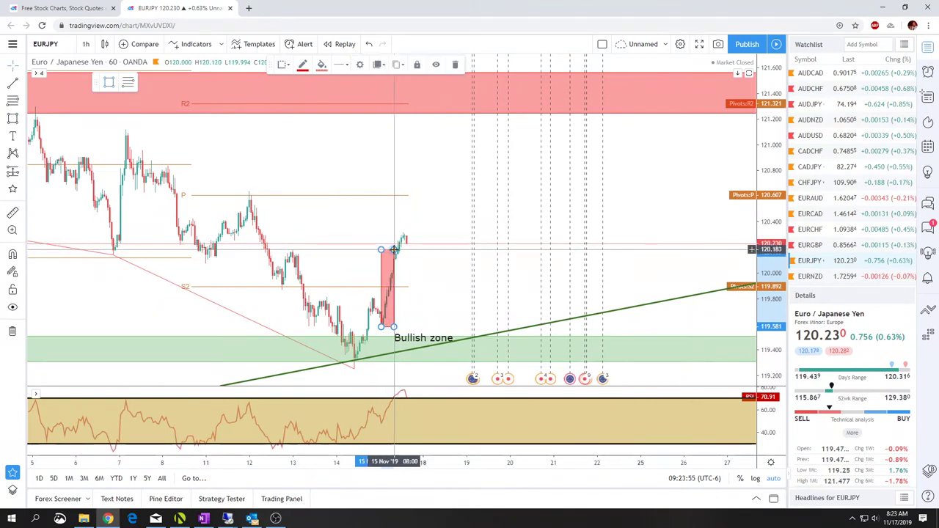
key("Escape")
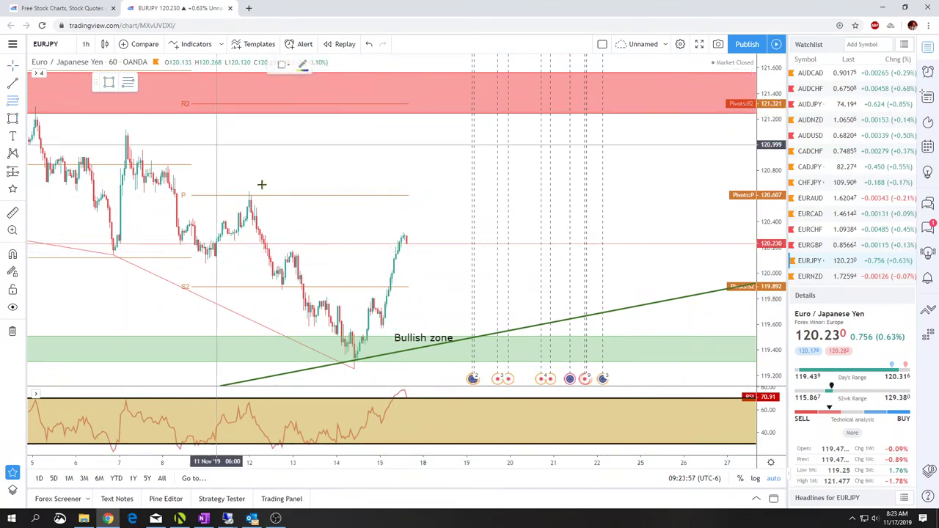
Step: Draw a Fibonacci retracement from the rally low to its high and start a new price alert
left_click(382, 328)
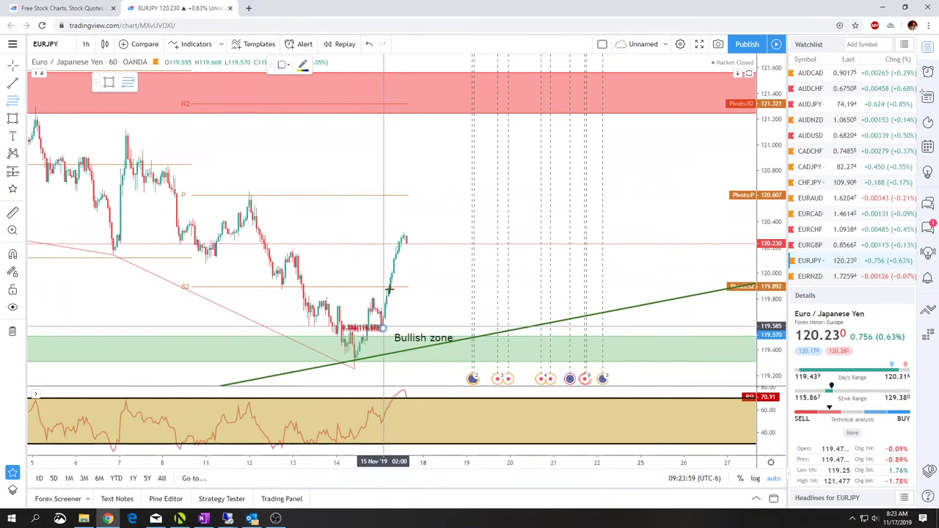
left_click(403, 233)
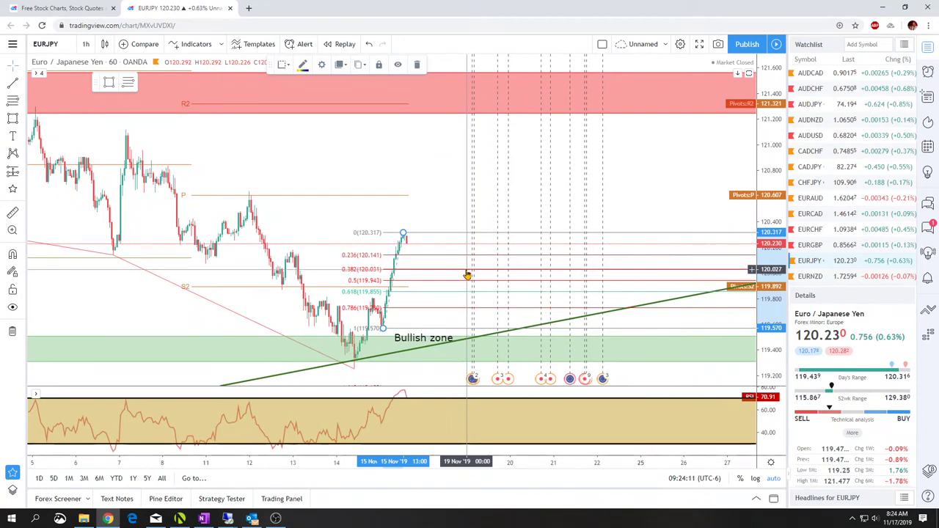
key("alt+a")
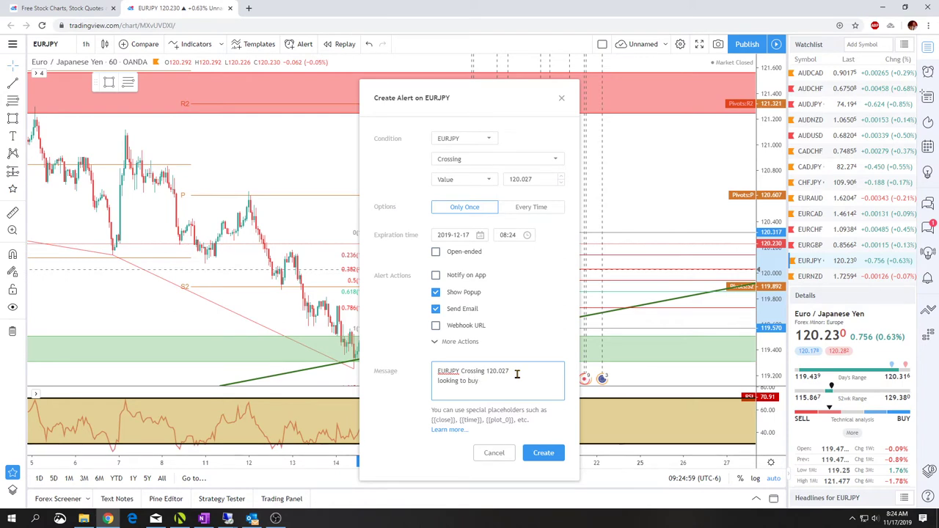
Step: Create the alert crossing 120.027 with message 'EURJPY Crossing 120.027 looking to buy'
left_click(543, 455)
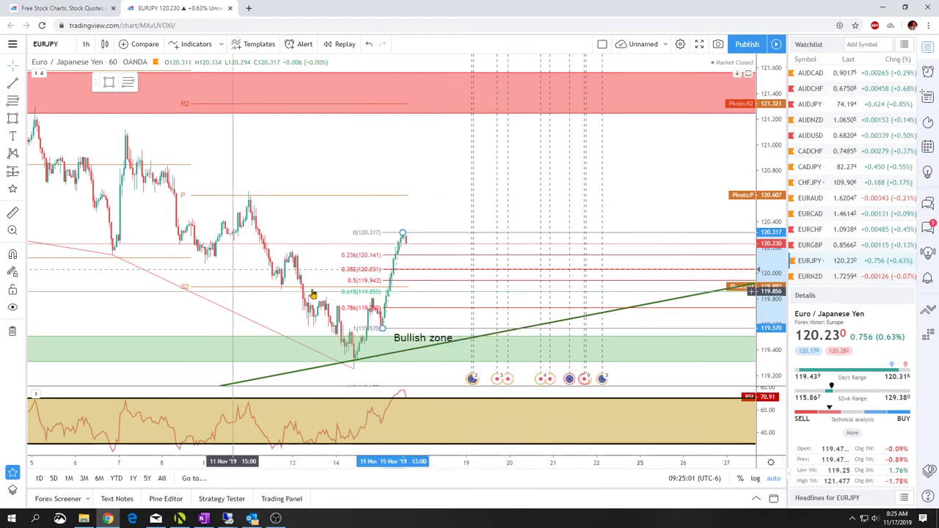
Step: Leave the EURJPY Fibonacci chart and load EURNZD from the watchlist
left_click(405, 245)
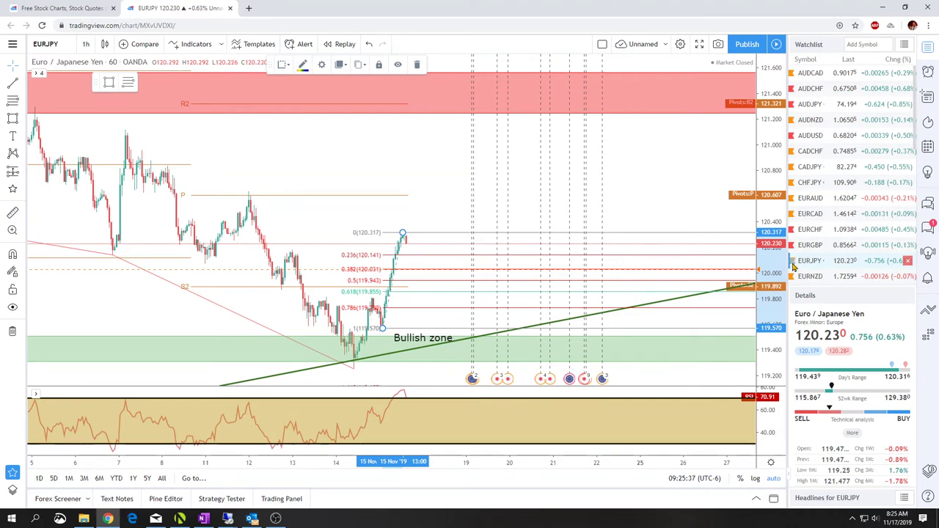
scroll(804, 281, "down", 1)
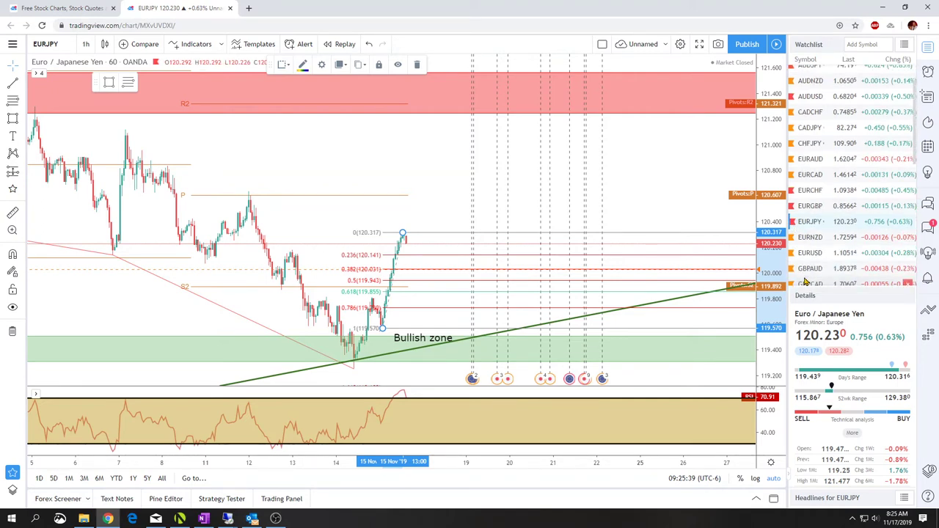
left_click(810, 238)
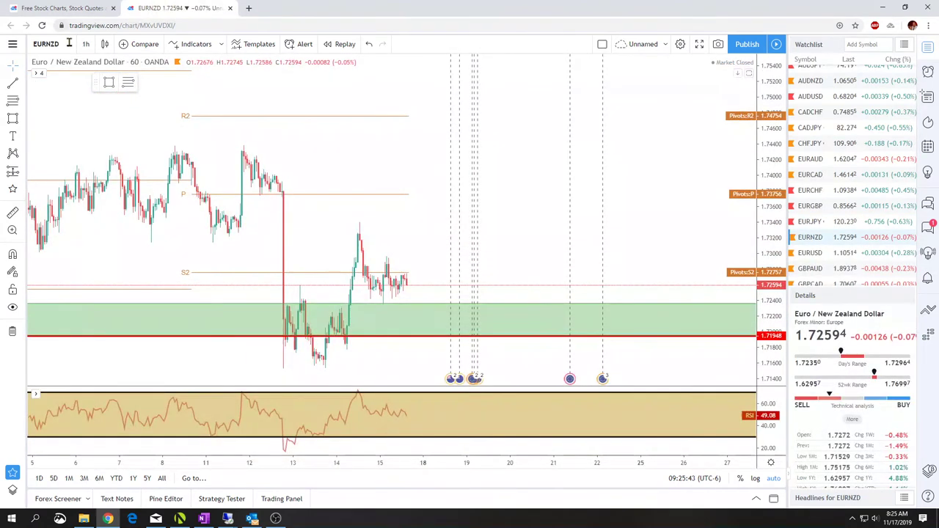
Step: Switch EURNZD to daily candles and lower the red support line to about 1.71615
left_click(86, 45)
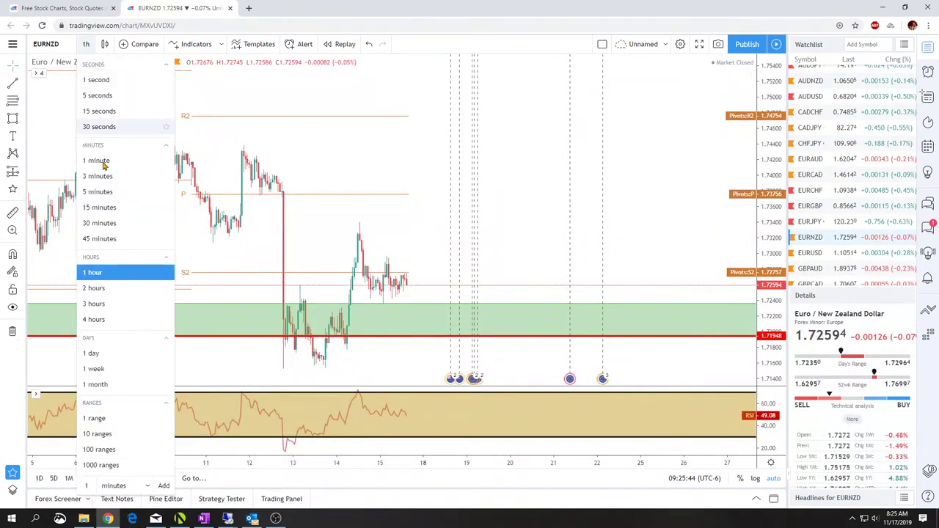
left_click(93, 354)
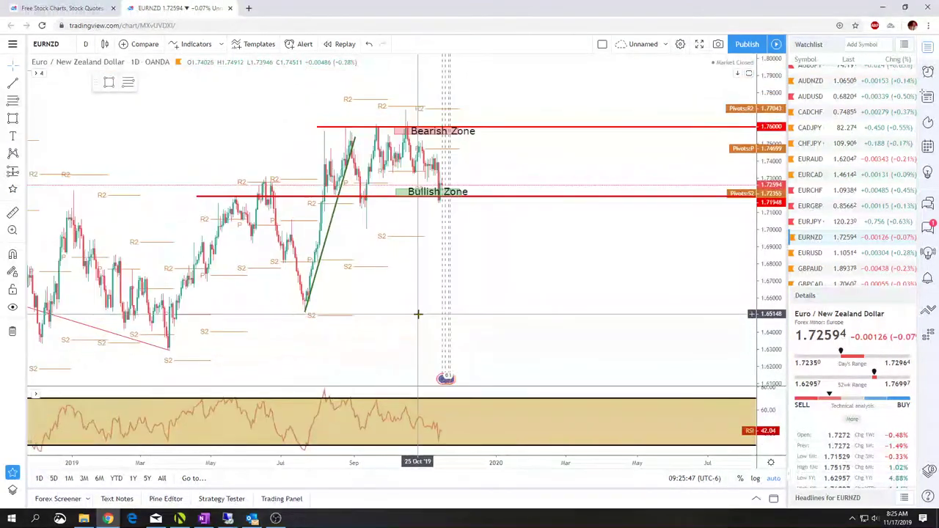
left_click_drag(214, 319, 462, 329)
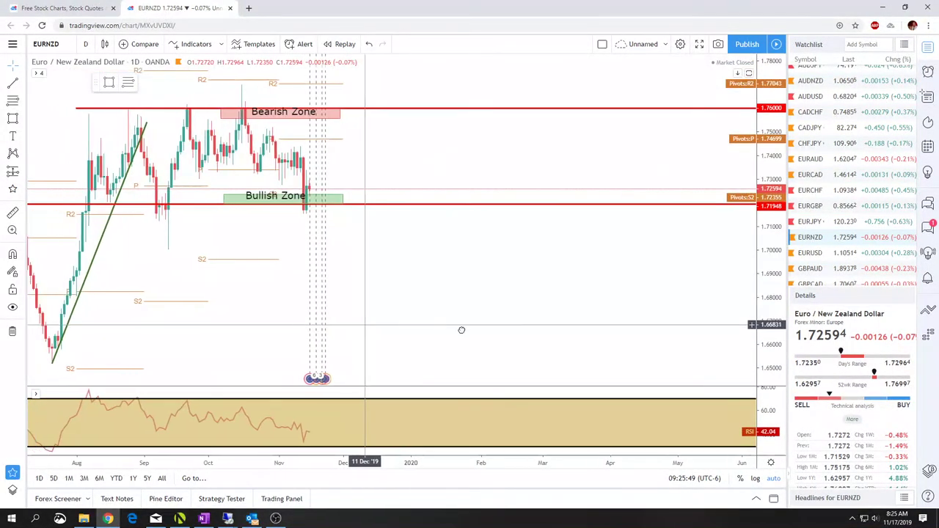
scroll(319, 212, "up", 3)
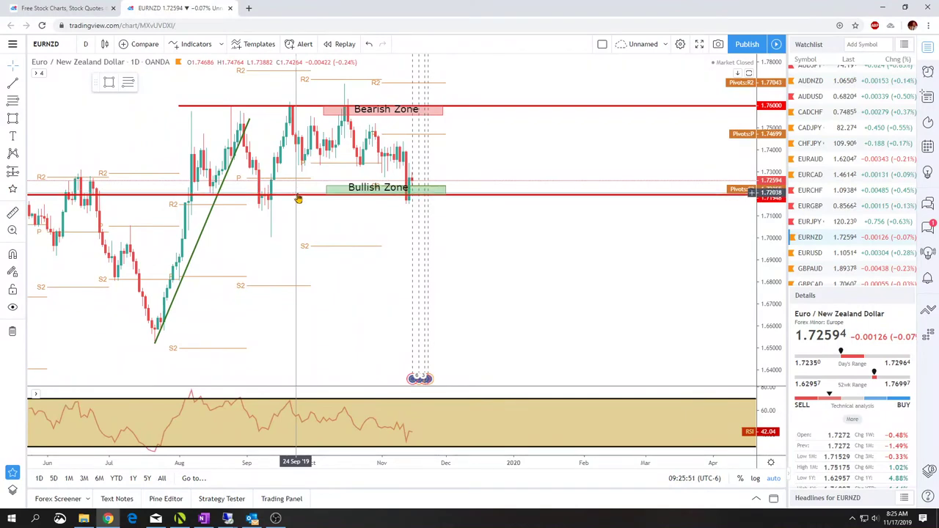
left_click_drag(299, 199, 297, 198)
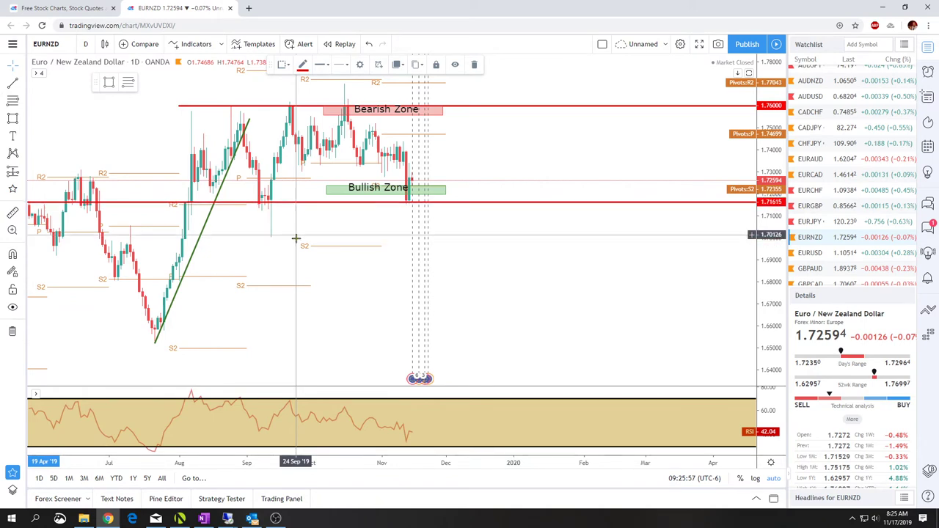
left_click(296, 237)
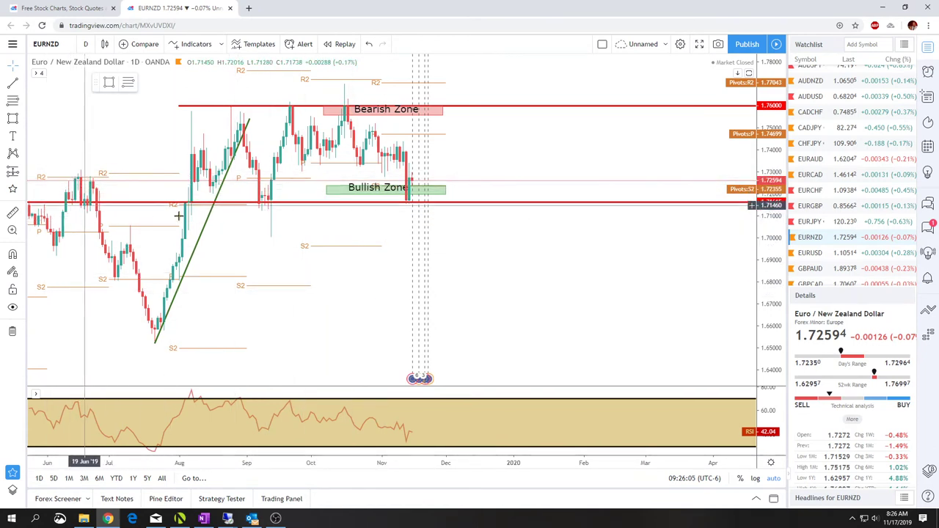
Step: Slide the Bullish Zone box and its label right, and nudge the red support line up
left_click(365, 188)
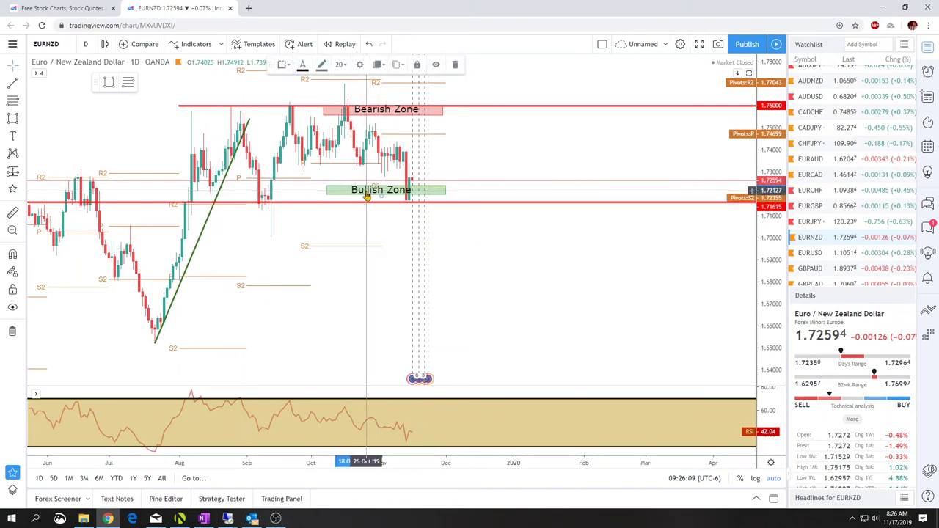
left_click_drag(438, 199, 502, 194)
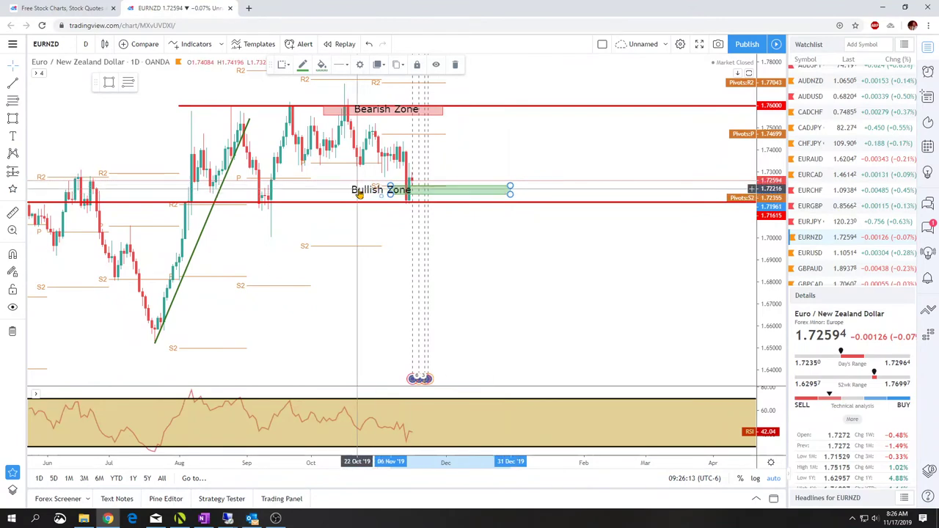
left_click_drag(382, 190, 452, 191)
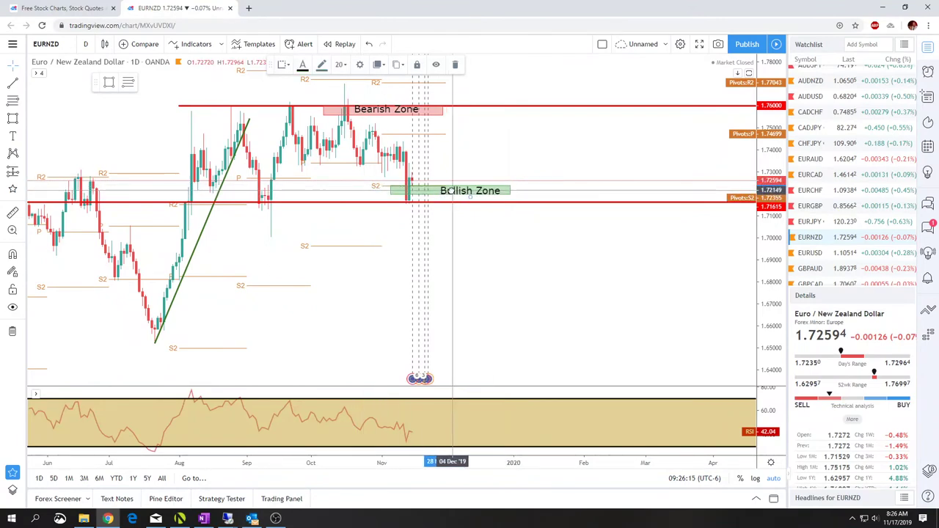
scroll(342, 268, "up", 2)
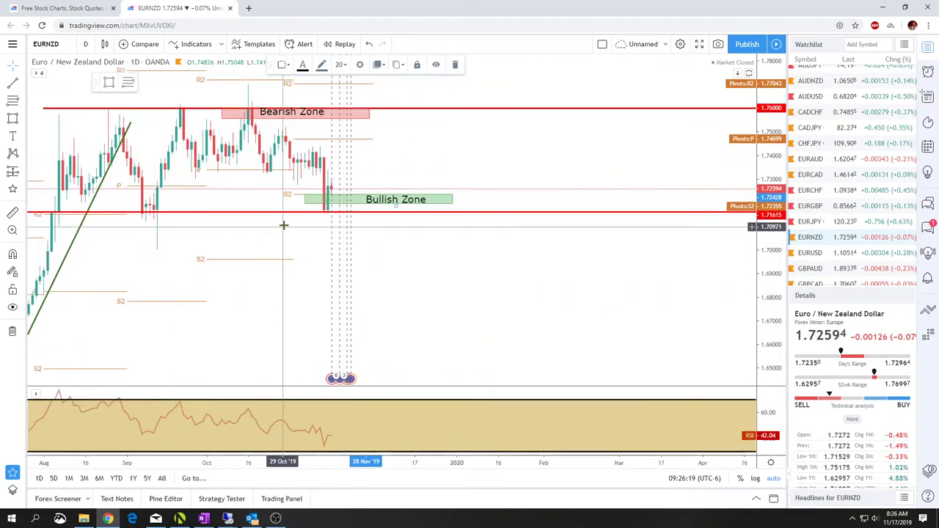
left_click_drag(329, 216, 330, 214)
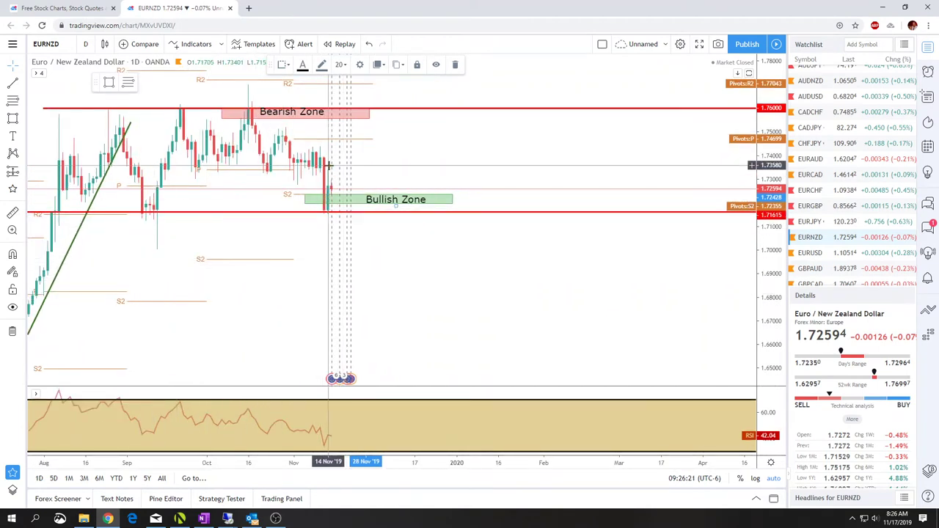
Step: Shift the Bearish Zone near 1.760 and lower the Bullish Zone onto the 1.71615 support
left_click(333, 198)
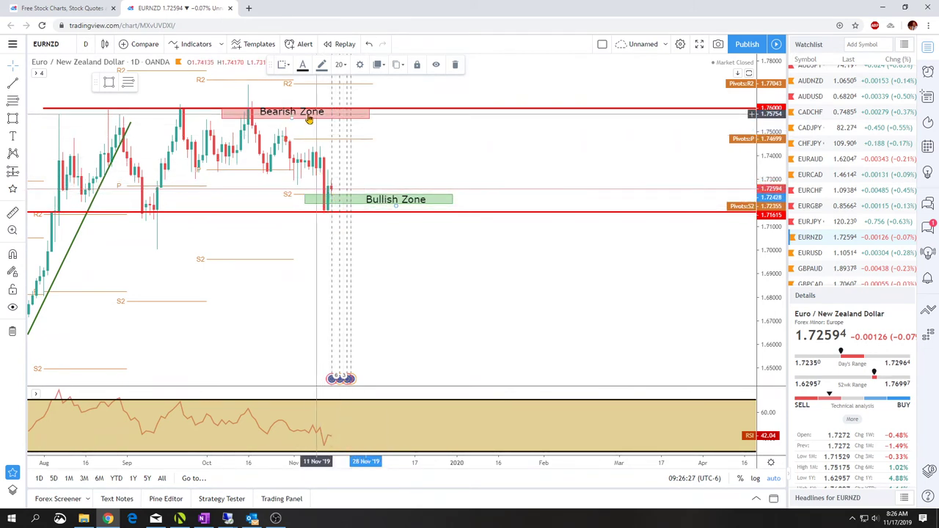
left_click_drag(311, 117, 328, 115)
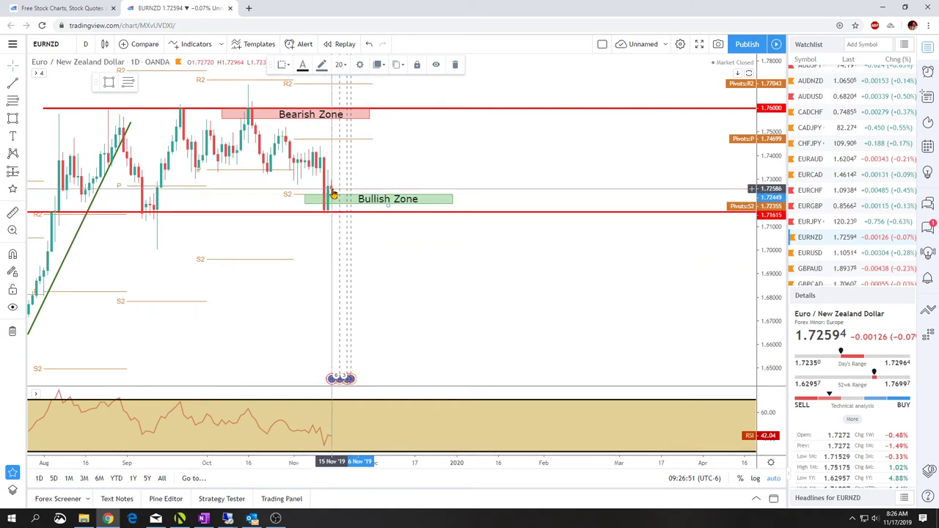
left_click(334, 194)
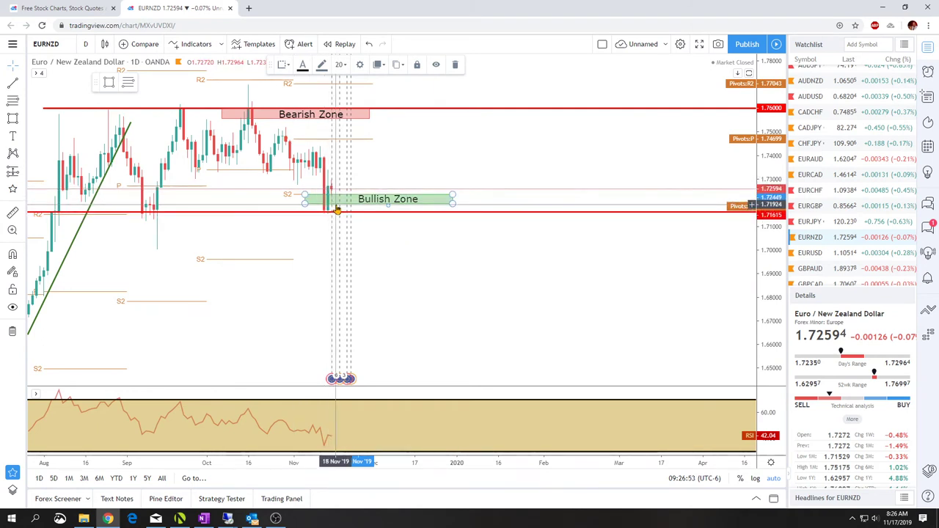
left_click_drag(336, 209, 375, 204)
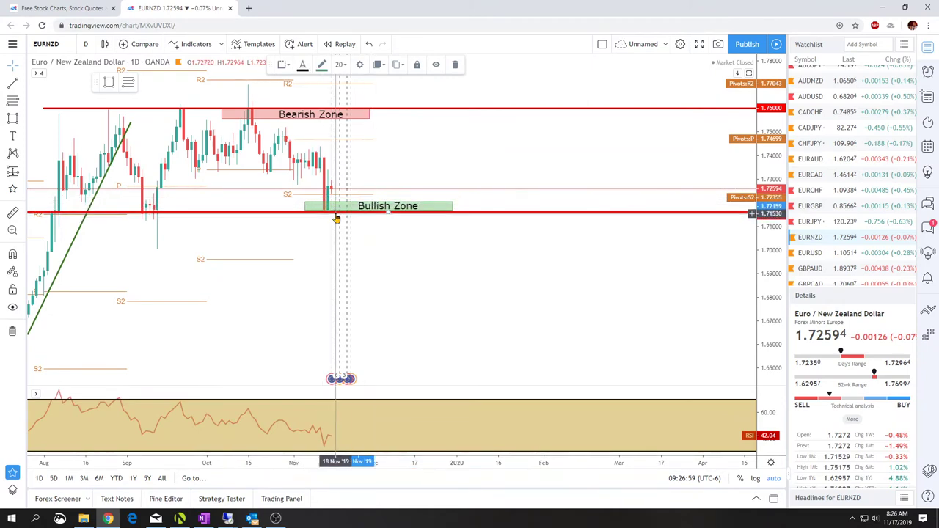
left_click(332, 215)
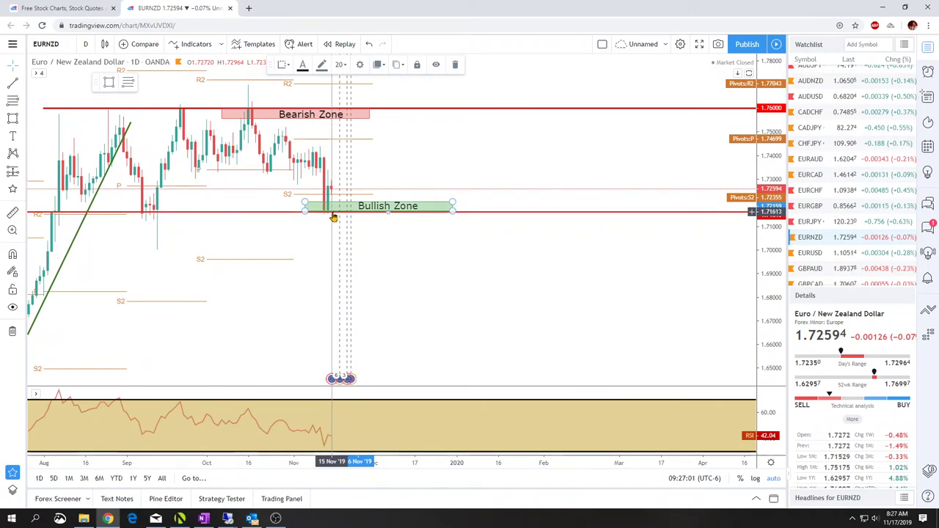
left_click(333, 218)
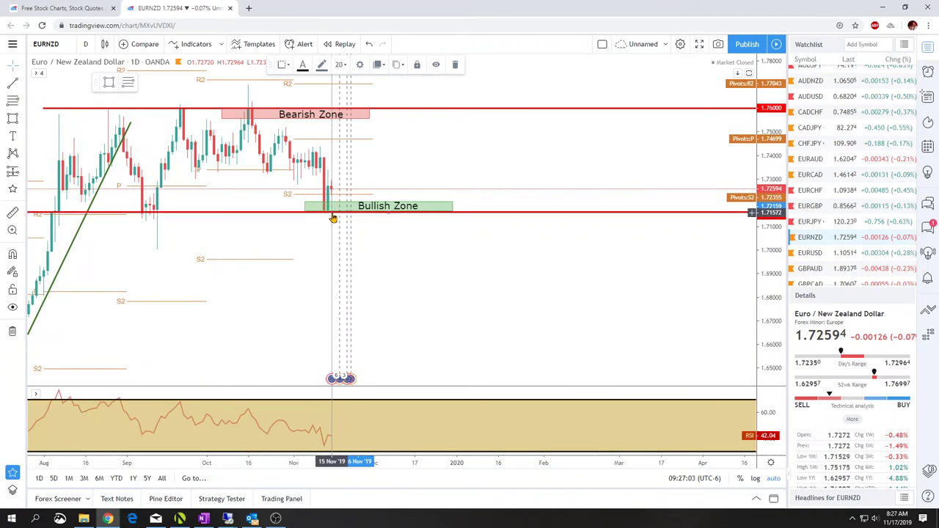
left_click(334, 215)
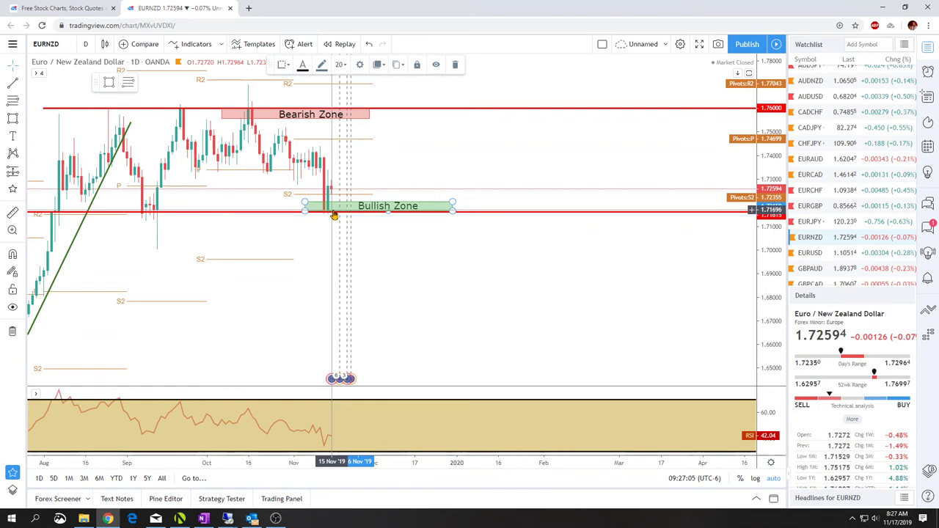
left_click(331, 212)
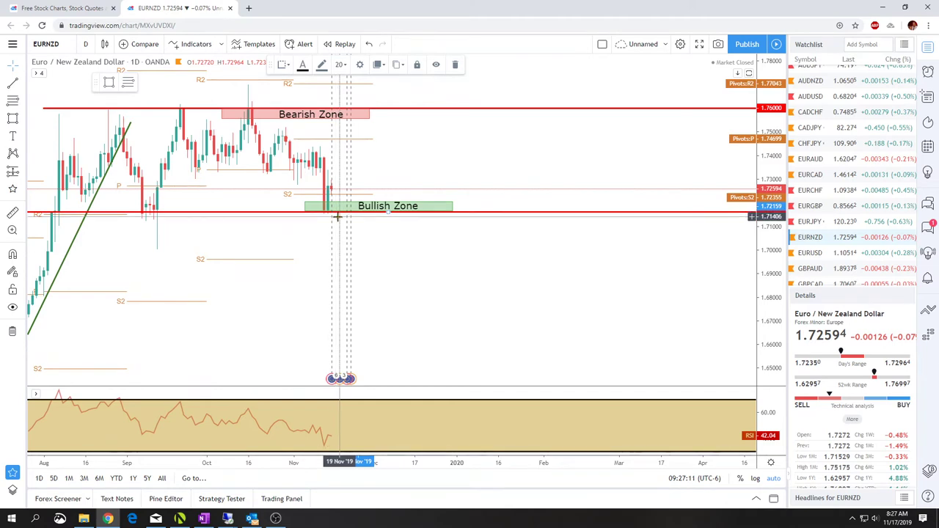
scroll(330, 265, "down", 3)
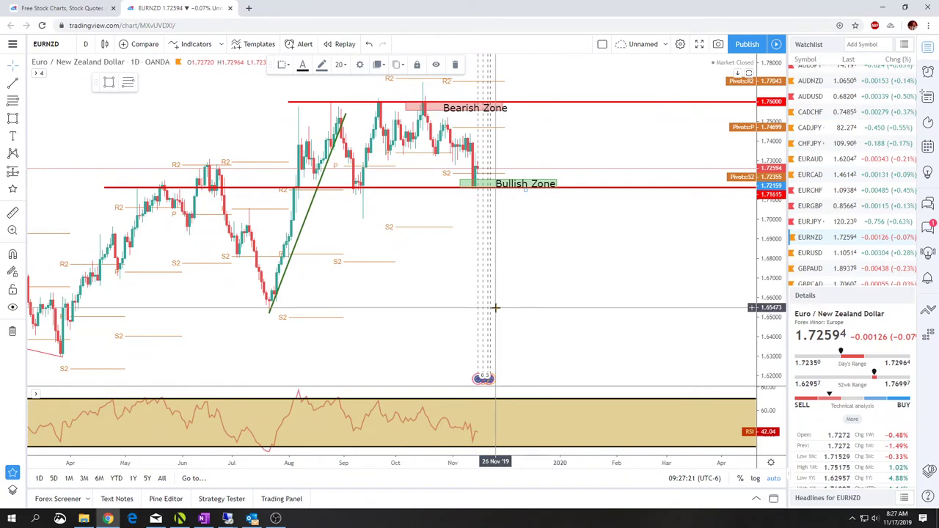
Step: Switch to EURUSD, shift the Bullish Zone! box slightly and nudge the TP 1 line to 1.10709
left_click(812, 253)
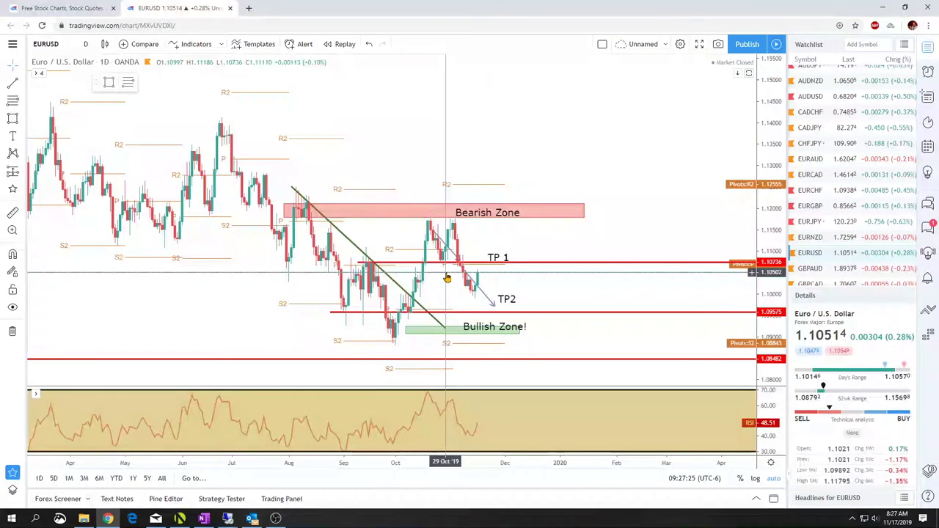
scroll(241, 286, "up", 3)
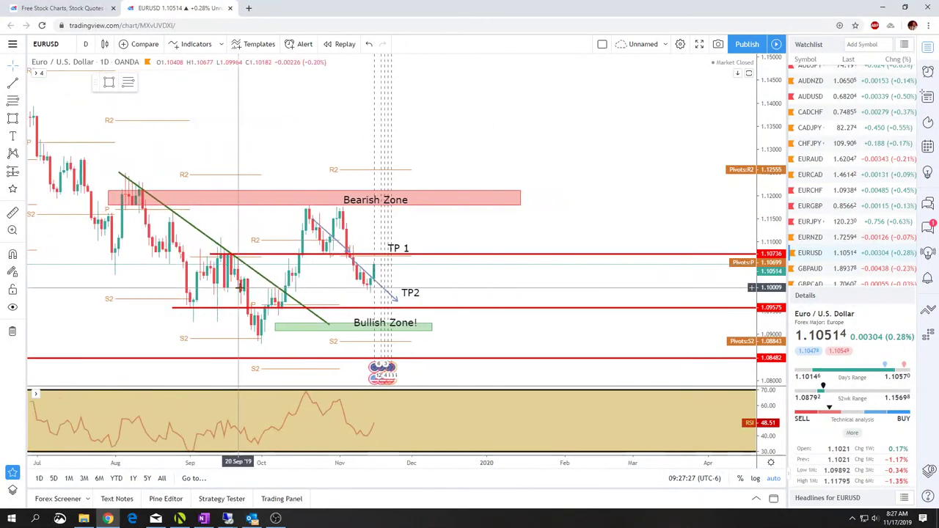
scroll(139, 270, "up", 2)
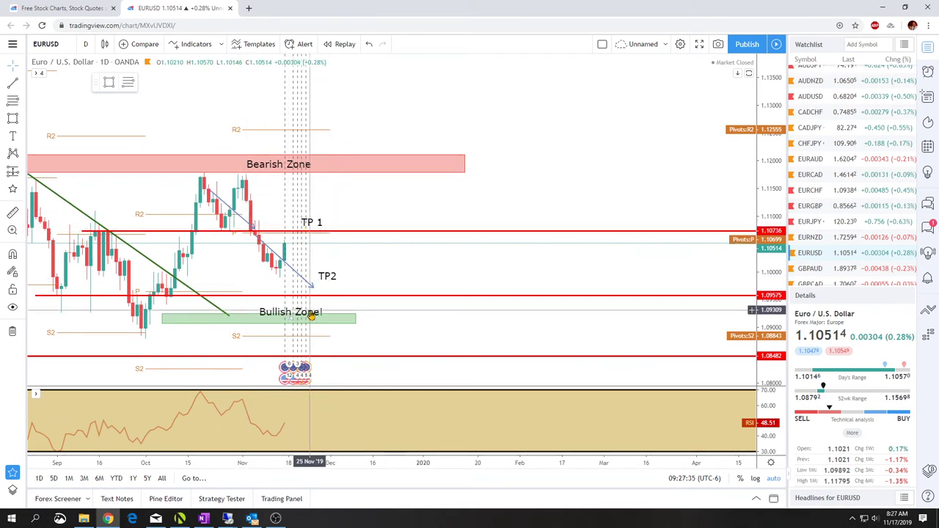
left_click_drag(310, 312, 315, 318)
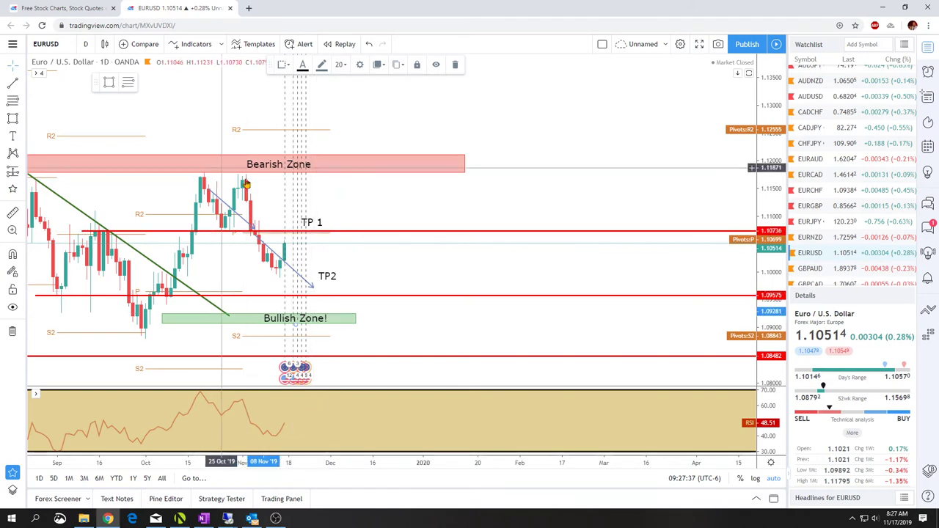
left_click_drag(331, 237, 256, 238)
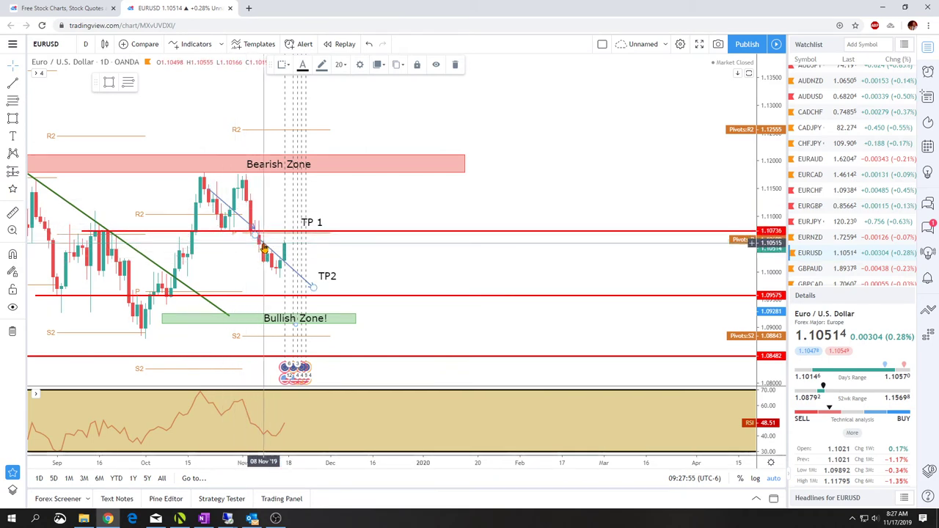
Step: Delete the blue line toward TP2, the red 1.10736 line, and the TP 1 and TP2 labels
key("Delete")
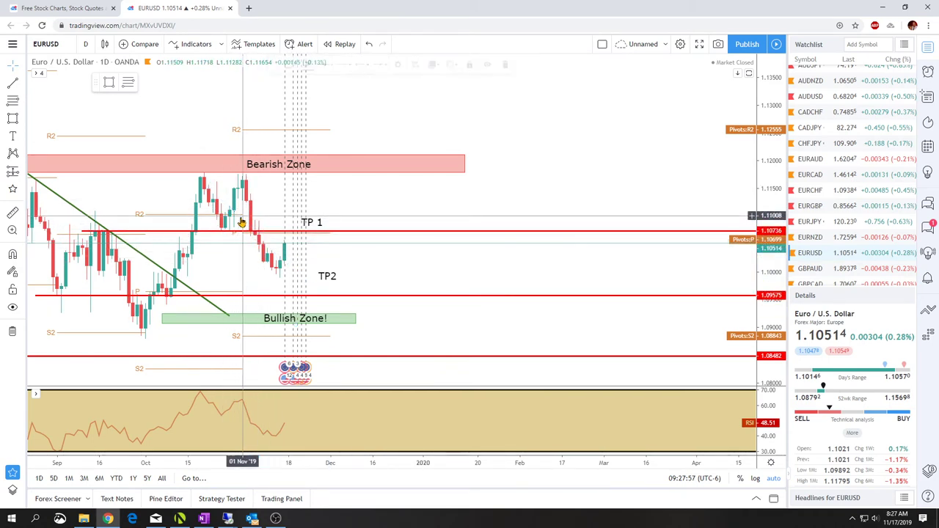
left_click(249, 232)
key("Delete")
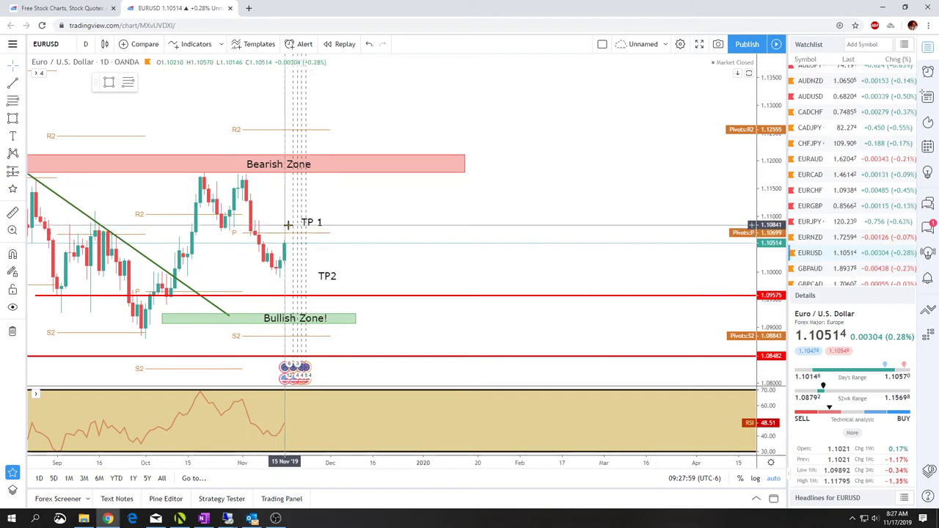
key("Delete")
left_click(323, 275)
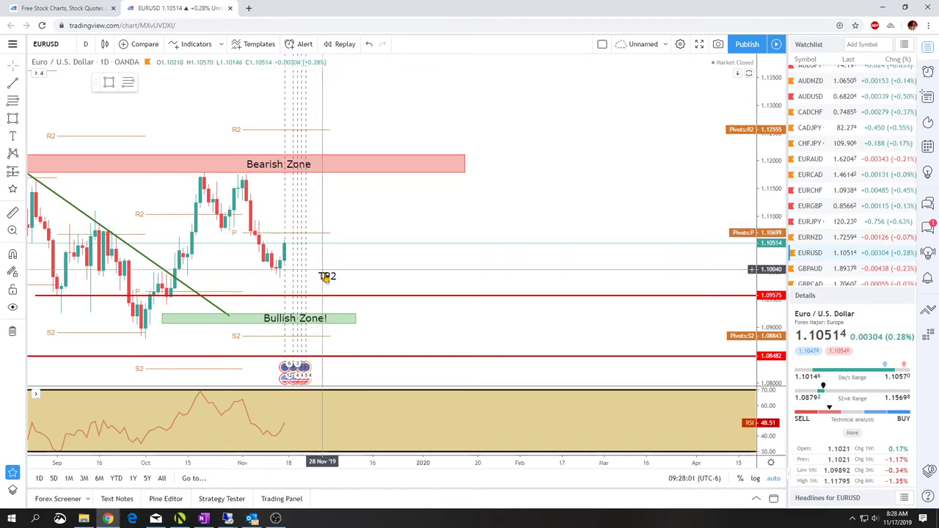
key("Delete")
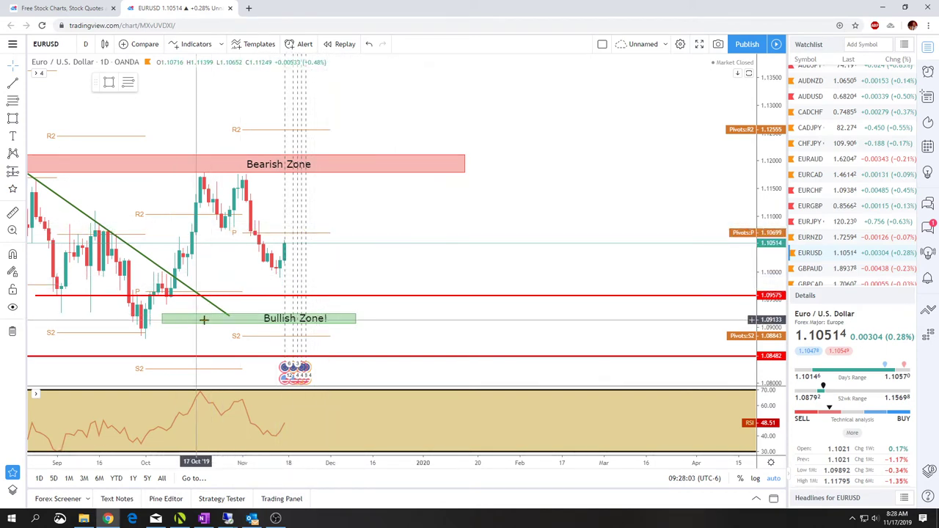
Step: Zoom out, pan right and draw a Fib retracement from the 1.11743 high to the 1.09892 low
scroll(205, 323, "down", 2)
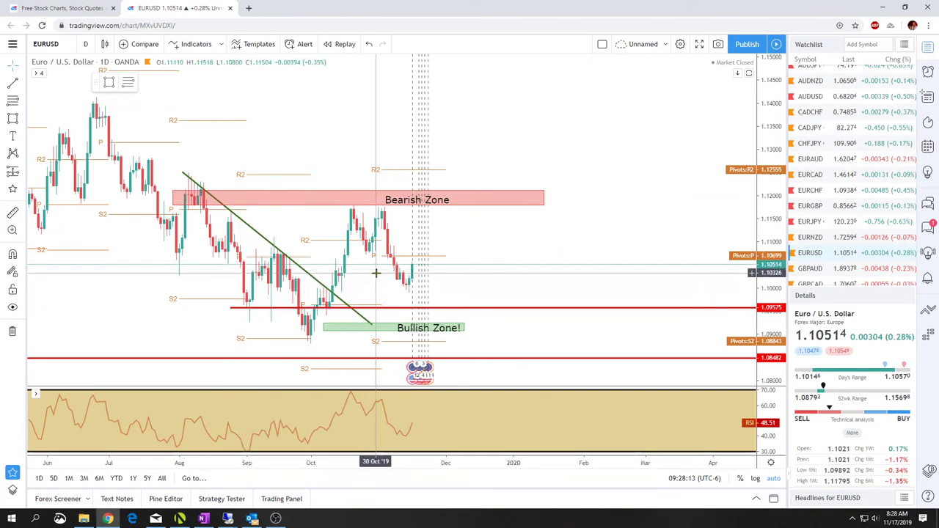
scroll(373, 276, "right", 3)
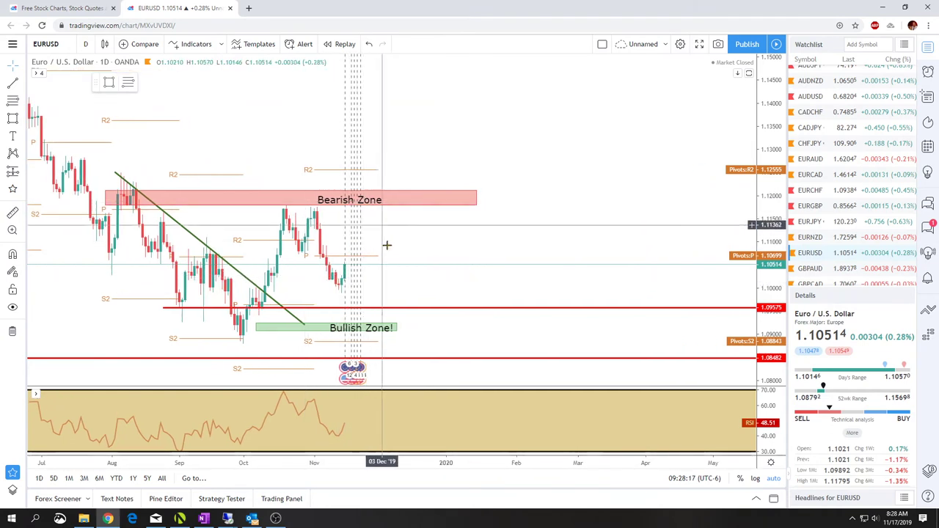
scroll(375, 282, "right", 1)
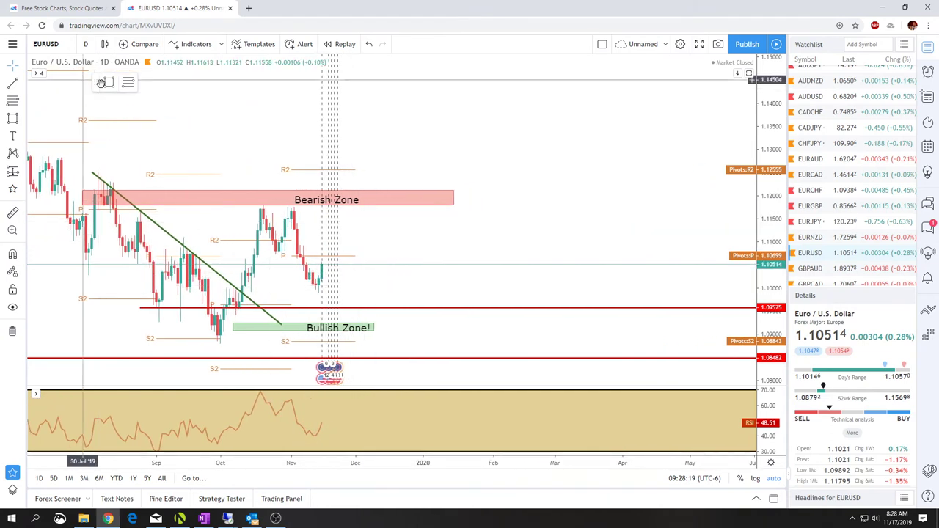
left_click(294, 209)
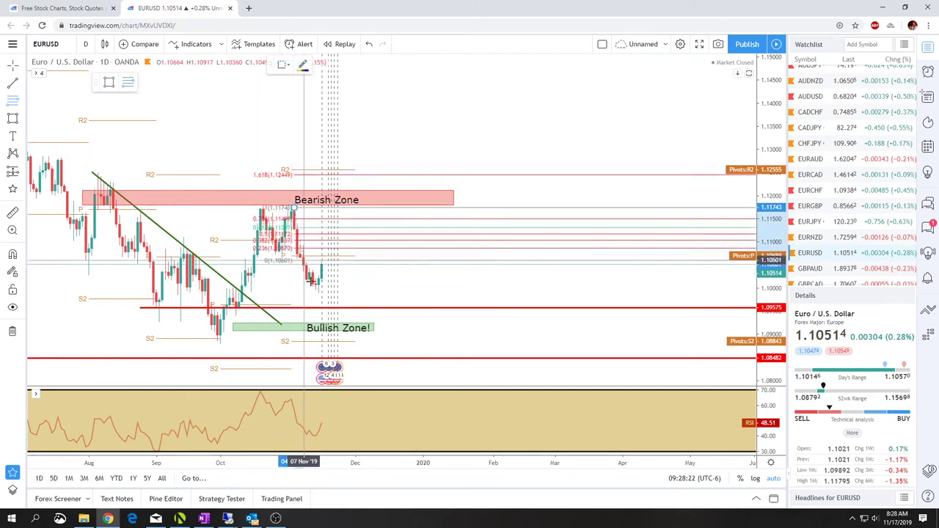
left_click(318, 293)
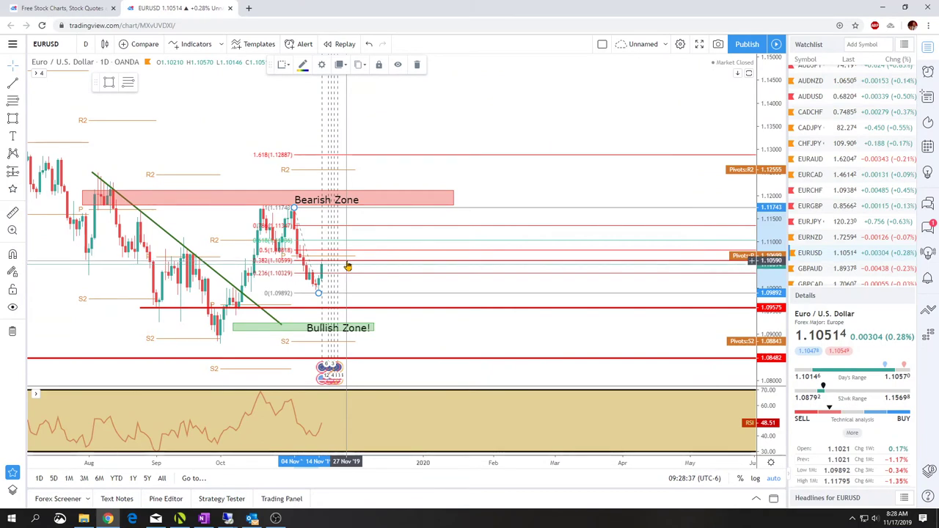
Step: Create a EURUSD crossing-1.10590 alert with Show Popup and Send Email, message 'EURUSD Crossing 1.10590 looking to sell'
left_click(301, 44)
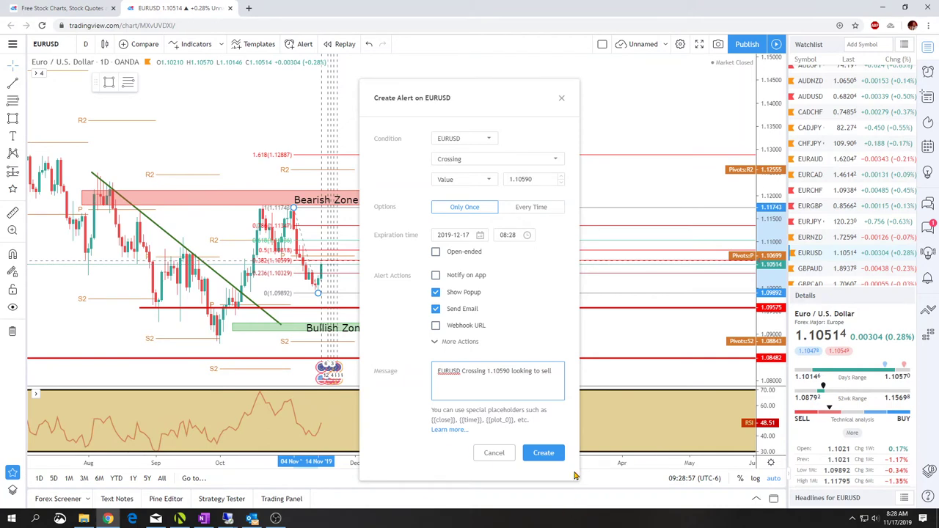
left_click(542, 453)
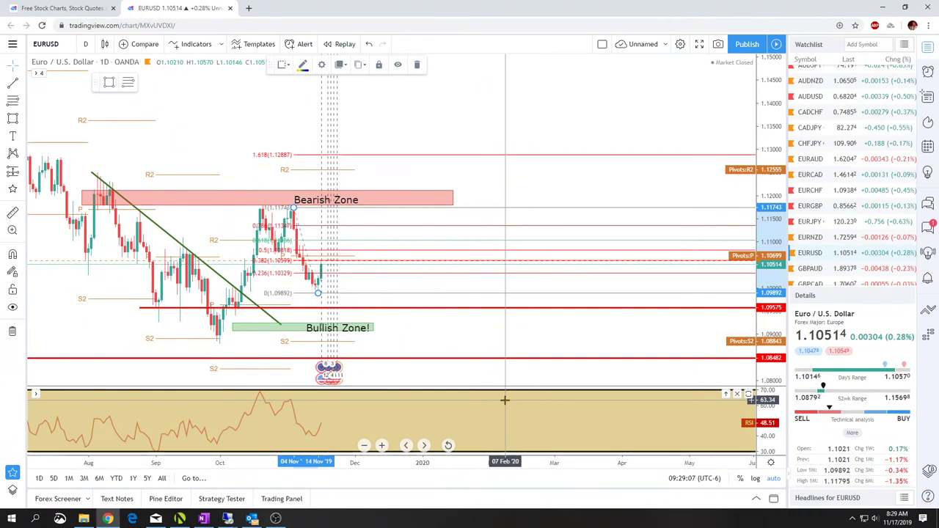
Step: Raise the EURUSD Bullish Zone! label slightly, then switch to the GBPAUD chart
left_click_drag(367, 328, 346, 327)
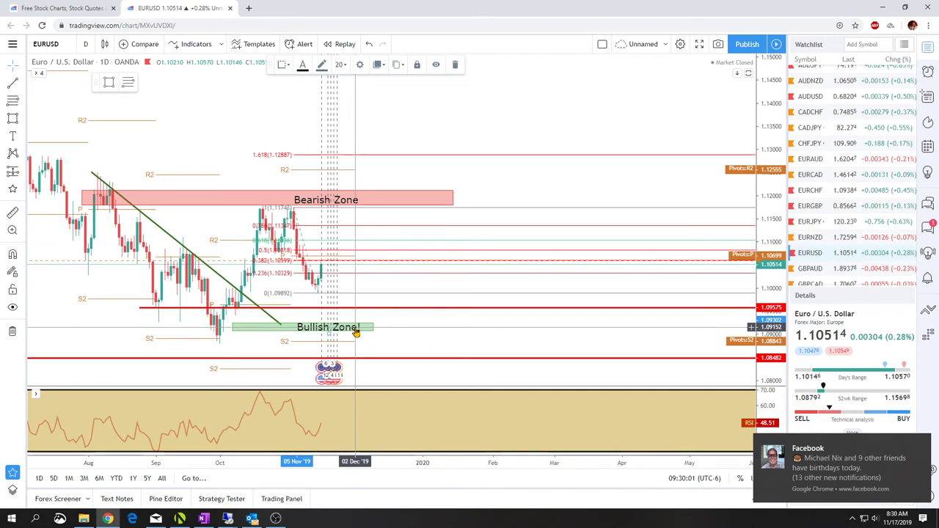
left_click(811, 268)
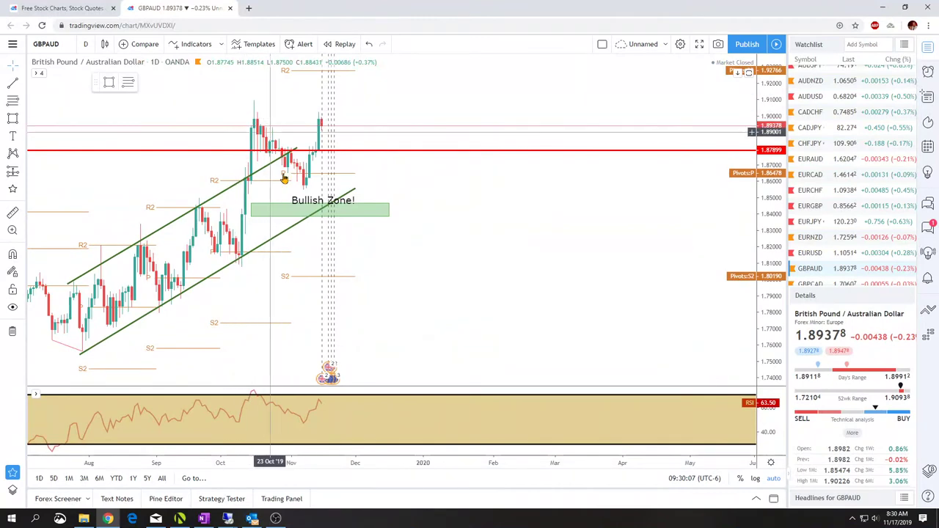
Step: Move the GBPAUD Bullish Zone! label onto the green zone box
scroll(282, 183, "down", 2)
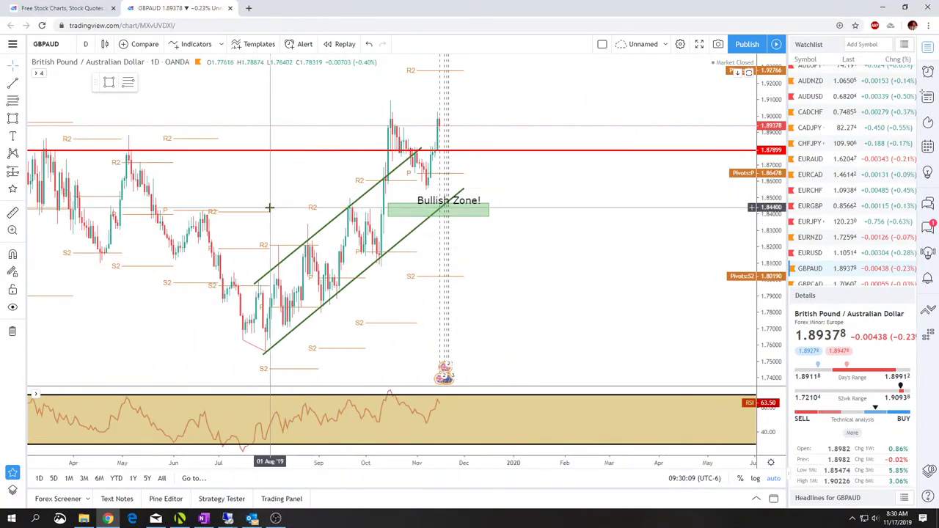
scroll(269, 208, "up", 1)
scroll(238, 228, "up", 2)
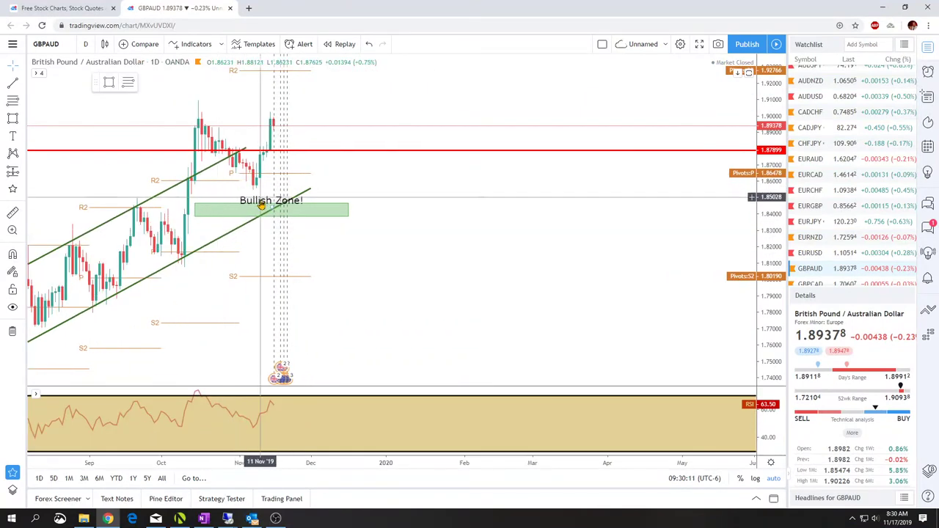
mouse_move(262, 208)
left_mouse_down()
mouse_move(236, 212)
mouse_move(300, 216)
left_mouse_up()
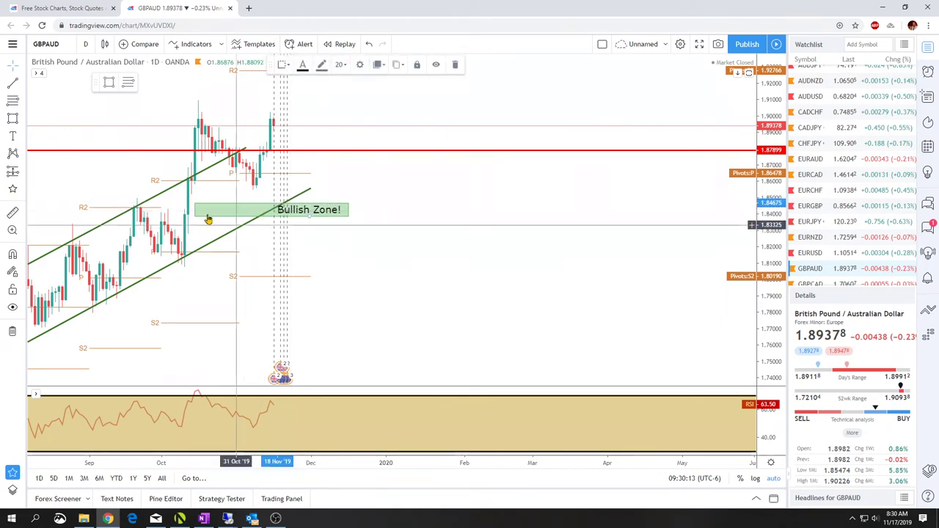
Step: Draw a red rectangle across the recent highs near 1.900 and place a pasted Bearish Zone label inside
key("alt+shift+r")
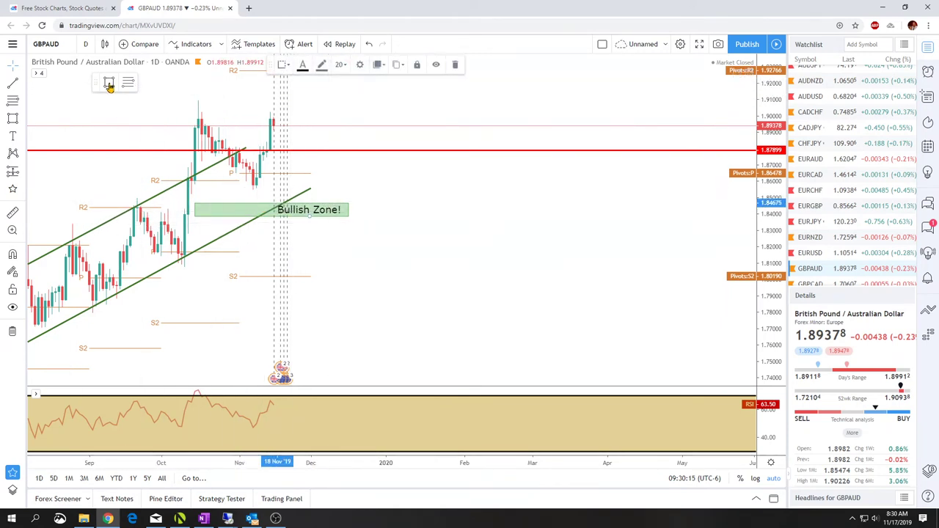
left_click_drag(187, 112, 378, 124)
right_click(386, 129)
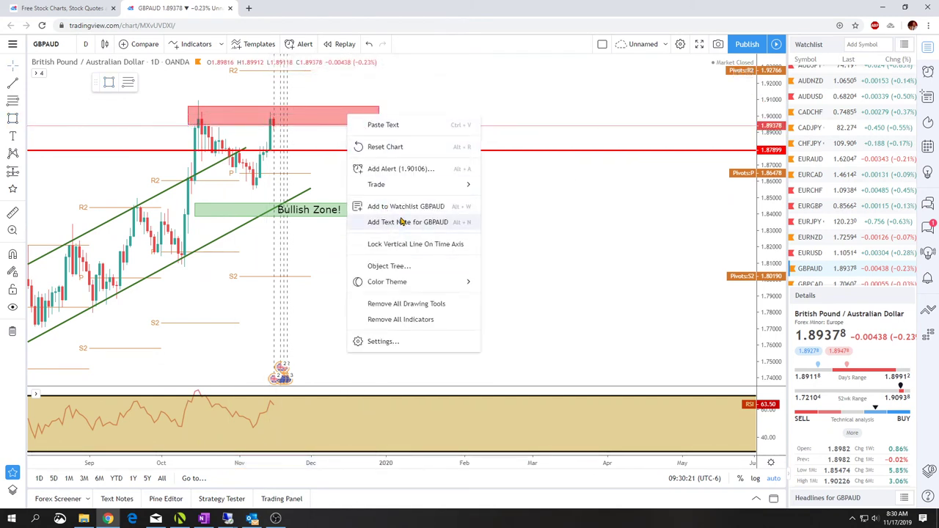
left_click(380, 125)
left_click_drag(365, 267, 319, 115)
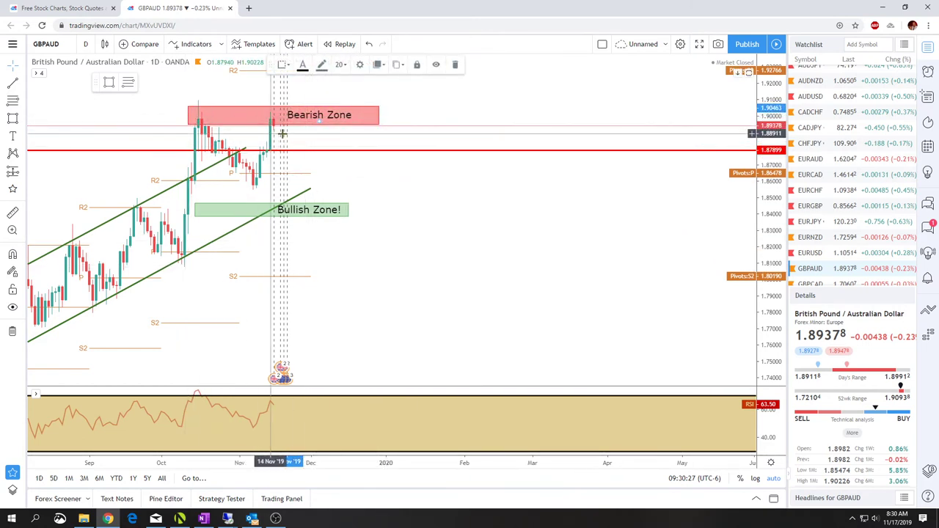
Step: View GBPAUD on 1-hour candles and scroll through the recent bars
left_click(85, 45)
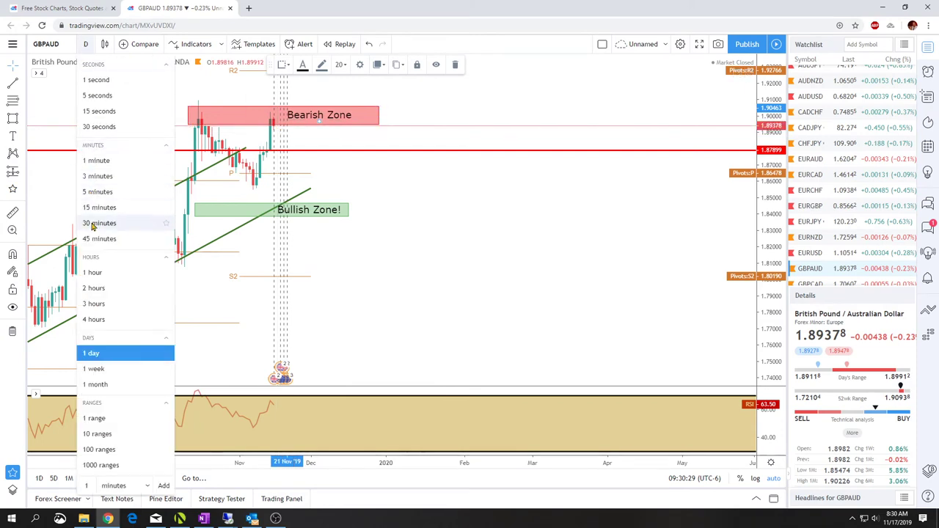
left_click(93, 273)
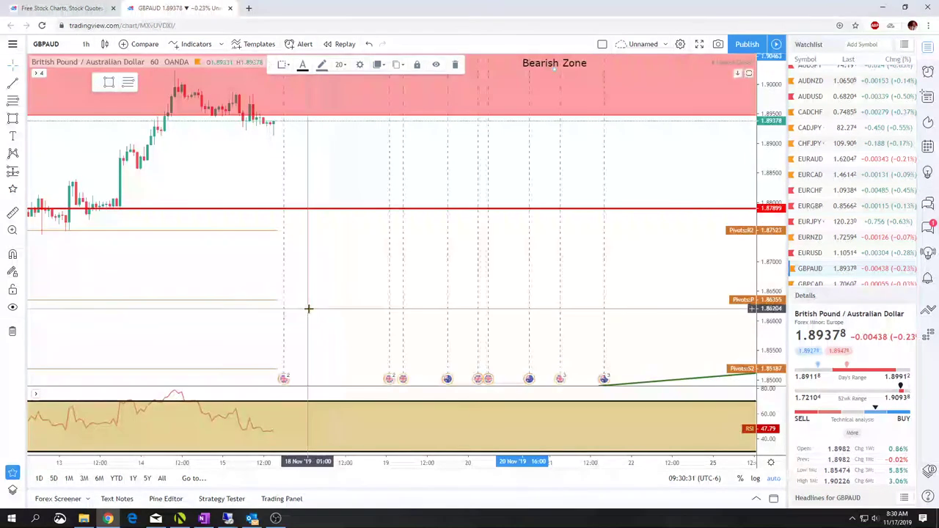
scroll(330, 322, "down", 1)
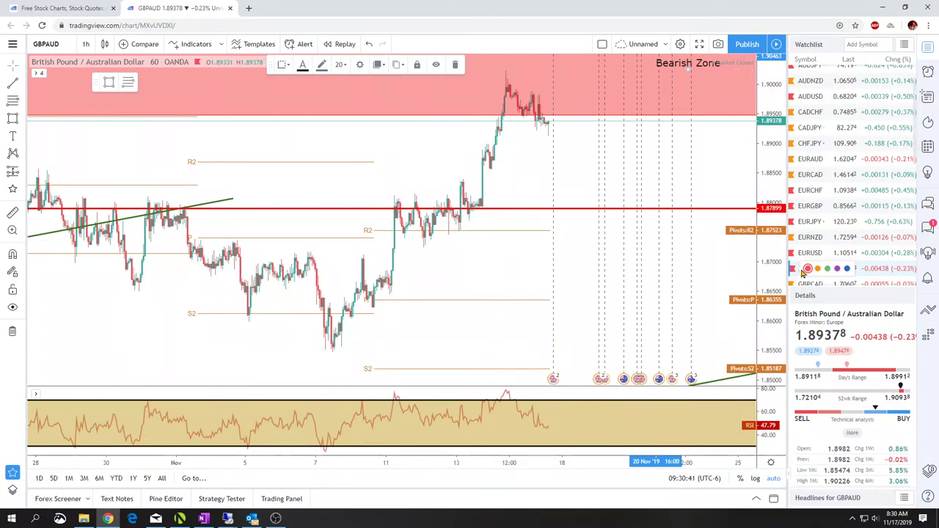
scroll(499, 235, "down", 3)
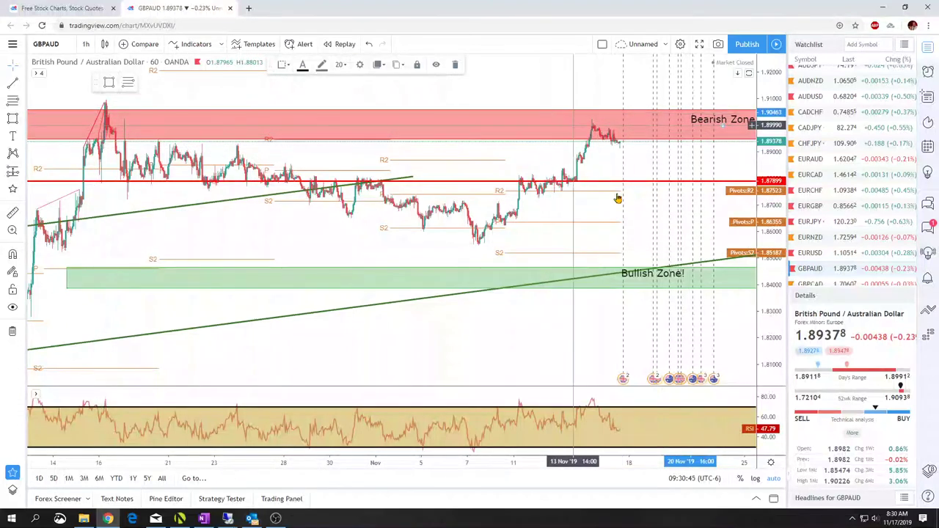
scroll(300, 220, "up", 5)
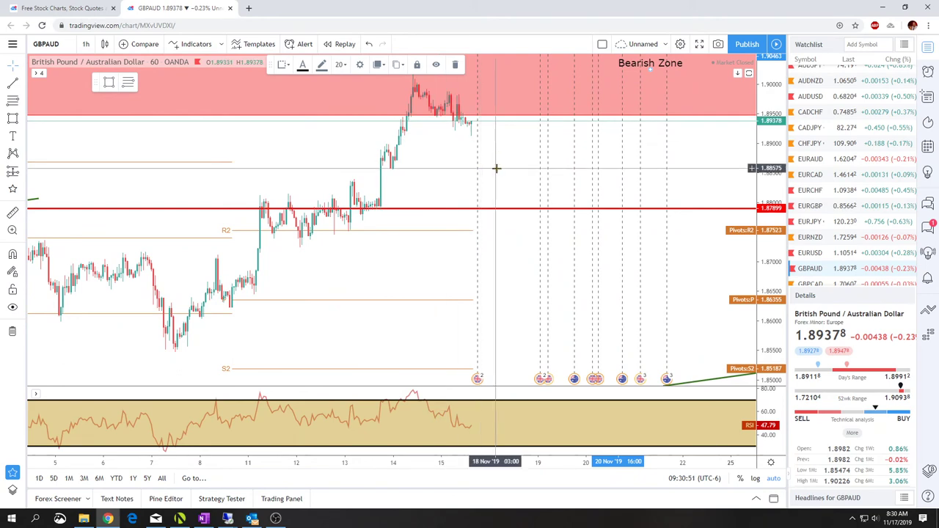
Step: Check GBPAUD on 5-minute and 1-hour candles, then return it to the 1-day interval
left_click(86, 44)
left_click(97, 191)
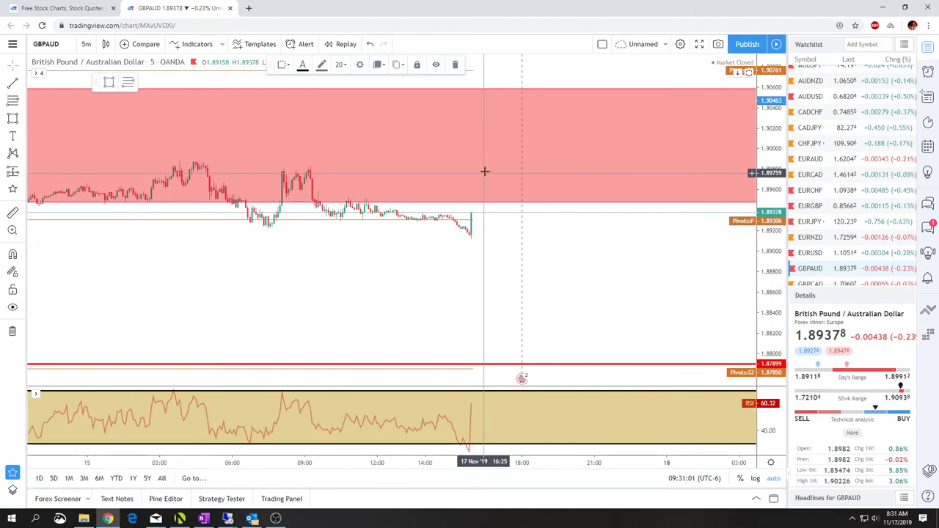
scroll(445, 313, "down", 4)
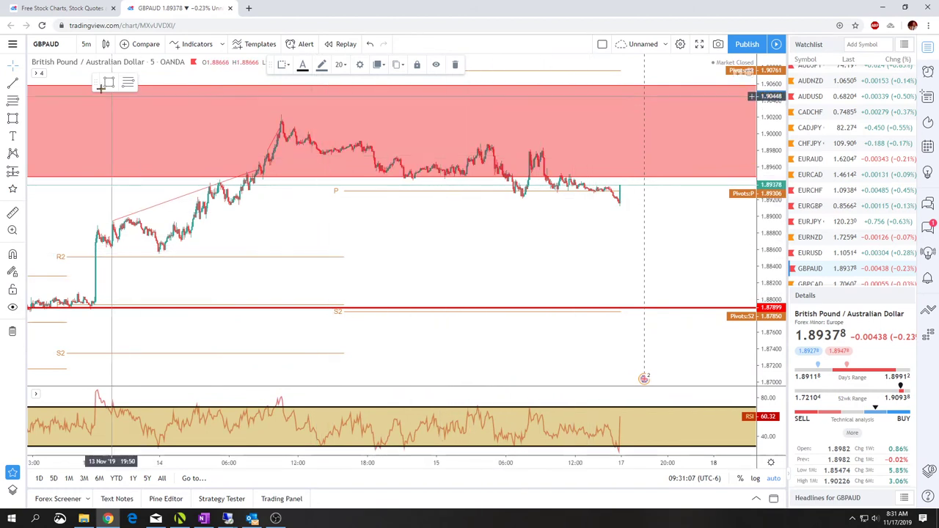
left_click(86, 44)
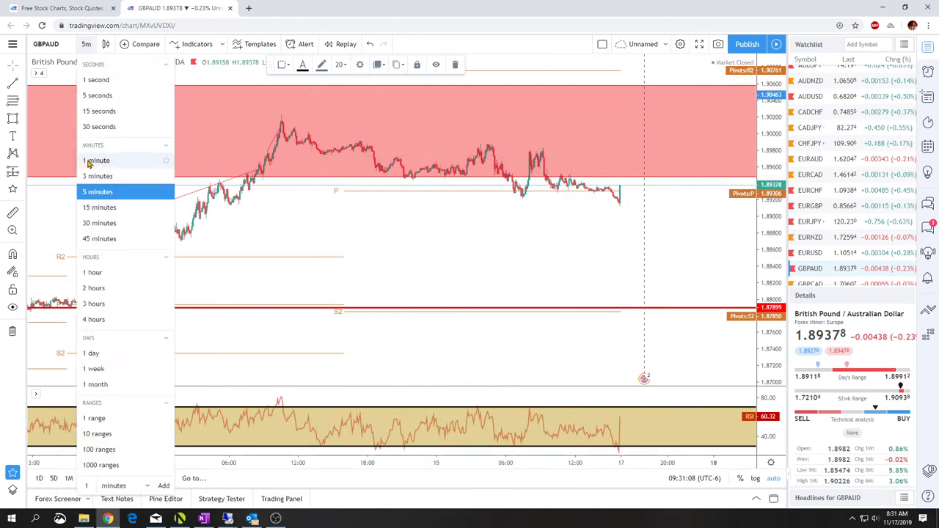
left_click(93, 272)
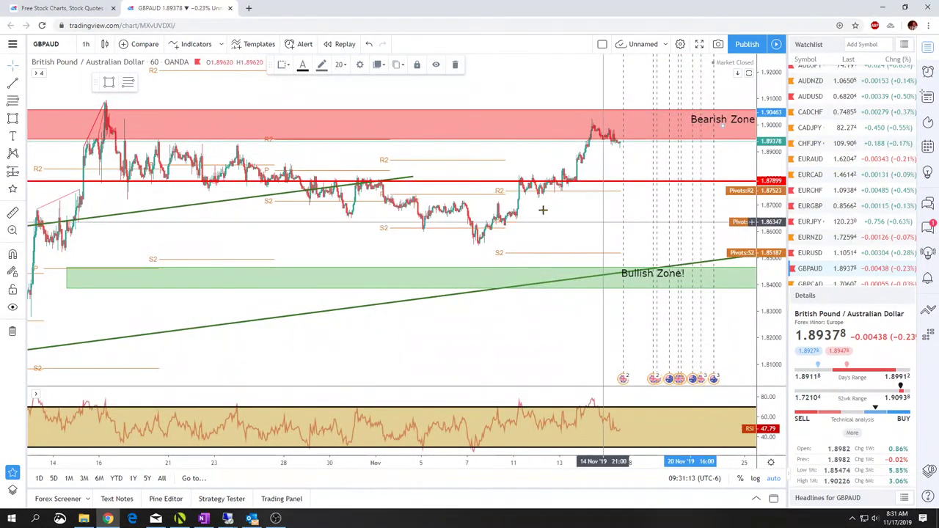
scroll(543, 210, "down", 5)
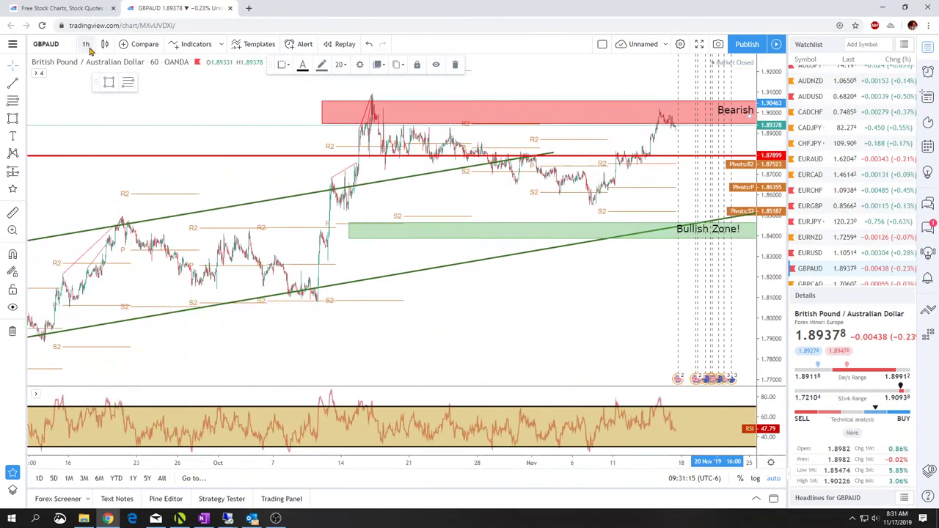
left_click(86, 44)
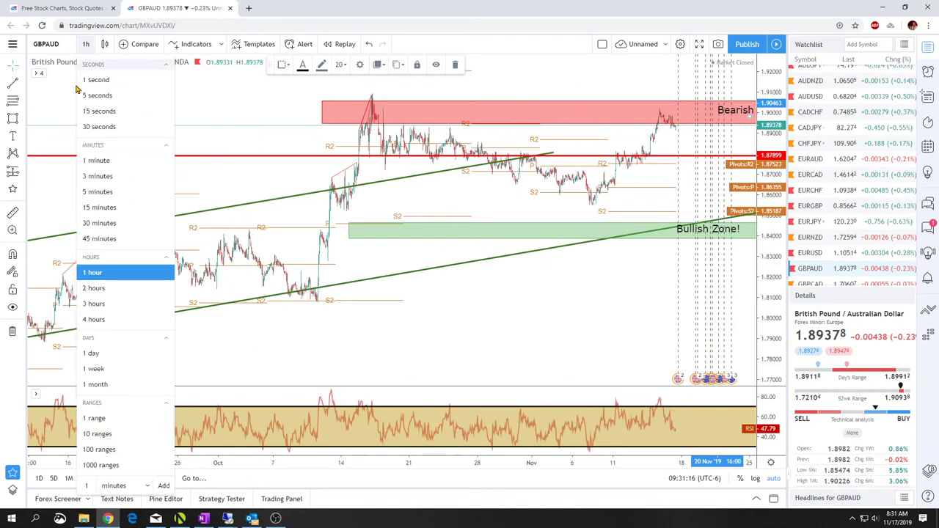
left_click(91, 354)
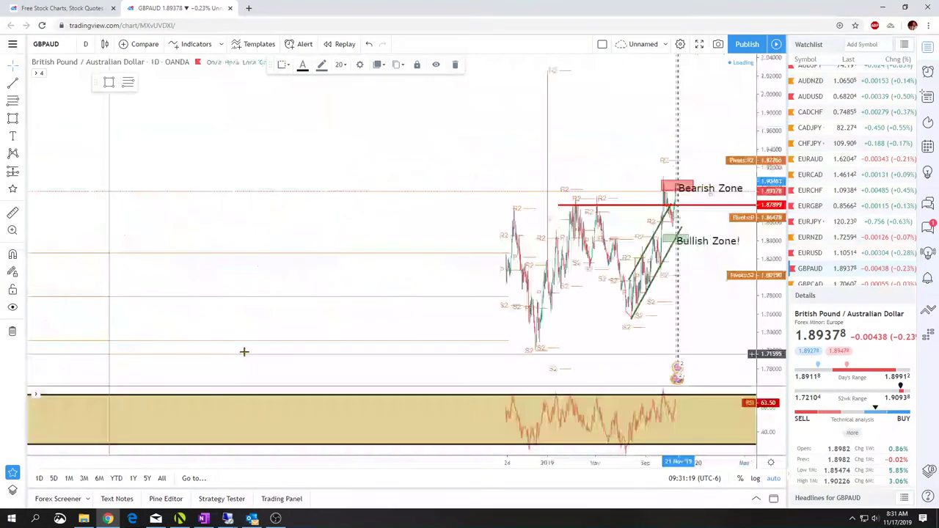
Step: Raise the GBPAUD Bullish Zone box to about 1.857, just under the latest pullback lows
scroll(266, 341, "up", 5)
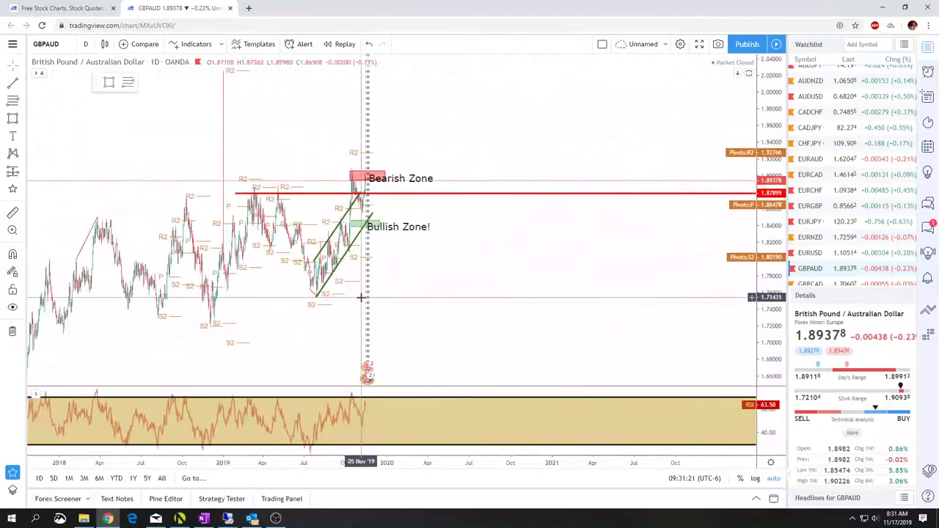
left_click_drag(210, 293, 245, 132)
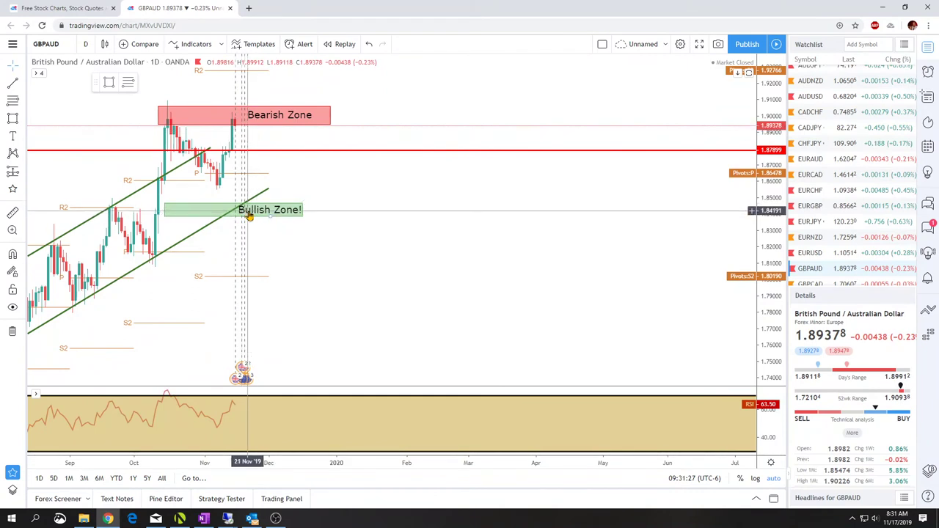
mouse_move(249, 213)
left_mouse_down()
mouse_move(248, 187)
mouse_move(263, 206)
mouse_move(276, 191)
left_mouse_up()
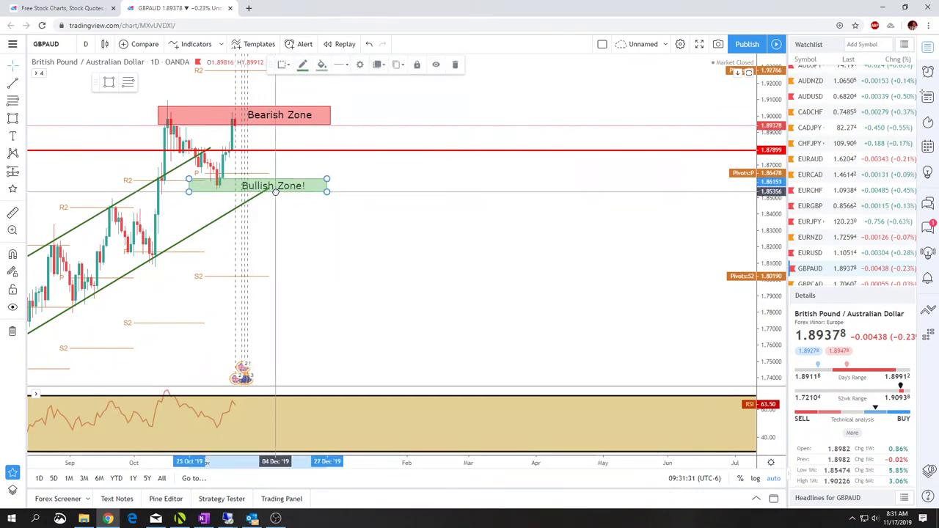
left_click(301, 223)
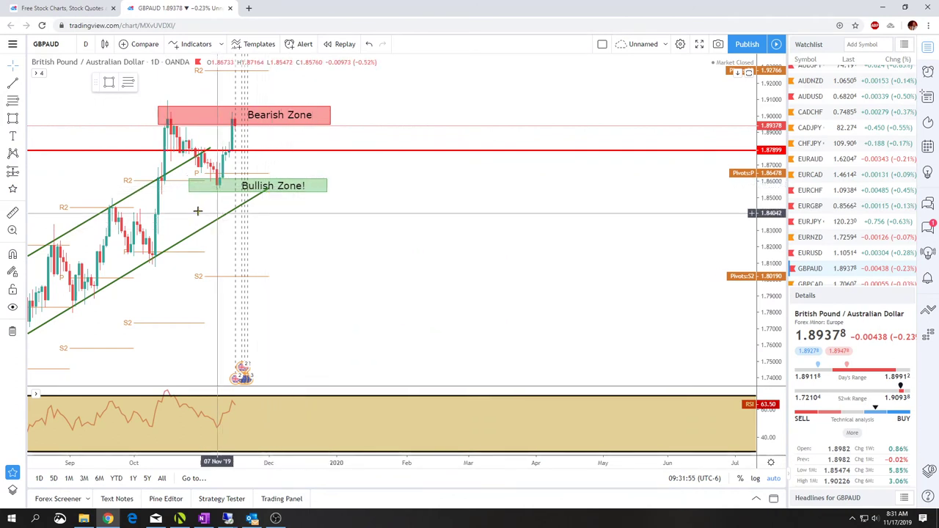
scroll(357, 205, "down", 2)
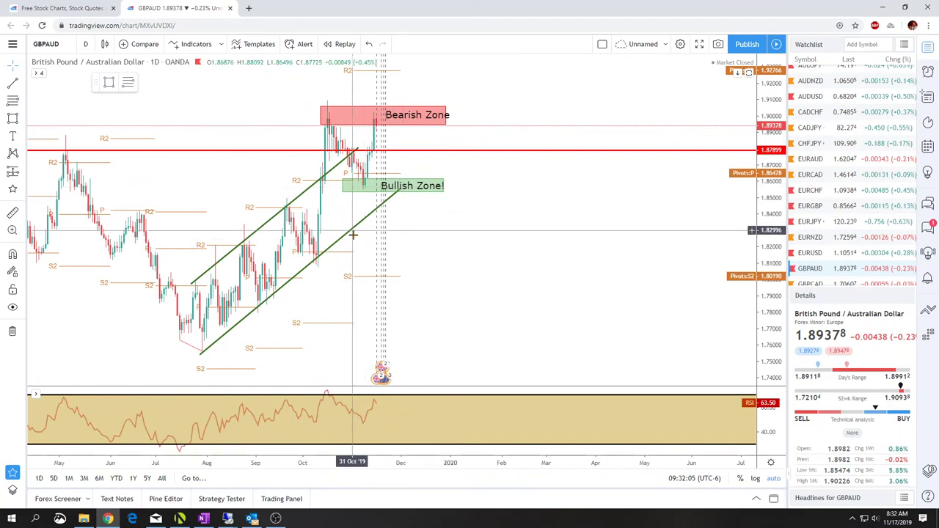
scroll(806, 273, "down", 1)
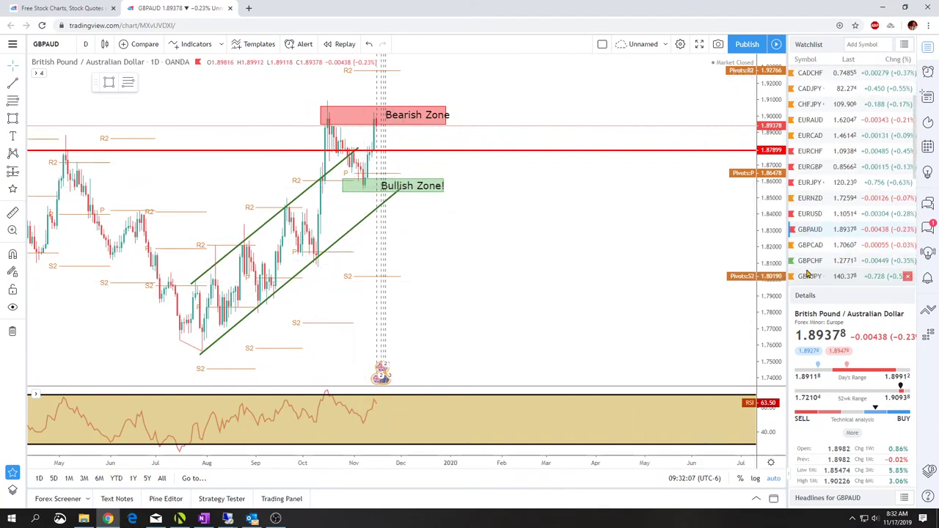
scroll(820, 262, "down", 1)
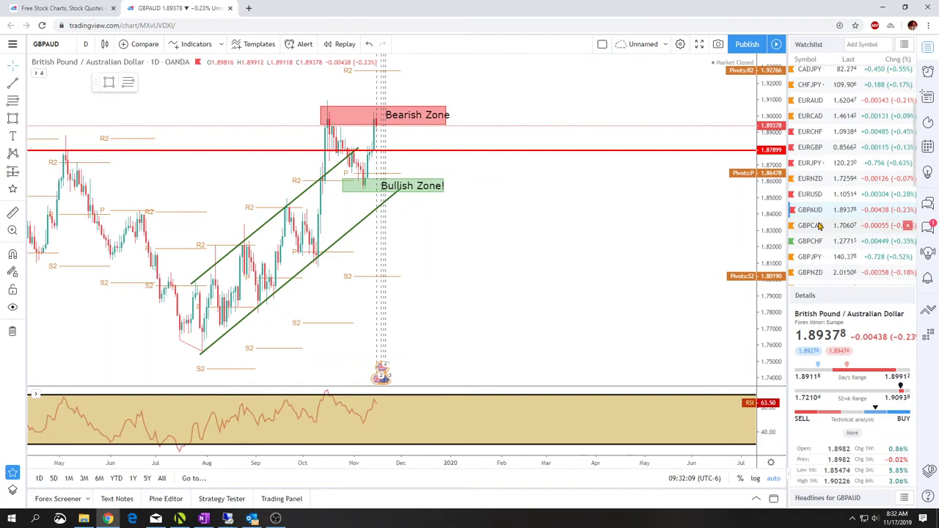
Step: On GBPCAD, shift the Bearish zone label and box right, then switch to the GBPCHF chart
left_click(819, 225)
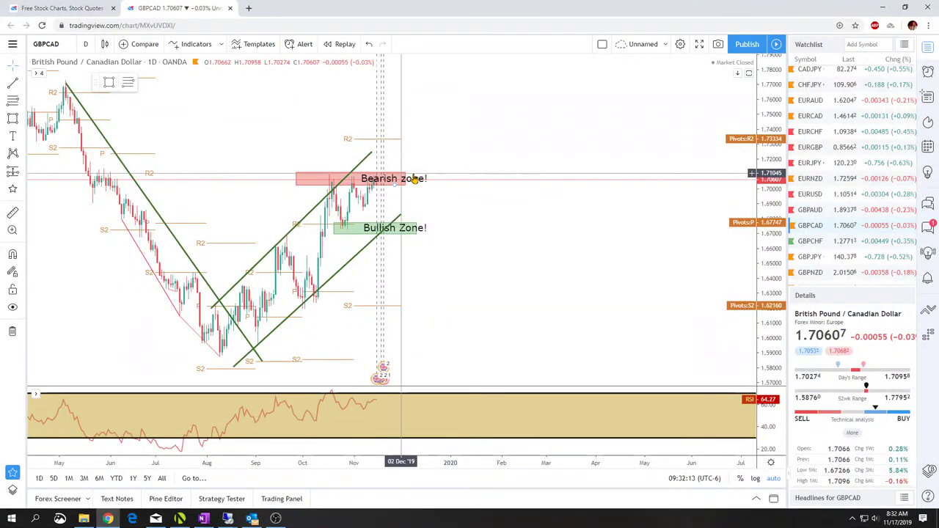
left_click_drag(400, 178, 434, 172)
left_click(401, 176)
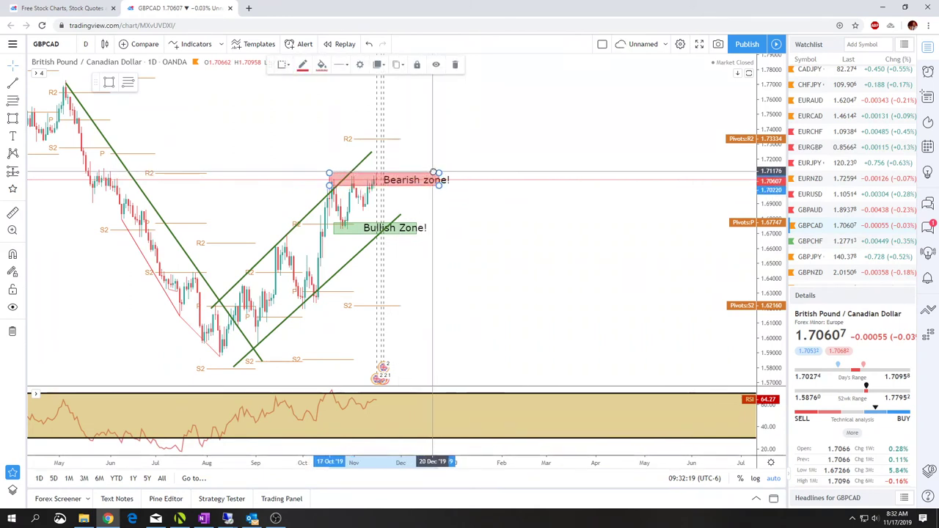
left_click(464, 256)
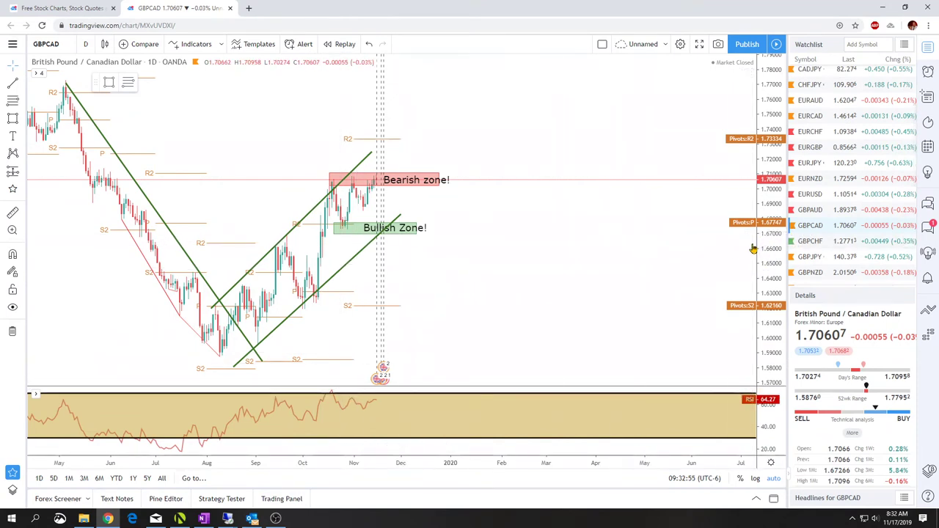
left_click(807, 242)
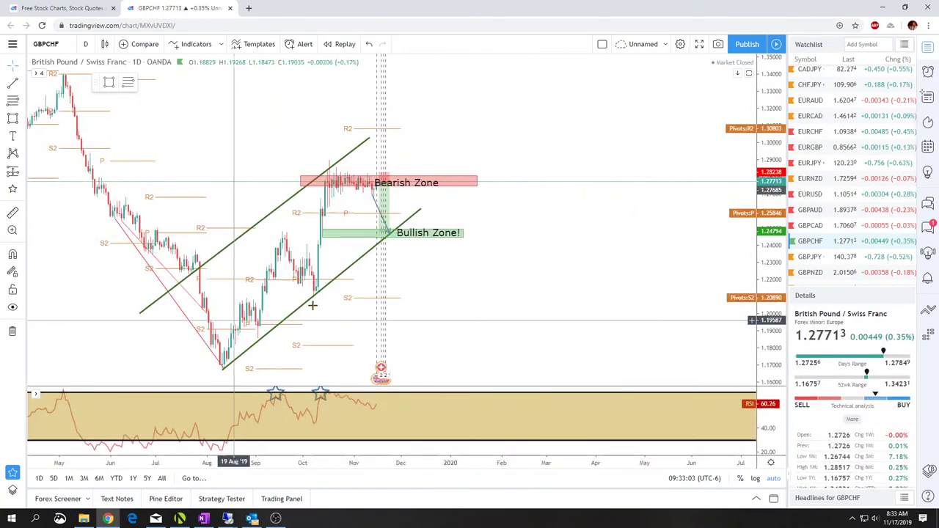
Step: Inspect the GBPCHF short position's stop and target stats, then switch to the GBPJPY chart
scroll(323, 315, "up", 2)
scroll(354, 303, "left", 3)
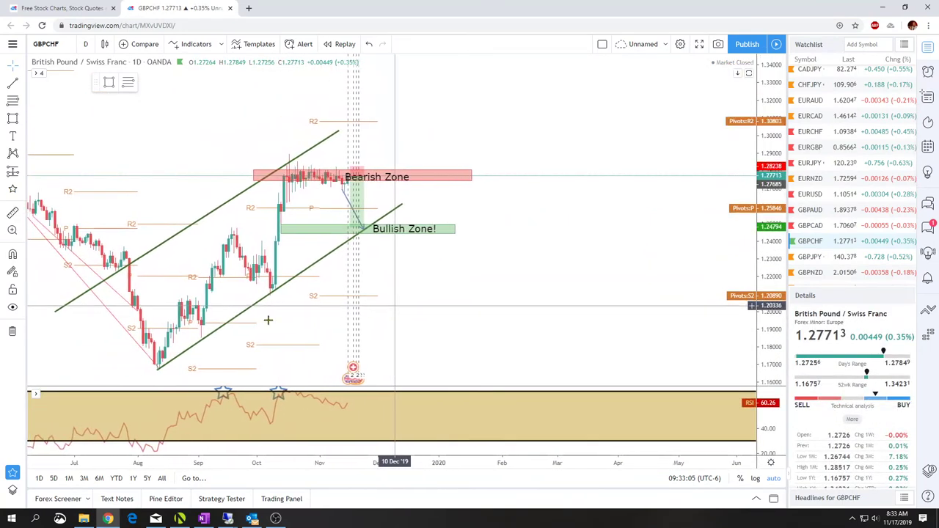
left_click(358, 208)
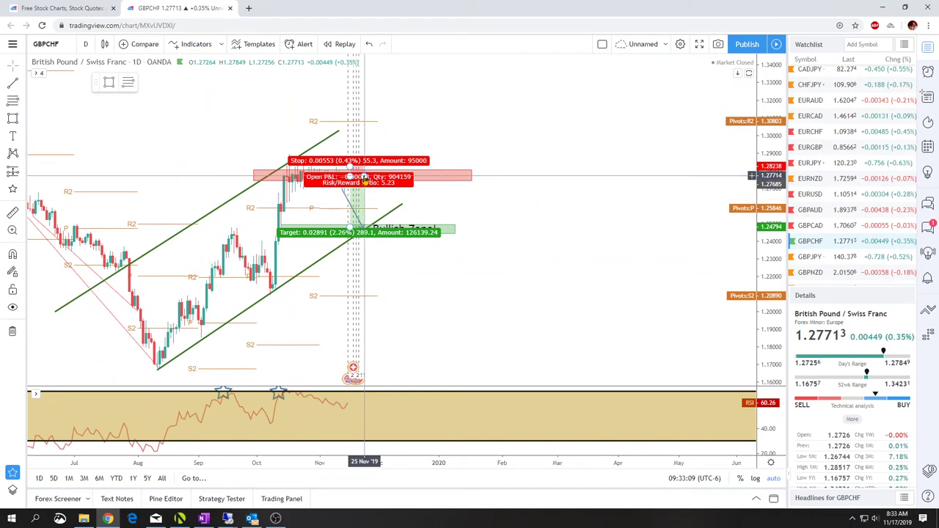
left_click(485, 214)
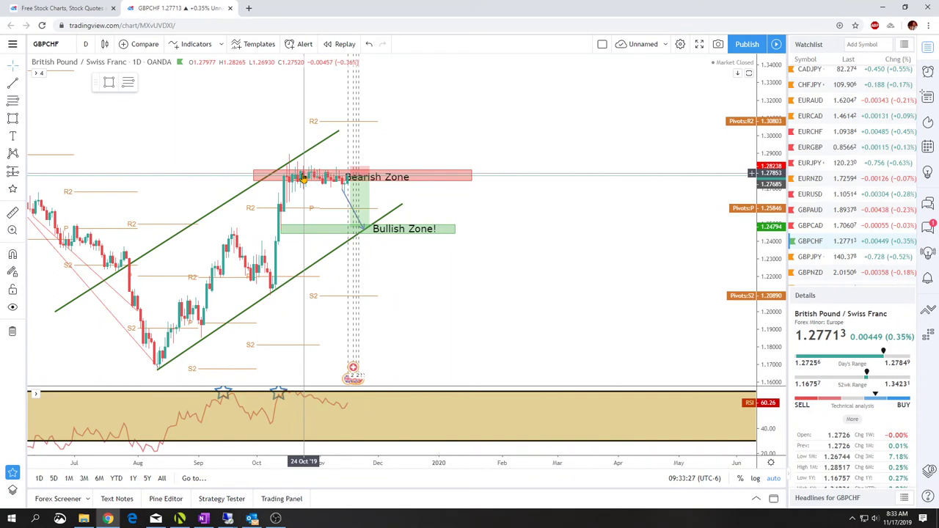
left_click(334, 177)
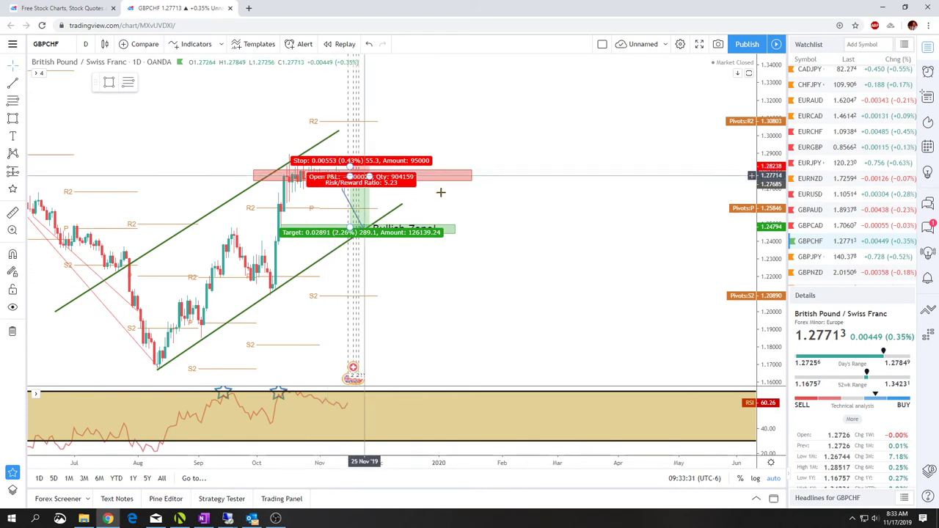
left_click(416, 178)
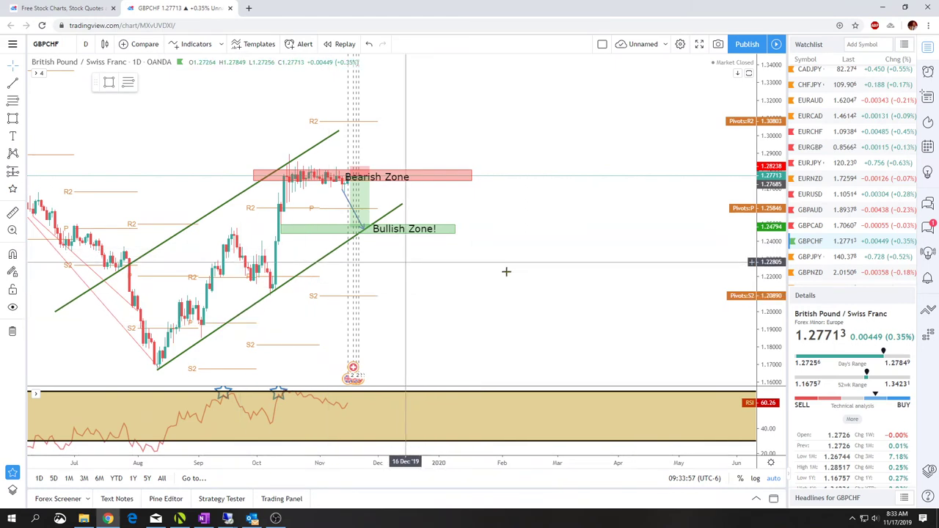
left_click(807, 256)
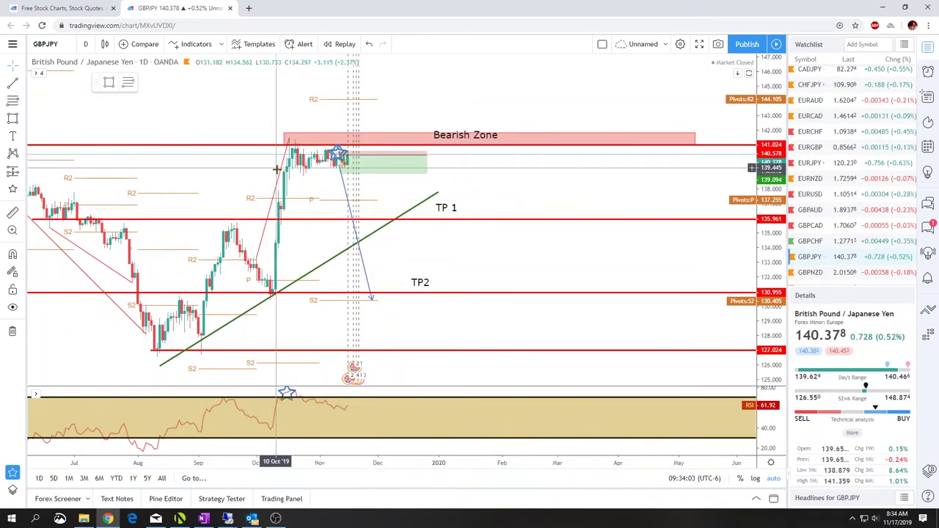
Step: Extend the GBPJPY position's target down to the TP2 level
left_click(340, 174)
left_click_drag(339, 174, 345, 289)
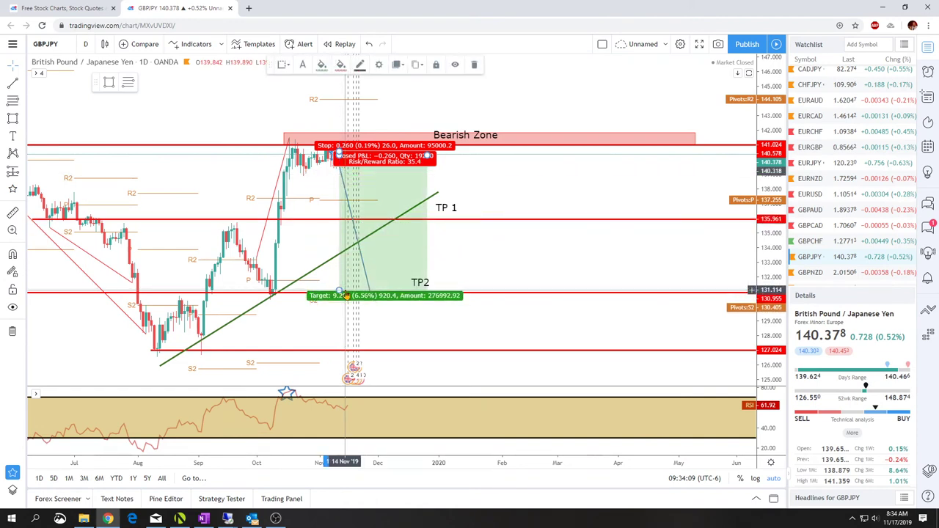
scroll(509, 218, "up", 2)
scroll(398, 264, "down", 3)
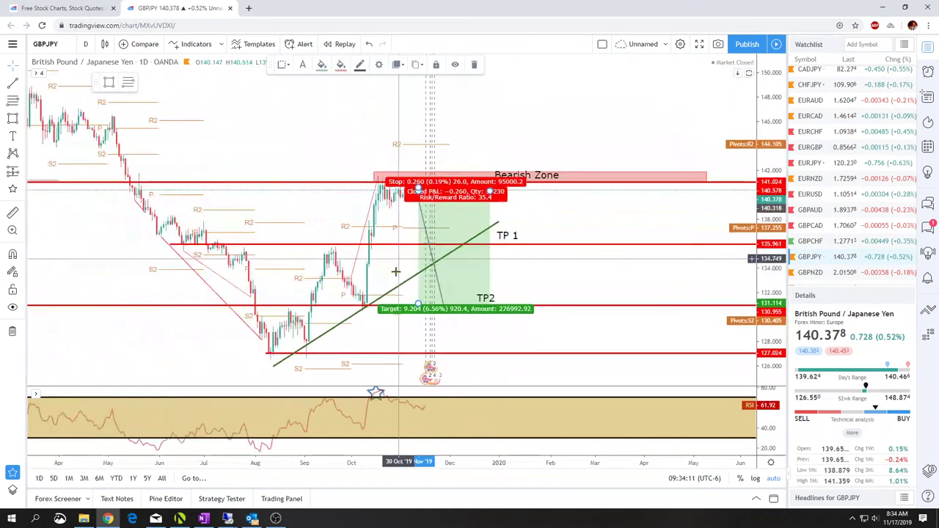
left_click(307, 240)
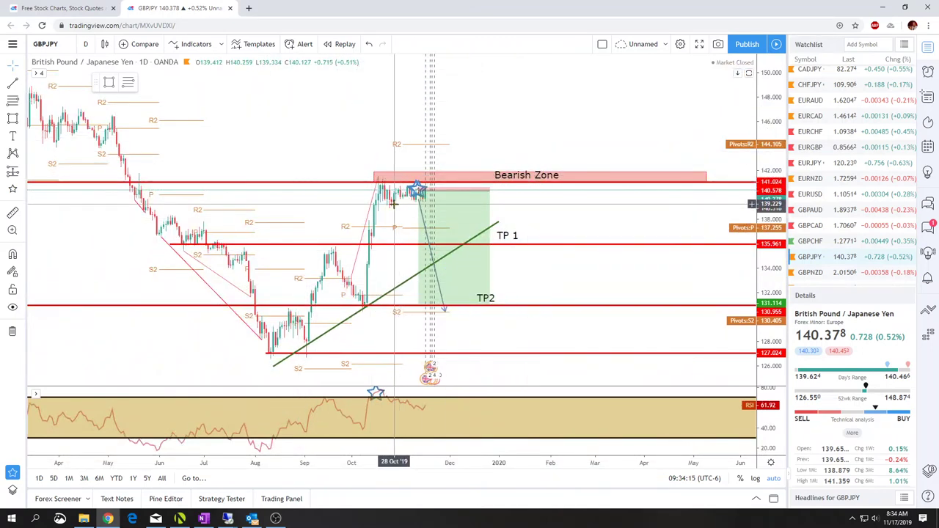
Step: View GBPJPY on 15-minute, then 1-hour candles, panning to the latest bars
left_click(85, 44)
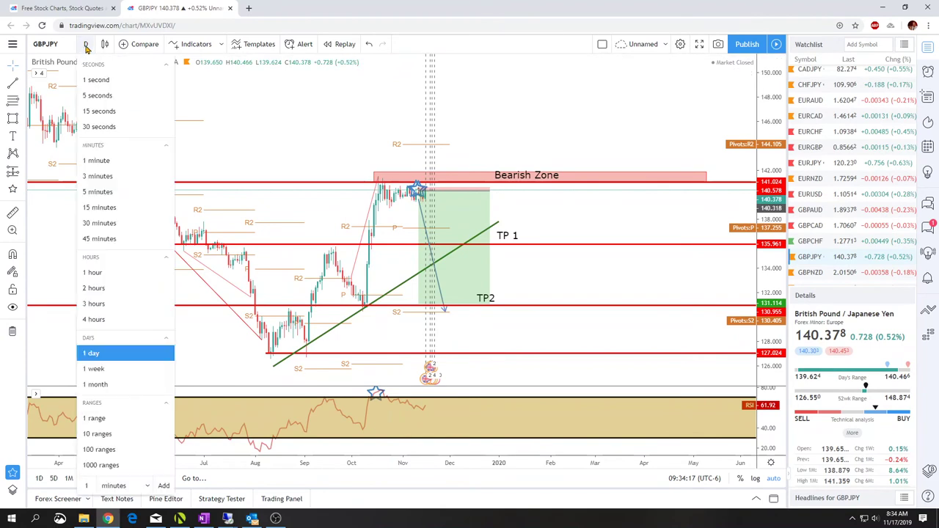
left_click(99, 208)
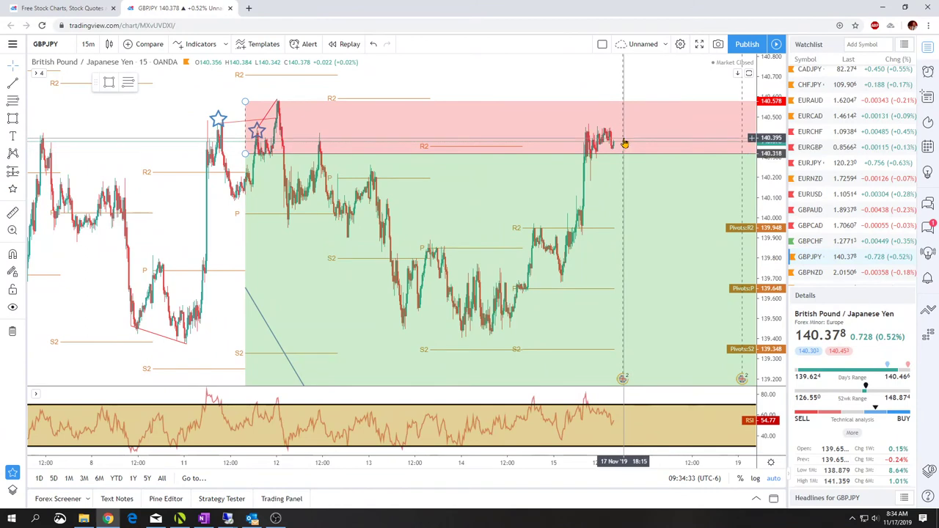
scroll(619, 348, "down", 4)
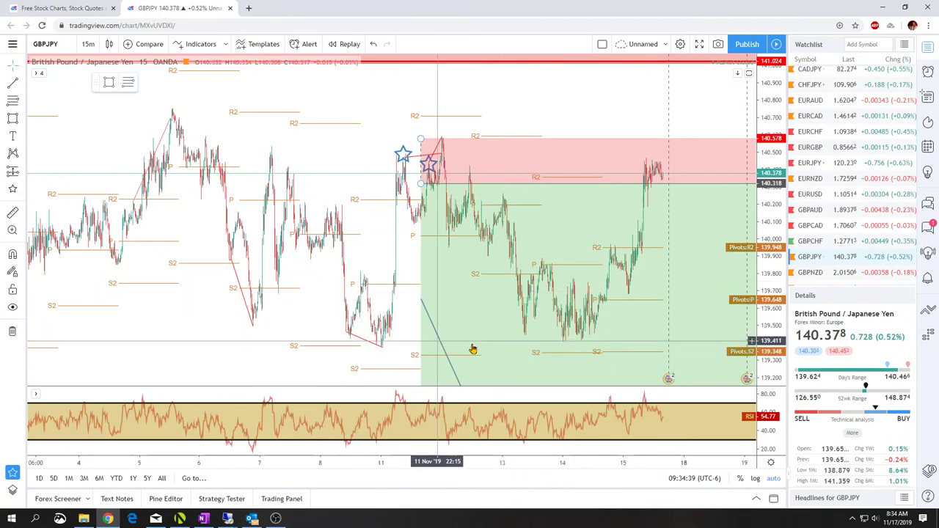
left_click(89, 45)
left_click(91, 273)
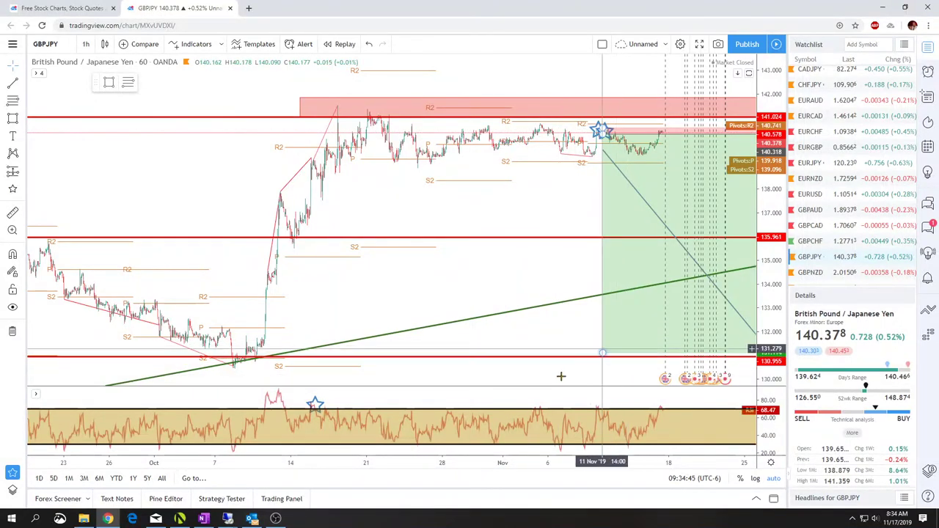
left_click_drag(438, 276, 286, 283)
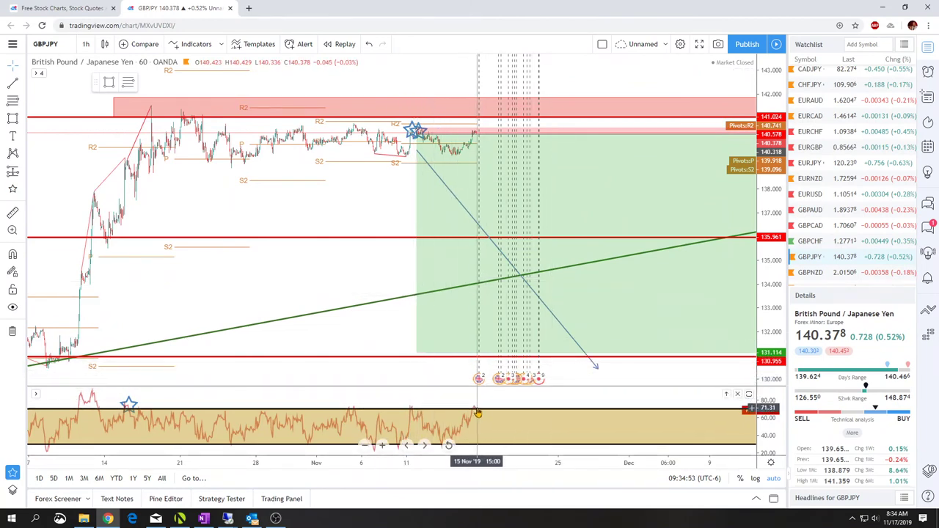
Step: Move the position's entry slightly later and lower its target to about 130.93 for 36.35 risk/reward
left_click(468, 138)
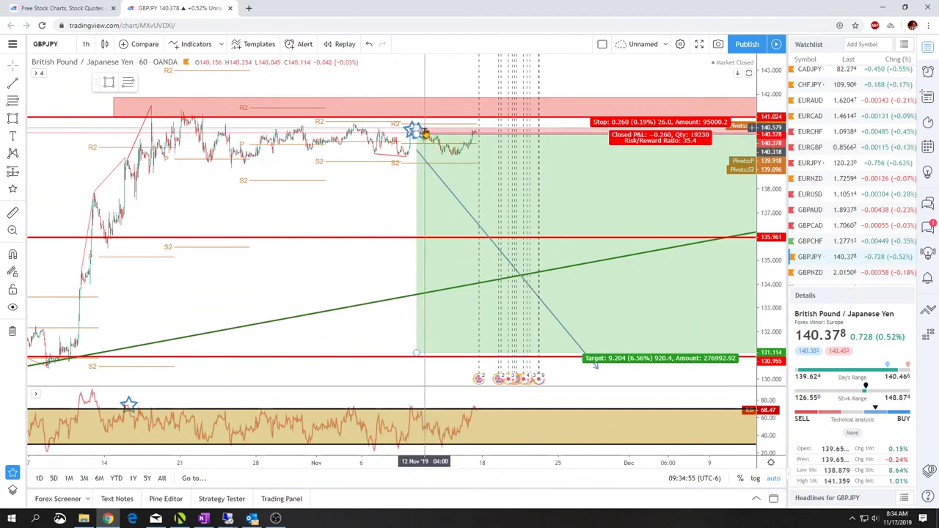
left_click_drag(425, 135, 475, 130)
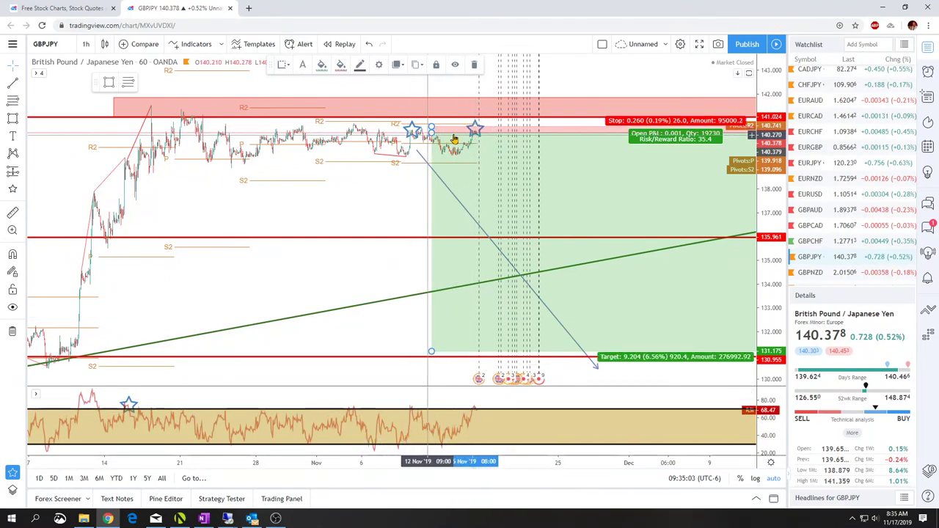
scroll(404, 256, "down", 3)
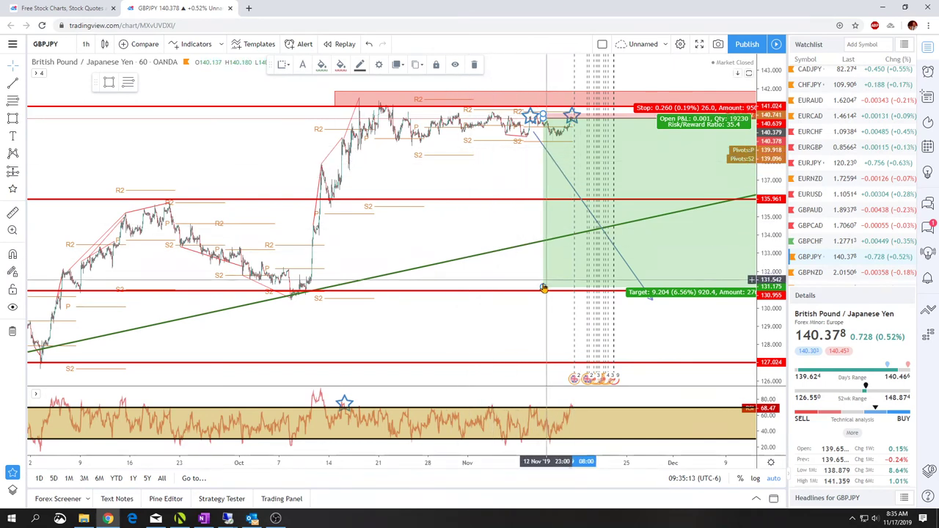
left_click_drag(543, 287, 545, 291)
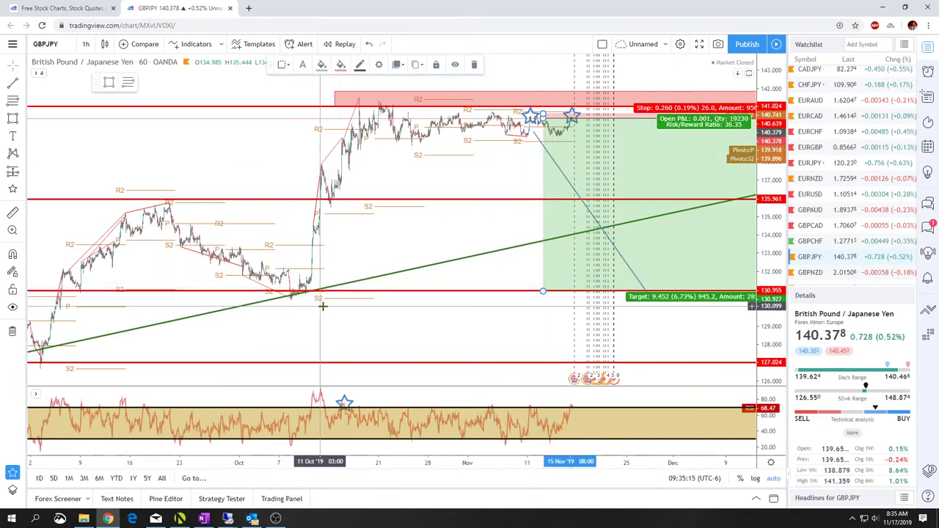
left_click(85, 45)
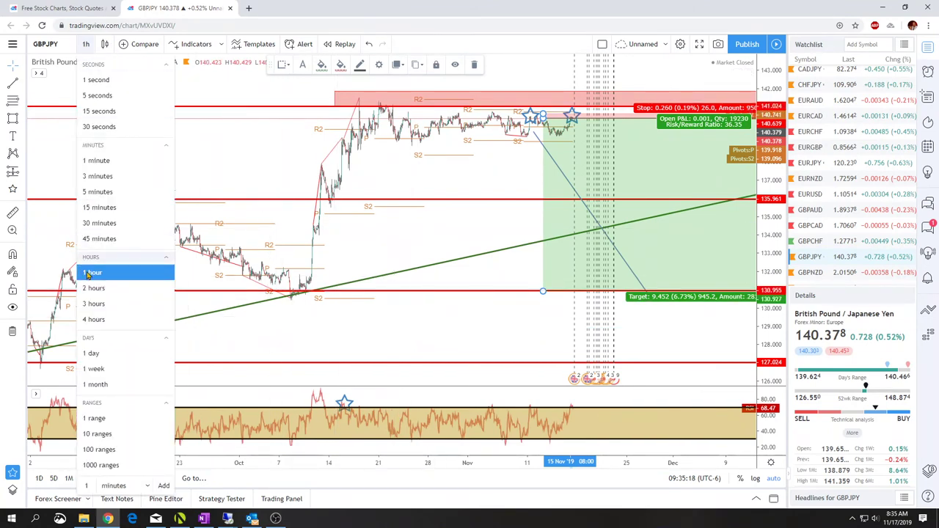
Step: Show GBPJPY on the daily interval, zoomed in, with the long position deselected
left_click(91, 354)
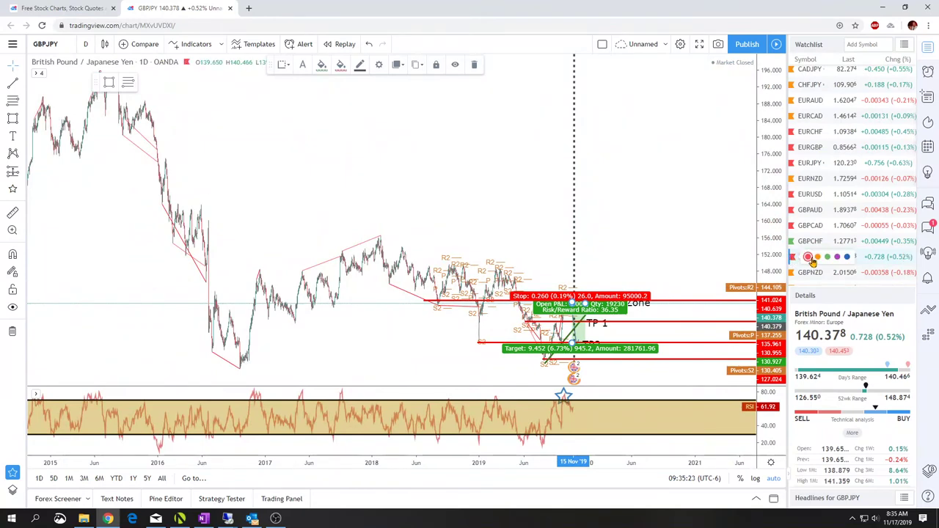
scroll(347, 338, "up", 3)
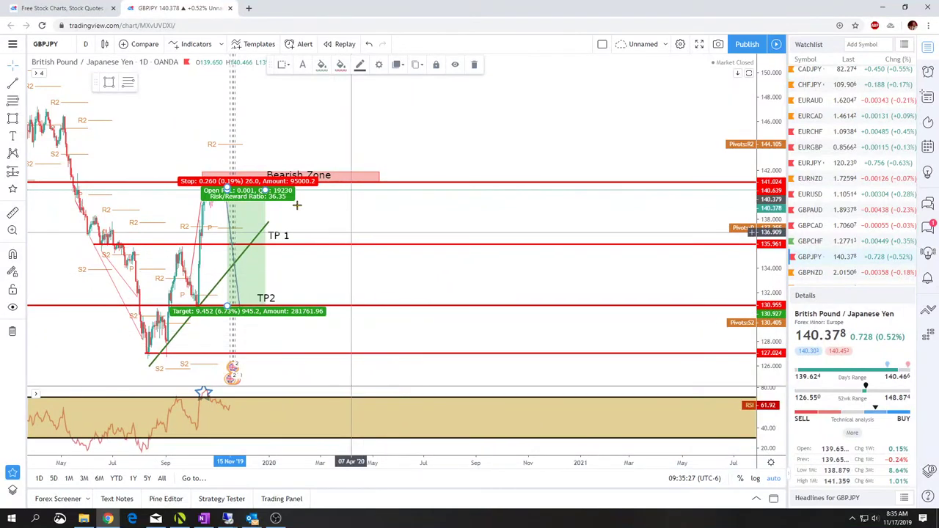
left_click(357, 235)
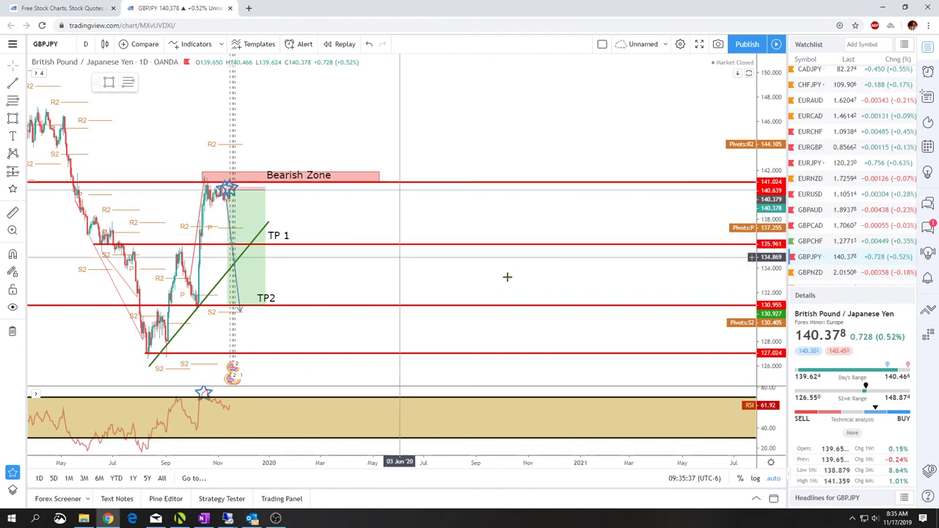
Step: On GBPNZD, shift the Bullish Zone label slightly right, then load GBPUSD
scroll(839, 222, "down", 1)
scroll(838, 222, "down", 1)
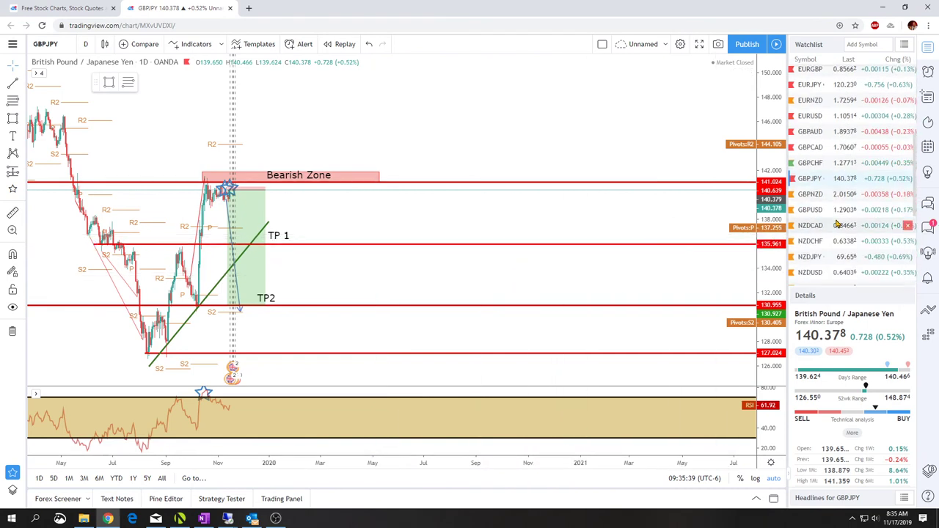
left_click(817, 197)
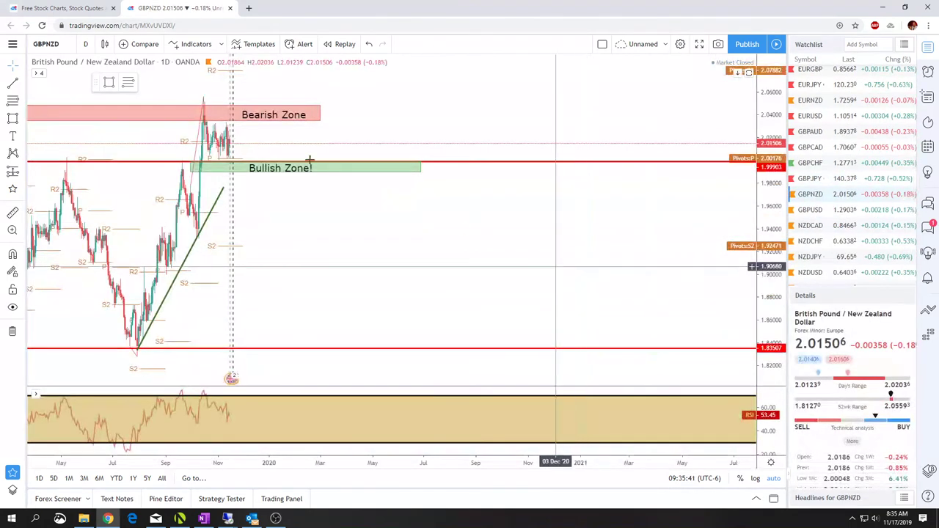
left_click(302, 173)
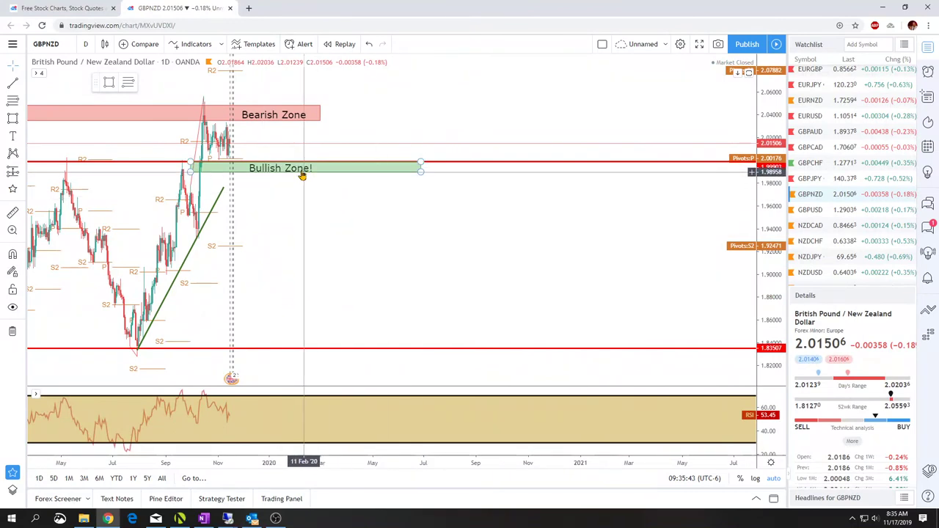
left_click_drag(302, 176, 315, 175)
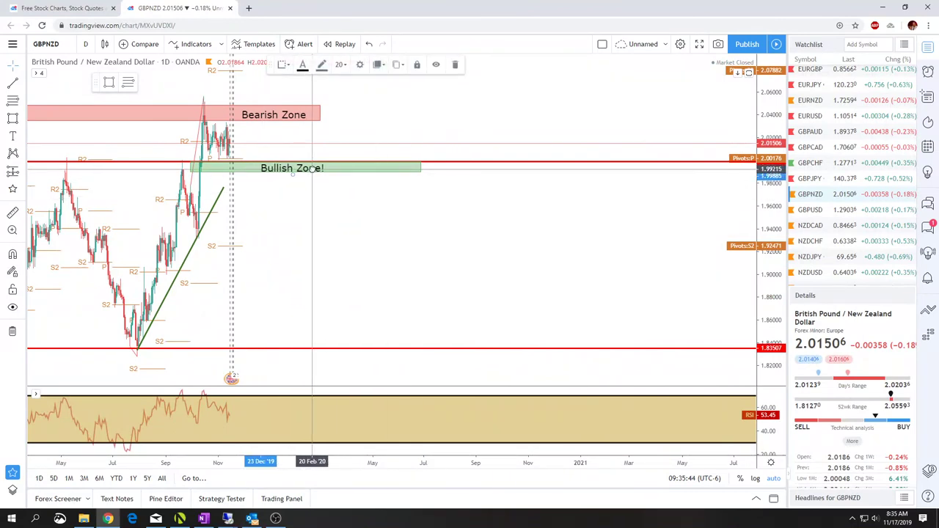
left_click(811, 211)
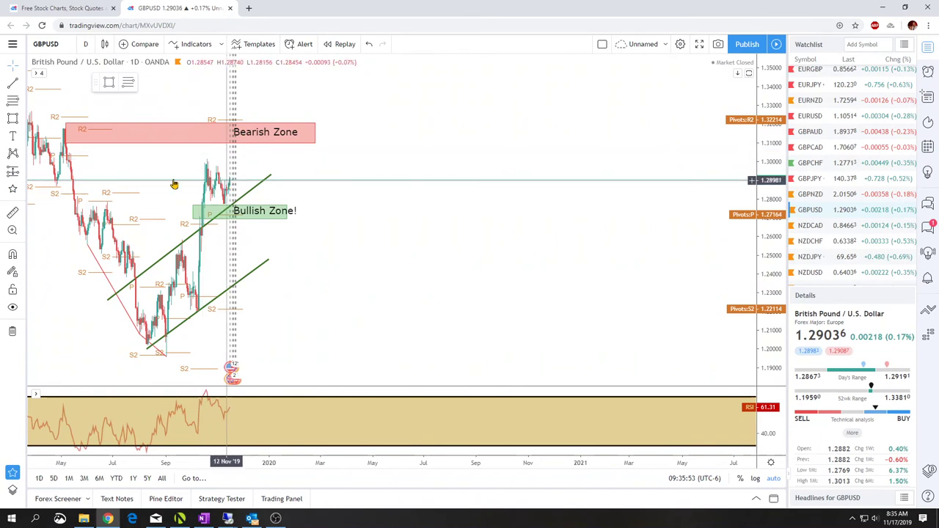
Step: Draw a short down-sloping trend line from the October high to the recent candles
left_click(12, 85)
left_click(204, 161)
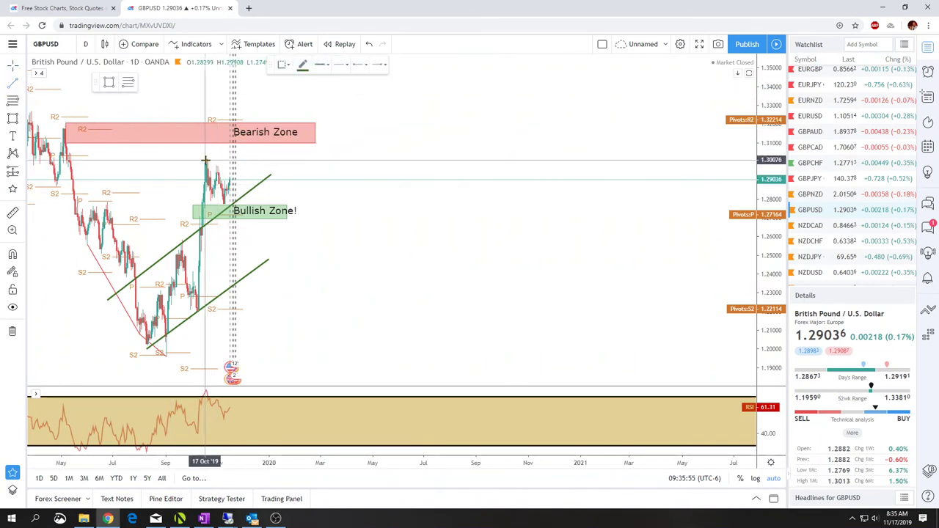
left_click(240, 188)
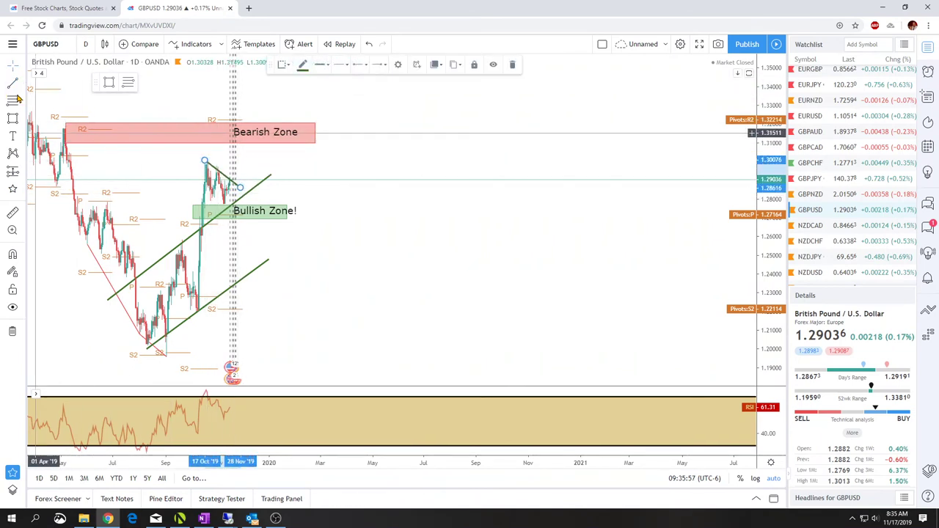
Step: Extend the channel's upper line further right and move the Bullish Zone! label left
left_click_drag(208, 194, 233, 209)
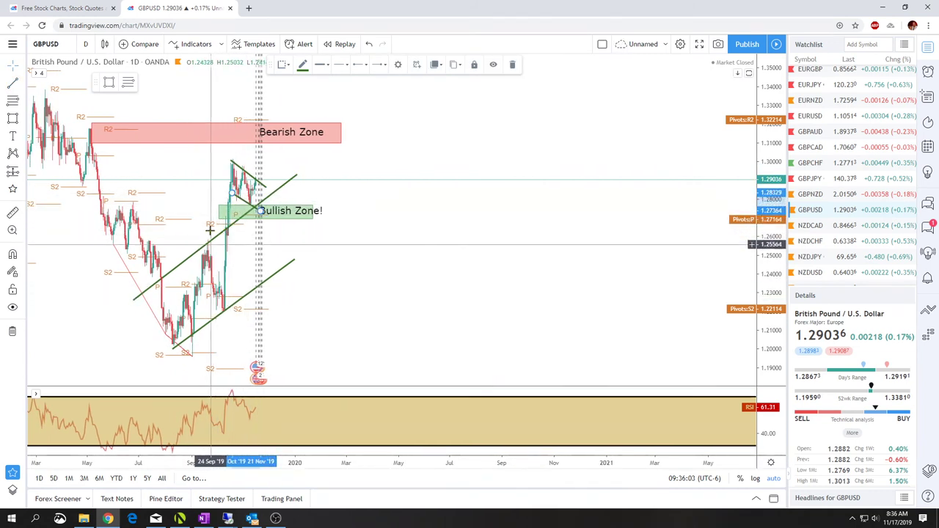
left_click_drag(288, 212, 272, 211)
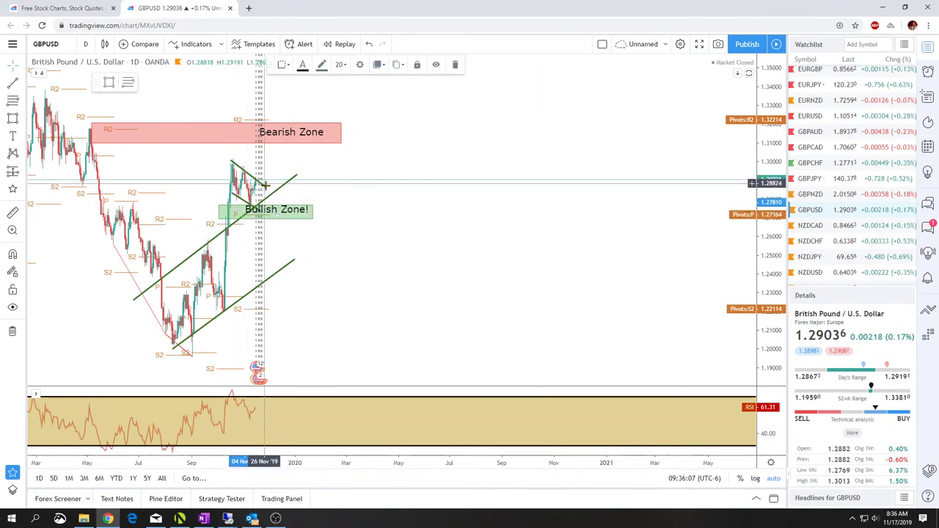
left_click(270, 185)
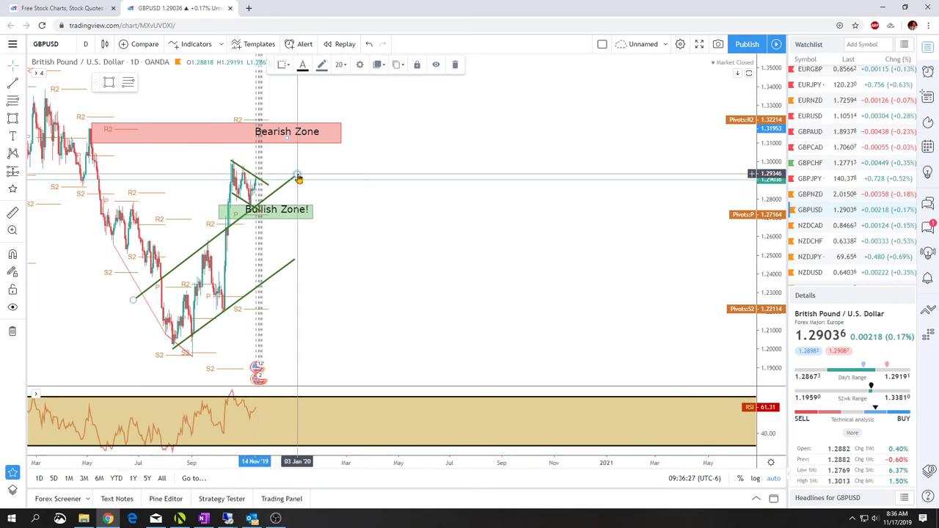
left_click_drag(298, 179, 310, 172)
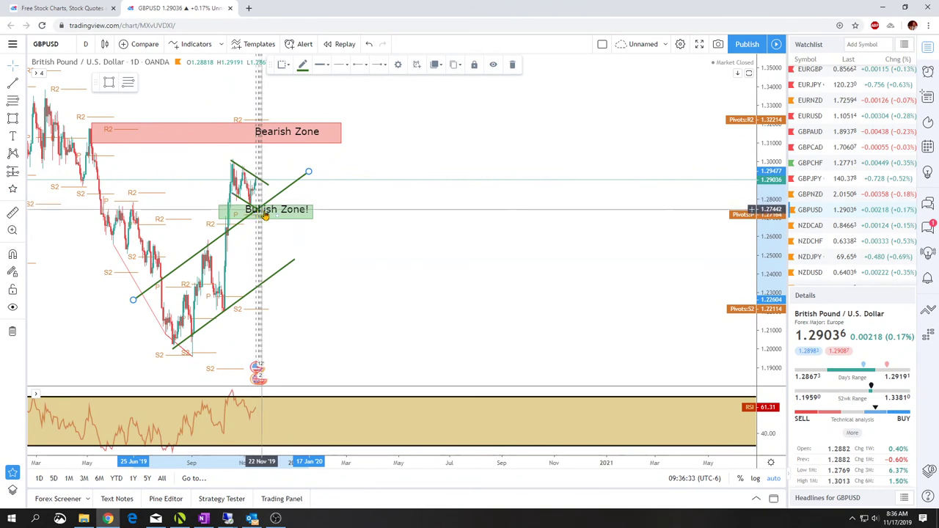
left_click_drag(268, 214, 257, 211)
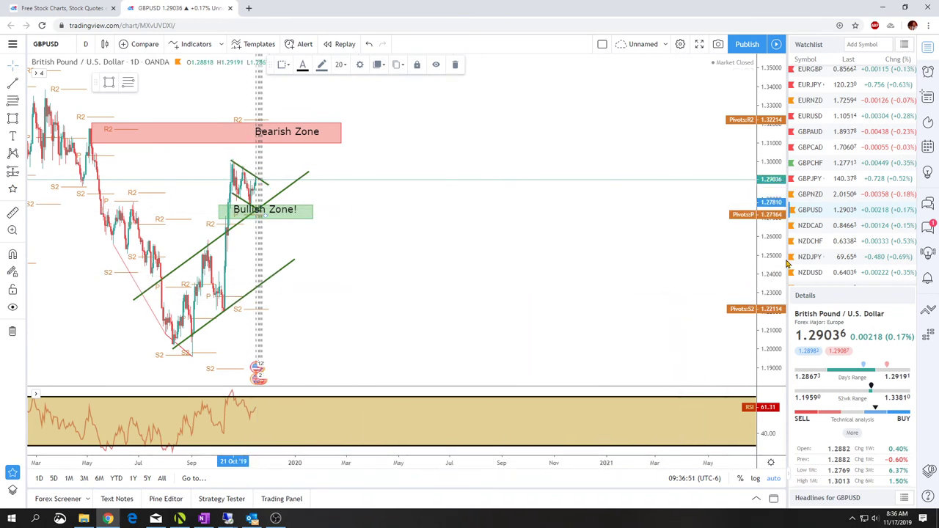
Step: On NZDCAD, pan for right-side space and reposition the Bearish Zone label inside its box
left_click(822, 230)
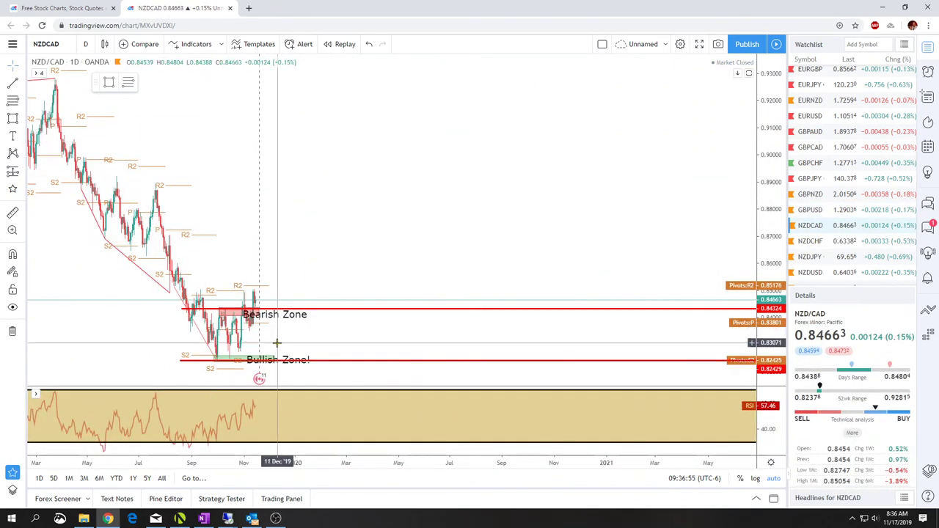
scroll(278, 335, "up", 3)
scroll(254, 271, "down", 5)
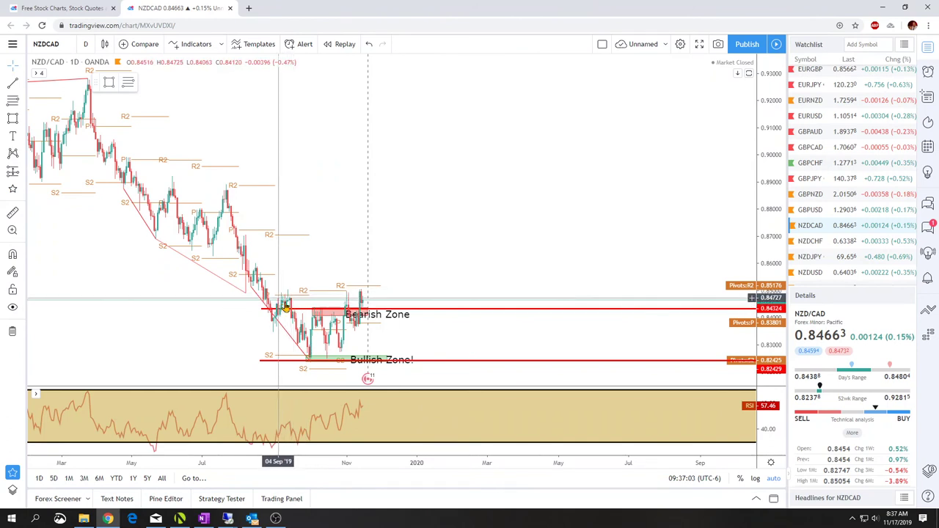
left_click_drag(292, 288, 219, 292)
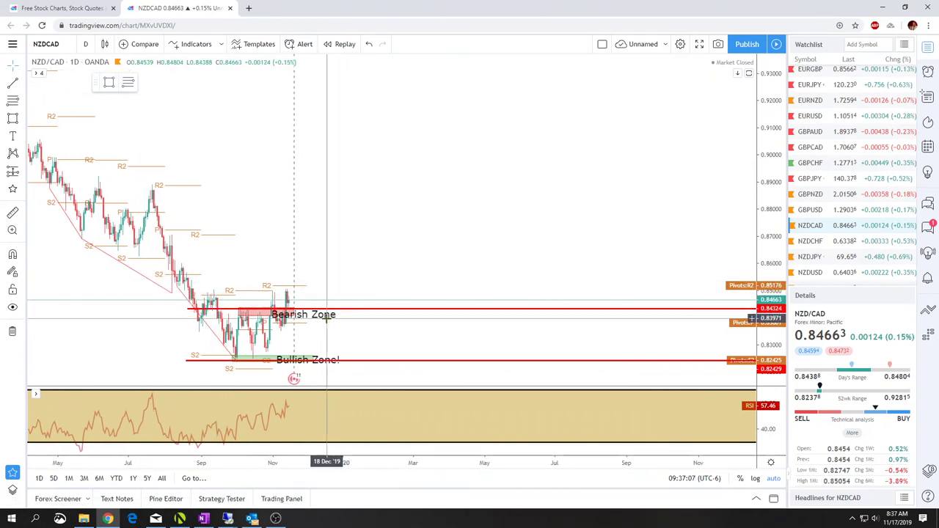
left_click_drag(328, 322, 294, 312)
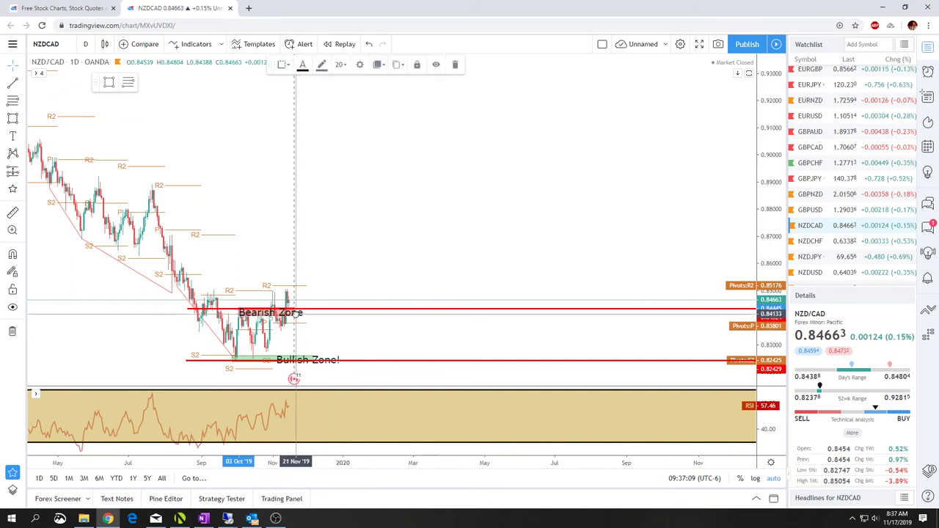
left_click_drag(352, 313, 385, 313)
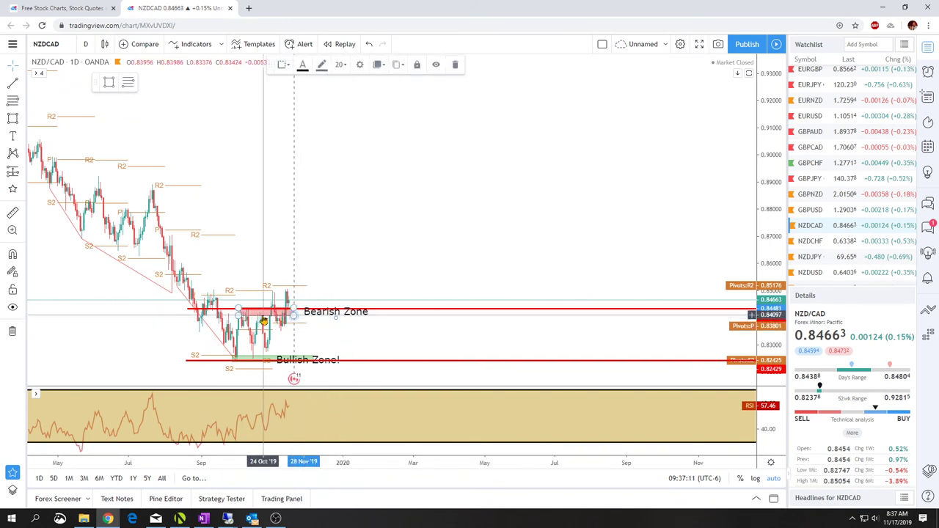
mouse_move(278, 314)
left_mouse_down()
mouse_move(322, 316)
mouse_move(281, 311)
left_mouse_up()
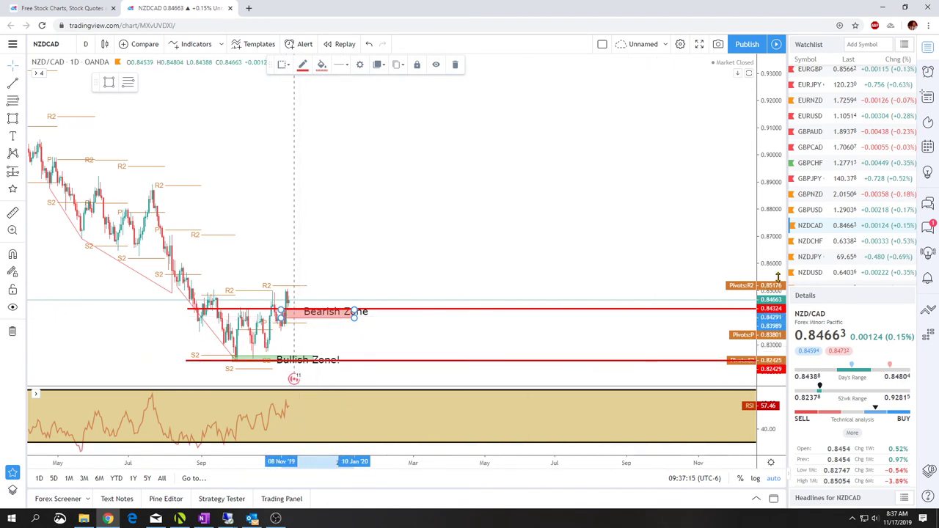
Step: Adjust the Bearish Zone labels on NZDCHF and NZDUSD, then load USDCAD
left_click(814, 242)
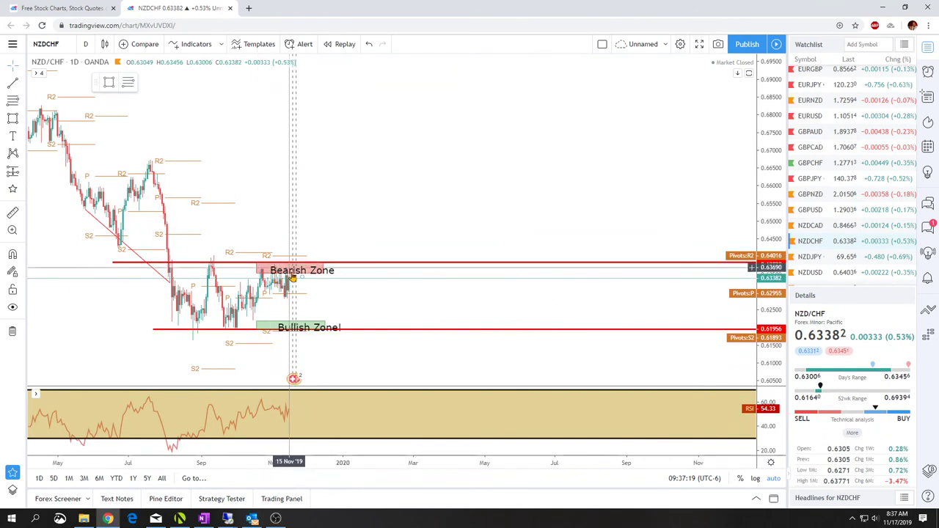
left_click_drag(312, 273, 307, 270)
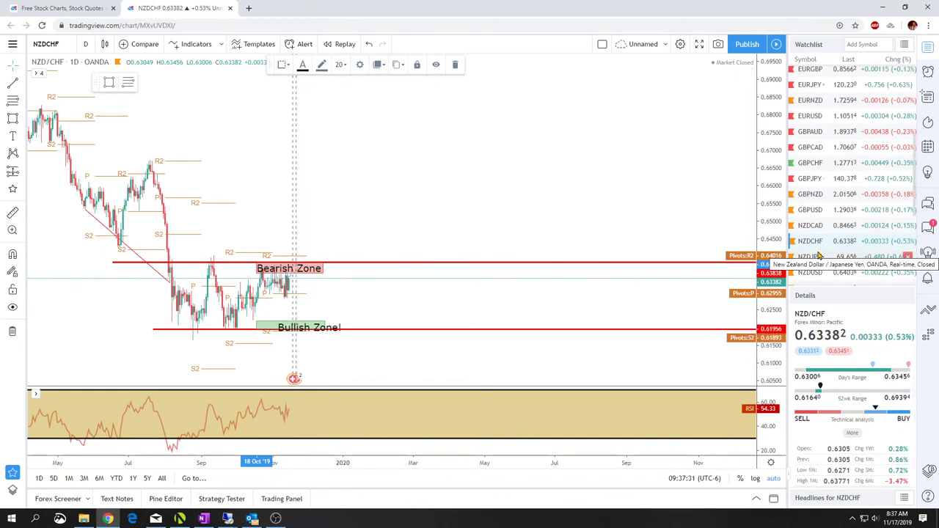
left_click(812, 257)
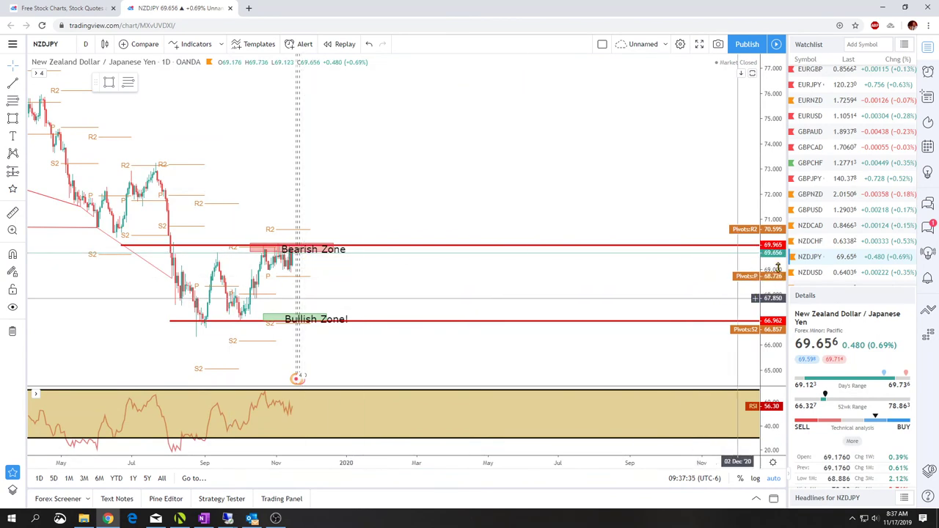
scroll(842, 253, "down", 1)
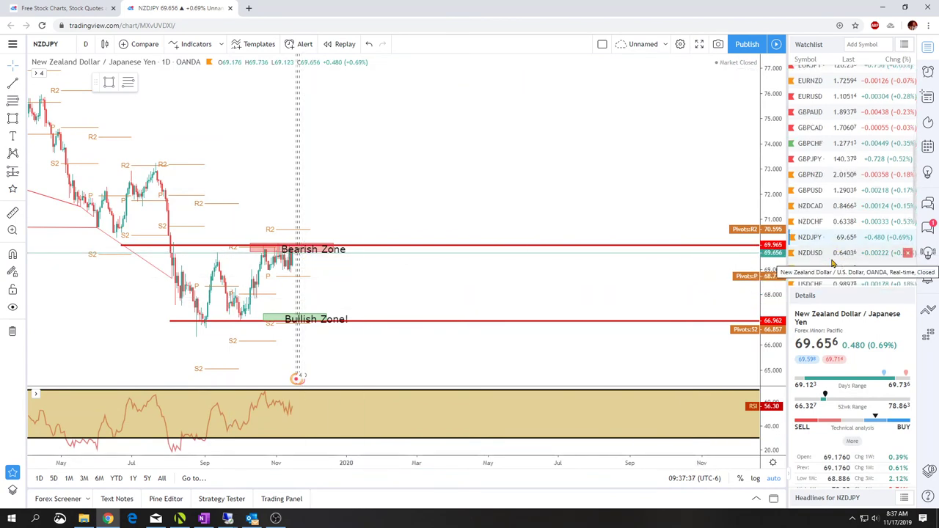
left_click(812, 254)
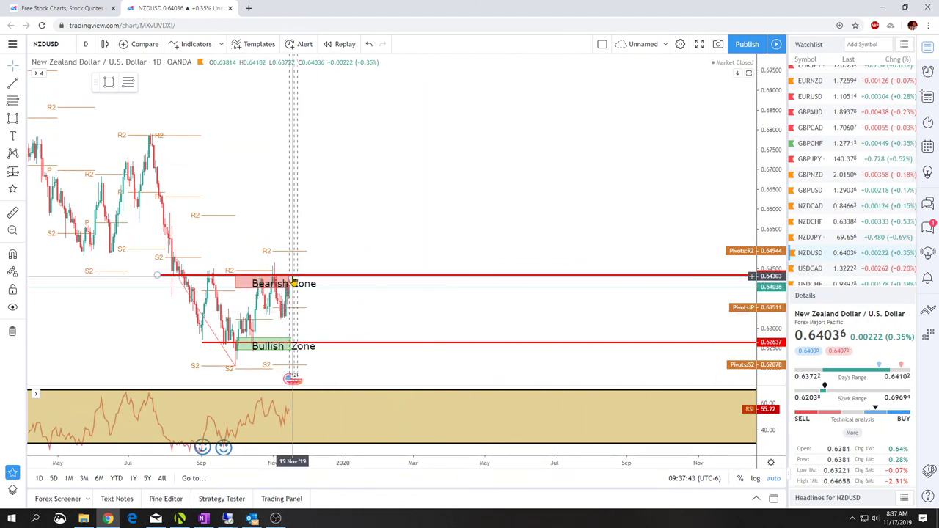
left_click_drag(292, 287, 285, 283)
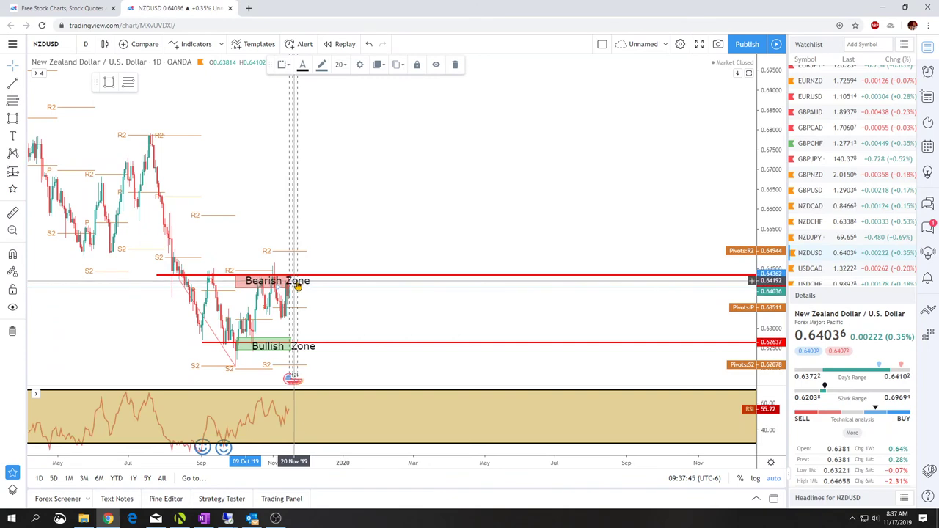
scroll(826, 264, "down", 1)
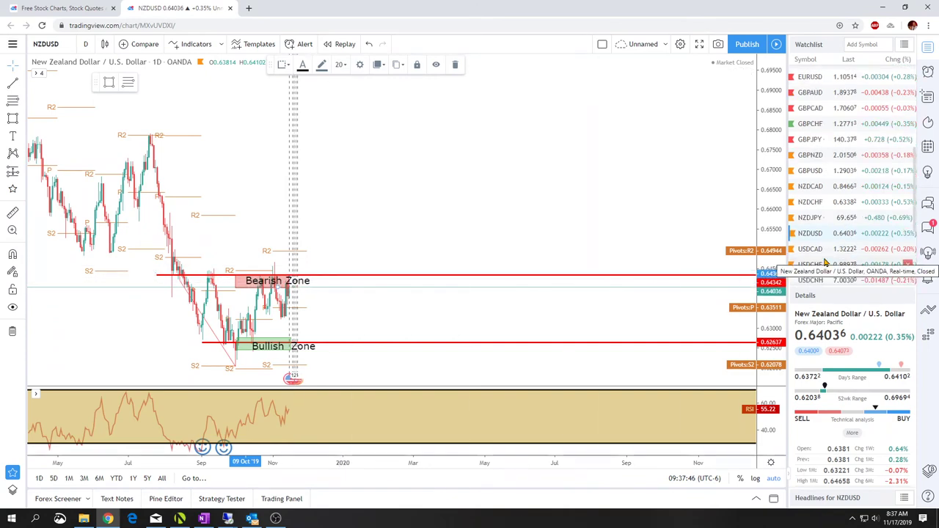
left_click(816, 251)
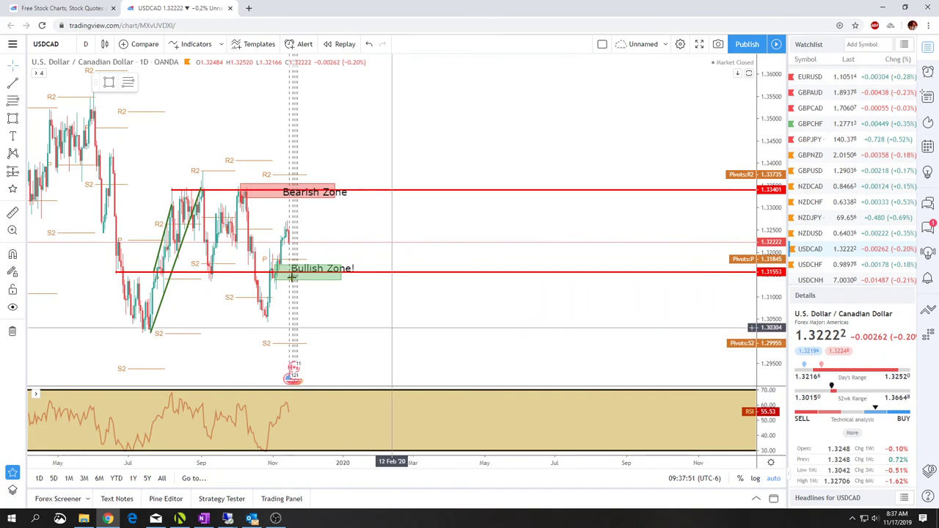
Step: Delete the red line through the Bullish Zone and lower the label and green box to the recent low
left_click(242, 194)
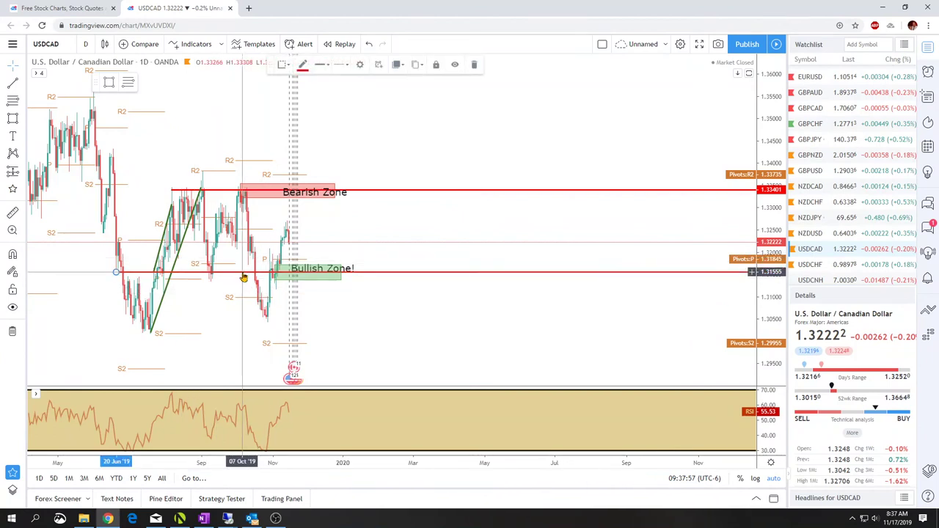
key("Delete")
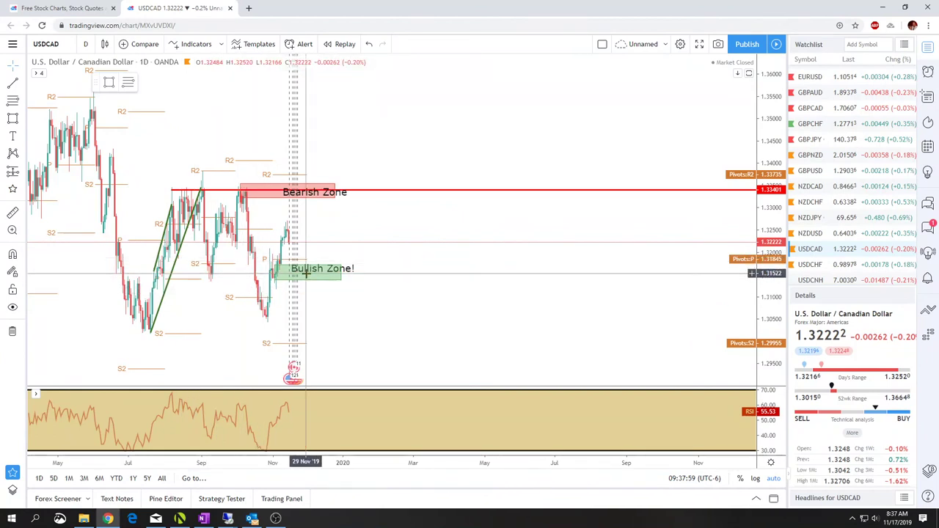
left_click_drag(307, 273, 309, 317)
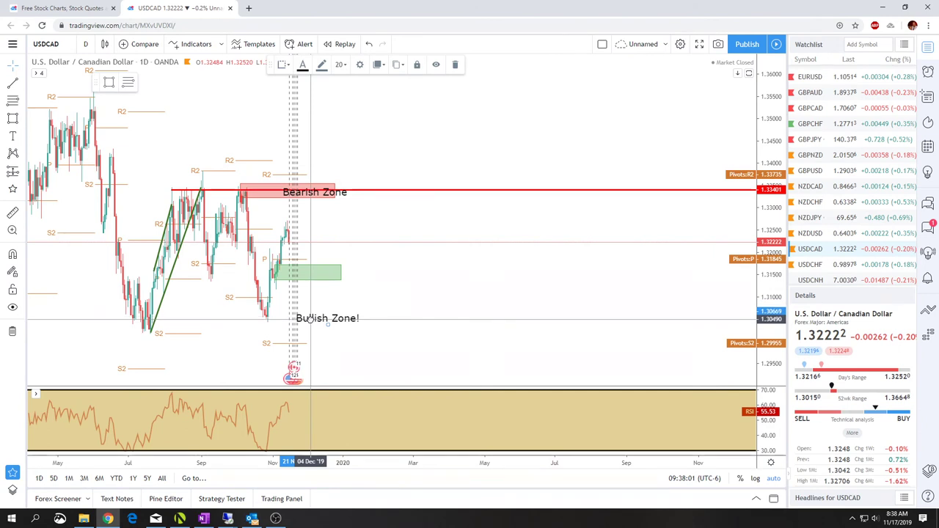
left_click_drag(310, 278, 257, 324)
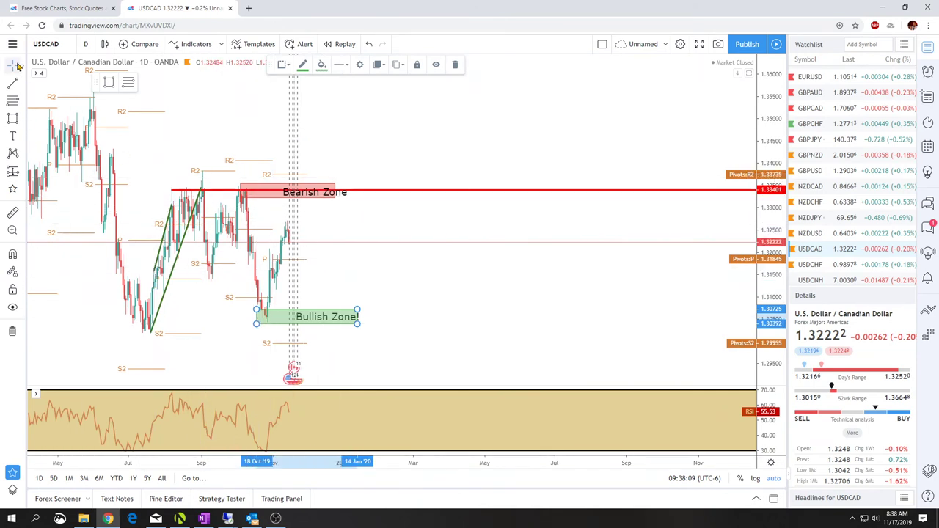
Step: Draw a descending channel: a lower line from the late-August low and an upper from the September high
left_click(12, 85)
left_click(176, 261)
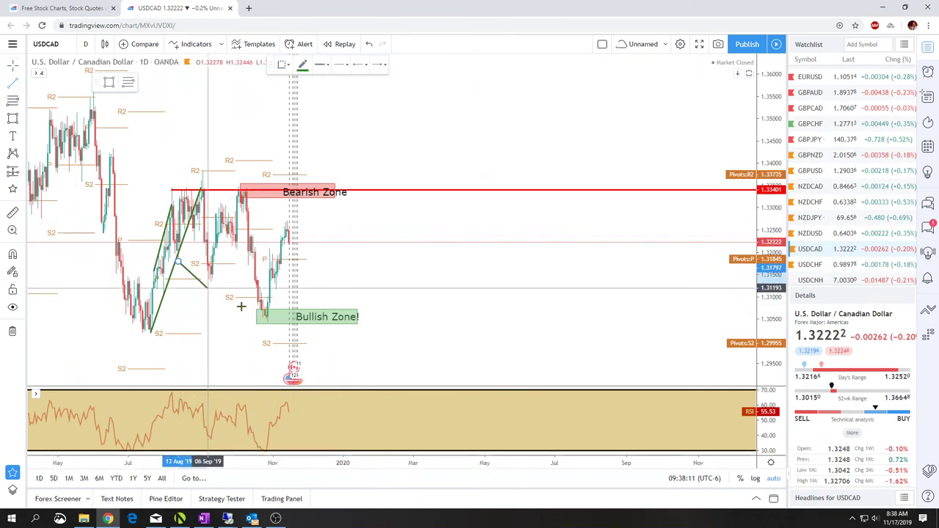
left_click(355, 366)
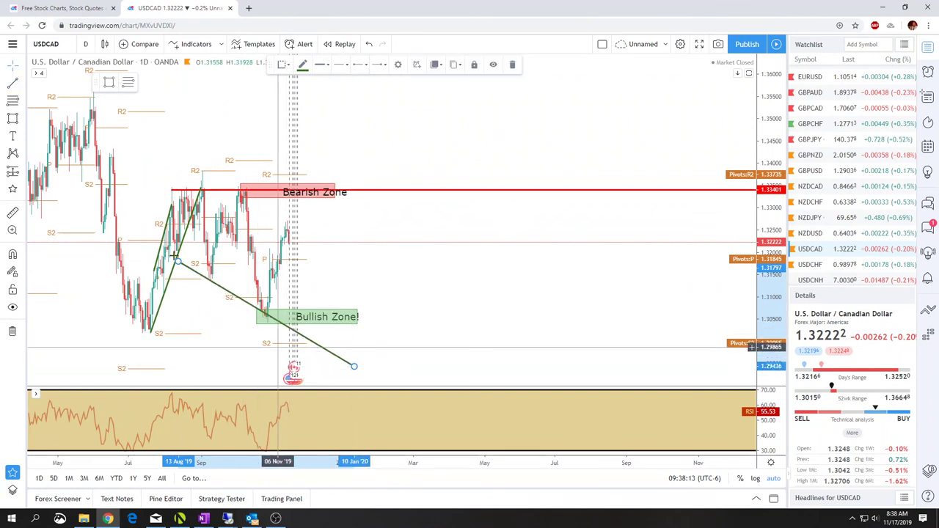
left_click(12, 84)
left_click(202, 172)
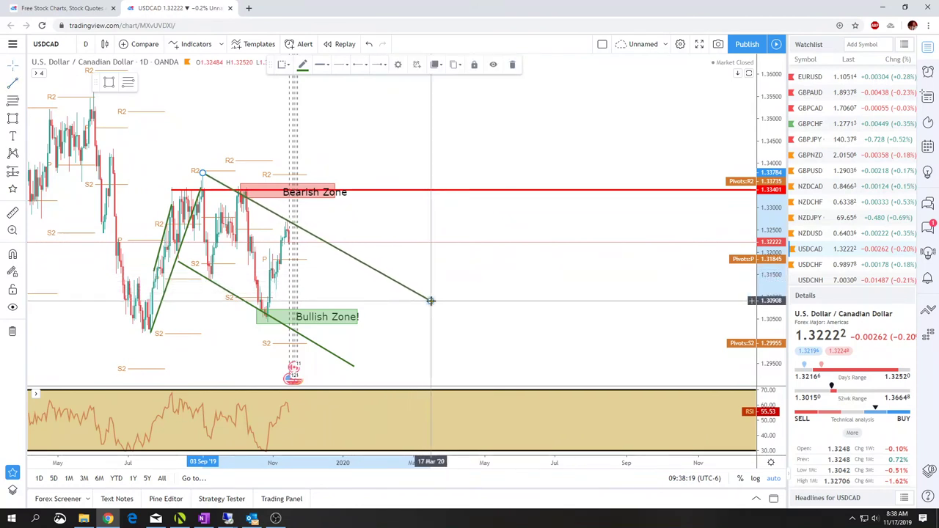
left_click(431, 301)
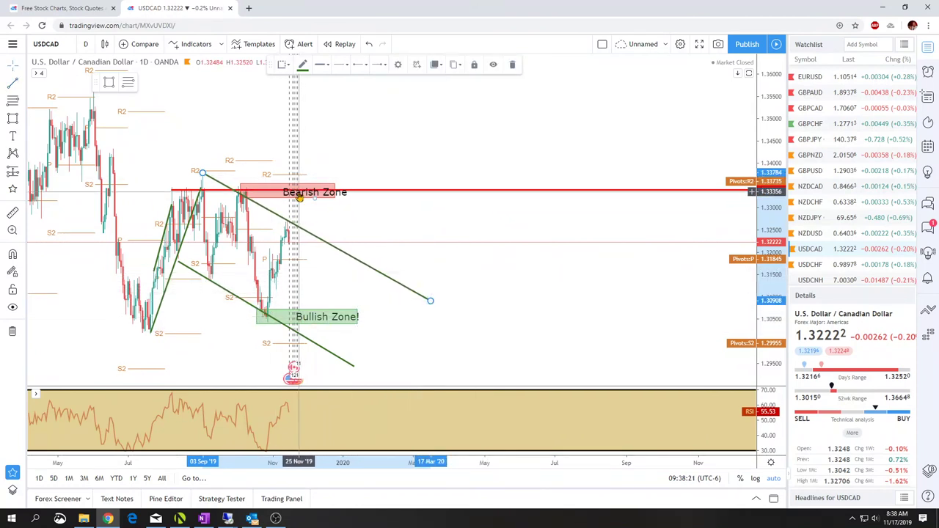
Step: Lower the Bearish Zone label and red box to the recent high, about 1.325–1.327
left_click_drag(300, 197, 315, 230)
left_click_drag(303, 198, 342, 235)
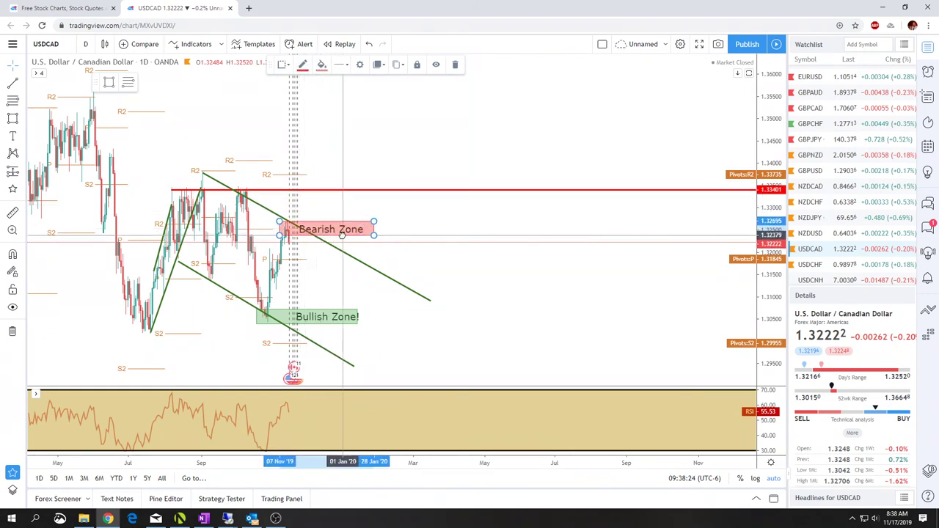
left_click(440, 232)
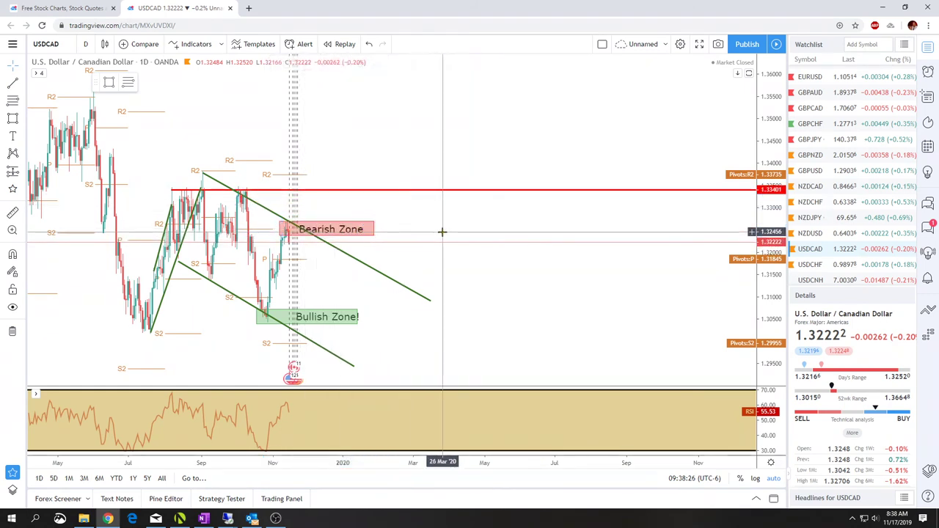
Step: Nudge the Bearish Zone label, switch USDCAD to 5-minute bars, and lower the box's bottom edge
left_click(290, 233)
left_click_drag(292, 231, 293, 230)
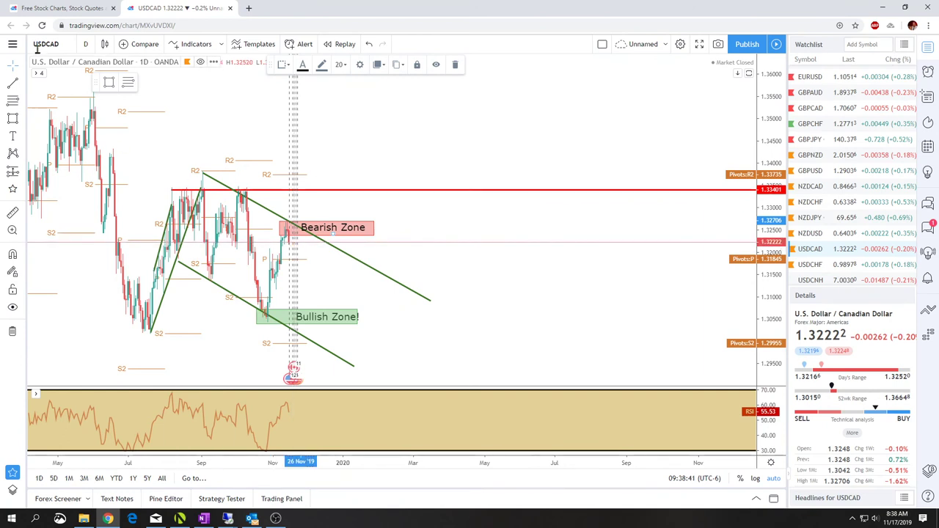
left_click(88, 45)
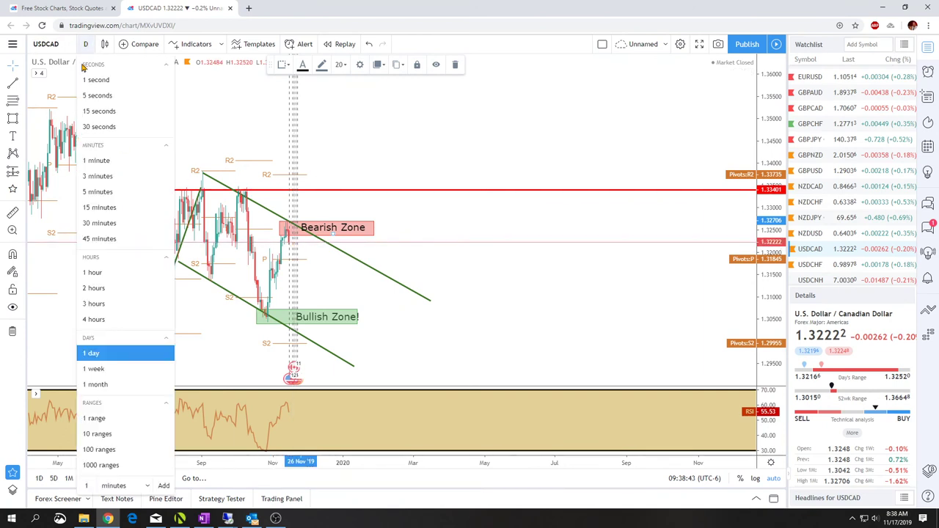
left_click(97, 192)
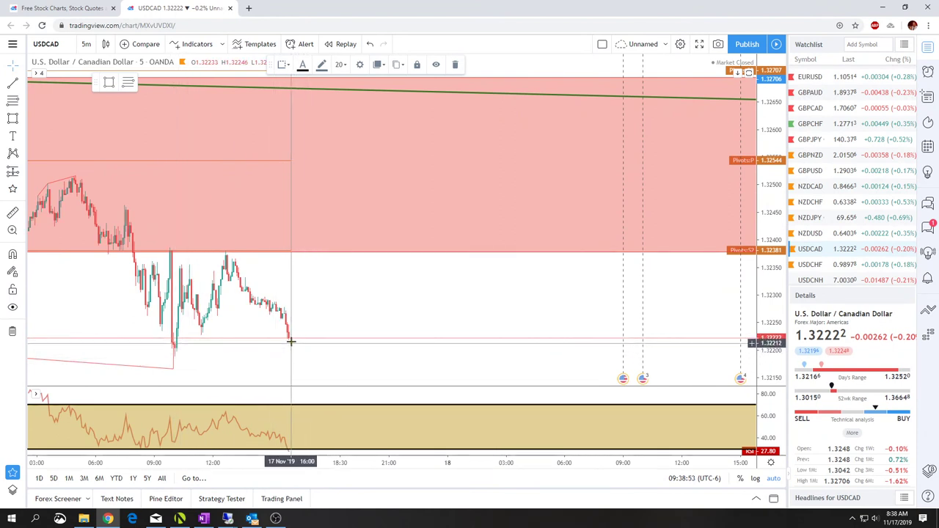
left_click_drag(354, 248, 290, 255)
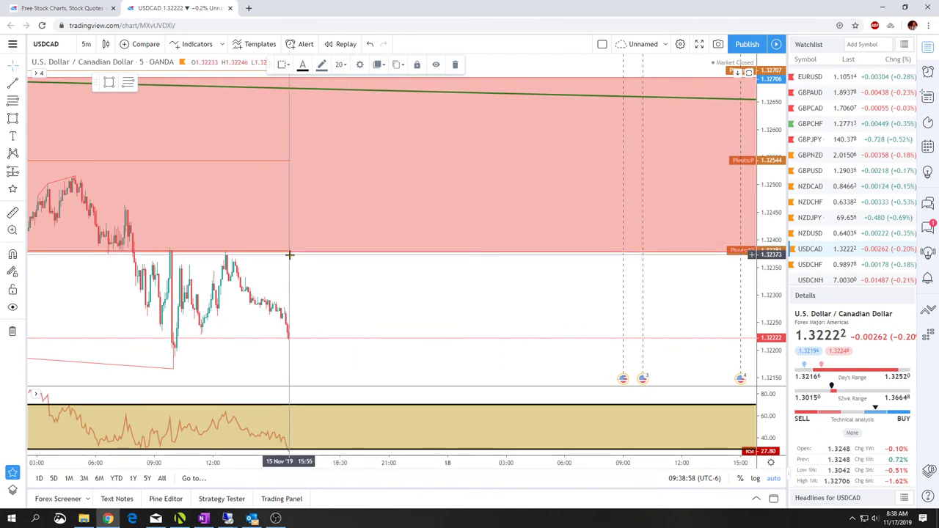
left_click(85, 46)
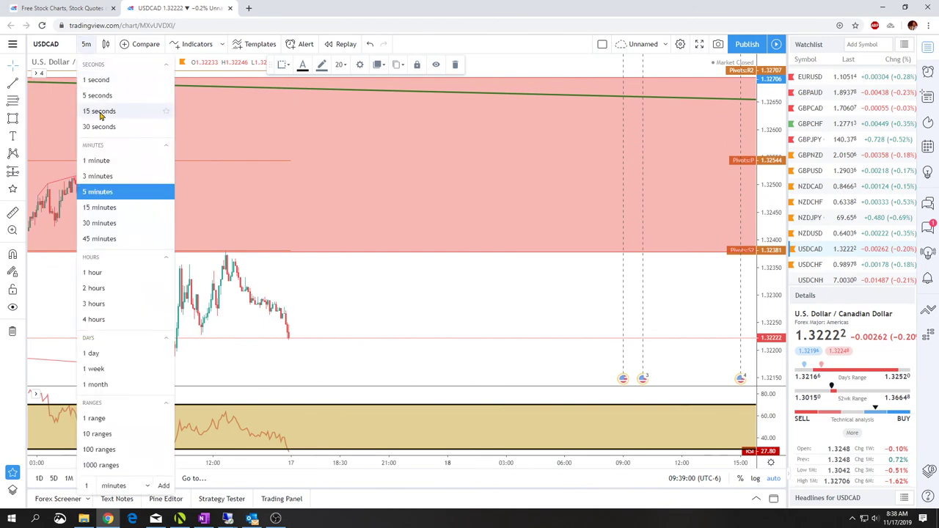
Step: On 1-hour USDCAD, draw a rising trendline from the early-November low near 1.3118 to about 1.3260
left_click(89, 274)
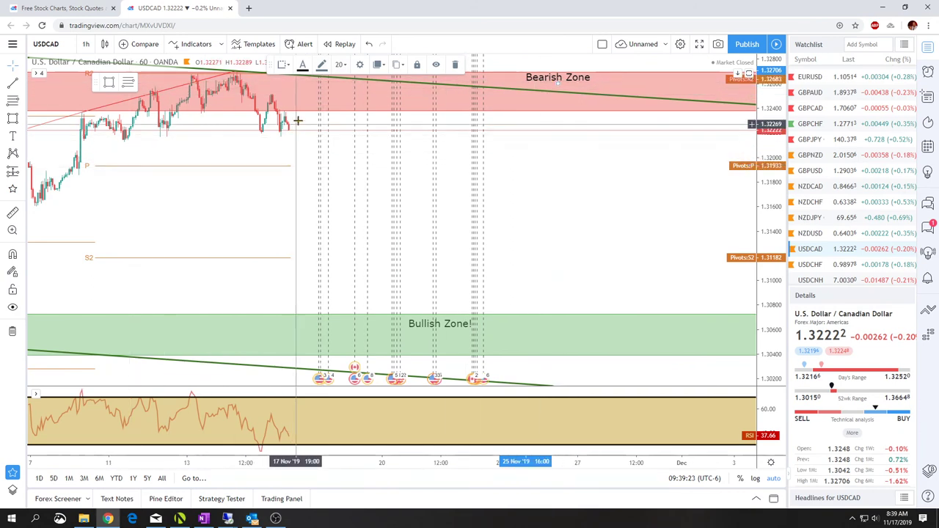
scroll(189, 193, "down", 2)
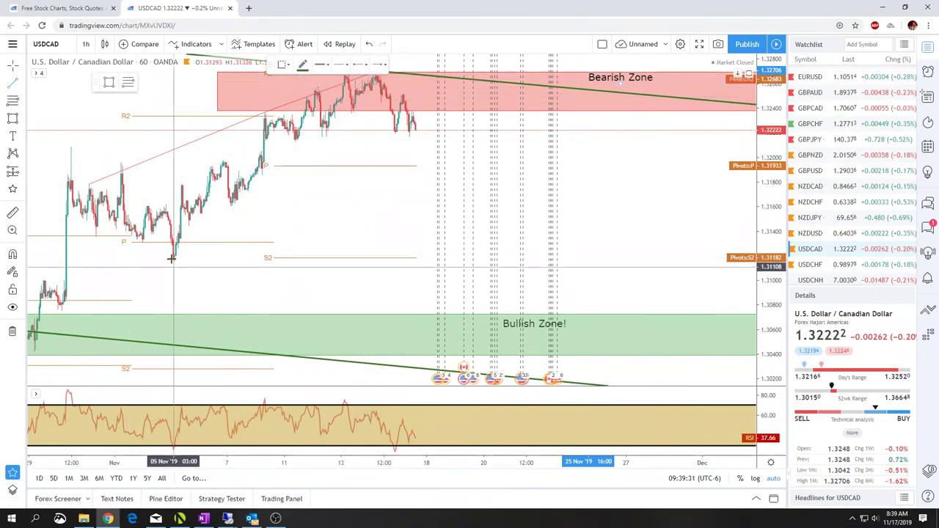
mouse_move(171, 258)
left_mouse_down()
mouse_move(210, 216)
mouse_move(342, 168)
mouse_move(411, 81)
left_mouse_up()
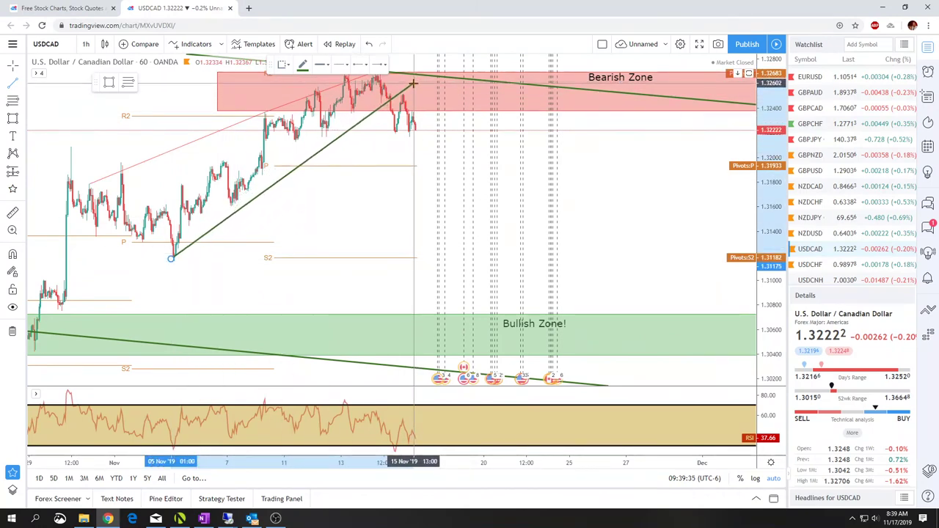
left_click(413, 83)
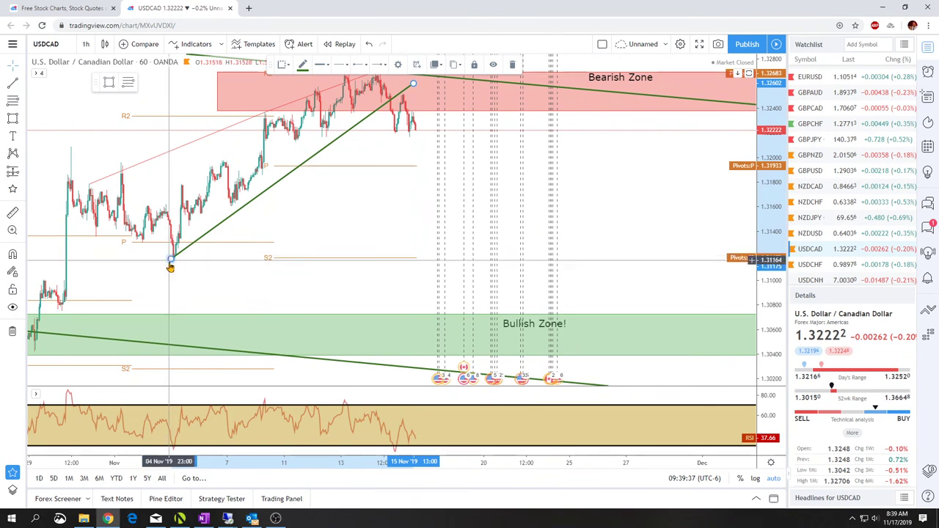
left_click_drag(170, 264, 134, 275)
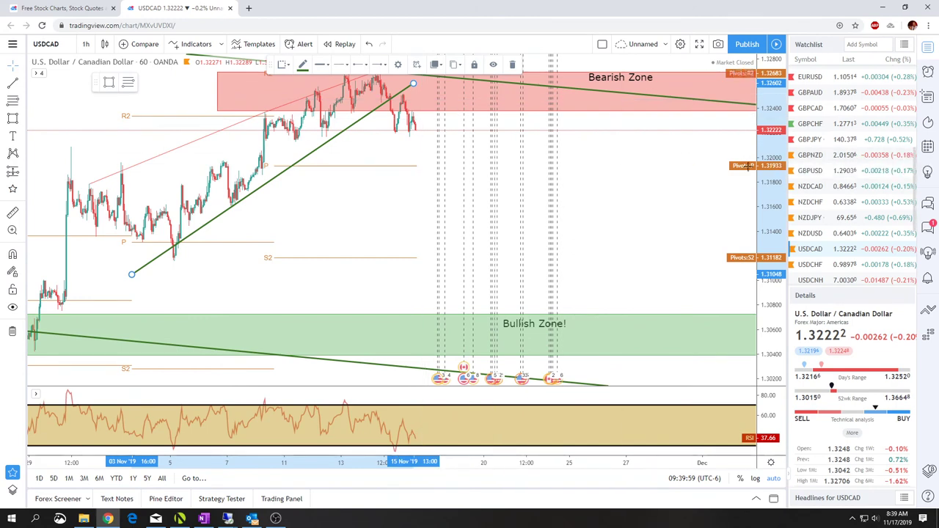
Step: Load USDCHF on the 1-day interval and zoom the chart in
left_click(816, 265)
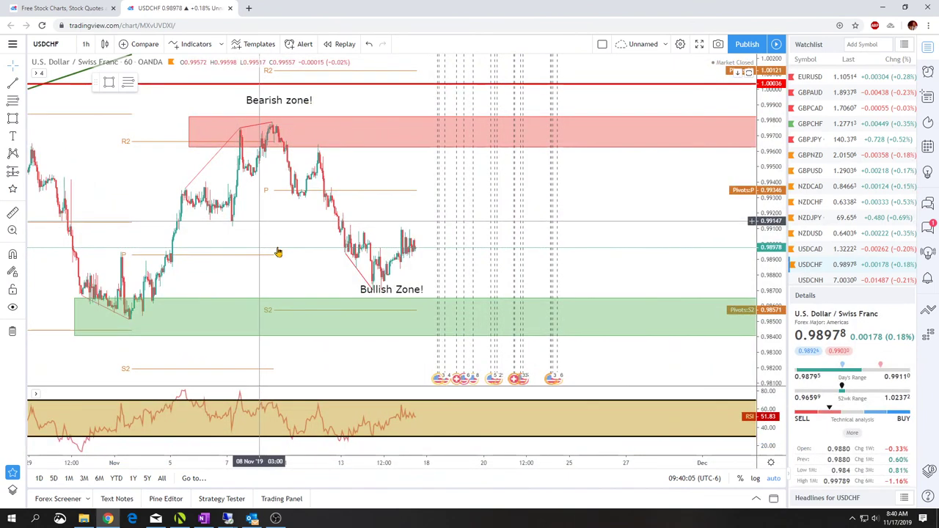
scroll(276, 249, "down", 2)
left_click(85, 45)
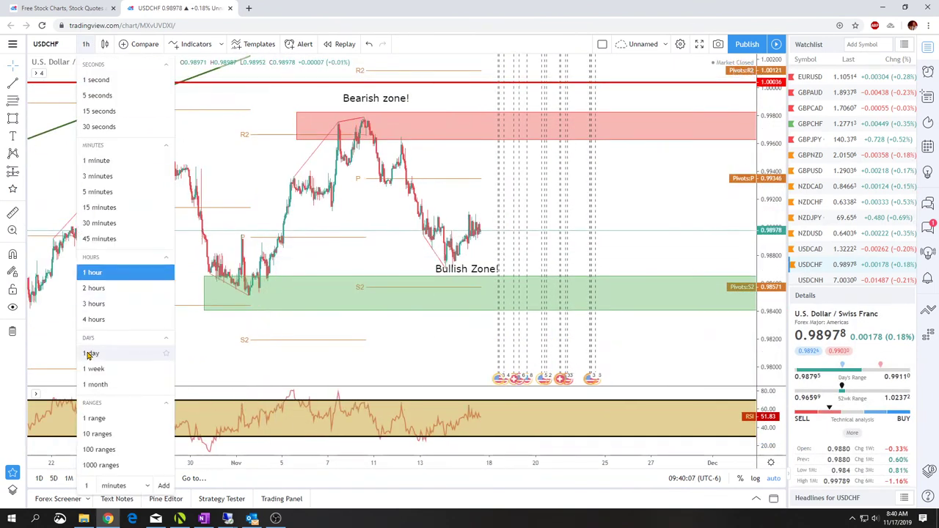
left_click(94, 354)
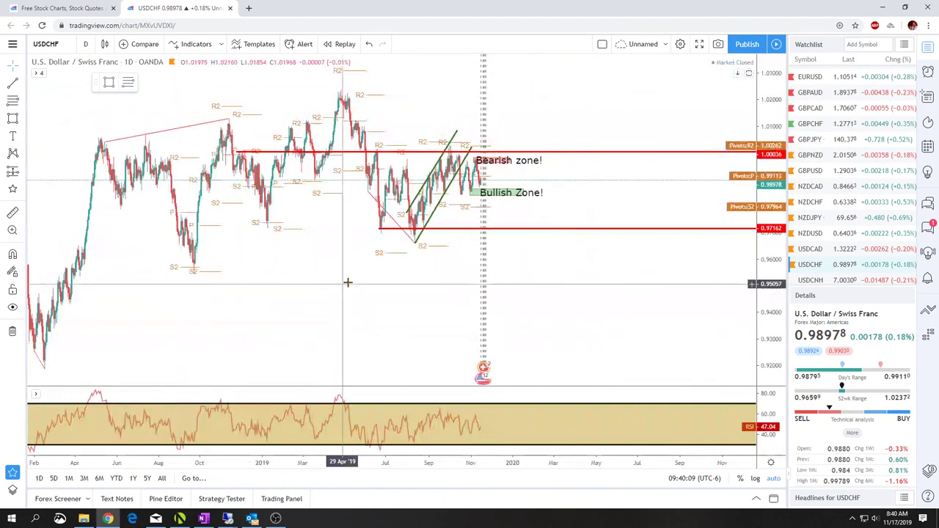
scroll(428, 315, "up", 2)
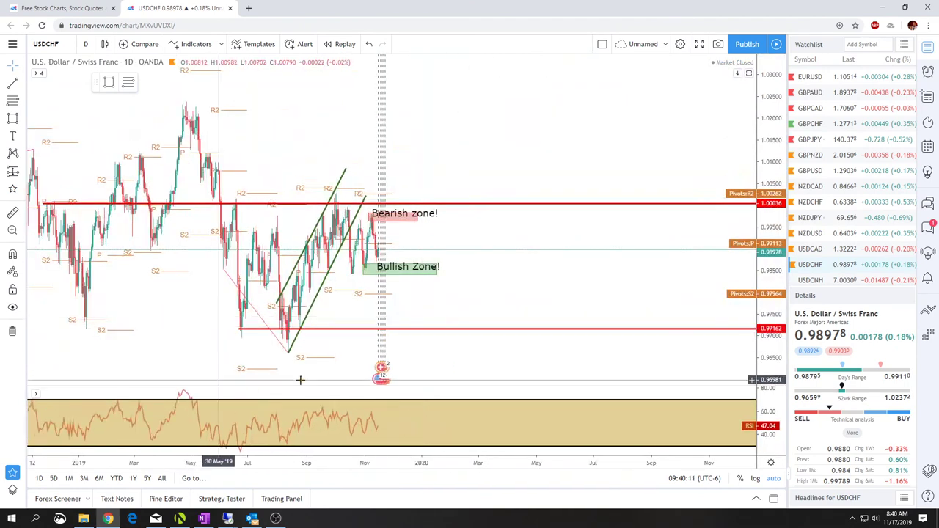
scroll(307, 375, "up", 2)
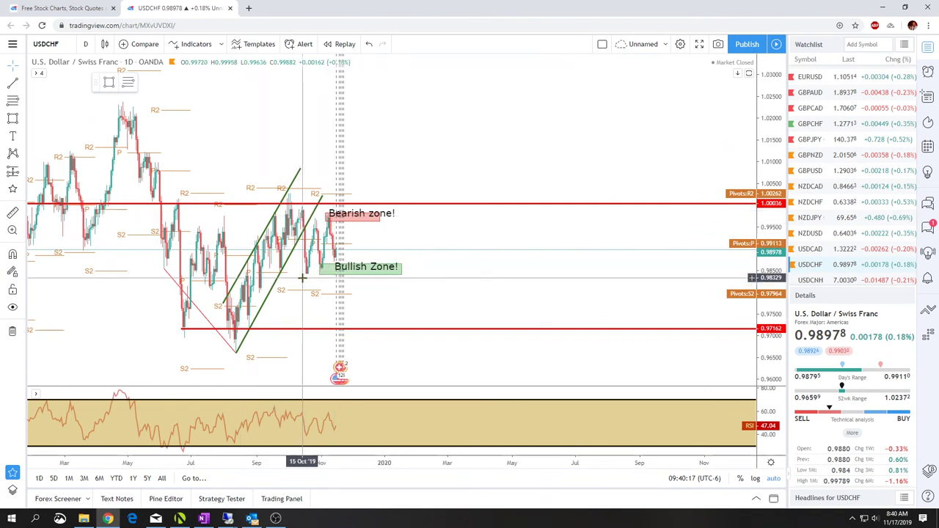
Step: Reshape the green diagonal trendline into a flat line along the Bearish zone, extended right
mouse_move(289, 268)
left_mouse_down()
mouse_move(426, 231)
mouse_move(445, 243)
left_mouse_up()
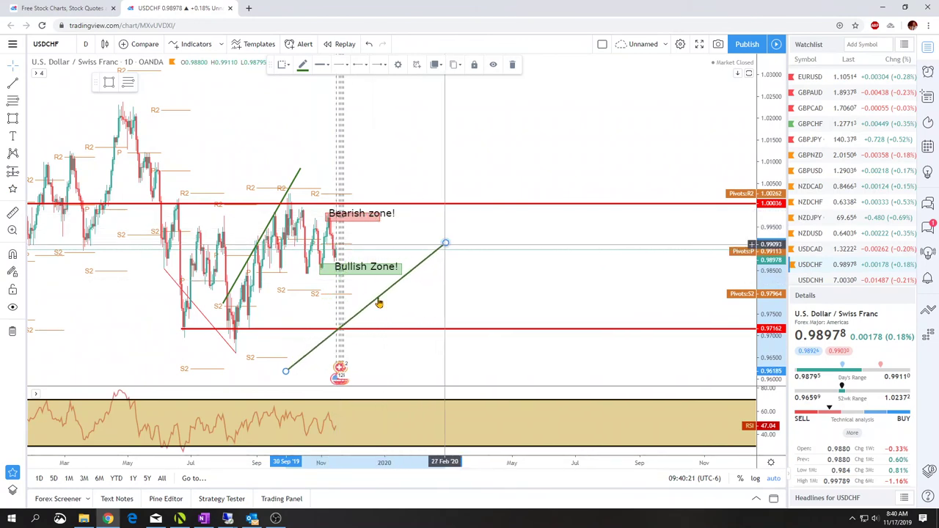
left_click_drag(286, 371, 269, 272)
left_click_drag(446, 243, 447, 269)
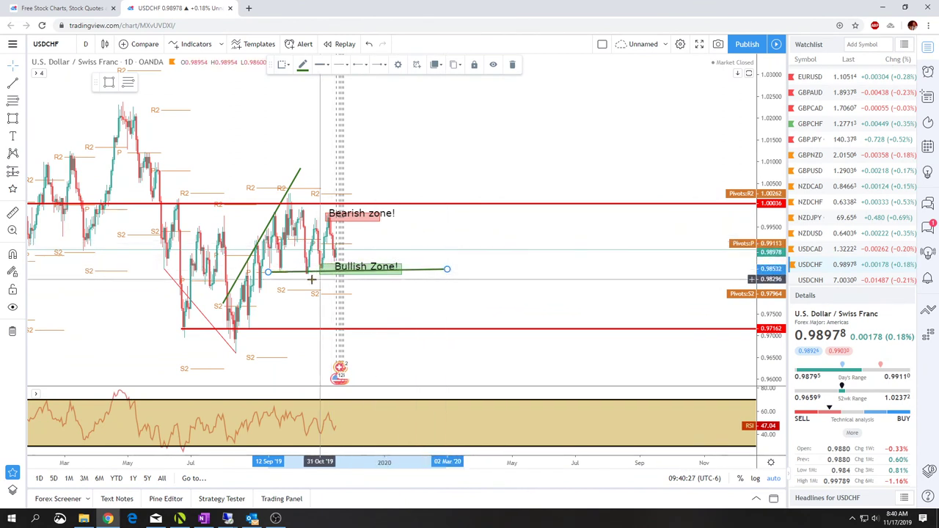
left_click_drag(314, 277, 304, 271)
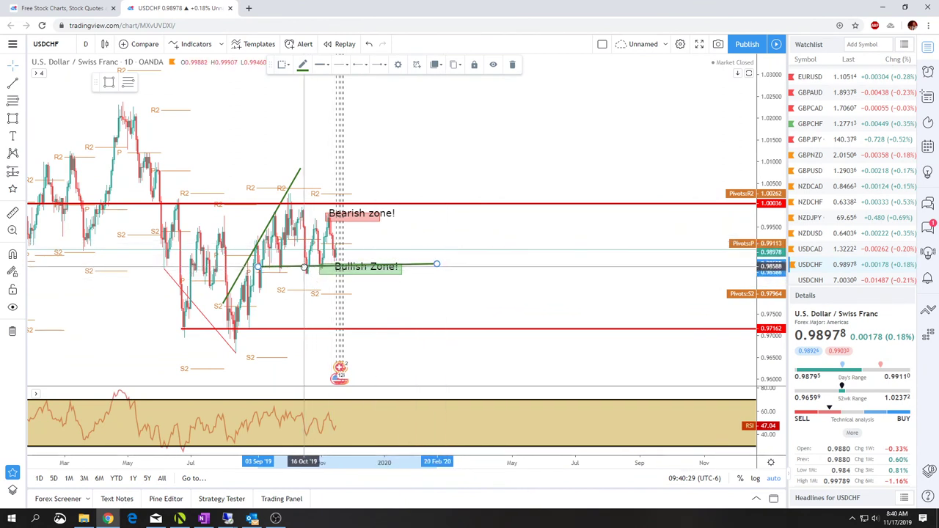
left_click_drag(269, 229, 306, 140)
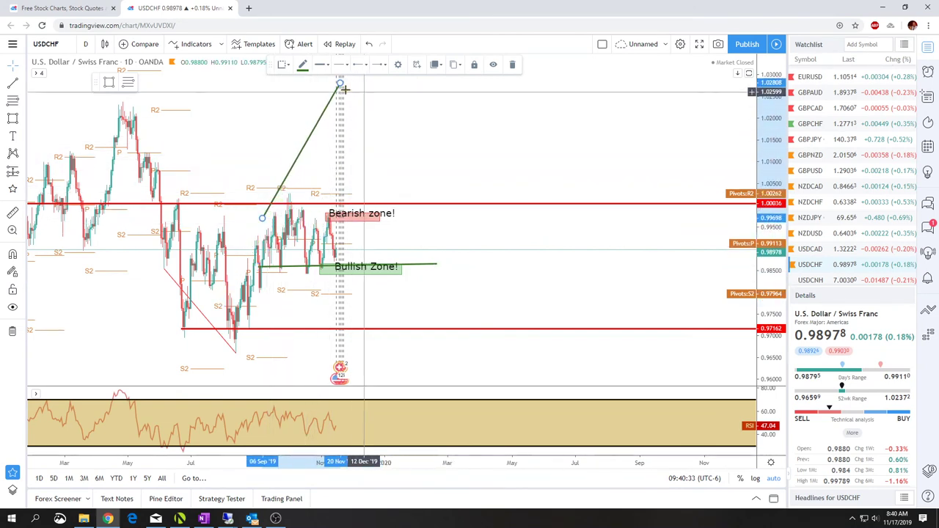
left_click_drag(340, 83, 396, 214)
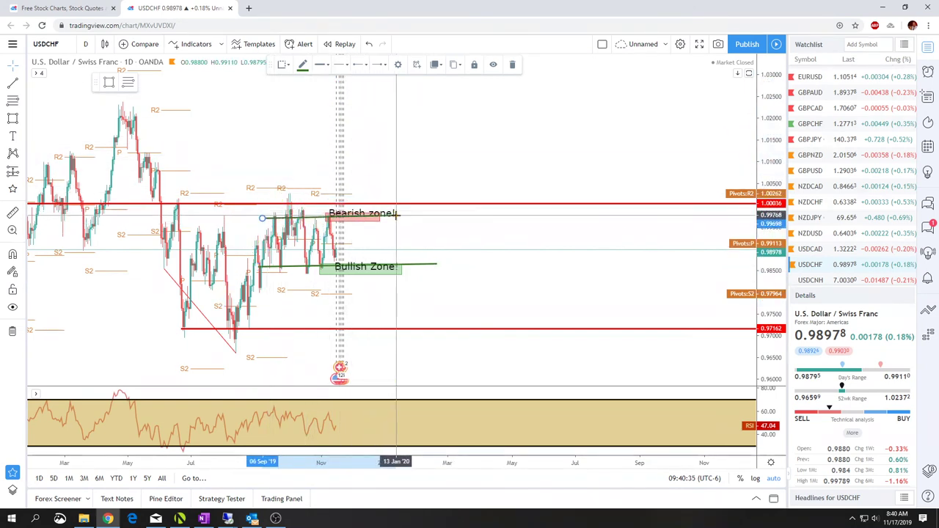
left_click_drag(308, 223, 289, 217)
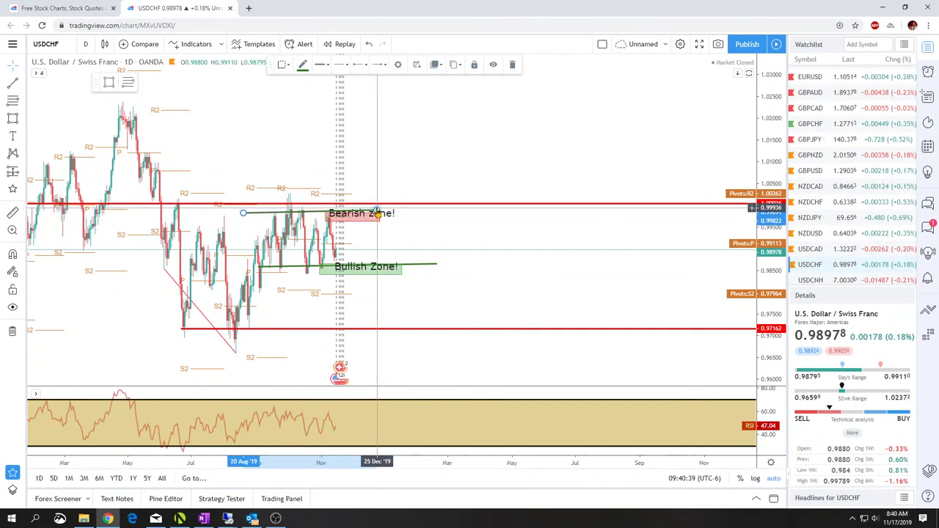
left_click_drag(395, 211, 442, 211)
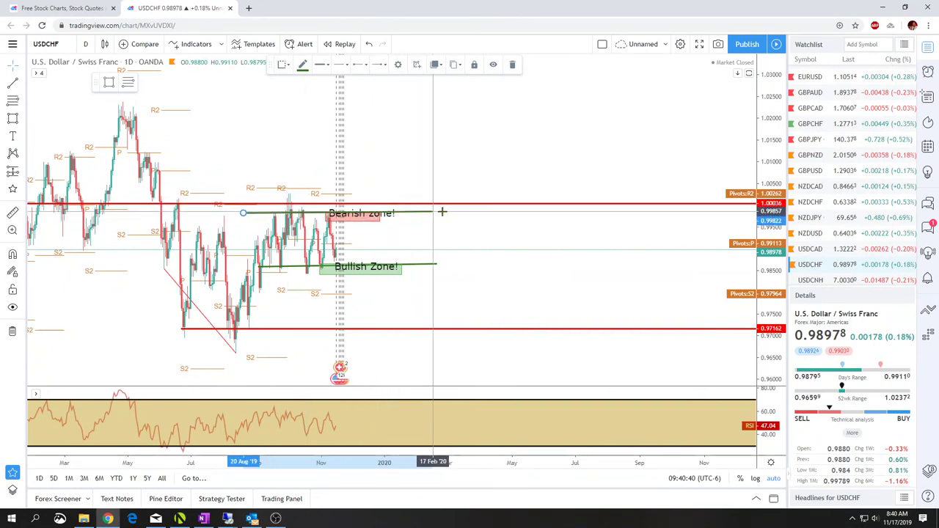
Step: Move the Bullish Zone! label right and lower inside its green box near 0.985
left_click(387, 218)
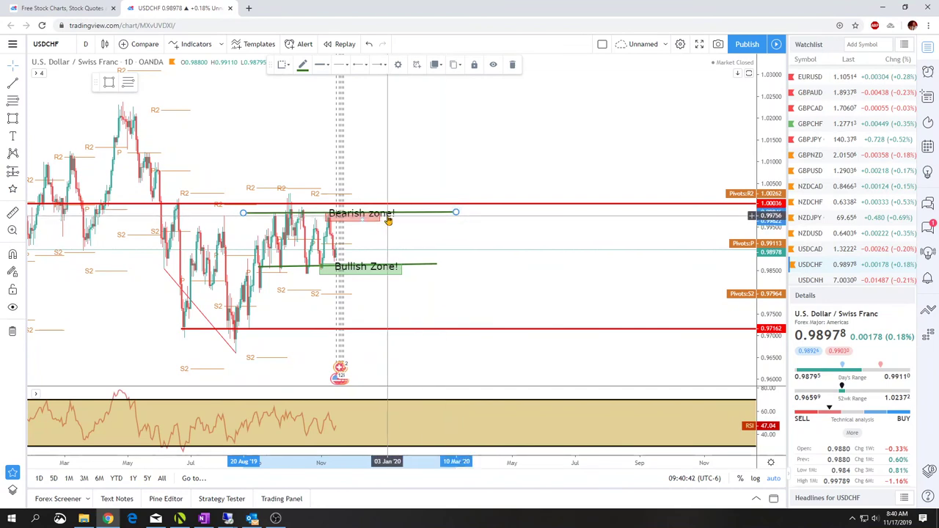
left_click(323, 269)
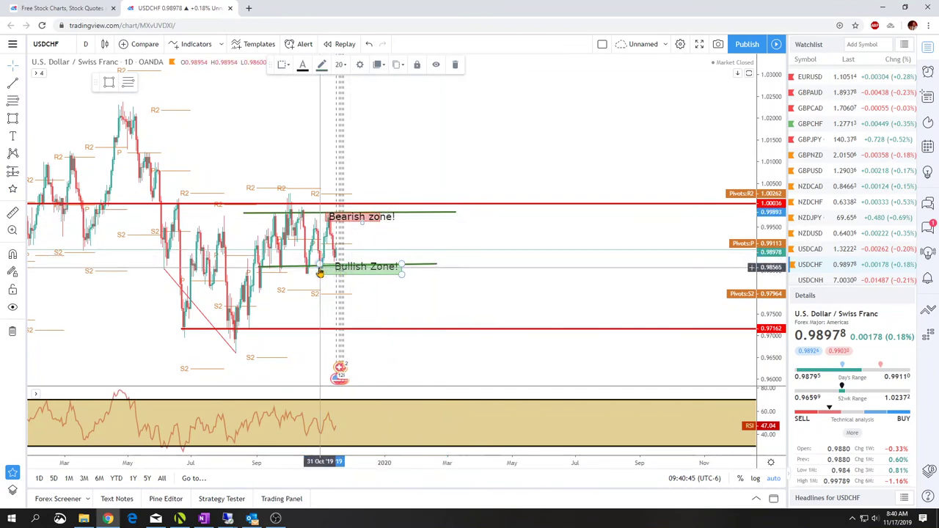
left_click(437, 268)
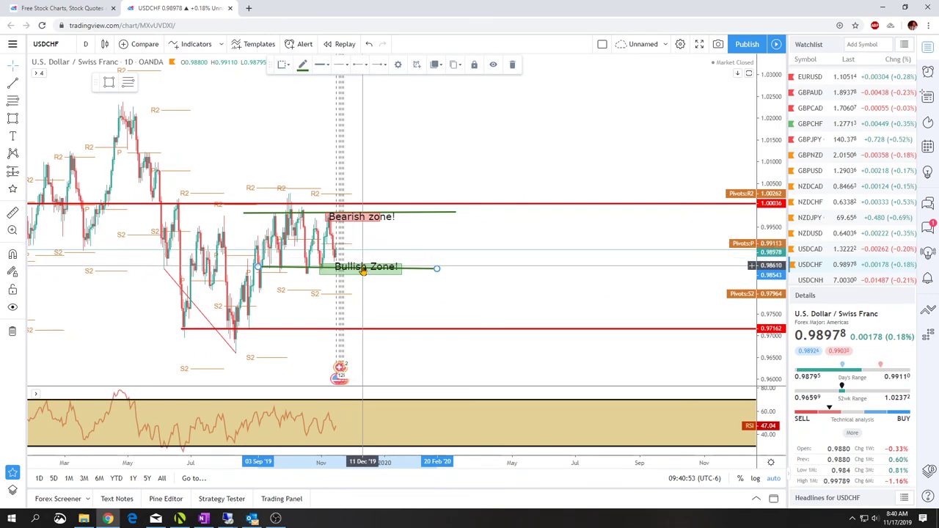
left_click_drag(365, 273, 359, 270)
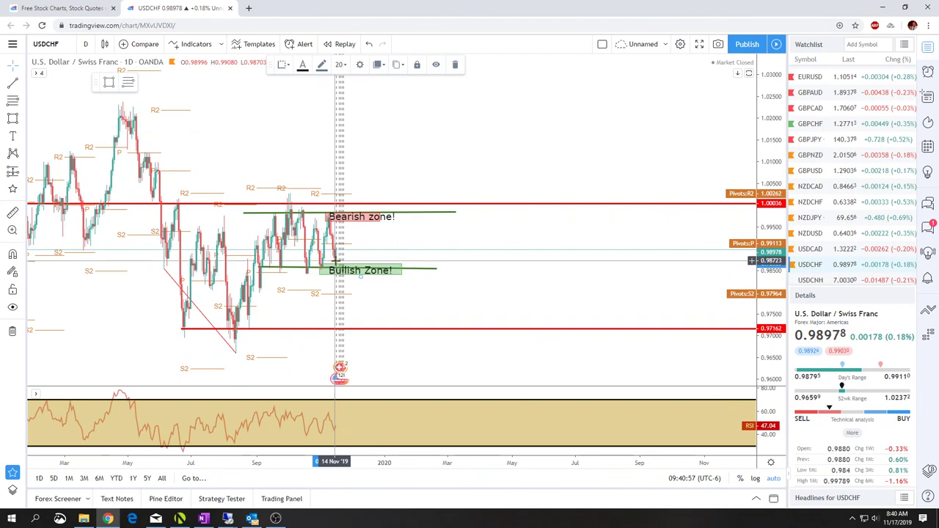
scroll(335, 260, "up", 3)
scroll(479, 336, "down", 3)
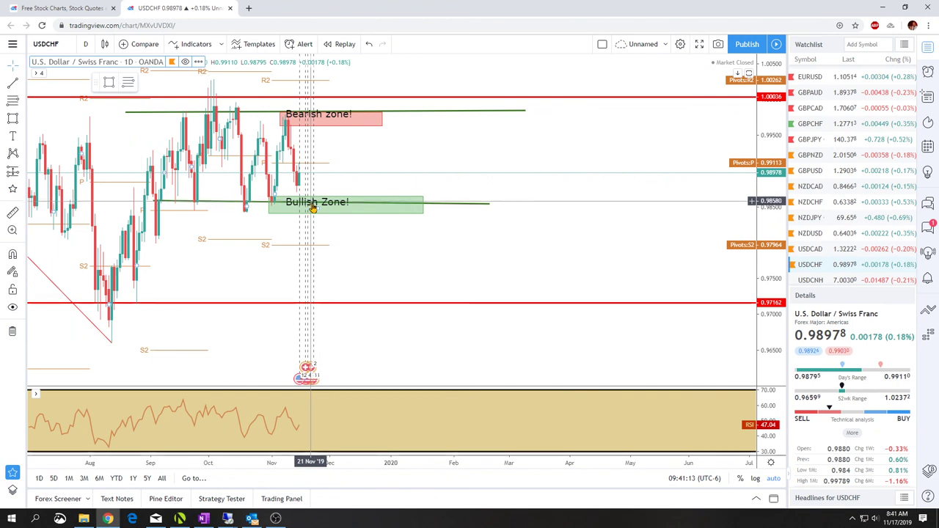
left_click_drag(312, 209, 334, 215)
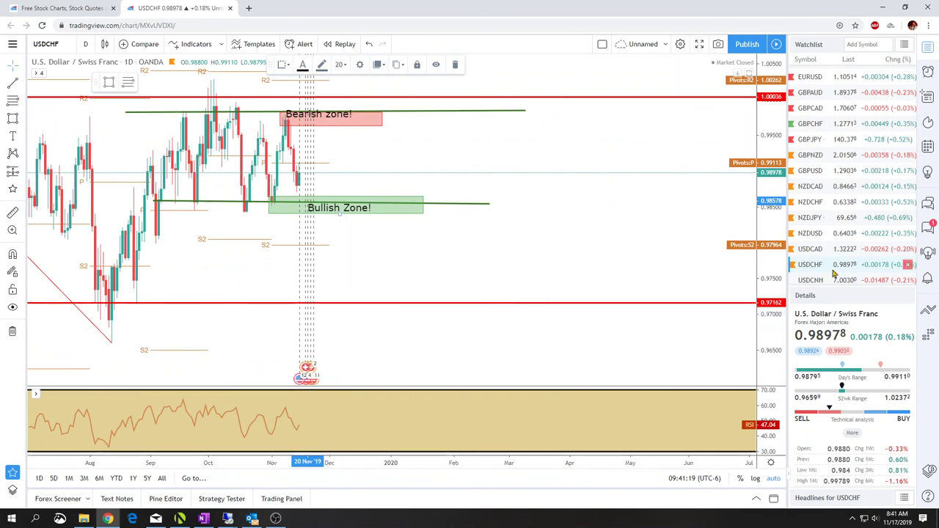
Step: On USDJPY, pan to the Bearish Zone box and lower its top edge to thin it
scroll(842, 269, "down", 1)
scroll(843, 270, "down", 2)
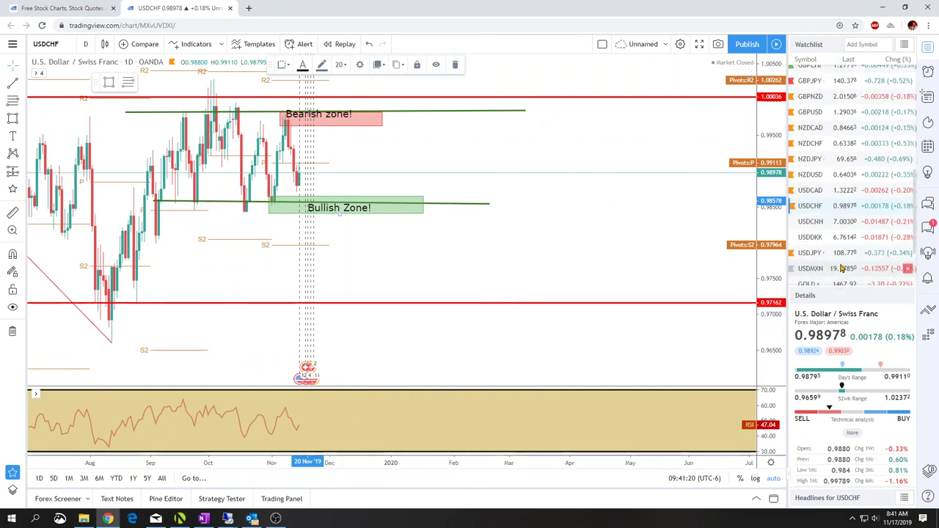
left_click(813, 252)
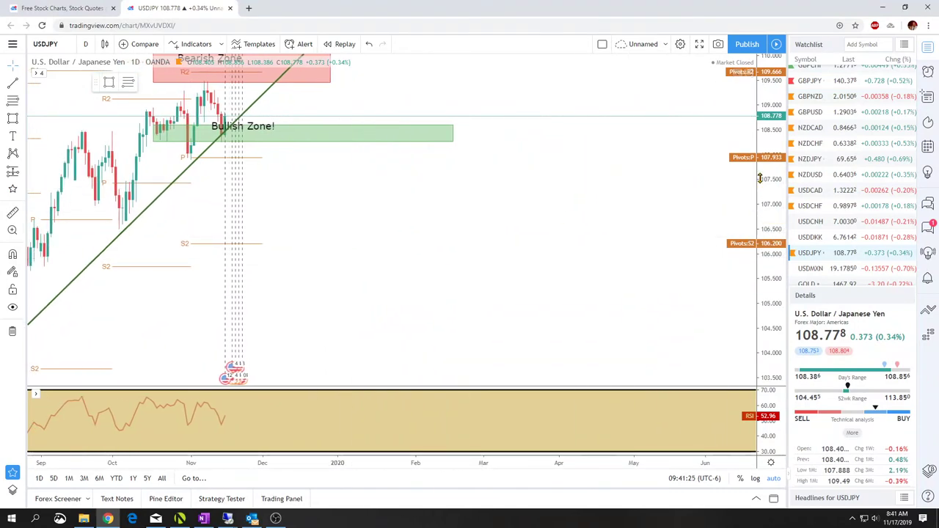
left_click_drag(313, 218, 490, 252)
left_click_drag(293, 245, 409, 244)
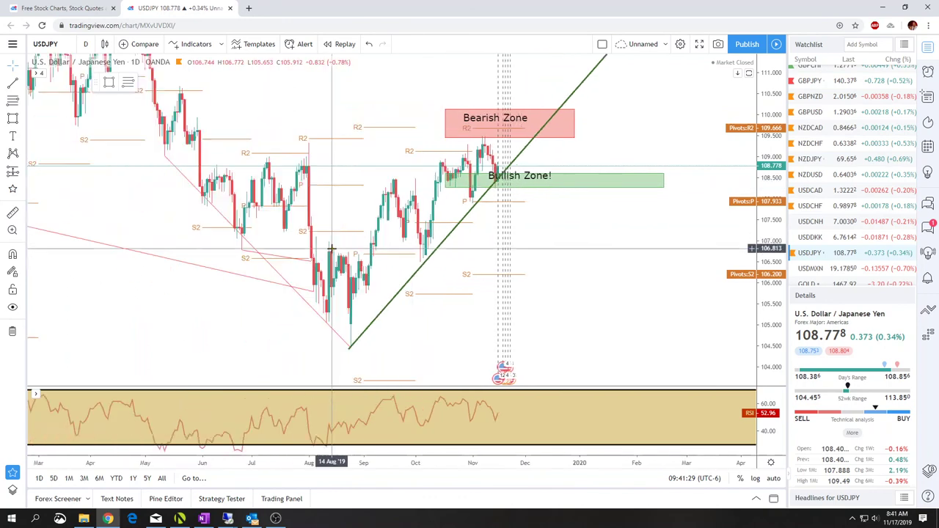
left_click(446, 128)
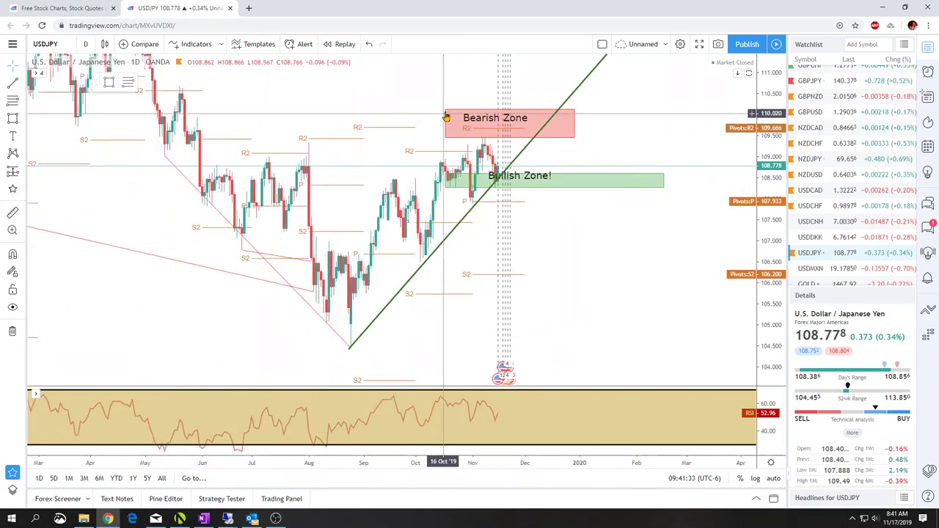
left_click_drag(445, 118, 496, 136)
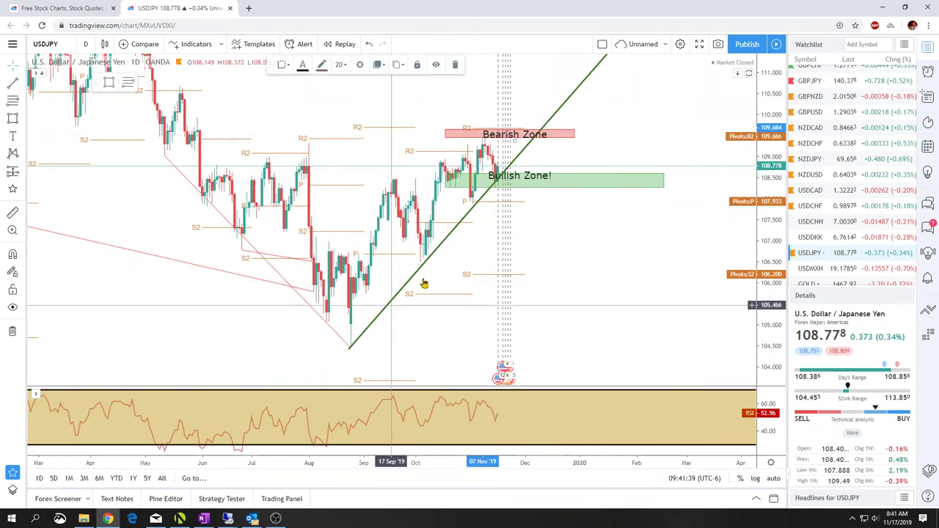
Step: Move the Bullish Zone label right within its box
scroll(574, 247, "down", 1)
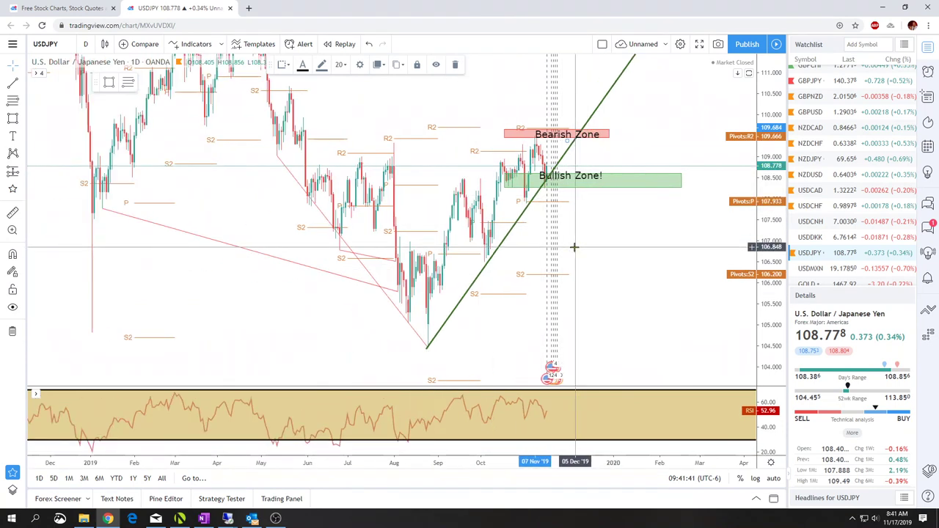
scroll(575, 247, "up", 2)
scroll(523, 299, "left", 2)
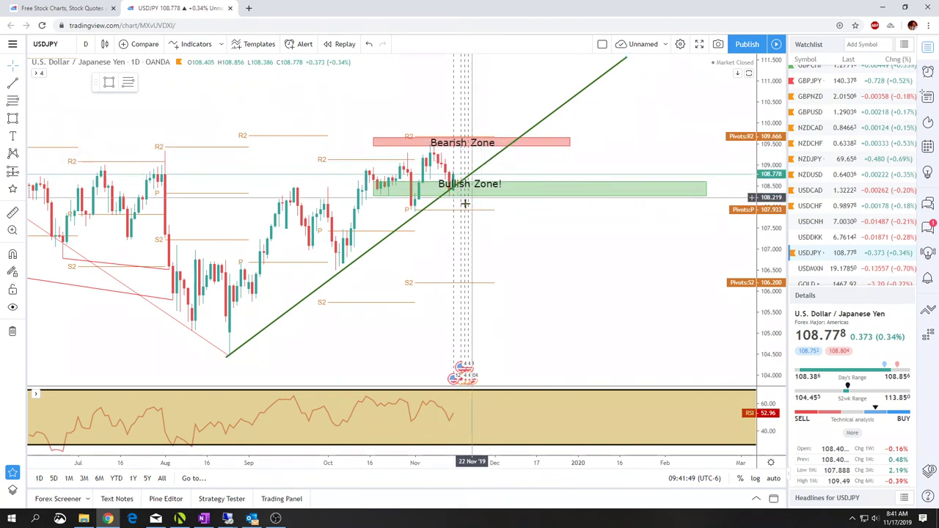
left_click_drag(511, 185, 560, 189)
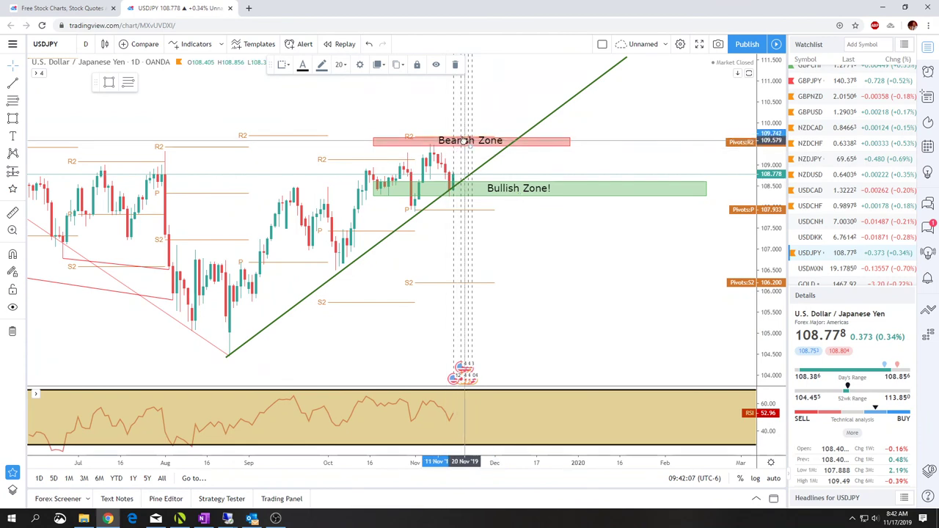
Step: Anchor the trendline's lower end at the 20 Aug low, then reload the page with F5
scroll(501, 134, "down", 3)
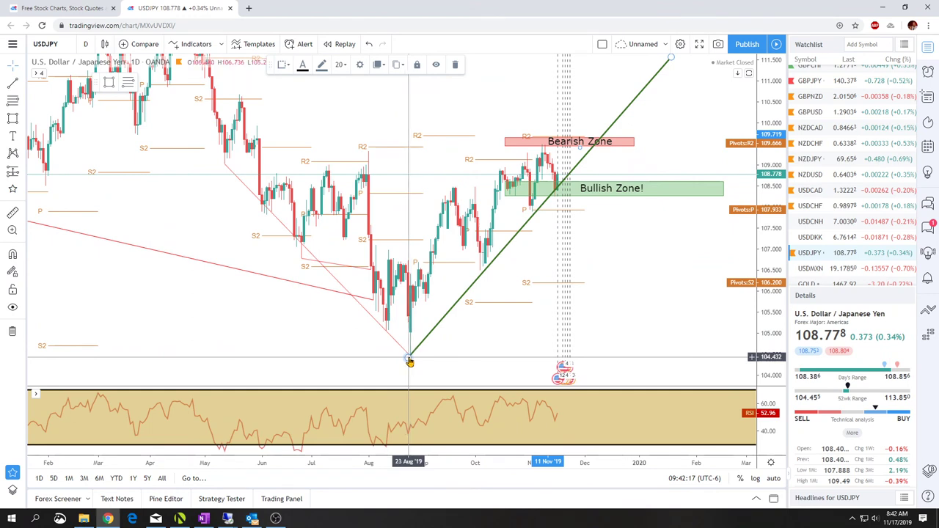
left_click_drag(409, 360, 401, 363)
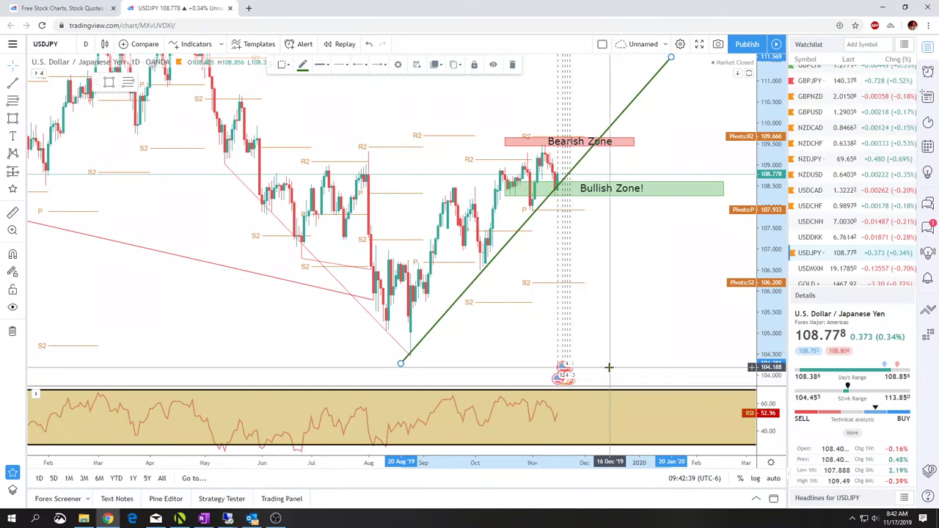
scroll(636, 328, "up", 2)
scroll(637, 328, "up", 2)
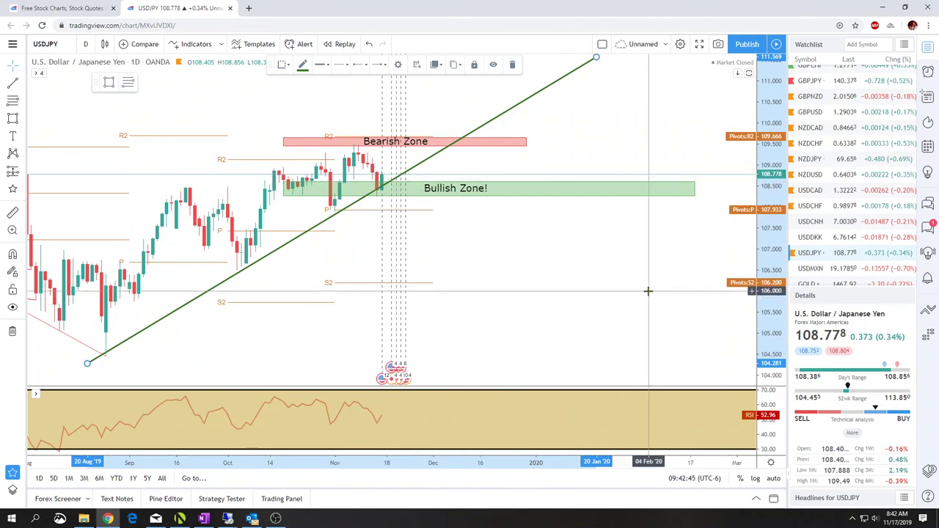
scroll(852, 236, "down", 1)
scroll(852, 236, "up", 3)
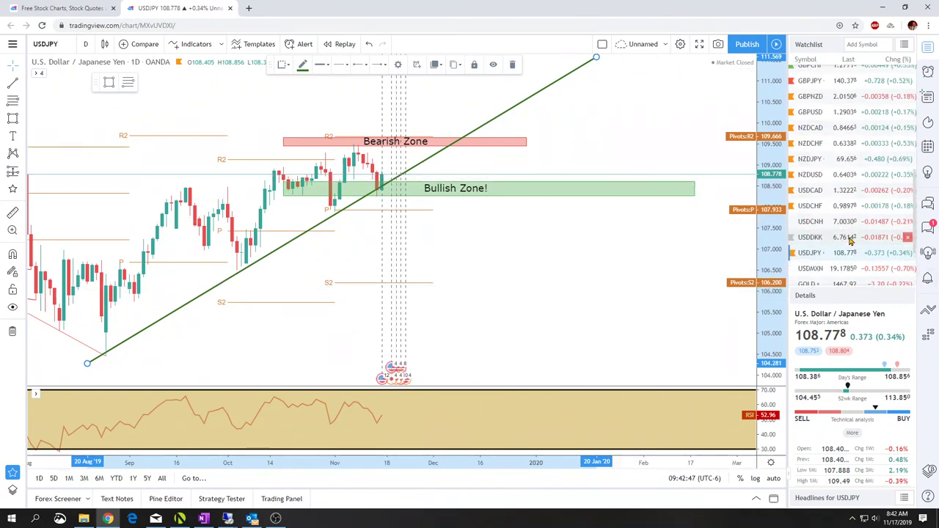
key("F5")
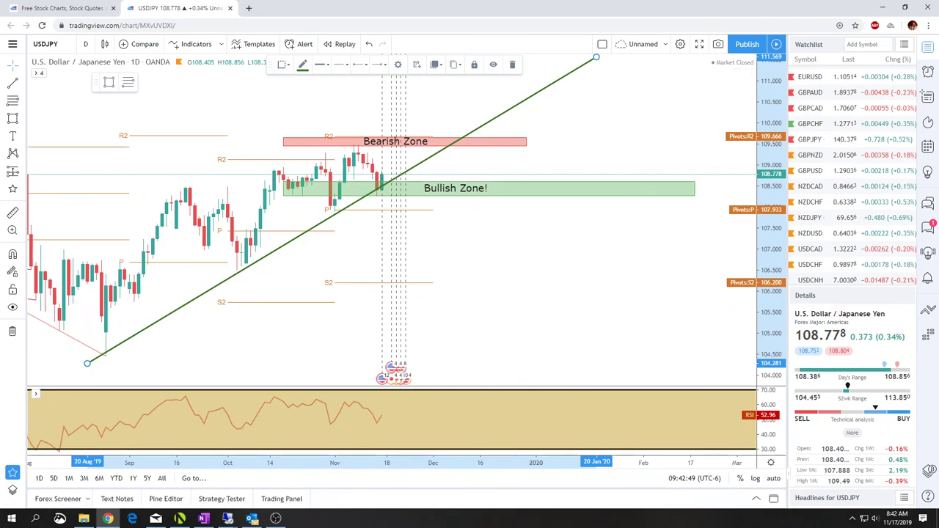